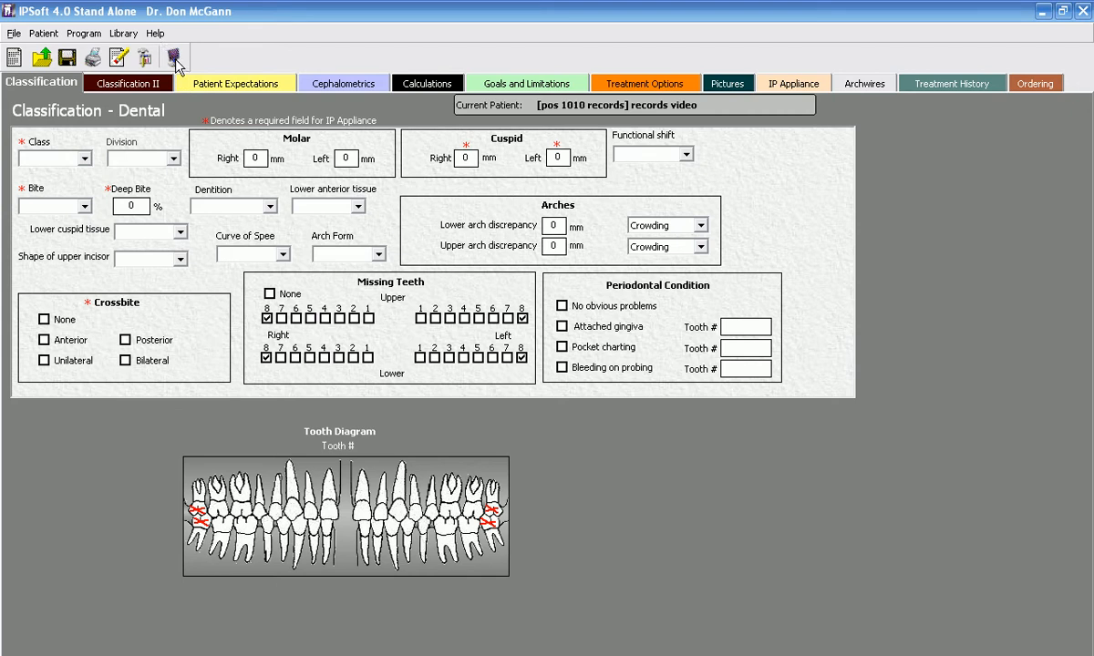
# Step: Switch to DentalCAD and start an image import from the pos 1010 folder in seminar 1.student CD on the E: drive
pyautogui.click(172, 61)
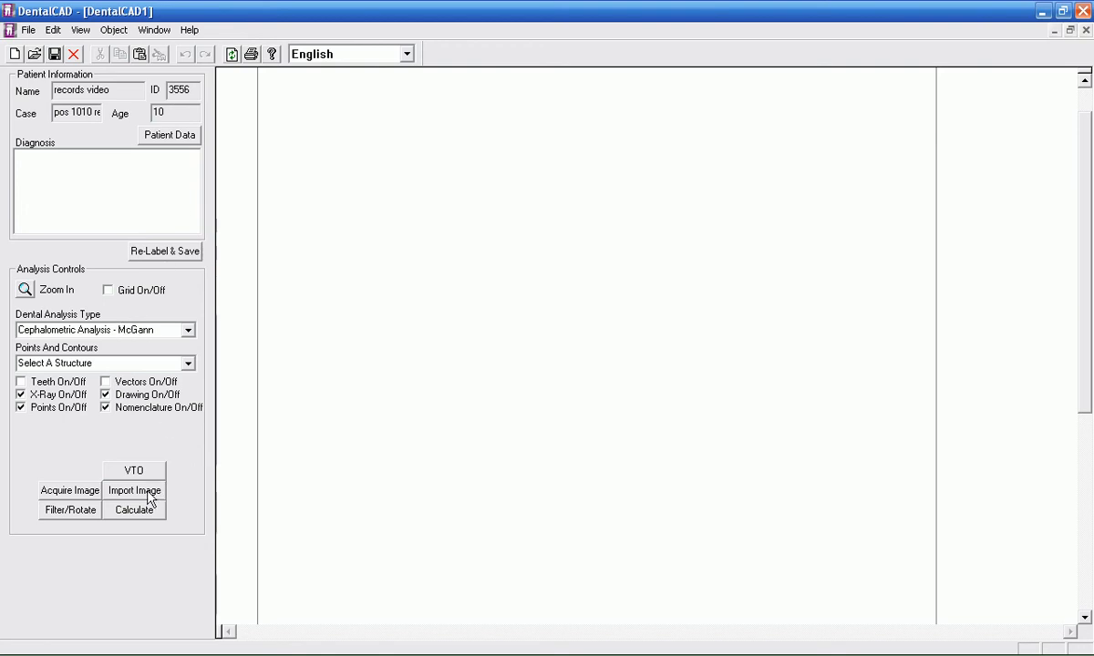
pyautogui.click(119, 498)
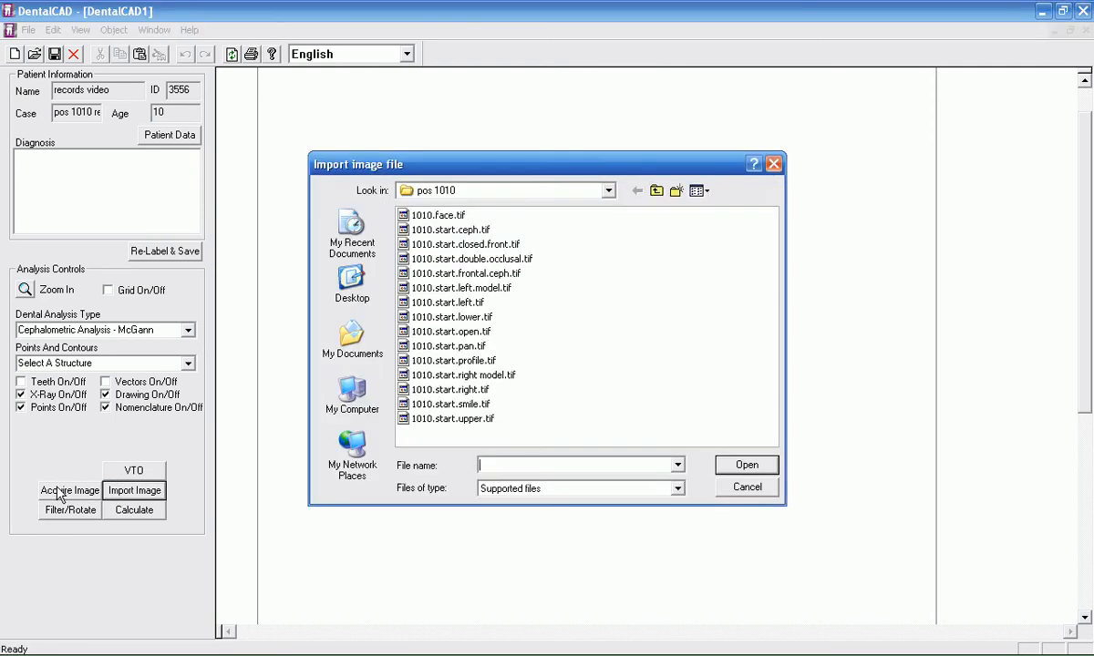
pyautogui.click(611, 193)
pyautogui.click(608, 191)
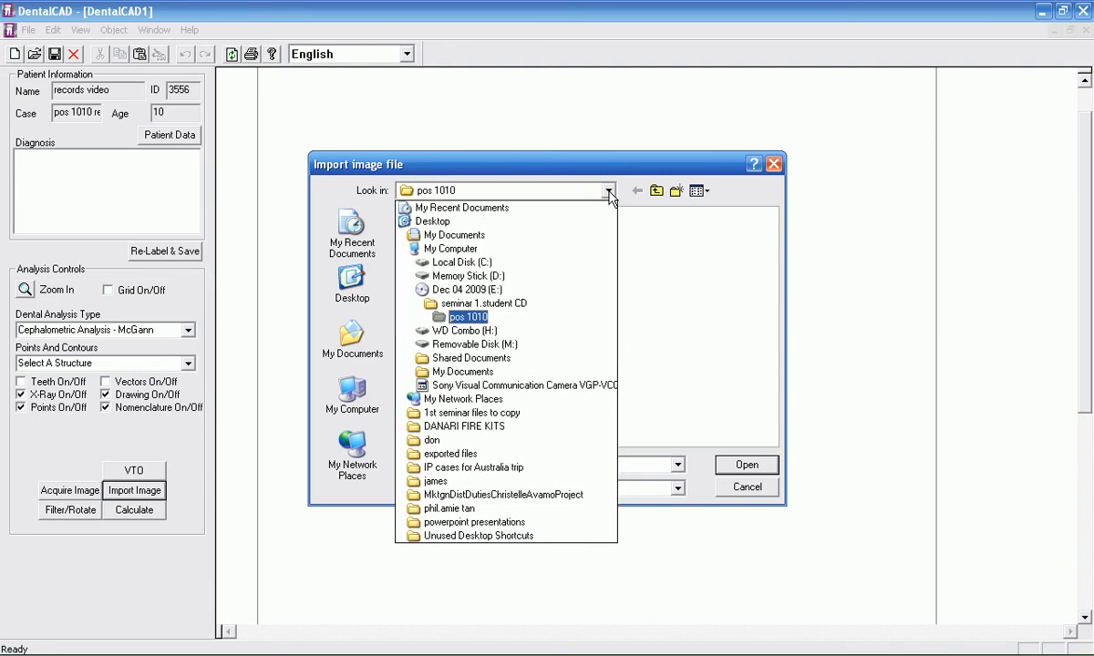
pyautogui.click(467, 290)
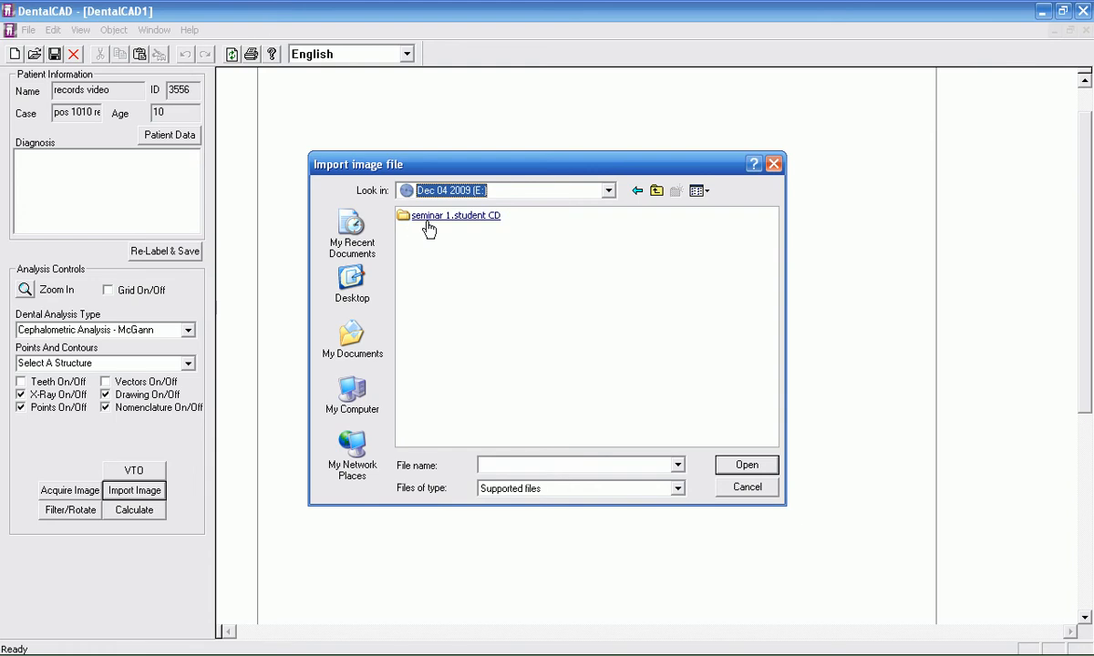
pyautogui.click(481, 225)
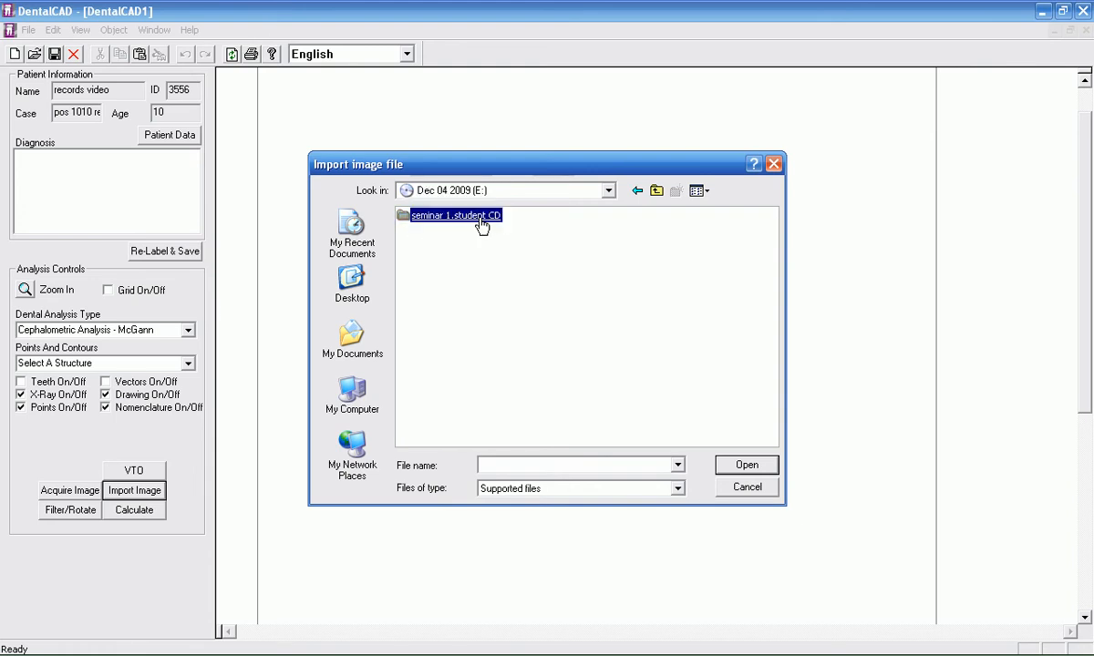
pyautogui.doubleClick(482, 226)
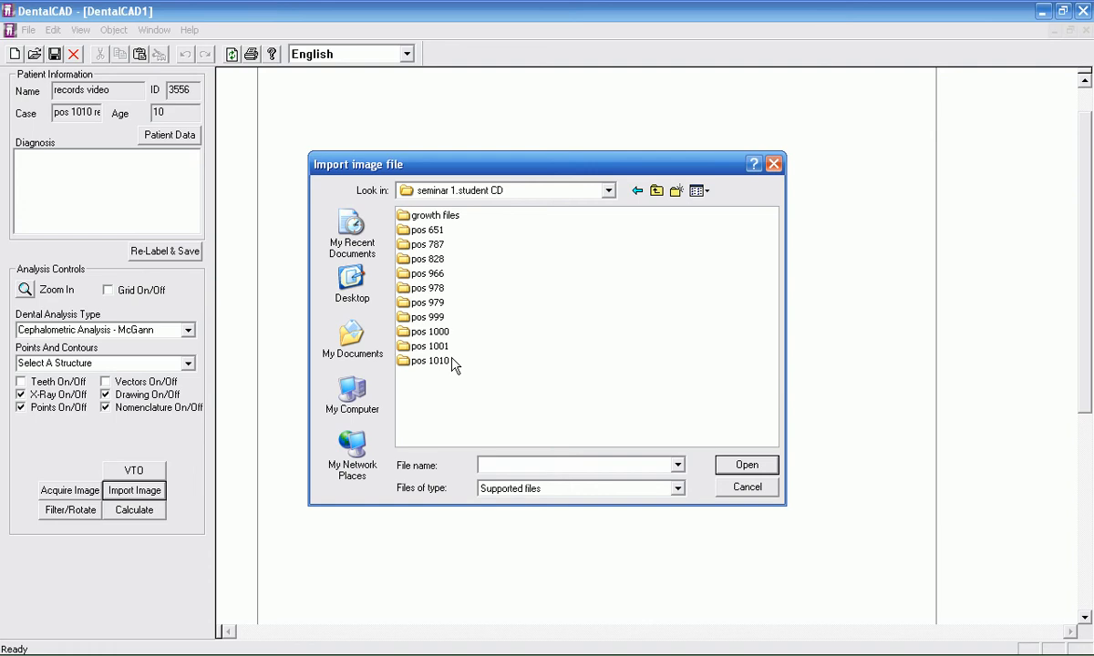
pyautogui.click(430, 362)
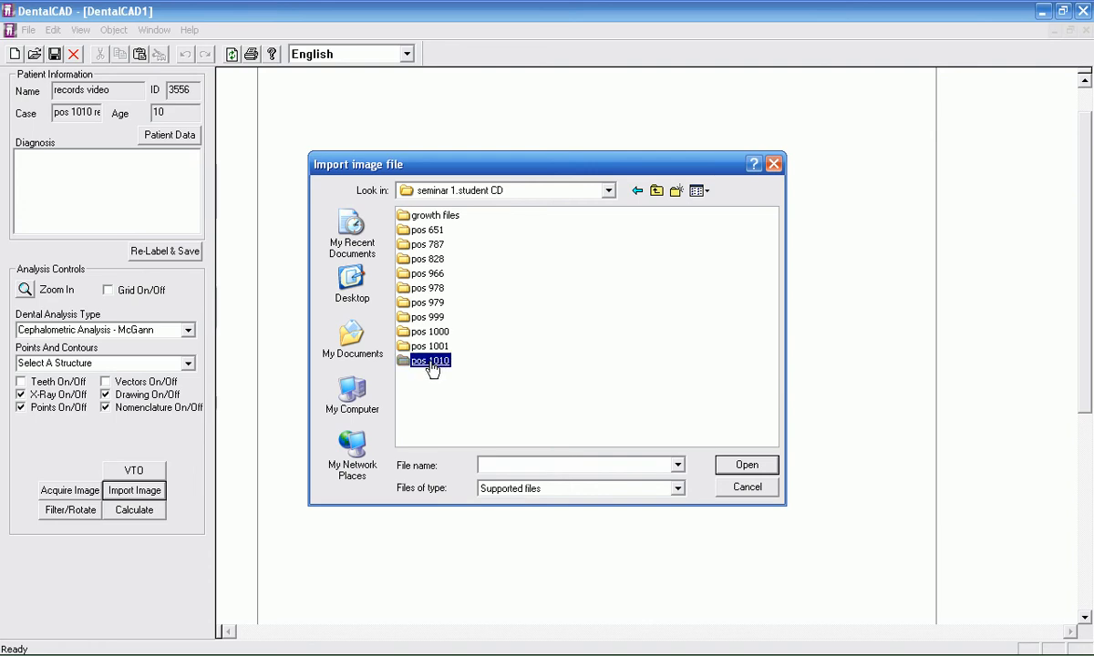
pyautogui.doubleClick(430, 362)
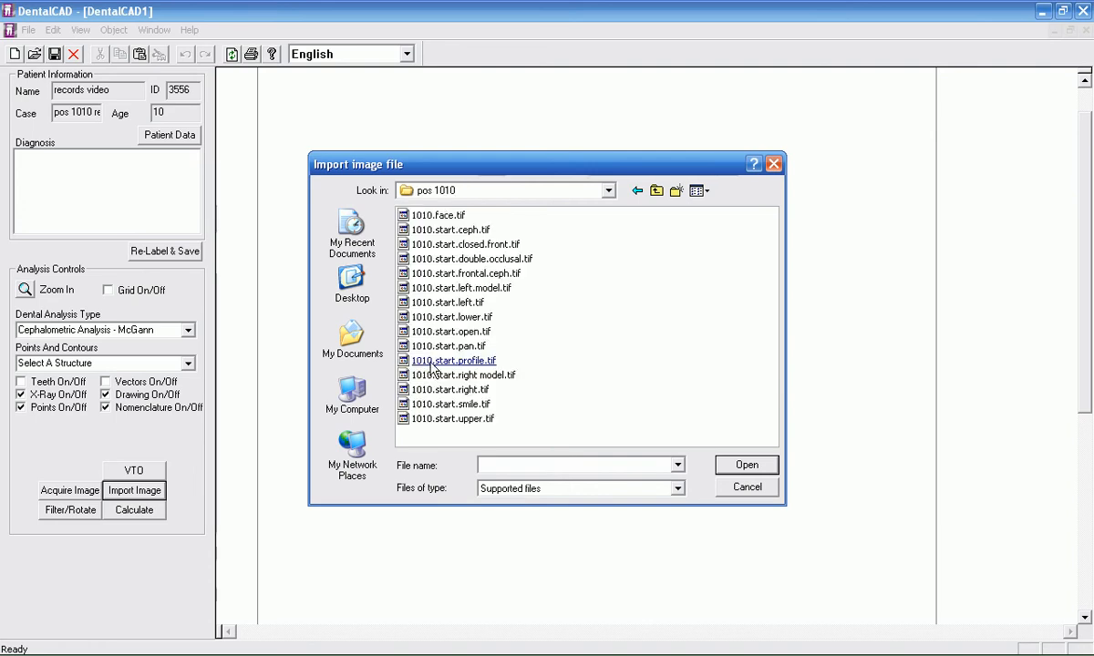
# Step: Import the lateral X-ray image 1010.start.ceph.tif into the drawing
pyautogui.click(435, 361)
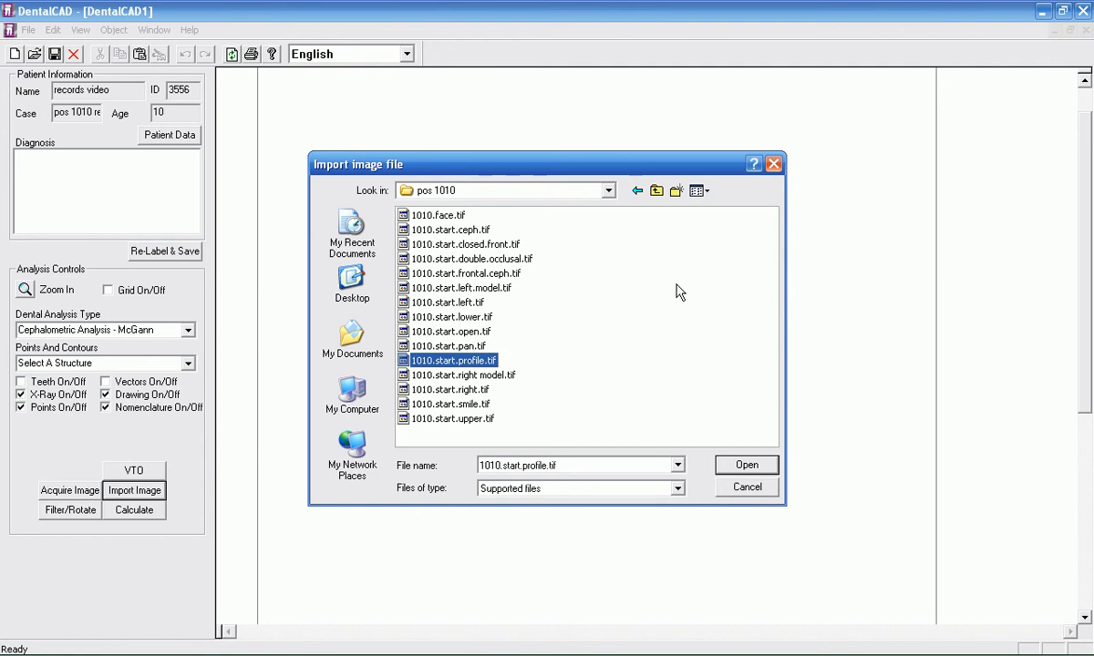
pyautogui.click(478, 230)
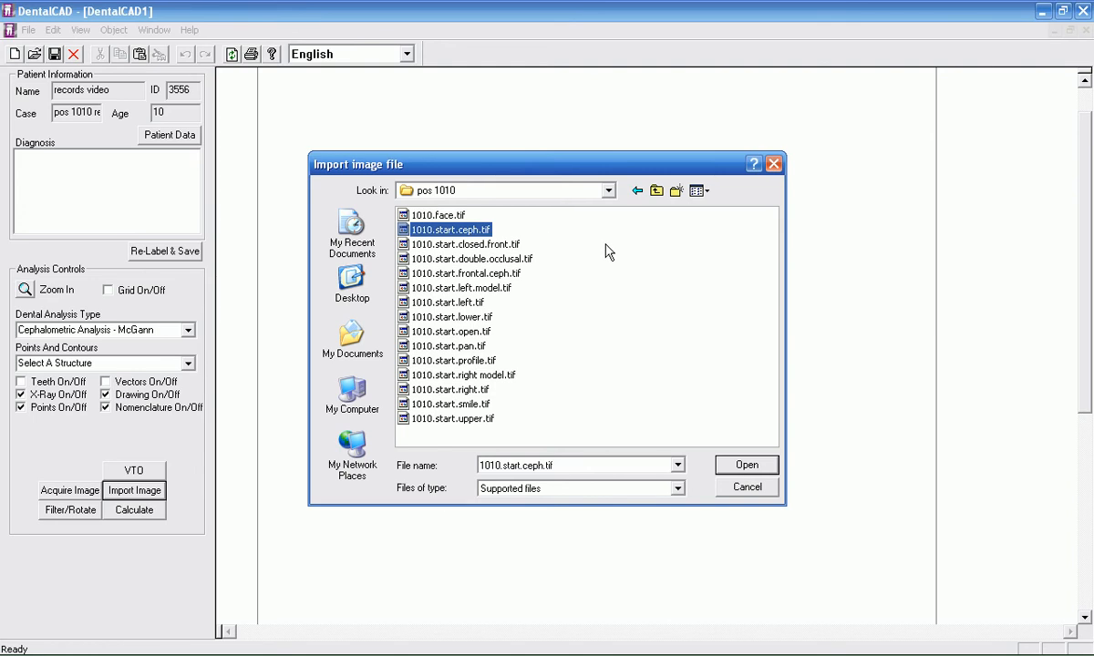
pyautogui.click(509, 272)
pyautogui.click(481, 231)
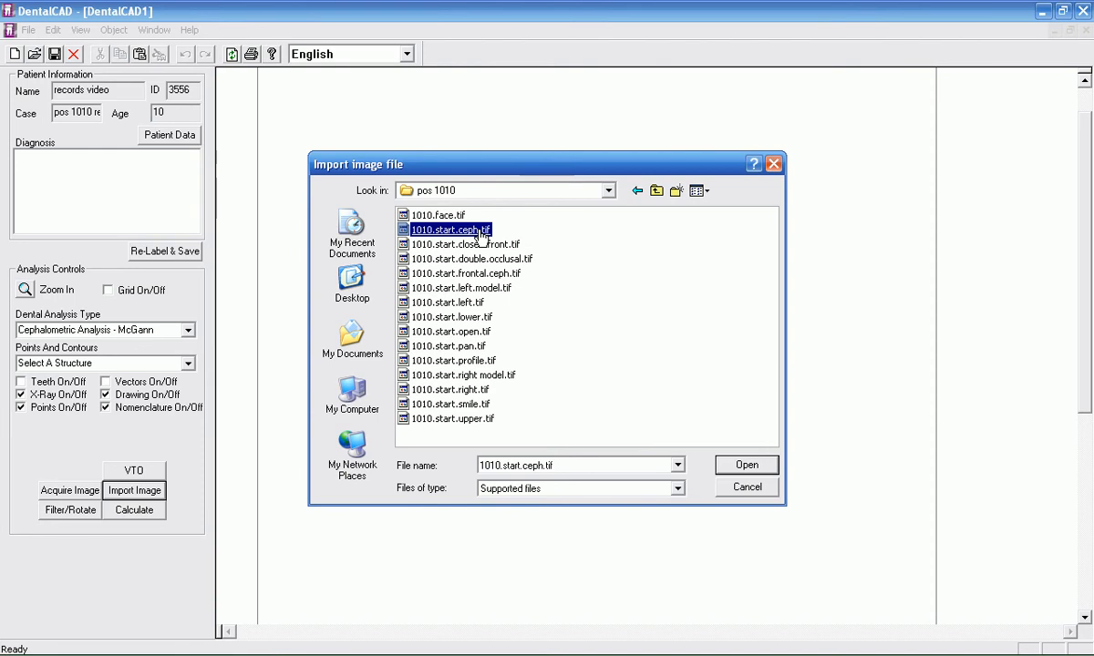
pyautogui.doubleClick(481, 231)
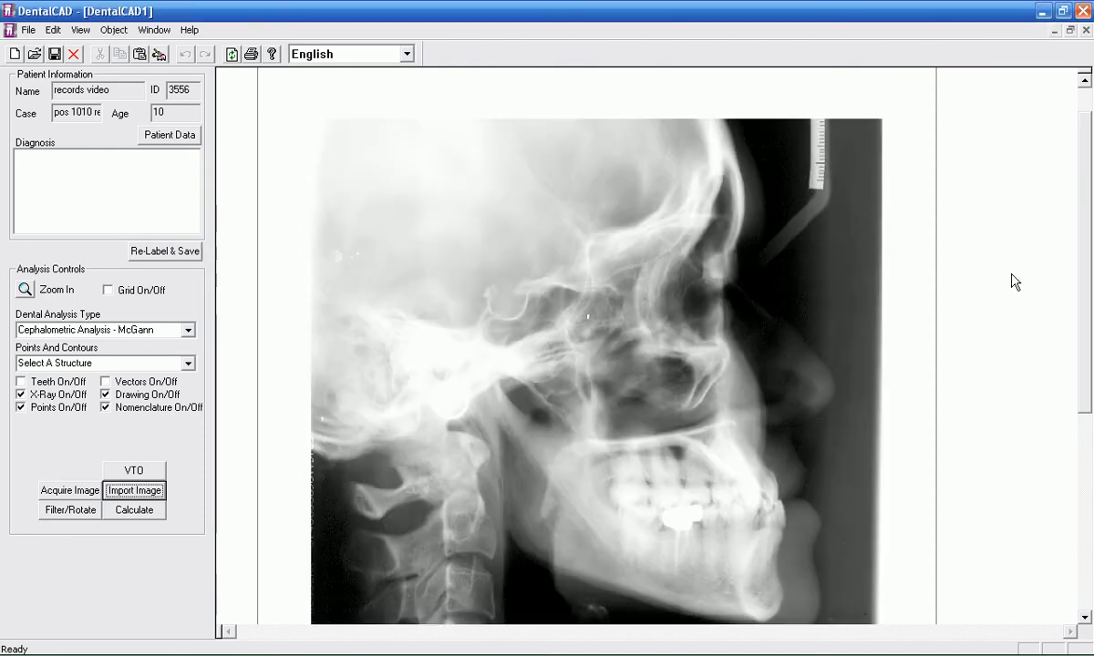
pyautogui.moveTo(1086, 191); pyautogui.dragTo(1086, 217)
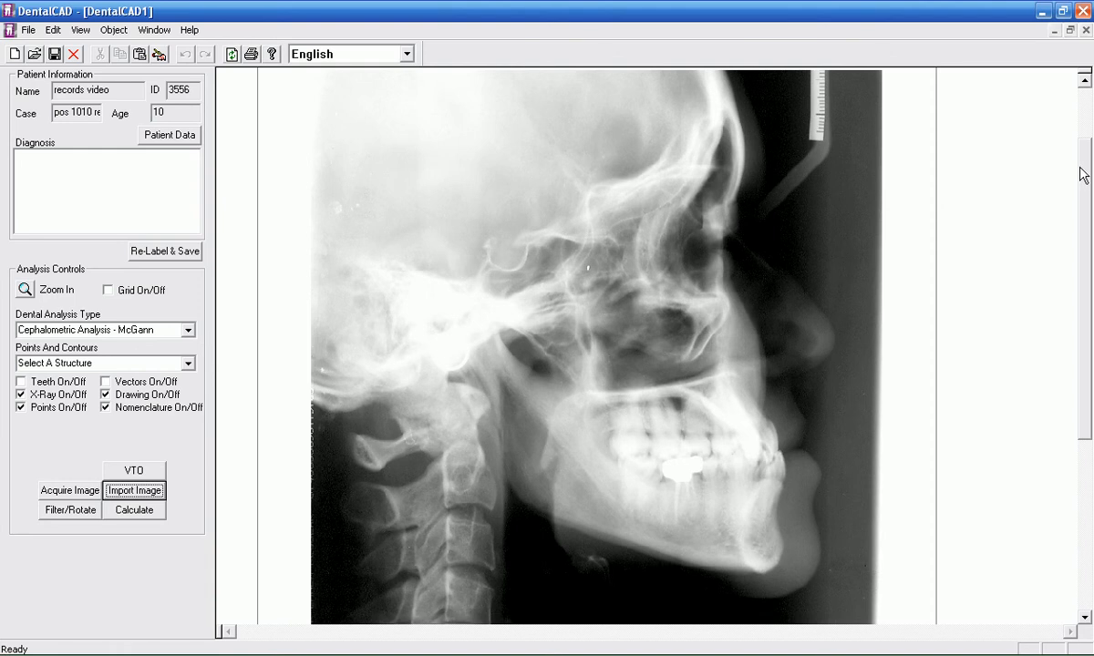
pyautogui.moveTo(1087, 171); pyautogui.dragTo(1087, 165)
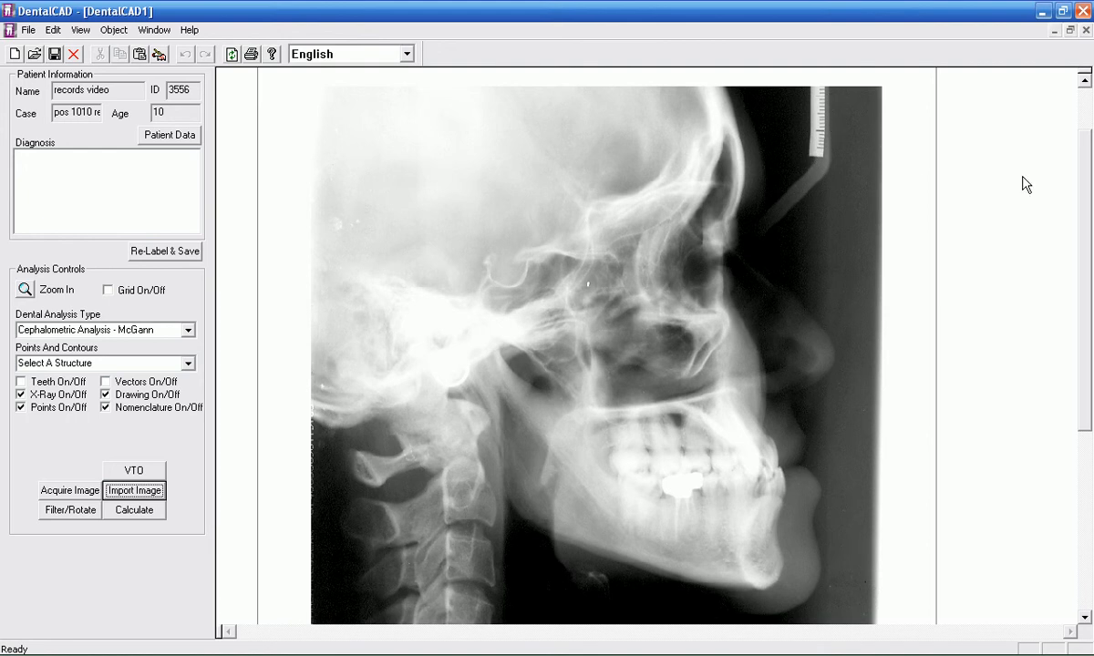
pyautogui.moveTo(1082, 171); pyautogui.dragTo(1076, 219)
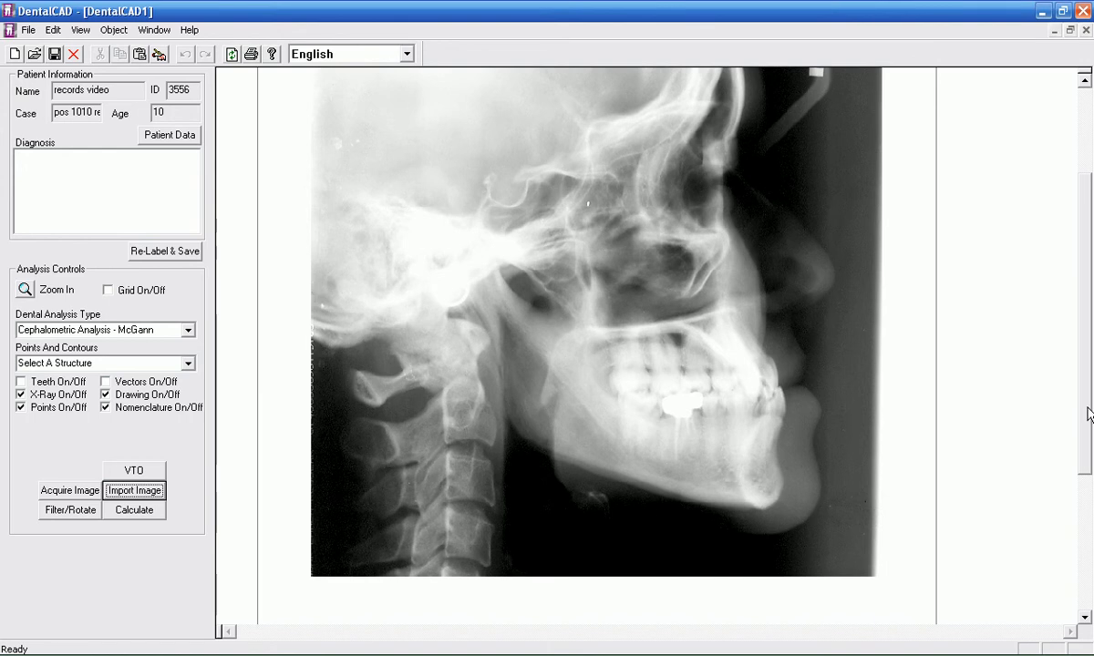
pyautogui.moveTo(1088, 415); pyautogui.dragTo(1087, 388)
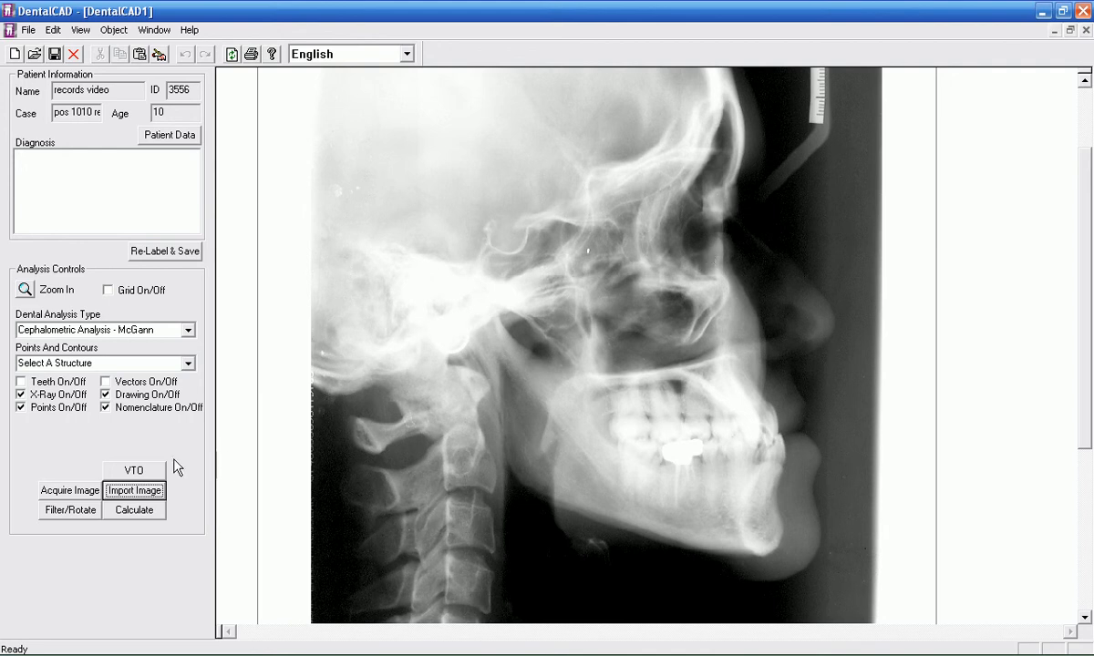
# Step: Crop narrow vertical strips off the X-ray behind the skull and in front of the face, keeping its full height, and apply the crop
pyautogui.click(73, 511)
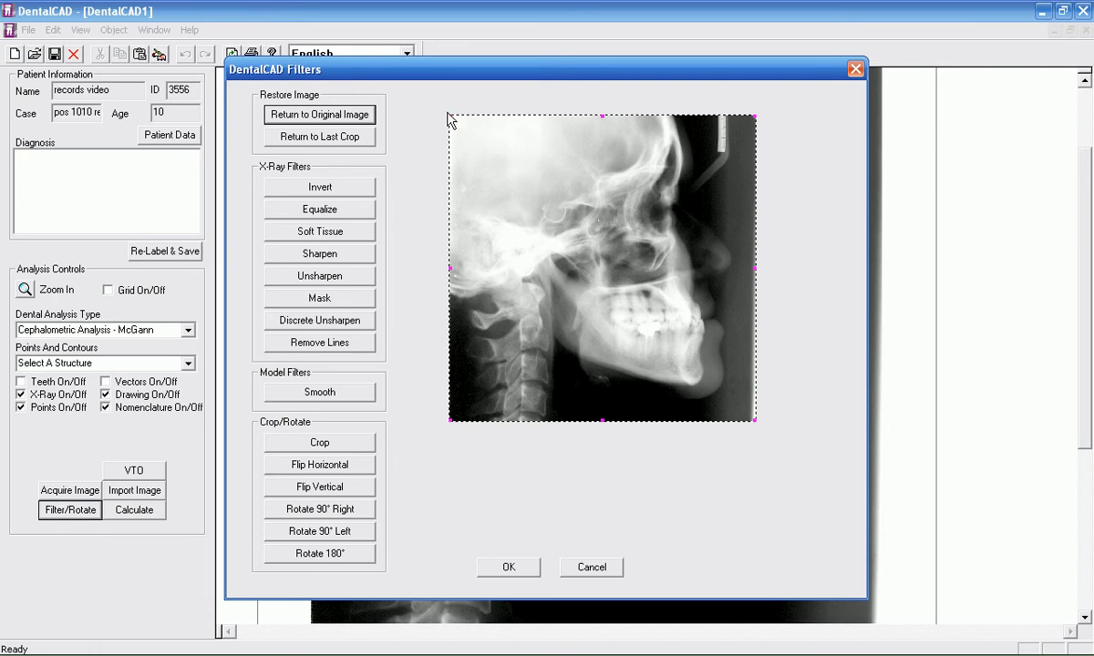
pyautogui.moveTo(449, 117); pyautogui.dragTo(464, 132)
pyautogui.moveTo(465, 131); pyautogui.dragTo(466, 131)
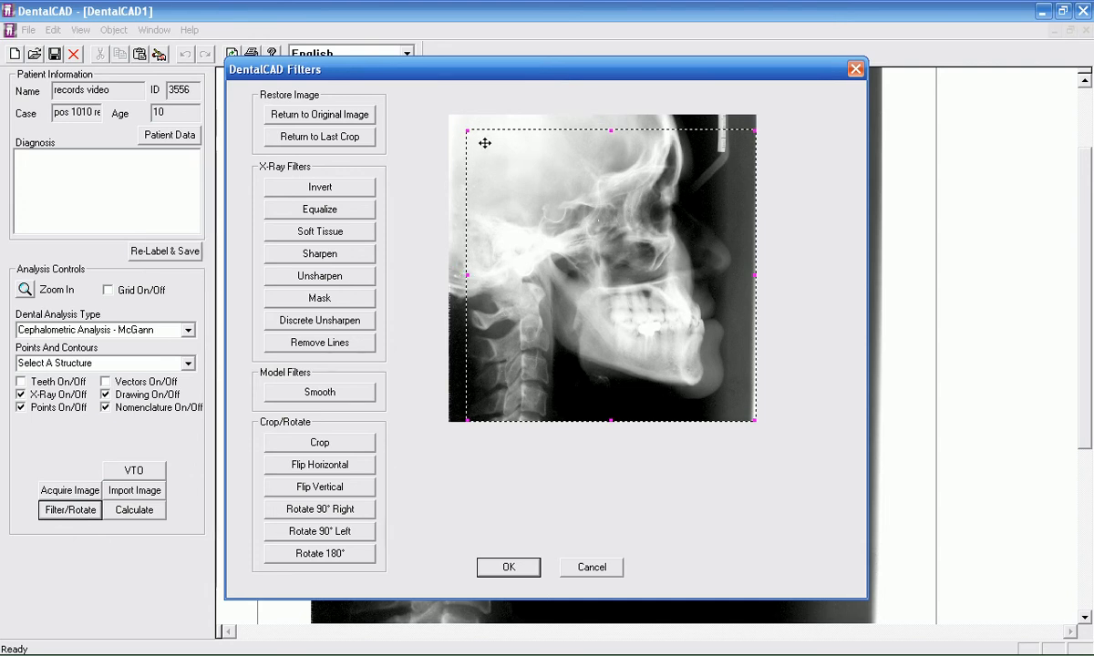
pyautogui.moveTo(467, 130); pyautogui.dragTo(471, 116)
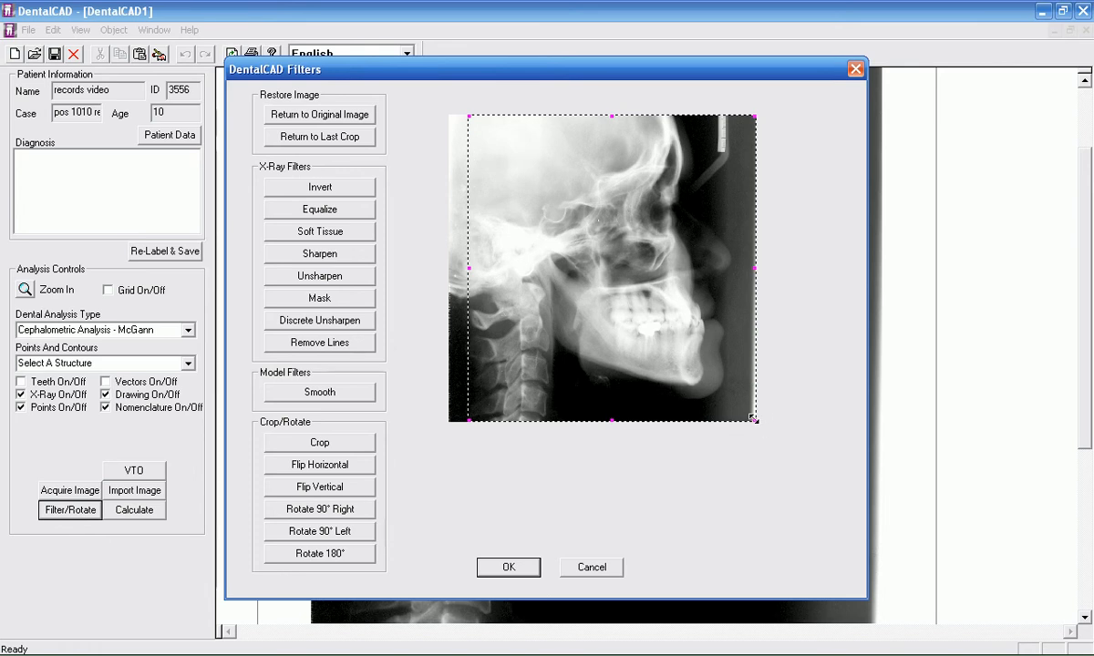
pyautogui.moveTo(753, 418); pyautogui.dragTo(744, 419)
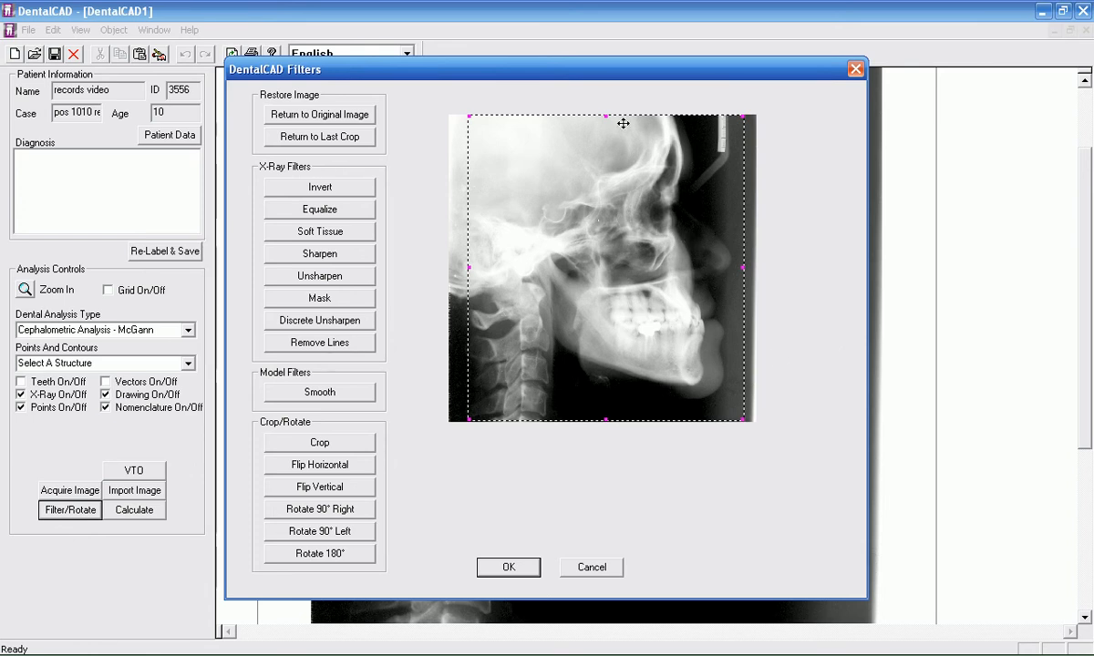
pyautogui.moveTo(604, 116)
pyautogui.mouseDown()
pyautogui.moveTo(597, 168)
pyautogui.moveTo(601, 102)
pyautogui.mouseUp()
pyautogui.moveTo(606, 115)
pyautogui.mouseDown()
pyautogui.moveTo(599, 167)
pyautogui.moveTo(605, 109)
pyautogui.mouseUp()
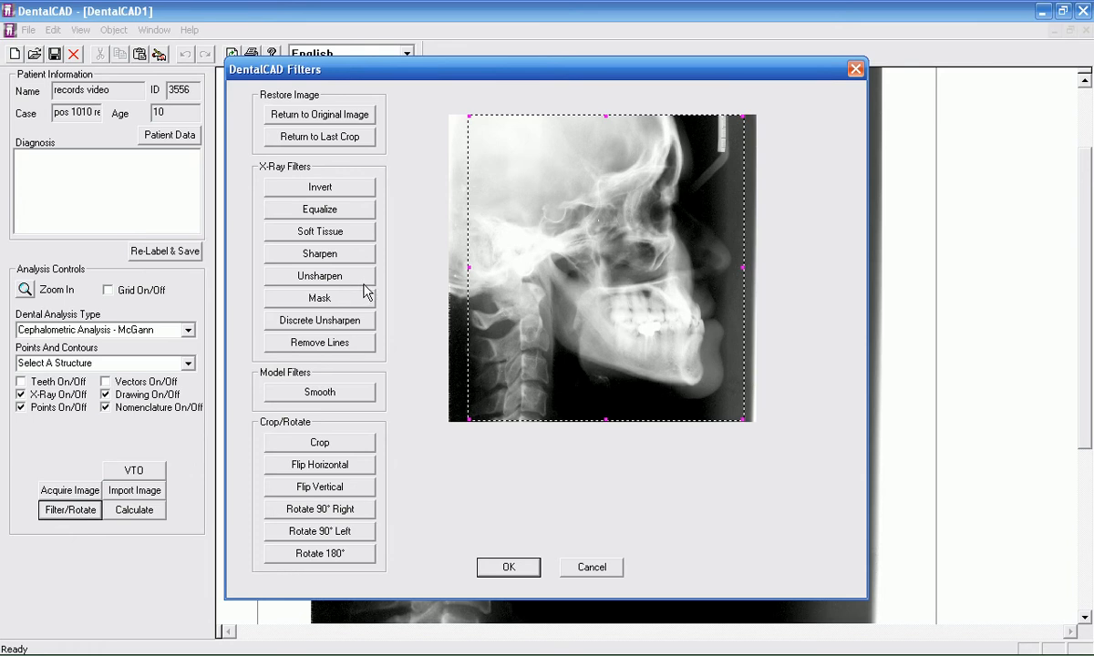
pyautogui.click(319, 445)
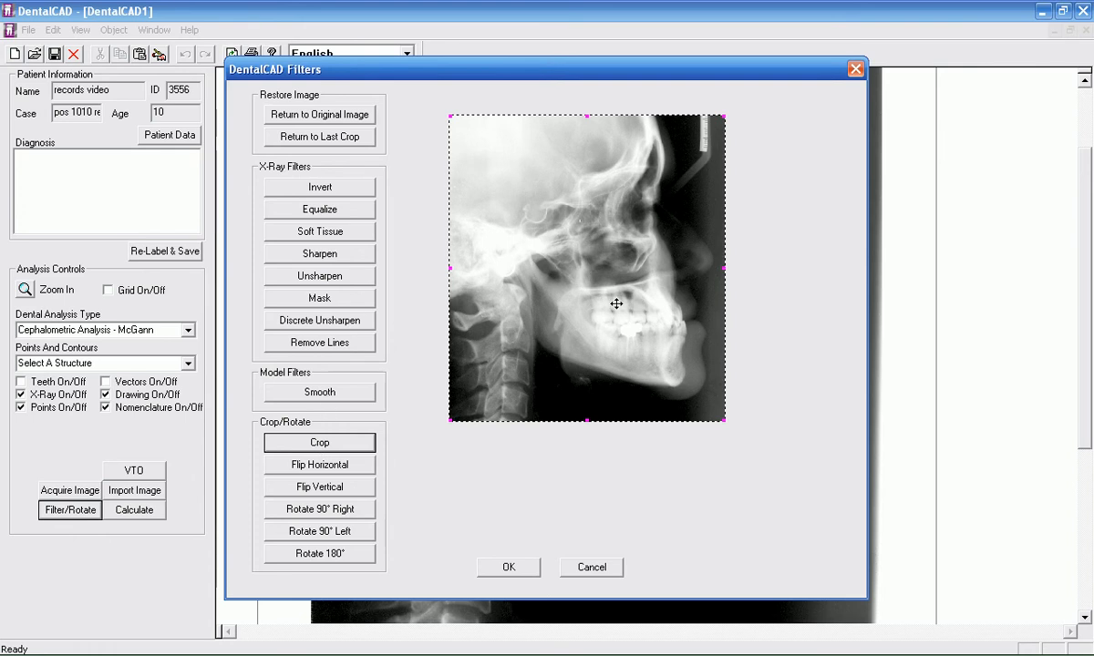
pyautogui.click(507, 569)
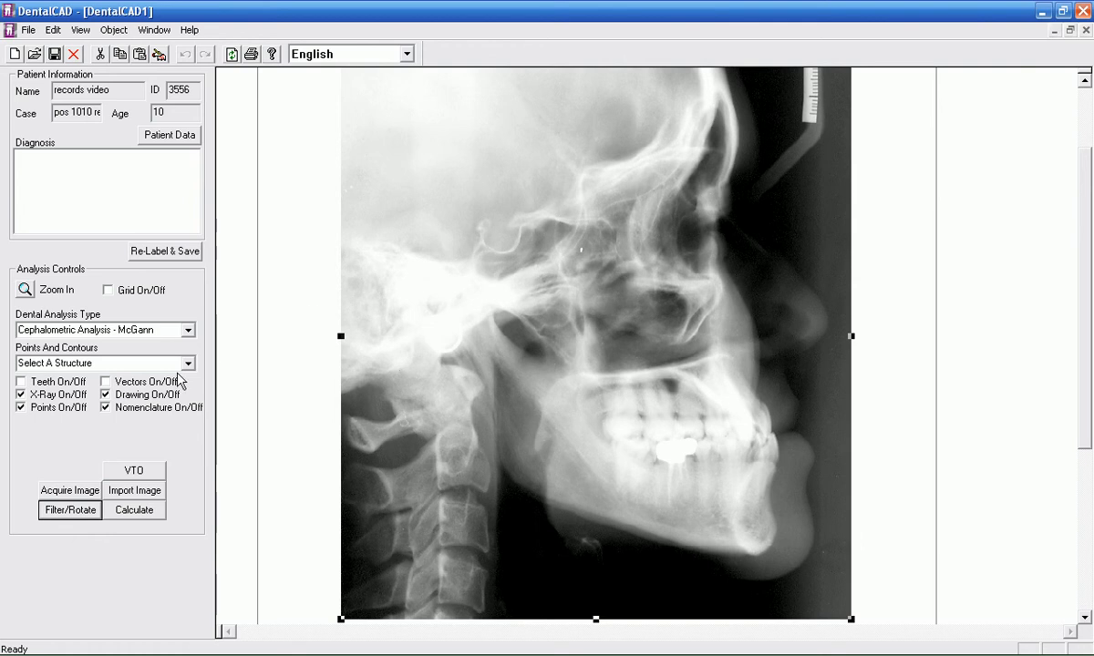
# Step: Try Invert with Equalize on the cropped X-ray, return to the last crop, and apply only the Invert filter
pyautogui.click(71, 510)
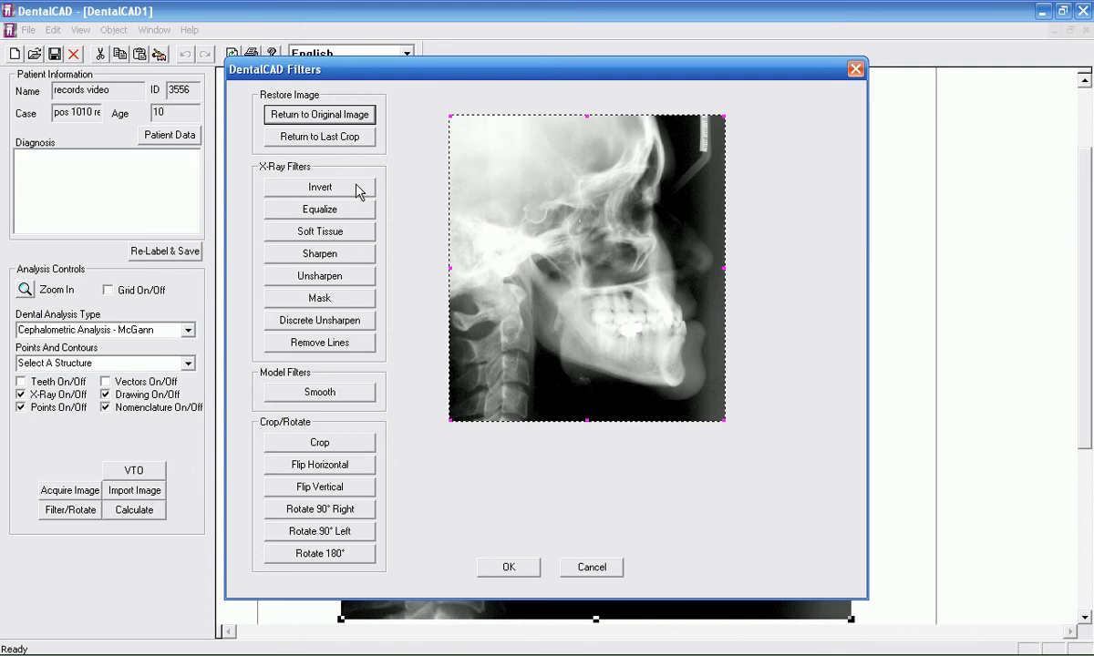
pyautogui.click(357, 189)
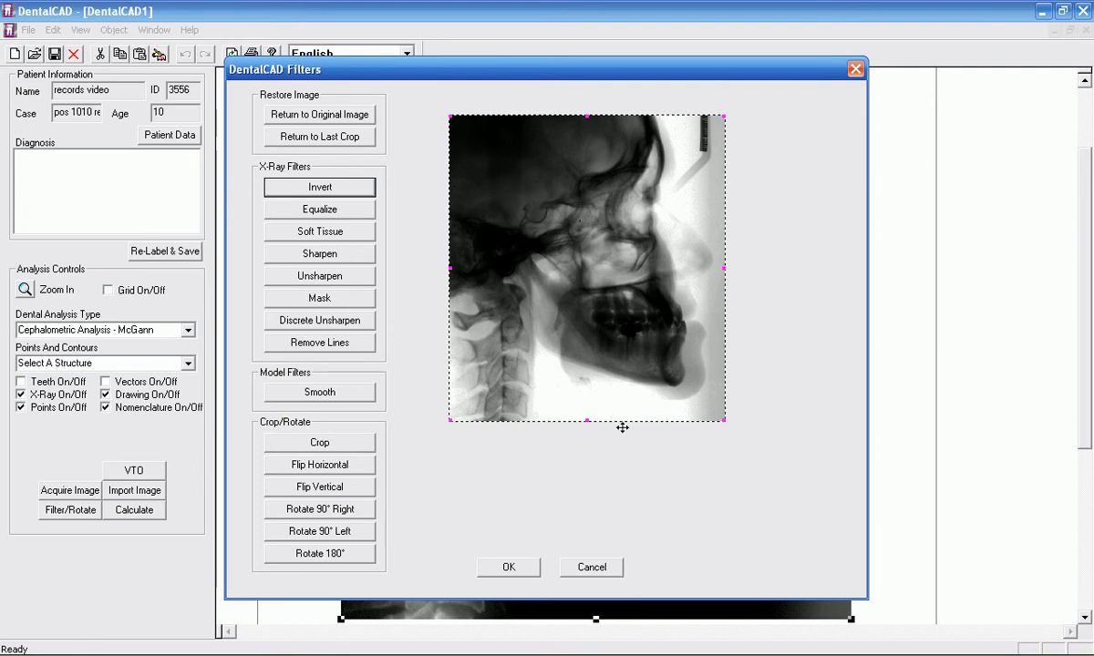
pyautogui.click(325, 211)
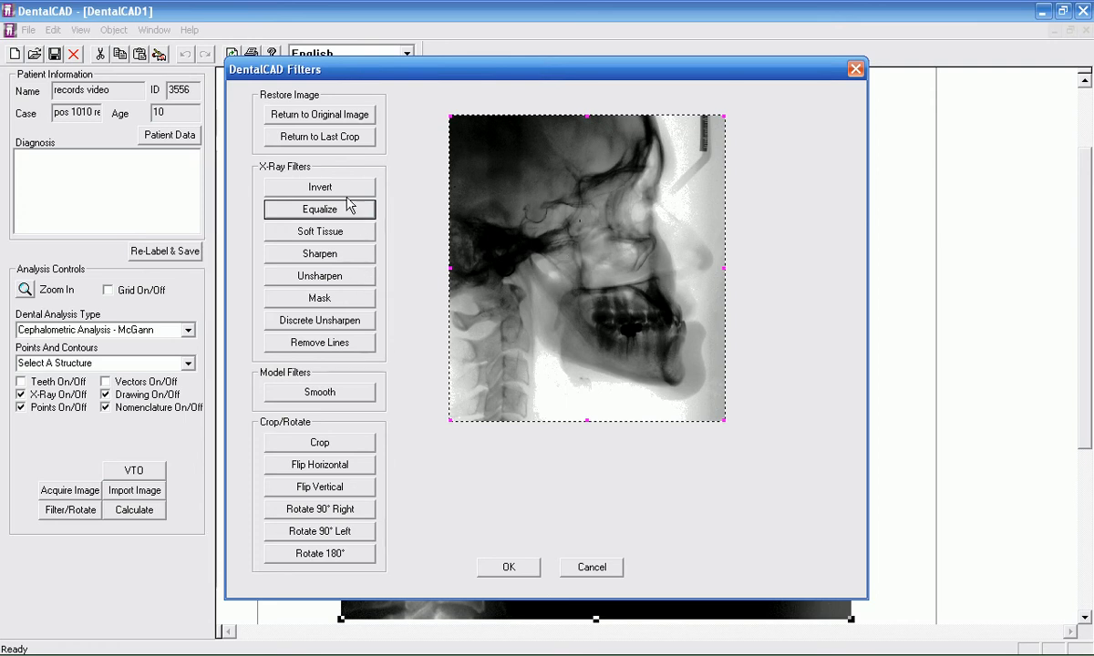
pyautogui.click(323, 140)
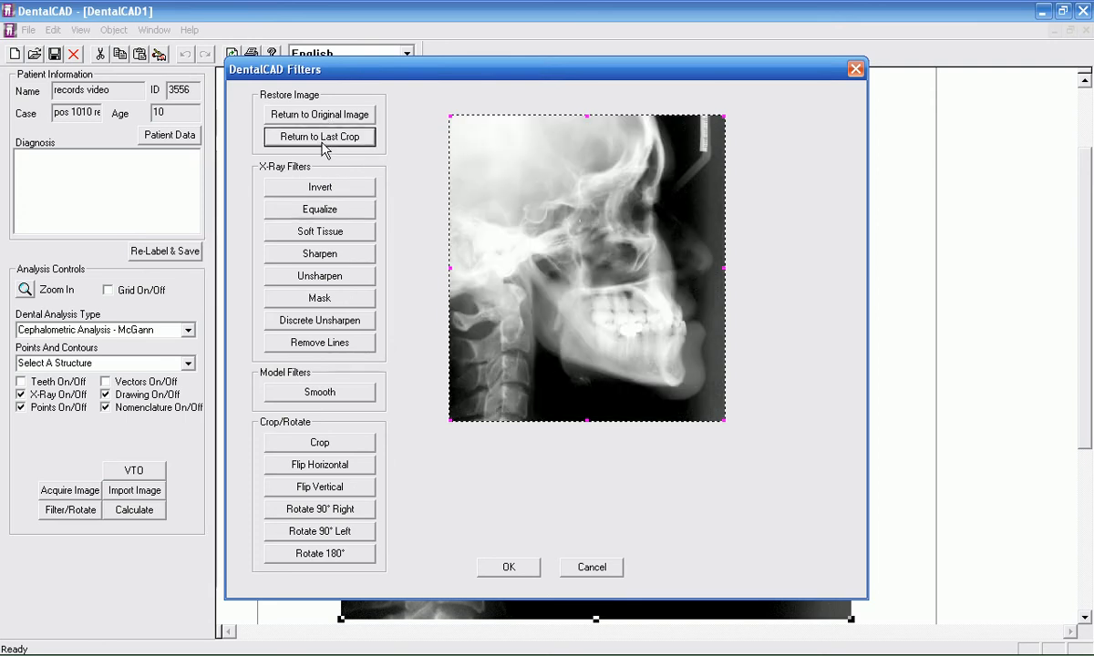
pyautogui.click(336, 190)
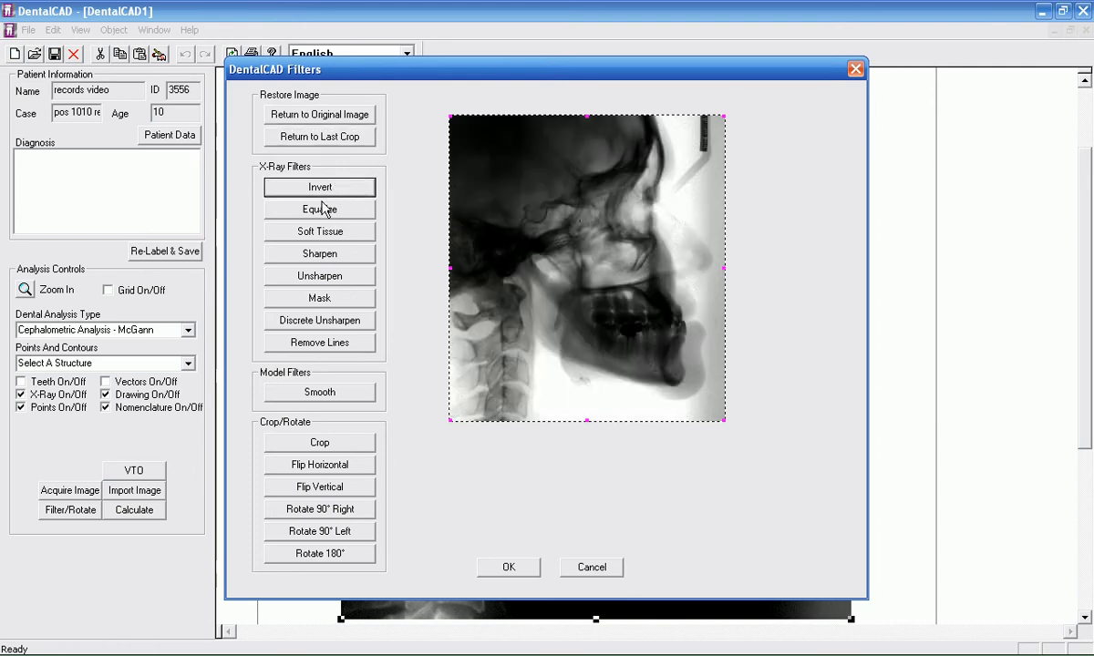
pyautogui.click(534, 569)
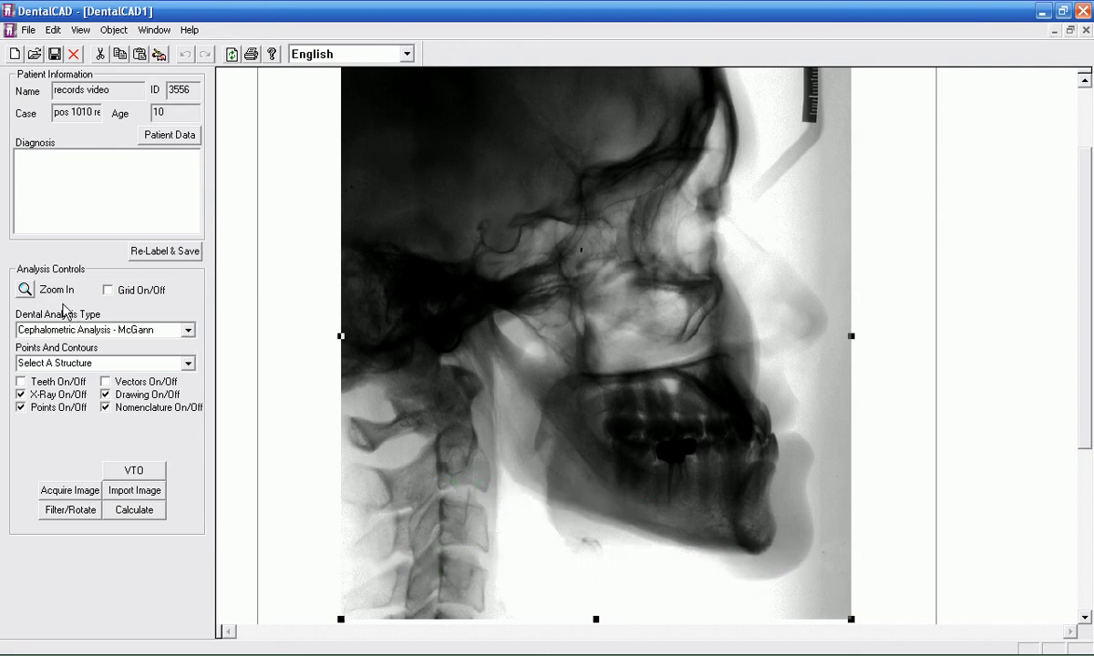
# Step: Place the NASION point on the front bone contour at the nasal bridge for the McGann cephalometric analysis, fine-tune it and accept it
pyautogui.click(189, 330)
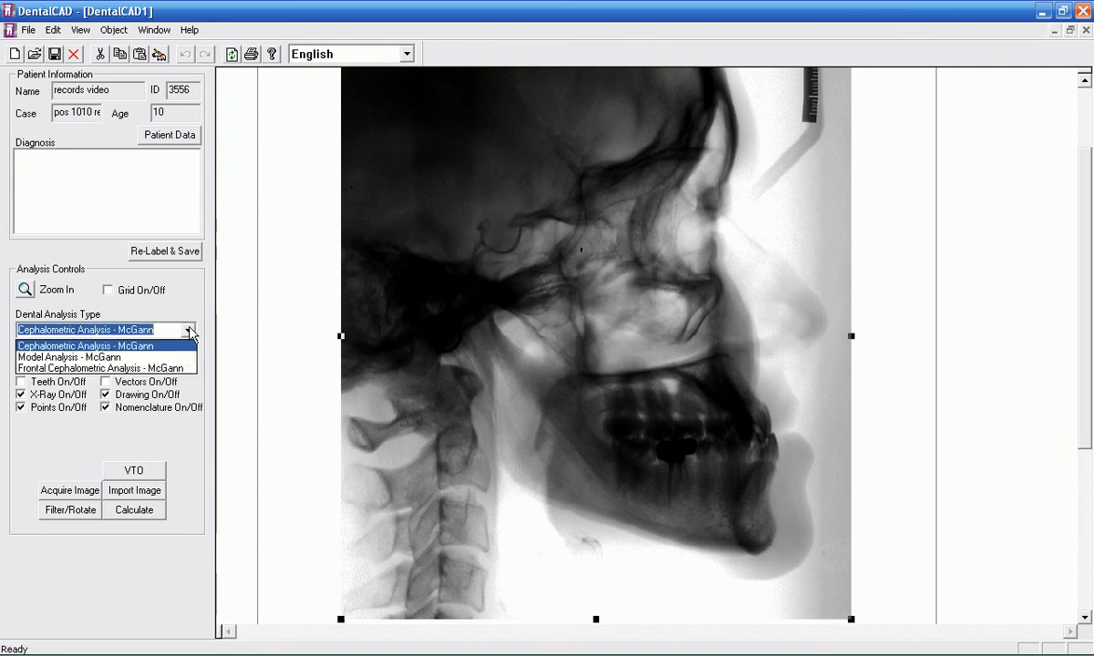
pyautogui.click(189, 330)
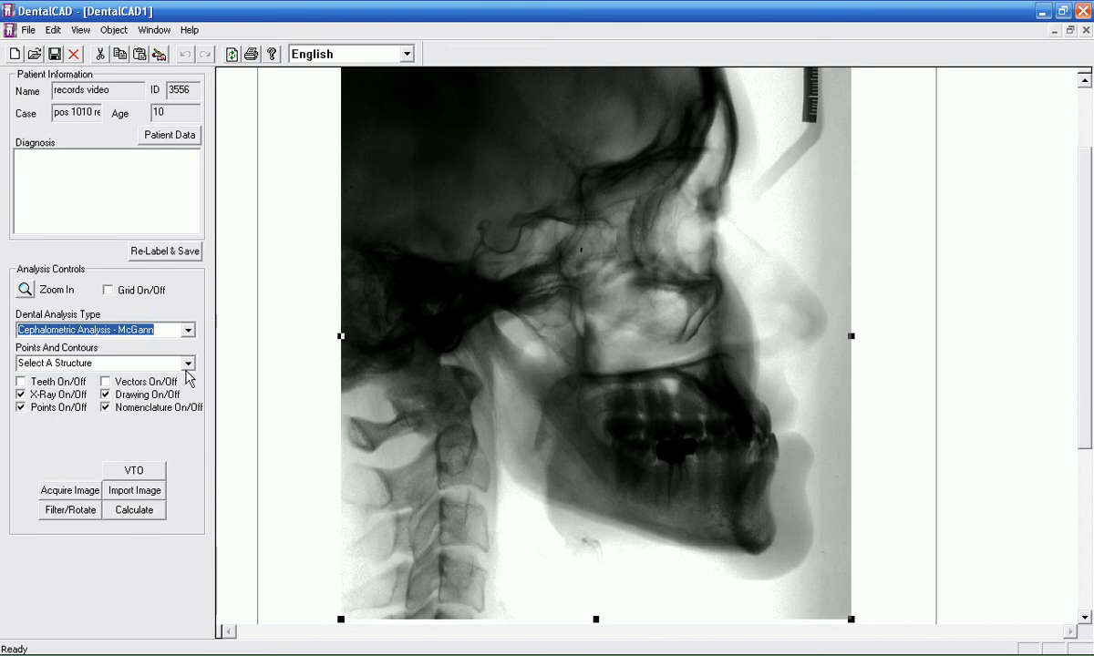
pyautogui.click(190, 365)
pyautogui.click(190, 365)
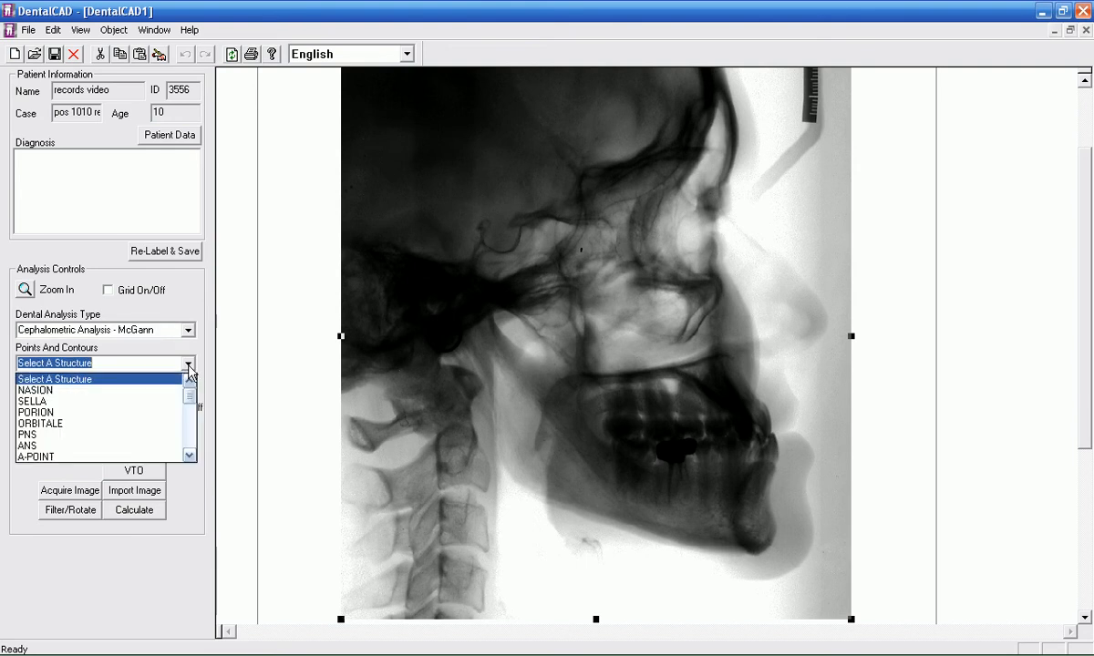
pyautogui.click(95, 393)
pyautogui.click(788, 257)
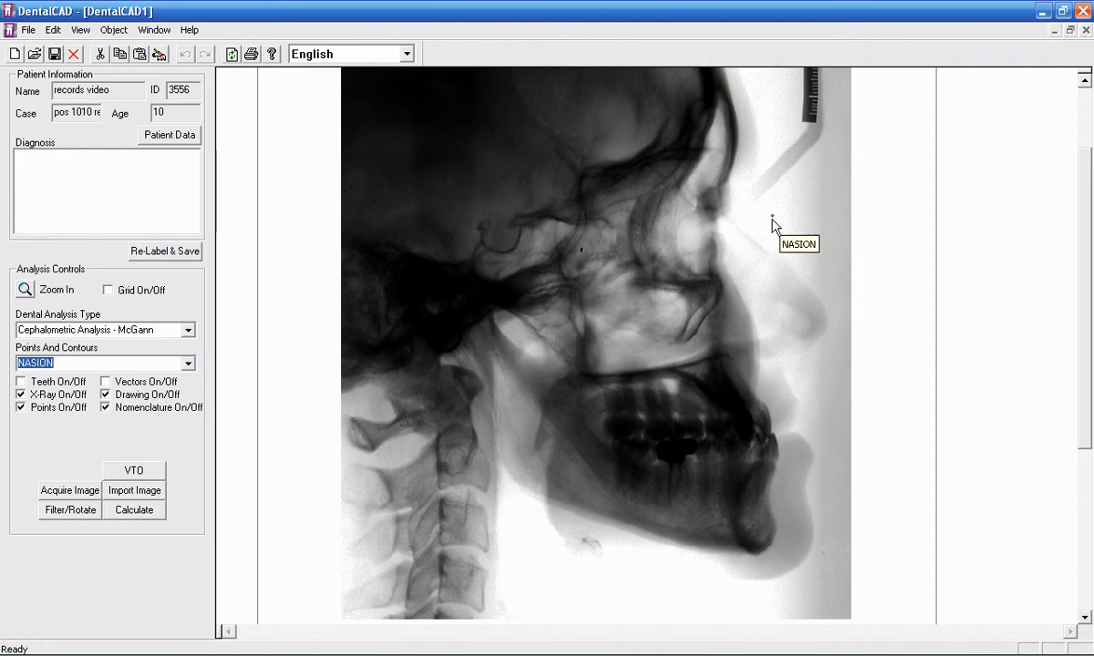
pyautogui.click(727, 184)
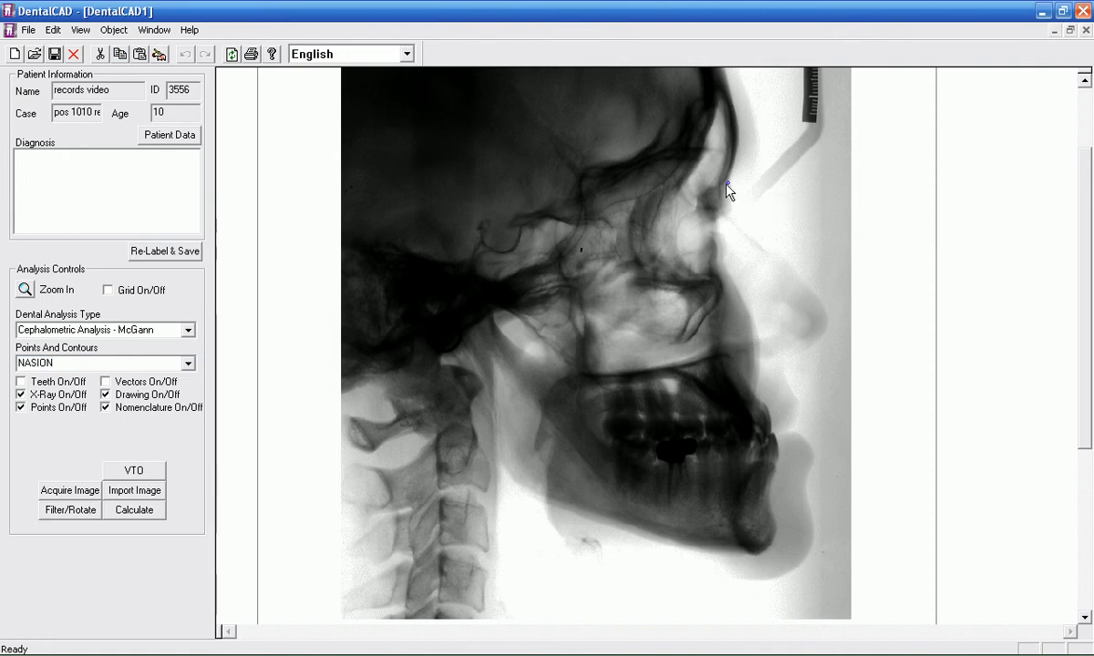
pyautogui.moveTo(727, 184); pyautogui.dragTo(728, 182)
pyautogui.moveTo(728, 183)
pyautogui.mouseDown()
pyautogui.moveTo(776, 214)
pyautogui.moveTo(766, 169)
pyautogui.moveTo(727, 182)
pyautogui.mouseUp()
pyautogui.rightClick(664, 208)
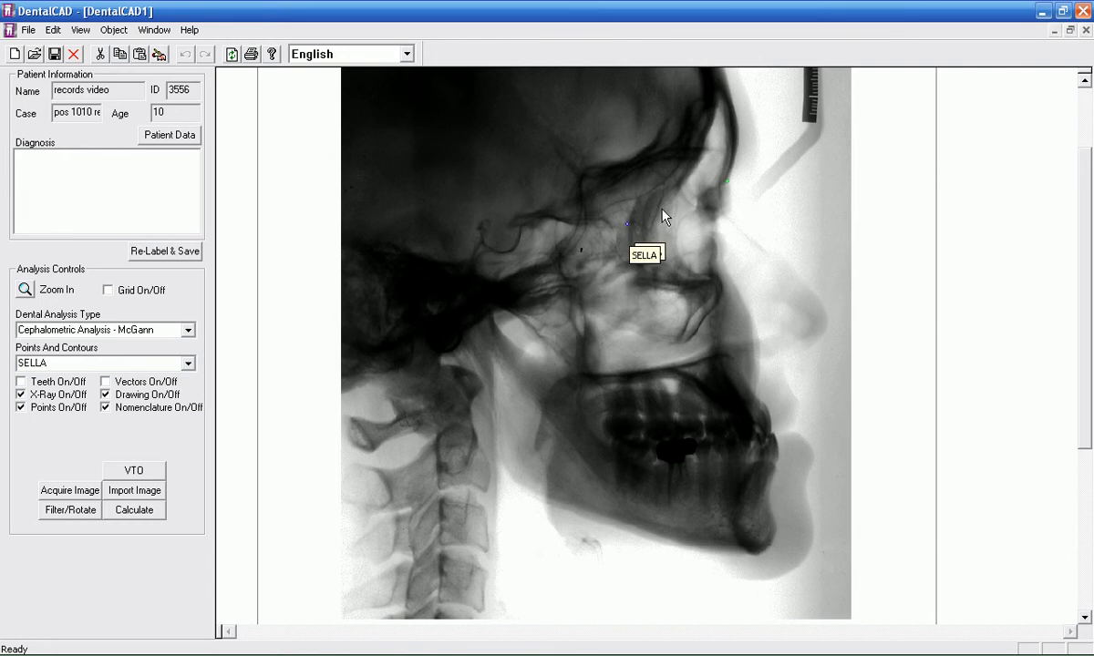
# Step: Place the SELLA point in the centre of the sella turcica and the PORION point at the ear canal, adjusting and accepting each
pyautogui.click(502, 239)
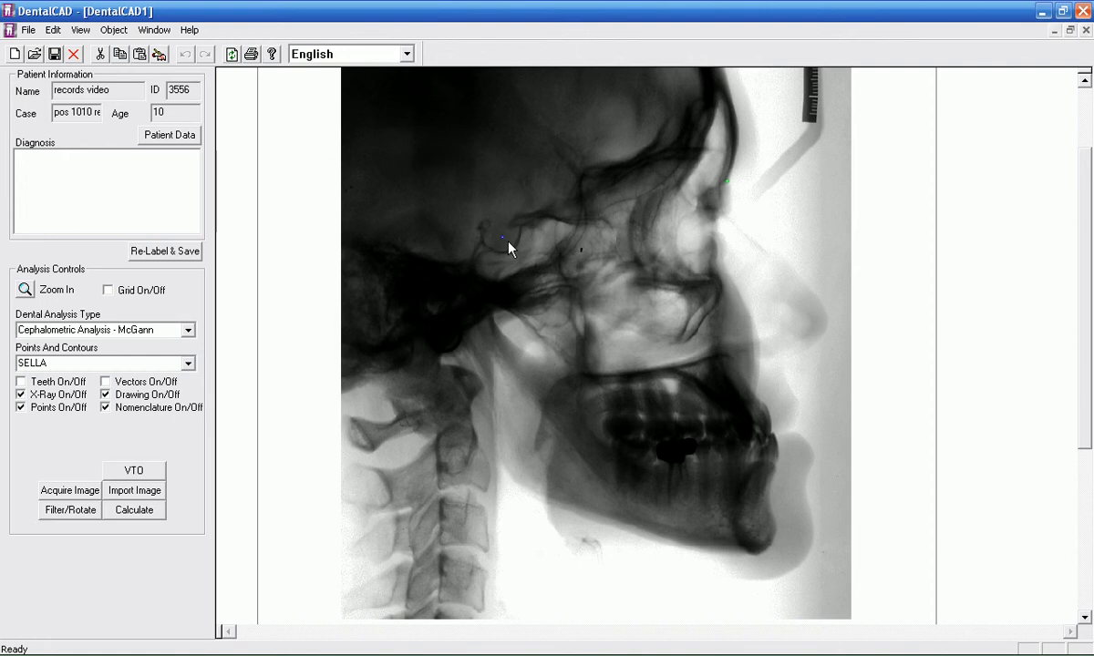
pyautogui.click(728, 185)
pyautogui.moveTo(532, 294)
pyautogui.mouseDown()
pyautogui.moveTo(505, 247)
pyautogui.moveTo(481, 282)
pyautogui.moveTo(431, 304)
pyautogui.mouseUp()
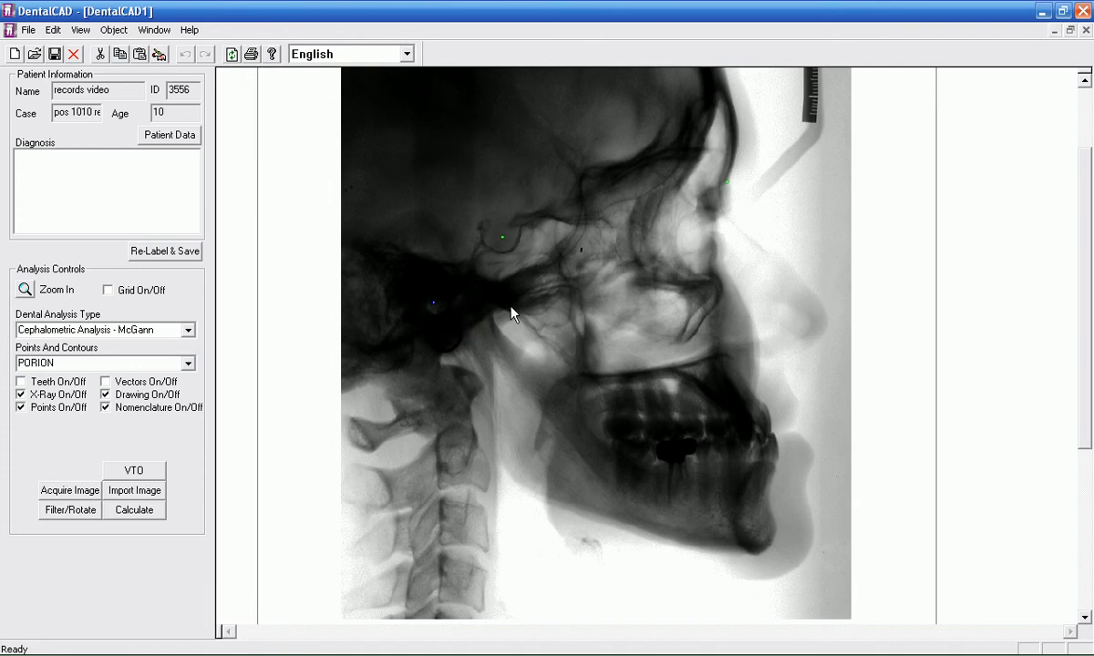
# Step: Place the orbitale point on the lower orbital rim, the posterior and anterior nasal spine points, and A-POINT on the front maxillary contour
pyautogui.click(698, 275)
pyautogui.moveTo(595, 383); pyautogui.dragTo(581, 381)
pyautogui.click(754, 353)
pyautogui.click(742, 372)
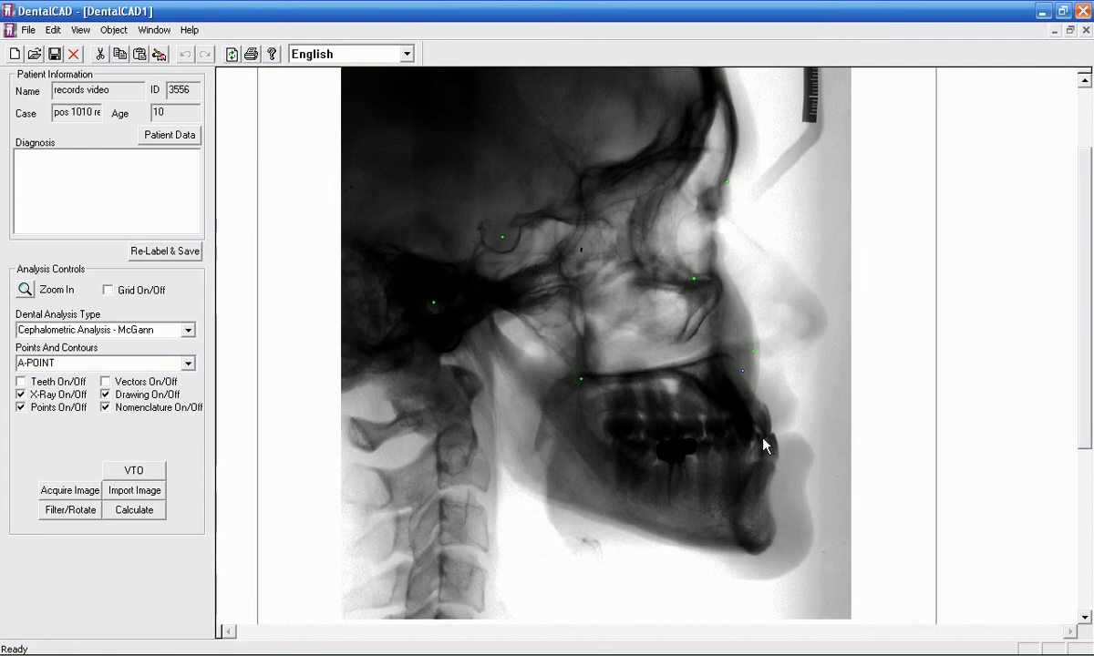
# Step: Zoom in on the jaws and fine-tune the anterior nasal spine, posterior nasal spine and A-POINT positions, accepting A-POINT
pyautogui.click(28, 293)
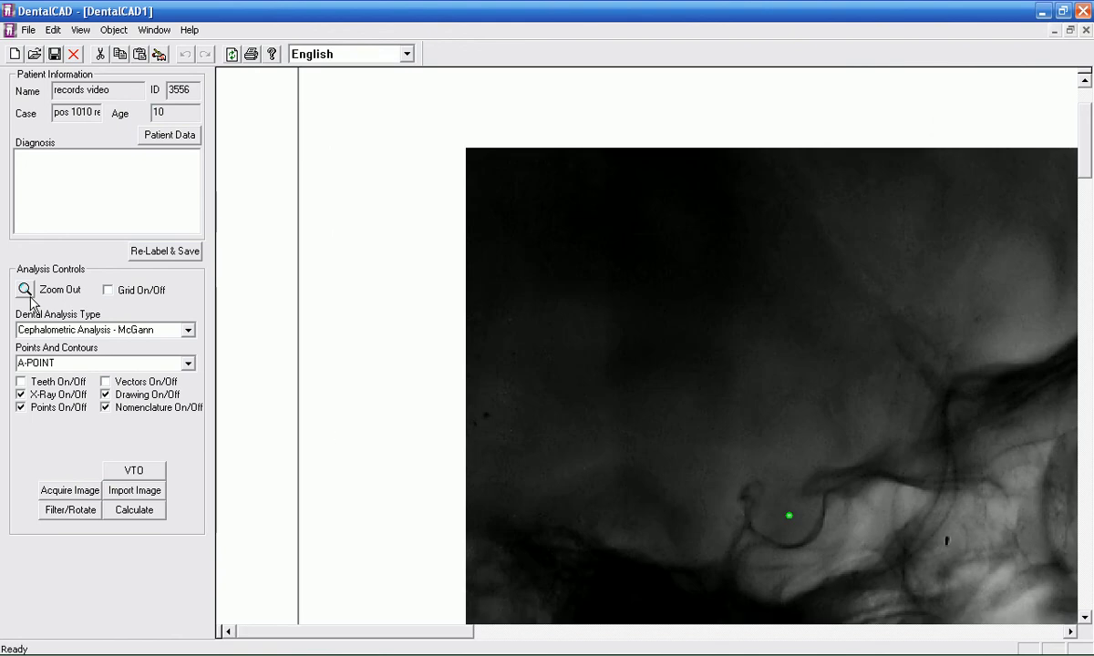
pyautogui.moveTo(384, 632); pyautogui.dragTo(489, 632)
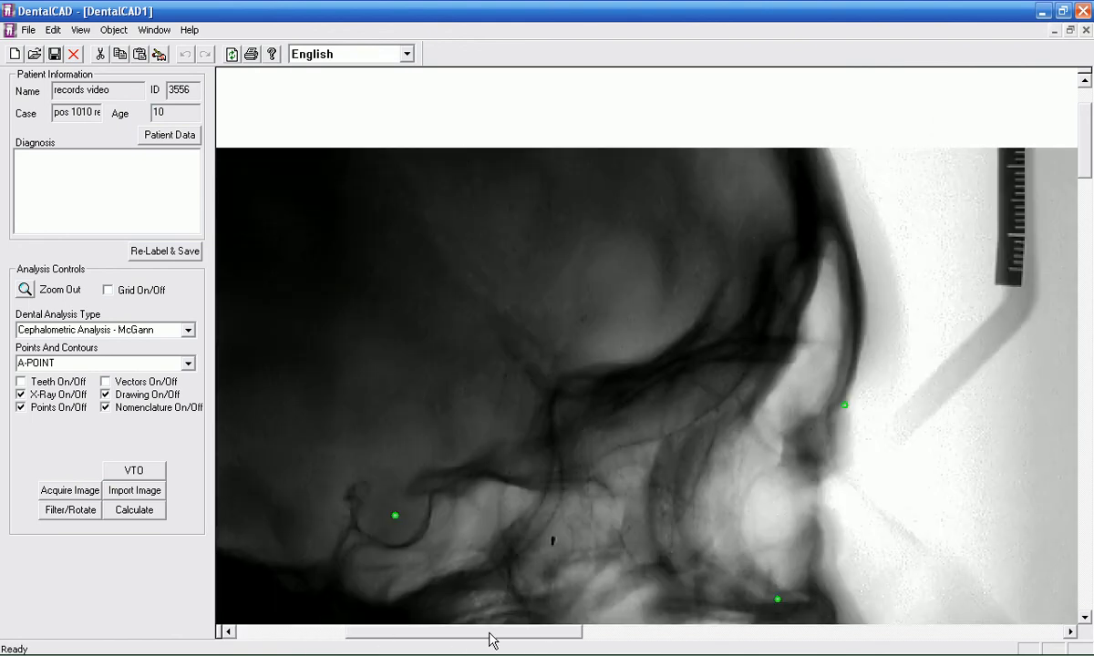
pyautogui.moveTo(1085, 146); pyautogui.dragTo(1093, 228)
pyautogui.moveTo(879, 192)
pyautogui.mouseDown()
pyautogui.moveTo(901, 192)
pyautogui.moveTo(879, 189)
pyautogui.mouseUp()
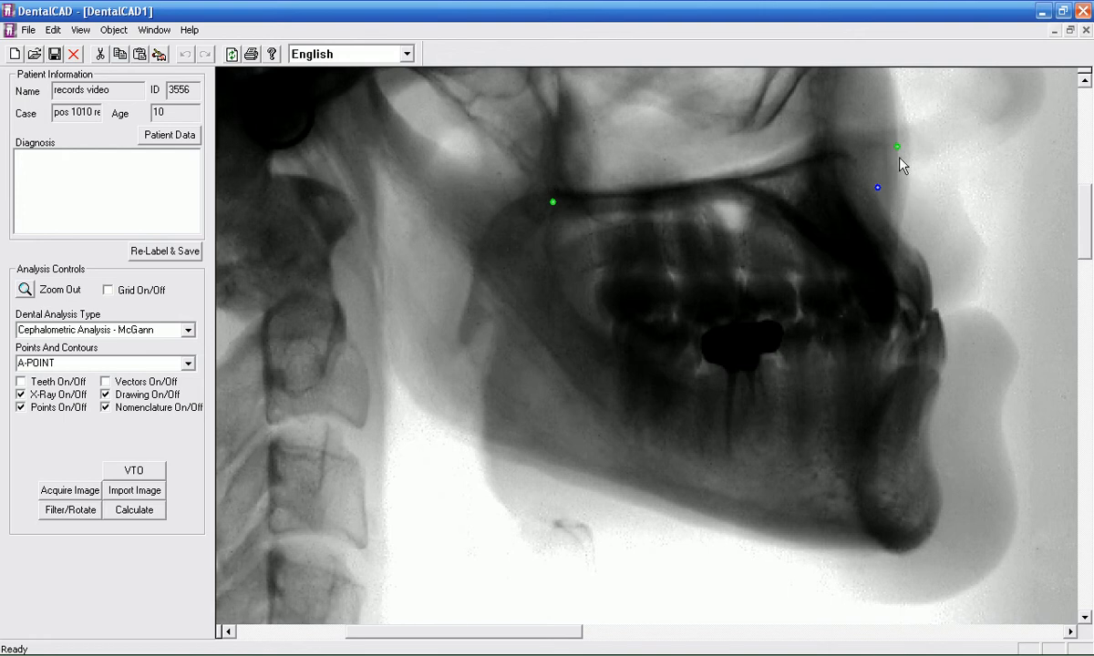
pyautogui.moveTo(897, 147); pyautogui.dragTo(894, 147)
pyautogui.click(553, 200)
pyautogui.moveTo(877, 189)
pyautogui.mouseDown()
pyautogui.moveTo(903, 194)
pyautogui.moveTo(873, 186)
pyautogui.mouseUp()
# Step: Place the chin landmarks down the front of the mandible: B-point, pogonion, GNATHION and, at the lowest edge, MENTON
pyautogui.click(942, 417)
pyautogui.moveTo(942, 417); pyautogui.dragTo(927, 445)
pyautogui.click(940, 506)
pyautogui.click(927, 538)
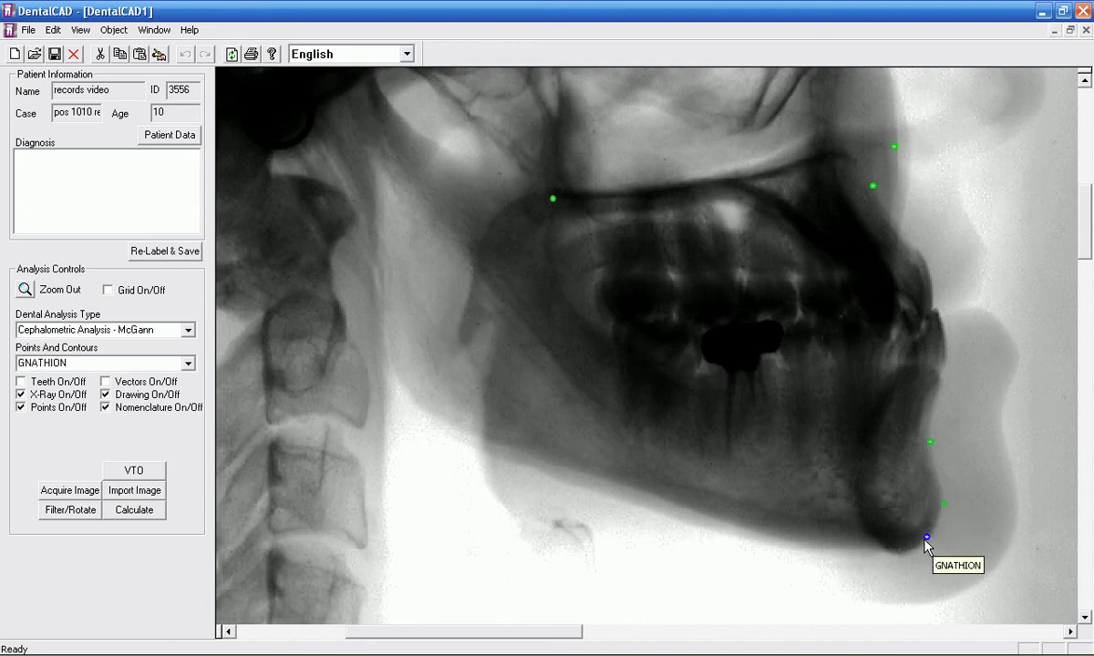
pyautogui.click(897, 551)
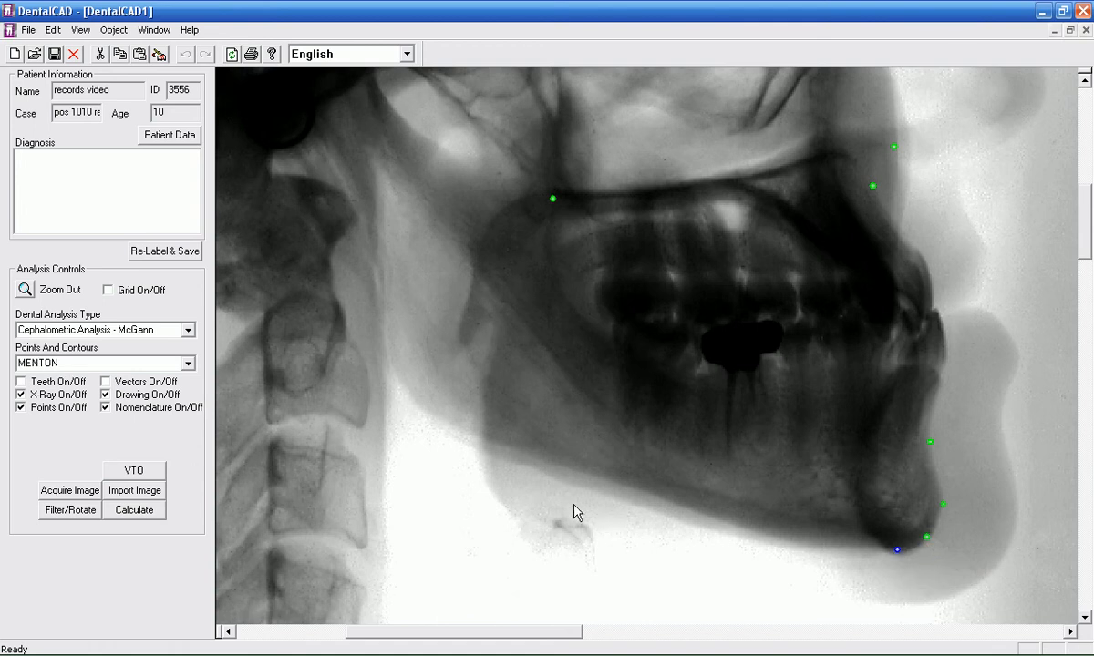
# Step: Place the GONION point at the rear lower angle of the mandible and fine-tune its position
pyautogui.moveTo(443, 436); pyautogui.dragTo(442, 423)
pyautogui.moveTo(444, 429); pyautogui.dragTo(404, 395)
pyautogui.moveTo(408, 393); pyautogui.dragTo(448, 428)
# Step: View the whole skull and place ARTICULARE behind the condylar neck, plus the following point at the top of the condyle
pyautogui.click(27, 290)
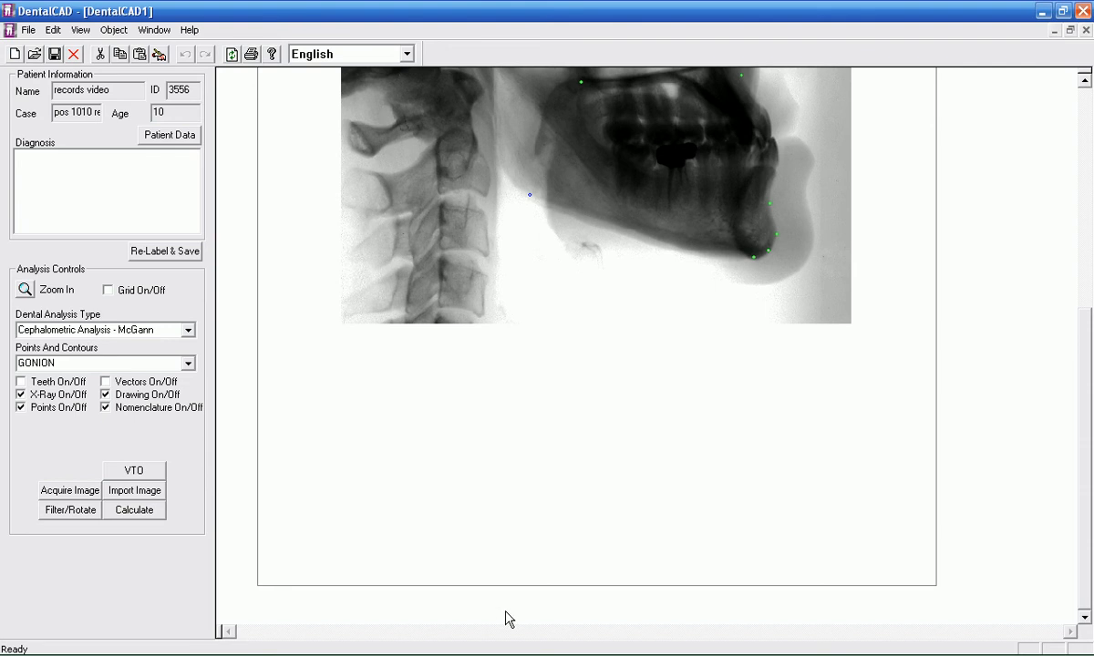
pyautogui.moveTo(1090, 324); pyautogui.dragTo(1084, 205)
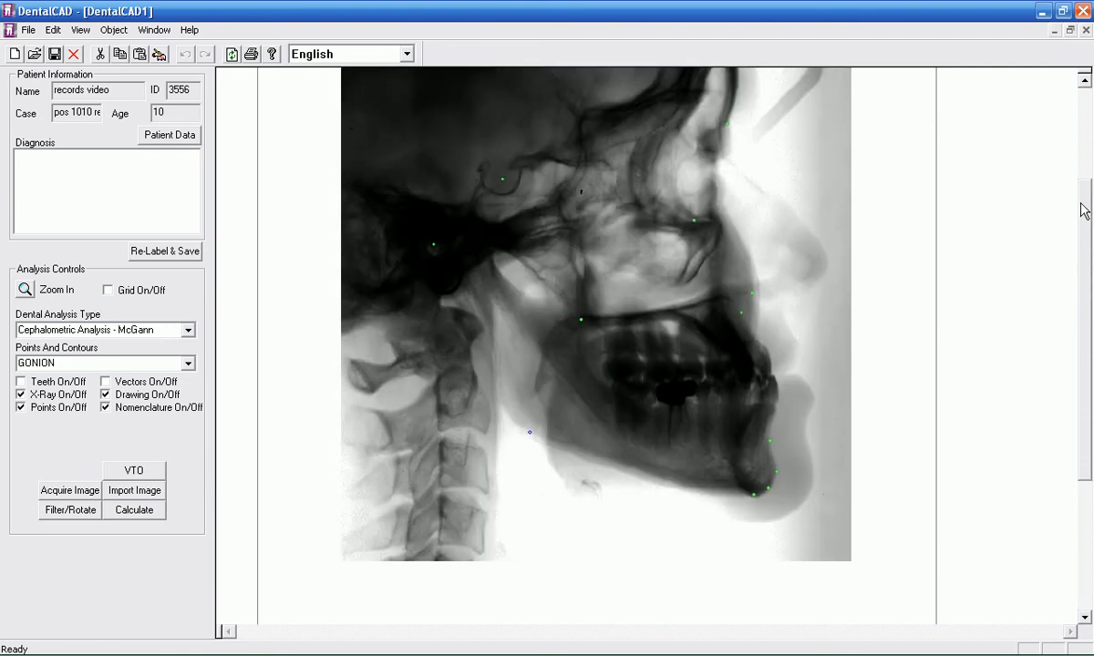
pyautogui.click(462, 284)
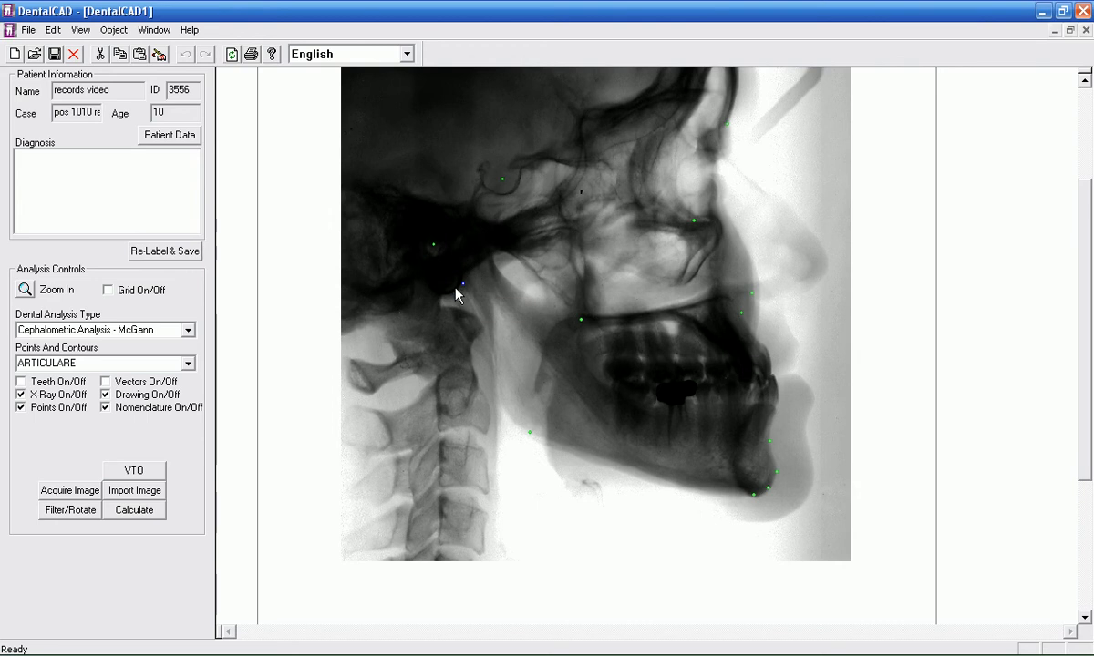
pyautogui.click(465, 249)
pyautogui.moveTo(465, 250)
pyautogui.mouseDown()
pyautogui.moveTo(492, 244)
pyautogui.moveTo(462, 246)
pyautogui.mouseUp()
# Step: Place the soft-tissue points TIP OF NOSE, SUBNASALE under the nose, and STOMION where the lips meet, fine-tuning STOMION
pyautogui.click(824, 271)
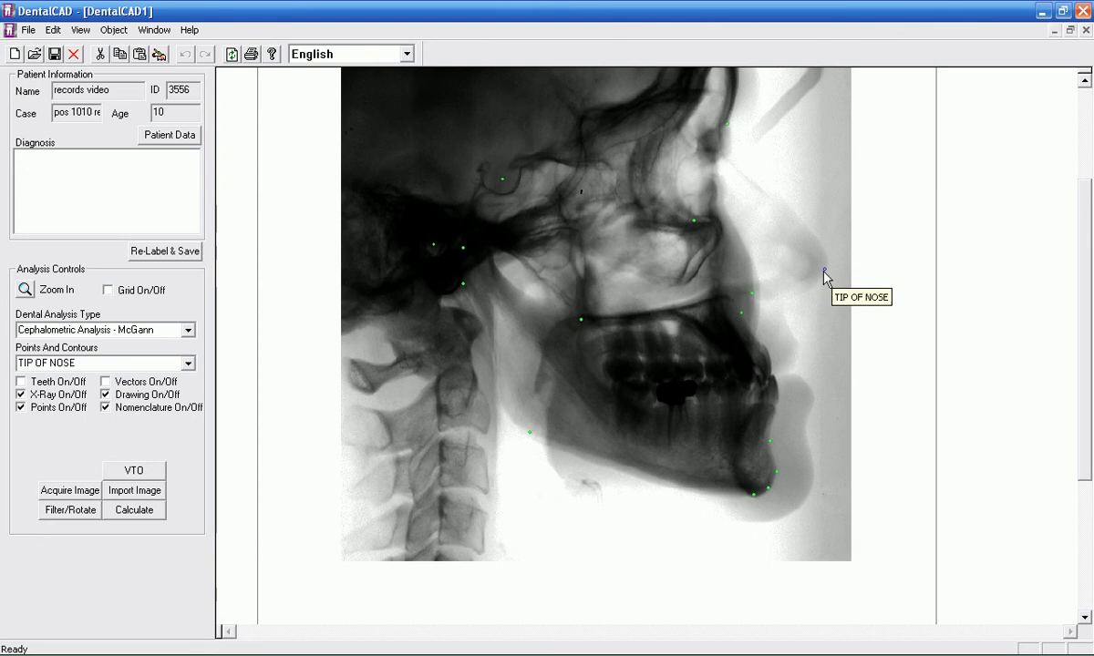
pyautogui.click(780, 308)
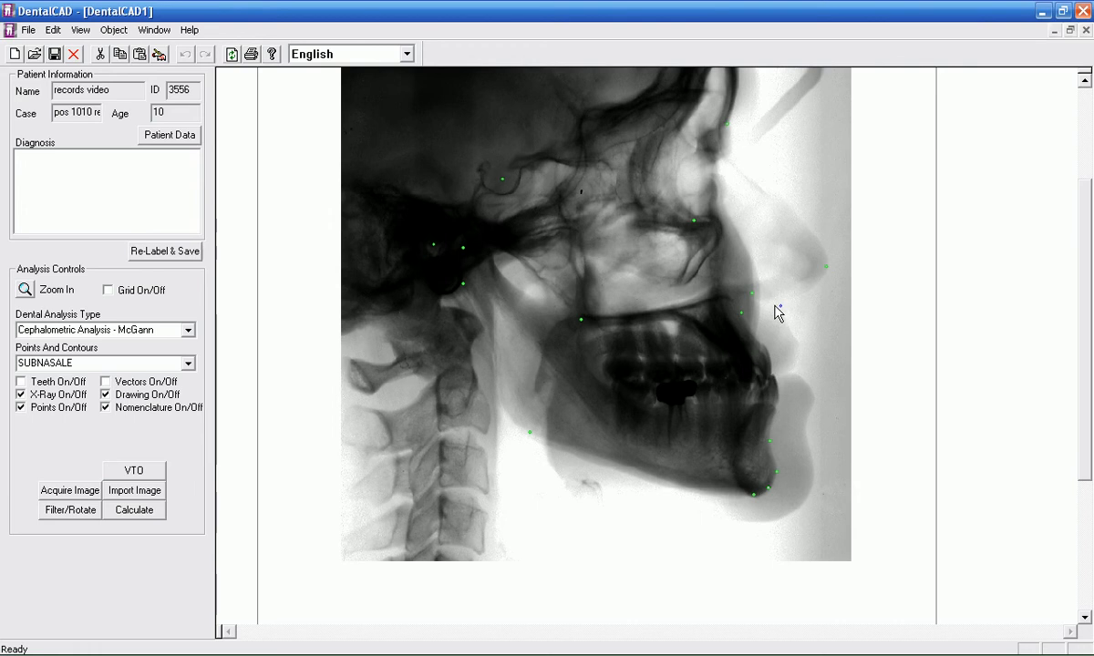
pyautogui.click(778, 378)
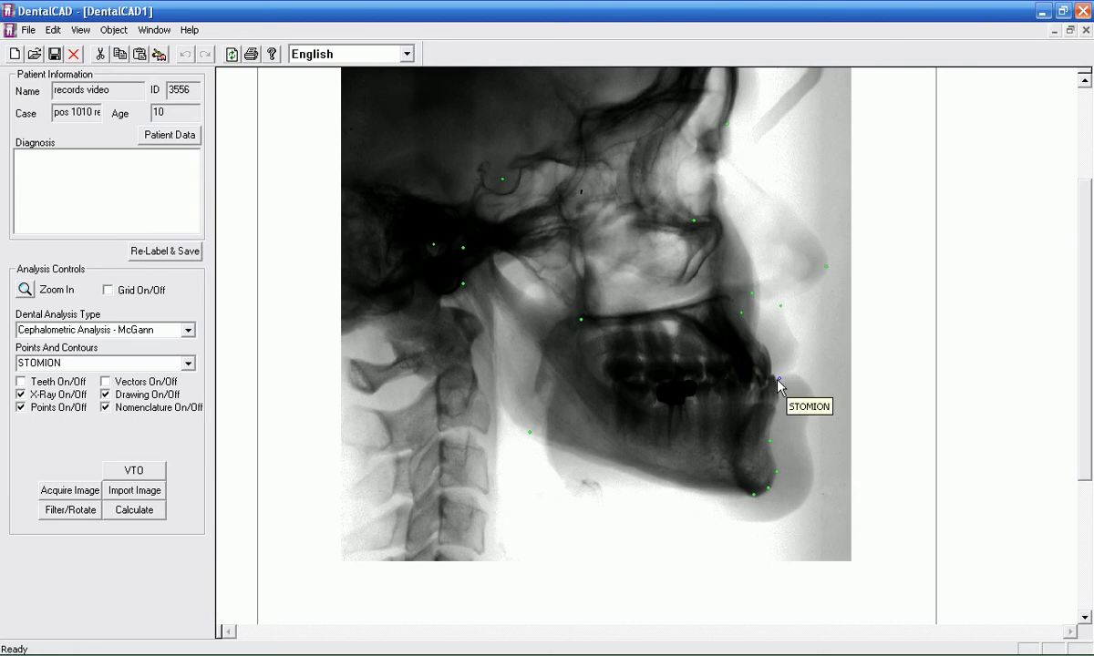
pyautogui.moveTo(779, 379); pyautogui.dragTo(774, 376)
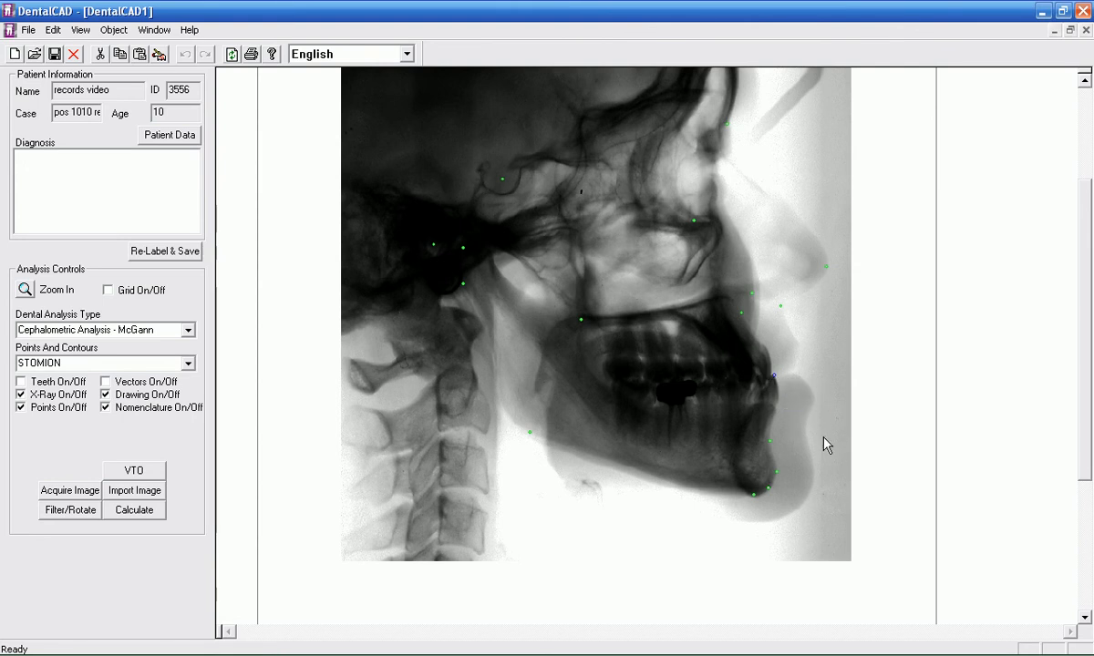
# Step: Place Soft Tissue Pogonion on the chin profile, followed by TIP OF LOWER LIP and TIP OF UPPER LIP on the lip outlines
pyautogui.click(817, 486)
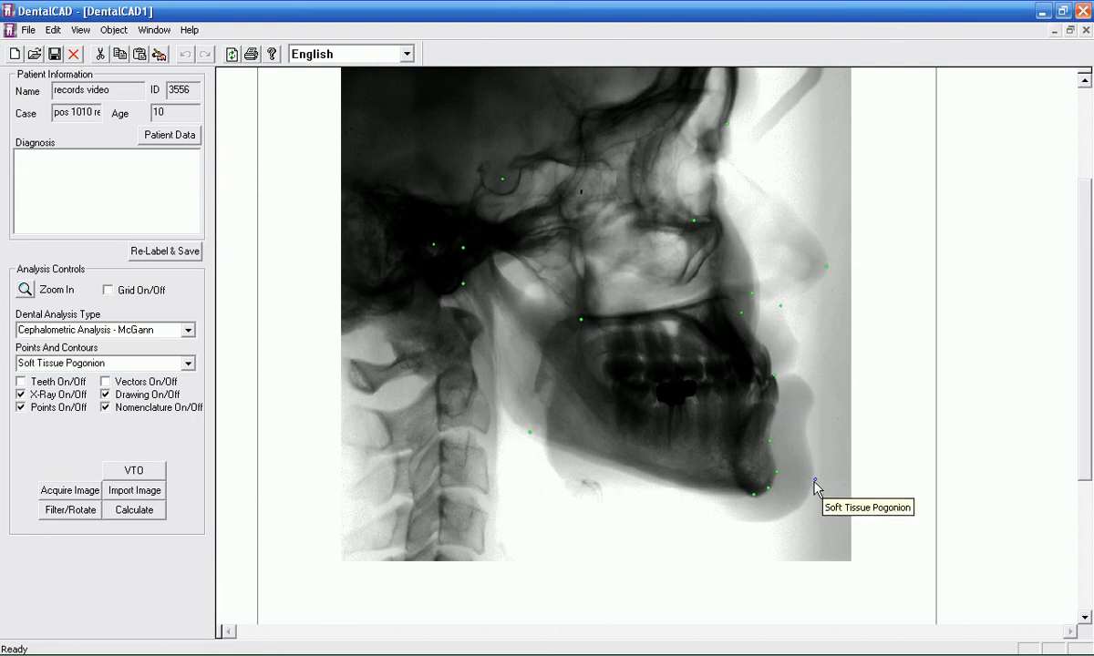
pyautogui.click(816, 403)
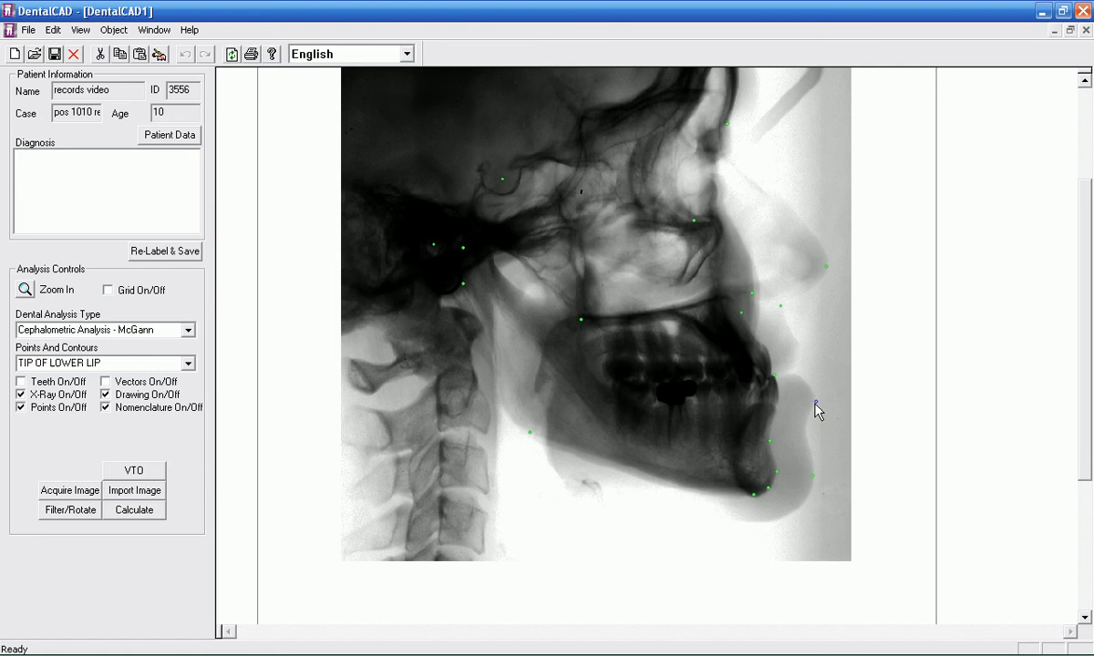
pyautogui.moveTo(813, 403); pyautogui.dragTo(797, 351)
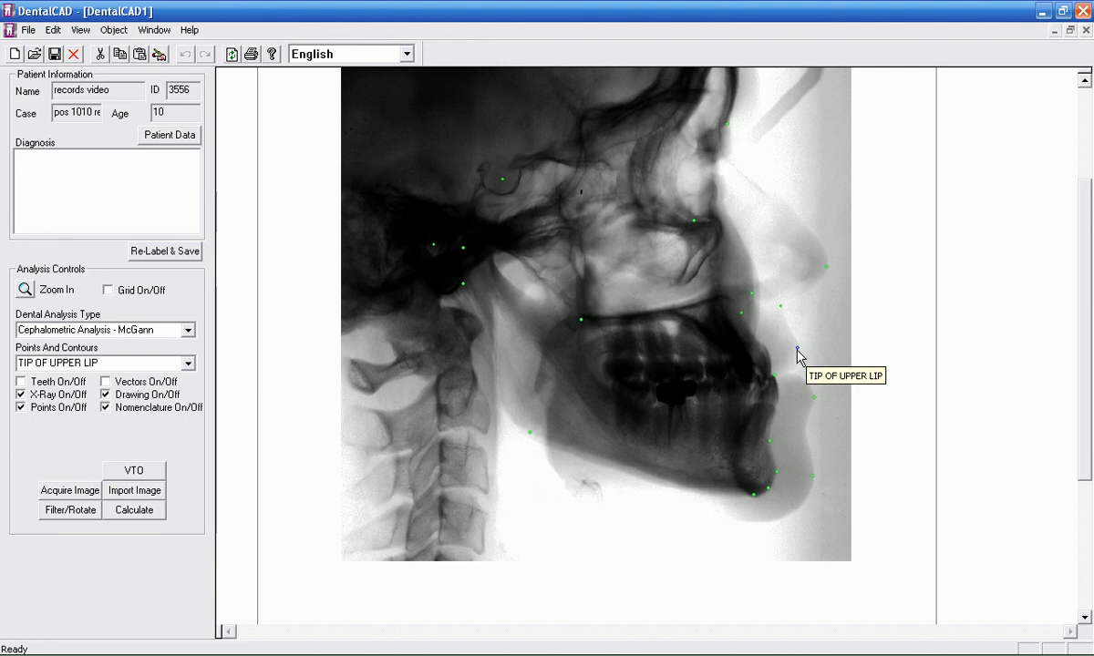
pyautogui.click(796, 350)
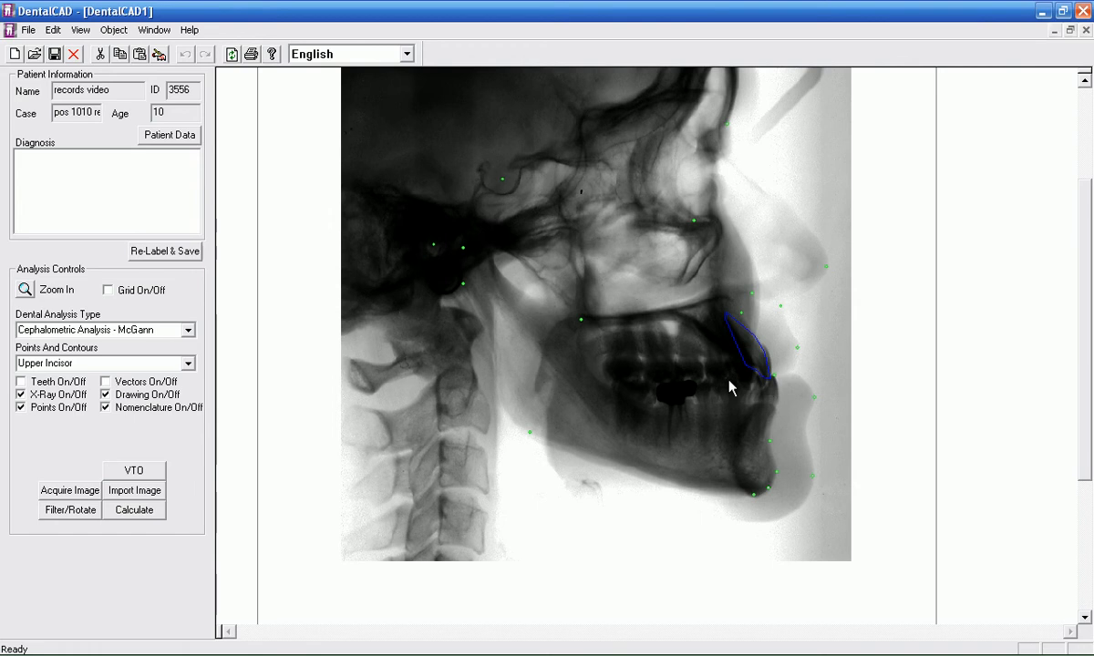
# Step: Fit the Upper Incisor and lower incisor contours over the front teeth from crown to root tip and accept them
pyautogui.click(728, 321)
pyautogui.moveTo(726, 313)
pyautogui.mouseDown()
pyautogui.moveTo(703, 330)
pyautogui.moveTo(726, 312)
pyautogui.mouseUp()
pyautogui.moveTo(750, 518); pyautogui.dragTo(753, 447)
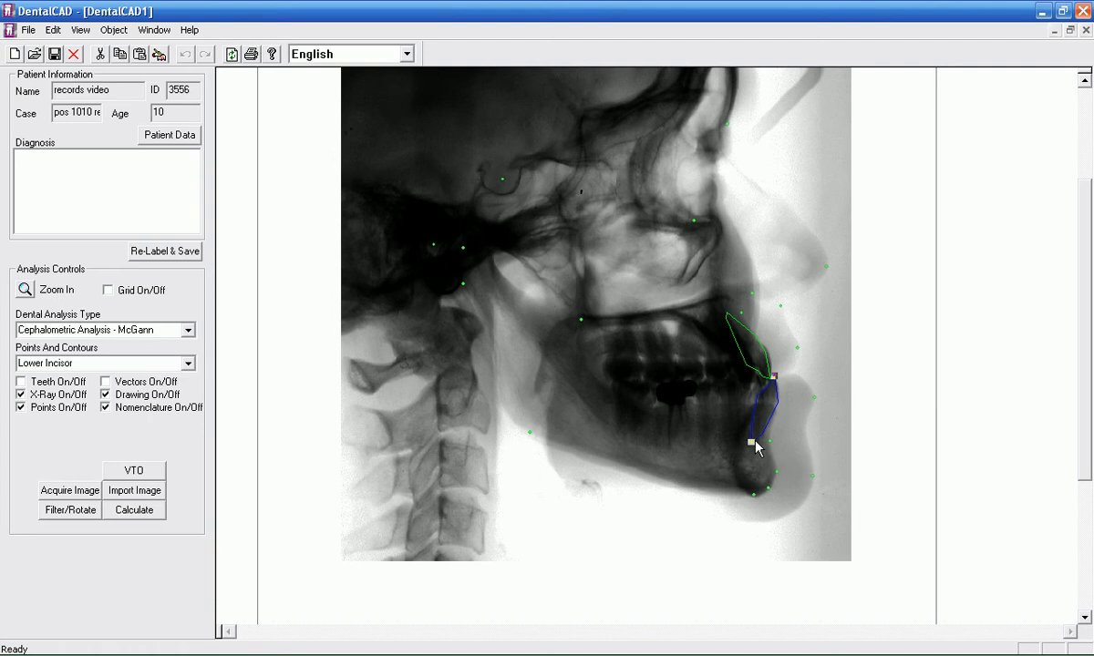
pyautogui.click(850, 438)
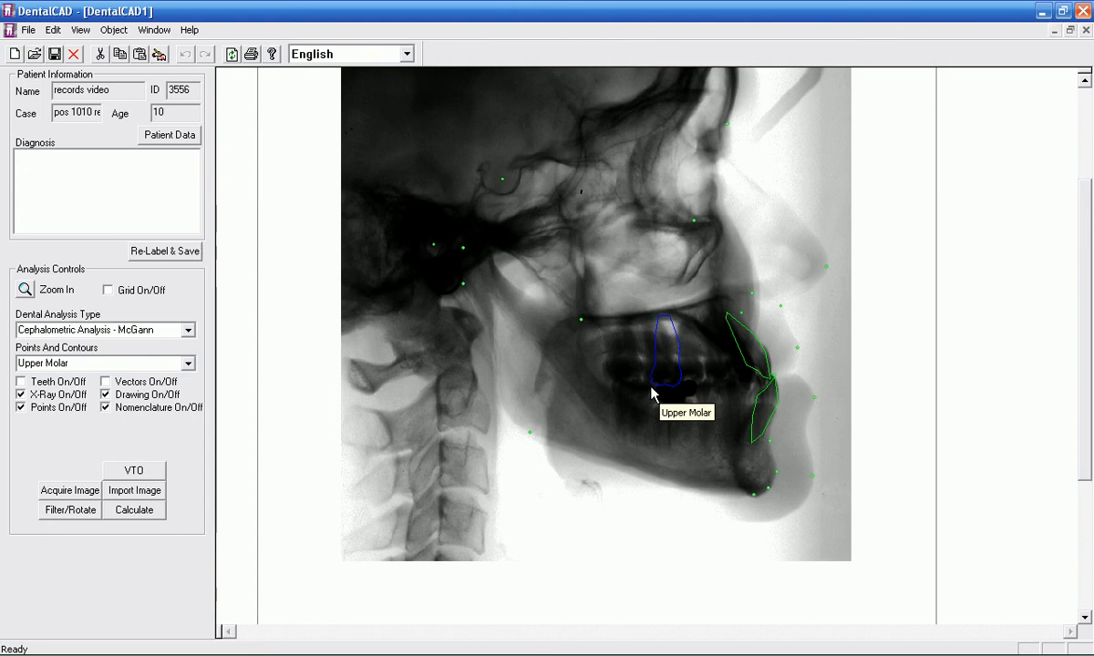
# Step: Fit the Upper Molar and Lower Molar contours over the opposing first molars, adjusting their root ends to match the X-ray
pyautogui.click(651, 392)
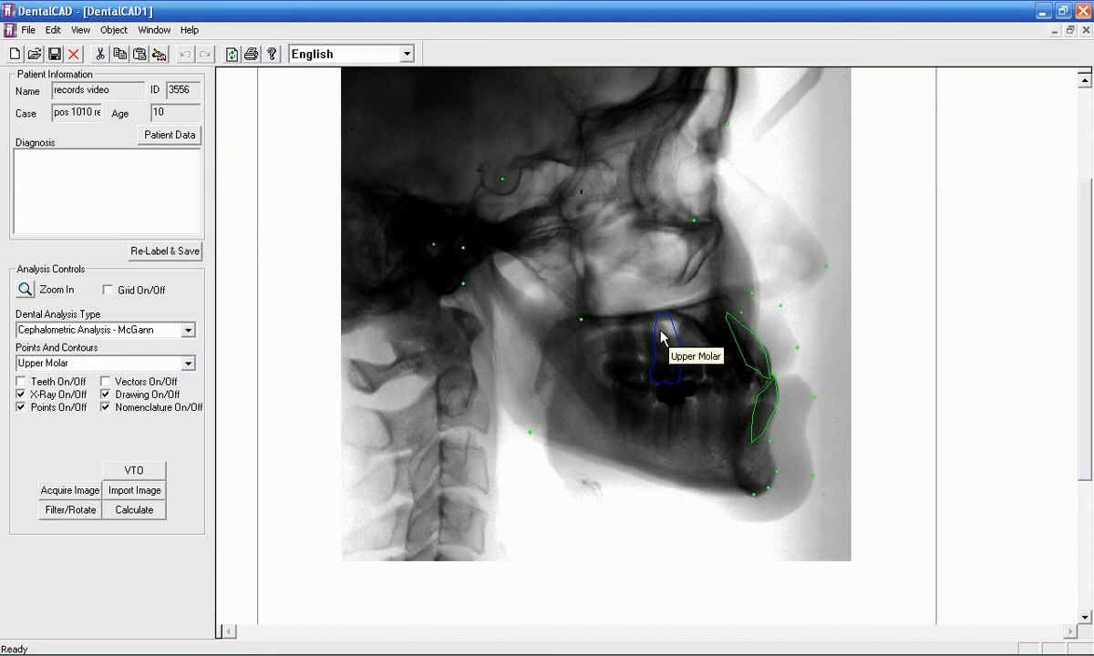
pyautogui.moveTo(660, 317); pyautogui.dragTo(648, 316)
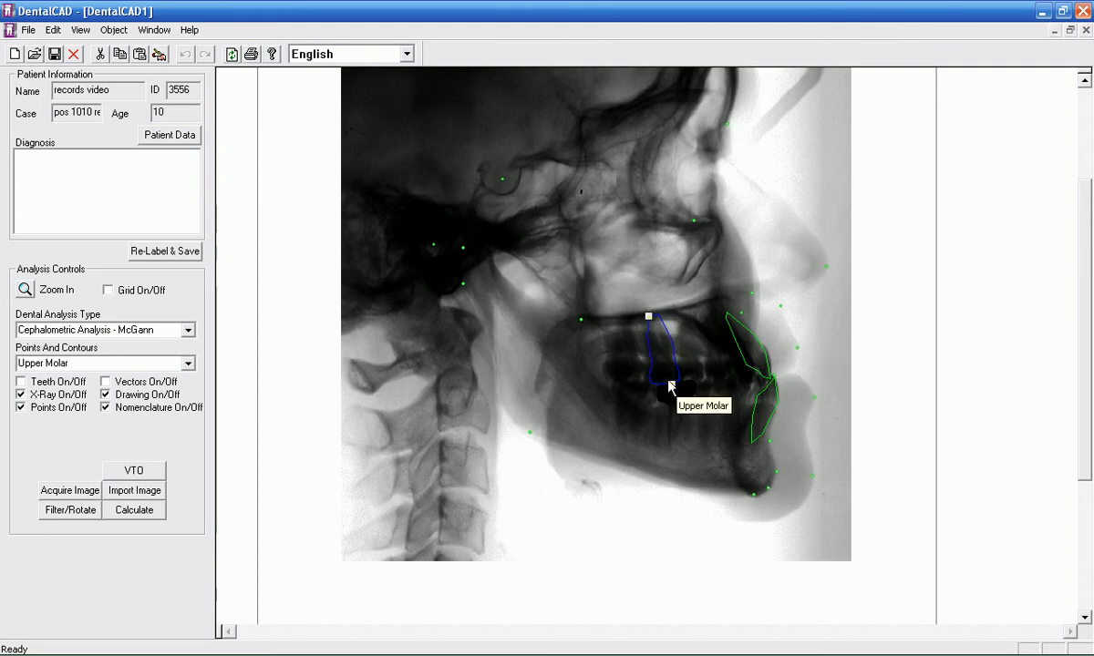
pyautogui.click(667, 467)
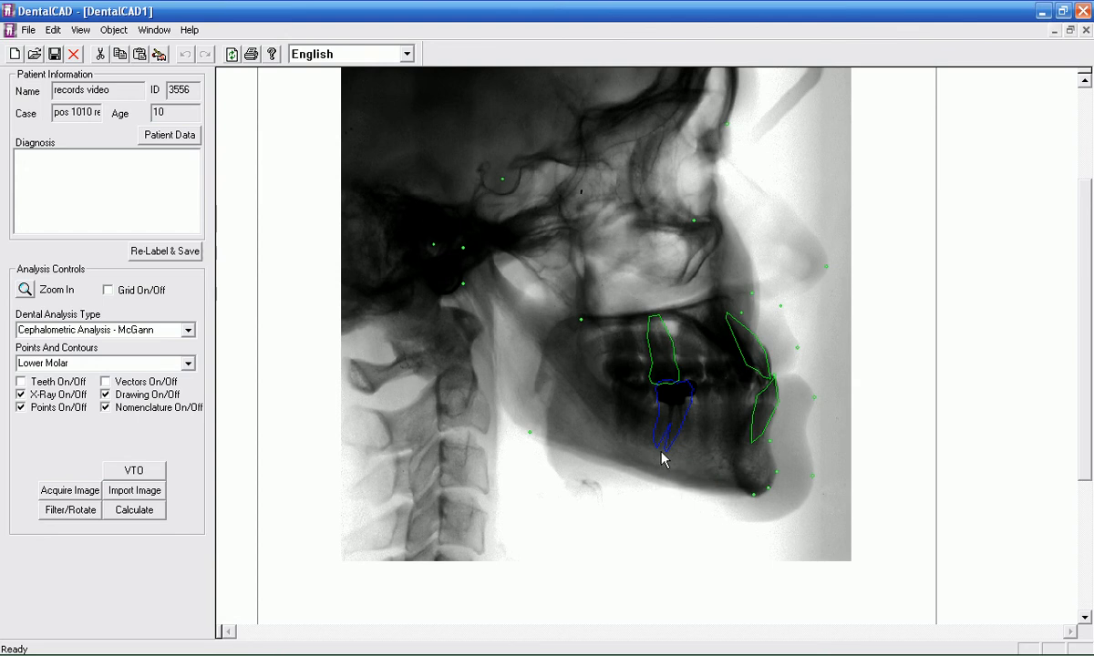
pyautogui.click(668, 450)
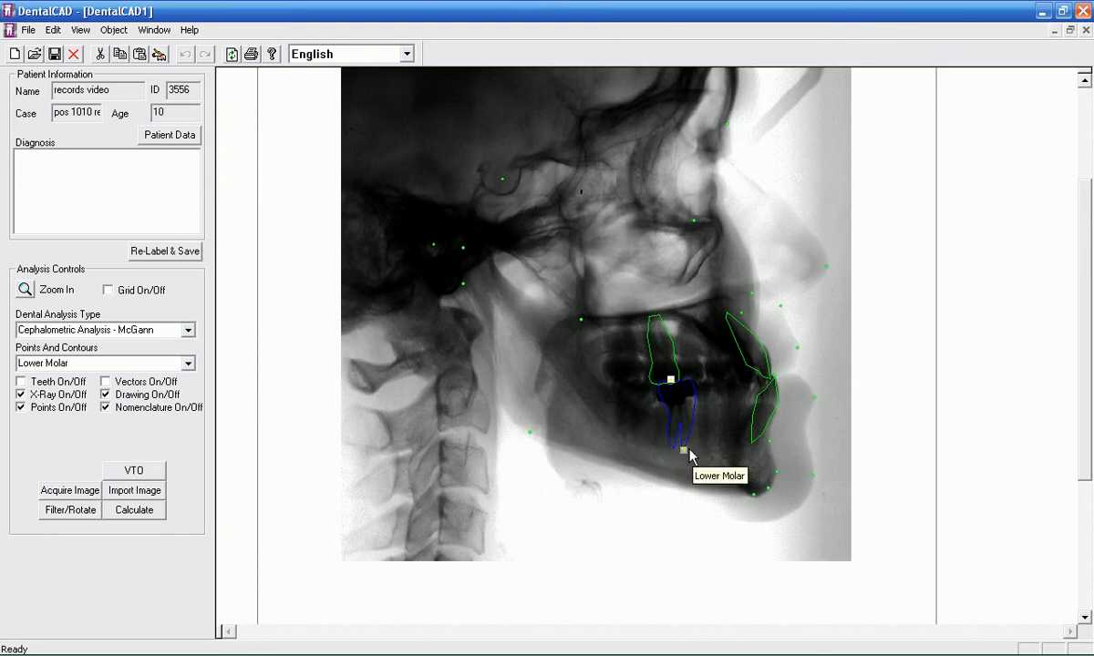
pyautogui.click(677, 451)
pyautogui.click(676, 427)
pyautogui.click(678, 435)
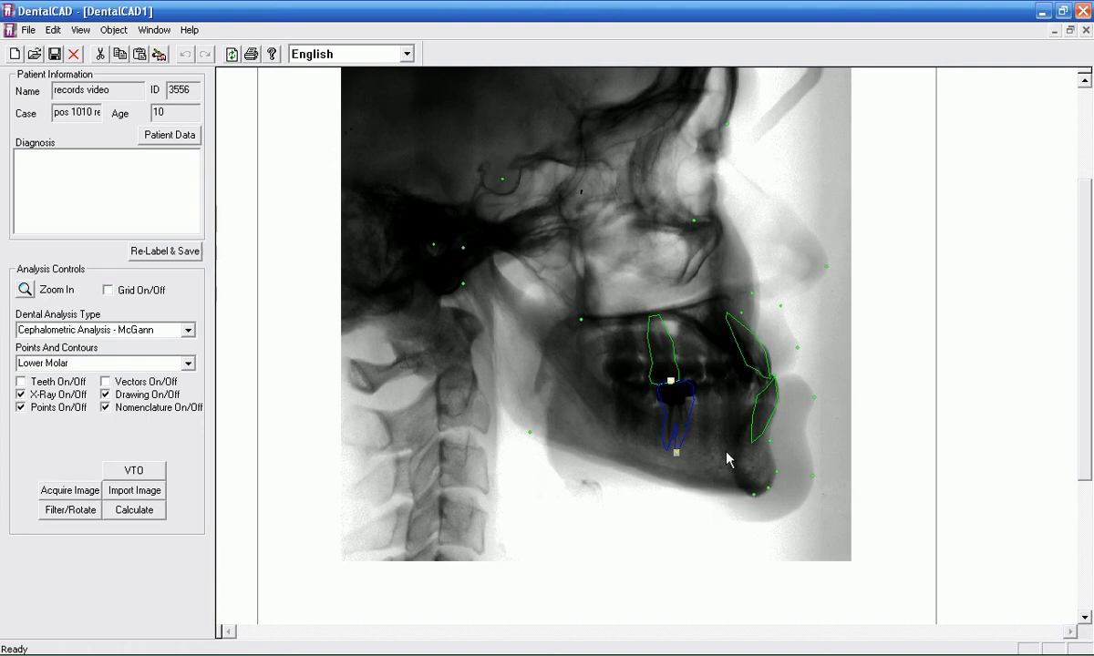
# Step: Trace the SYMPHISIS contour from Menton 1 through Posterior Symphisis to Superior Symphisis, bend it to the rear chin outline and accept it
pyautogui.click(754, 498)
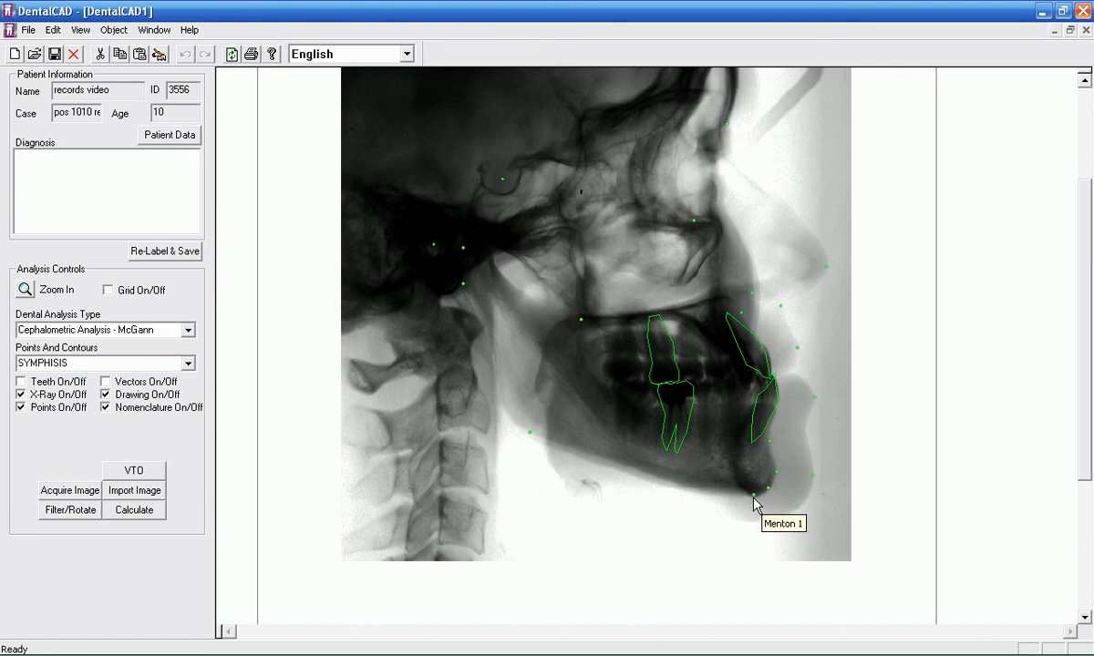
pyautogui.click(754, 498)
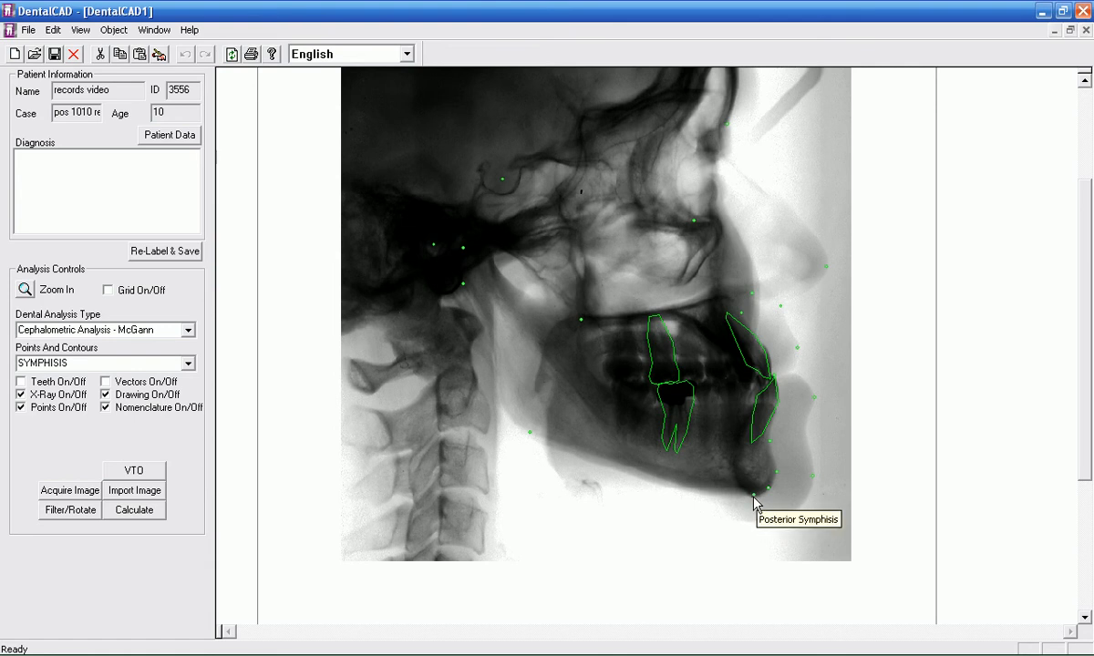
pyautogui.click(730, 448)
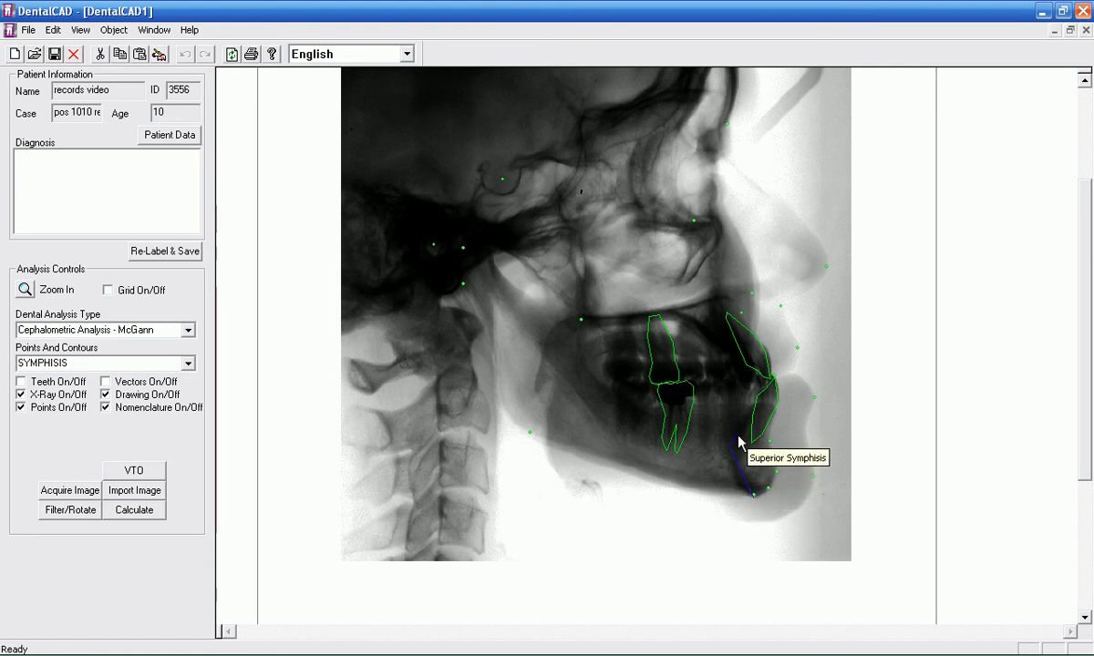
pyautogui.click(754, 409)
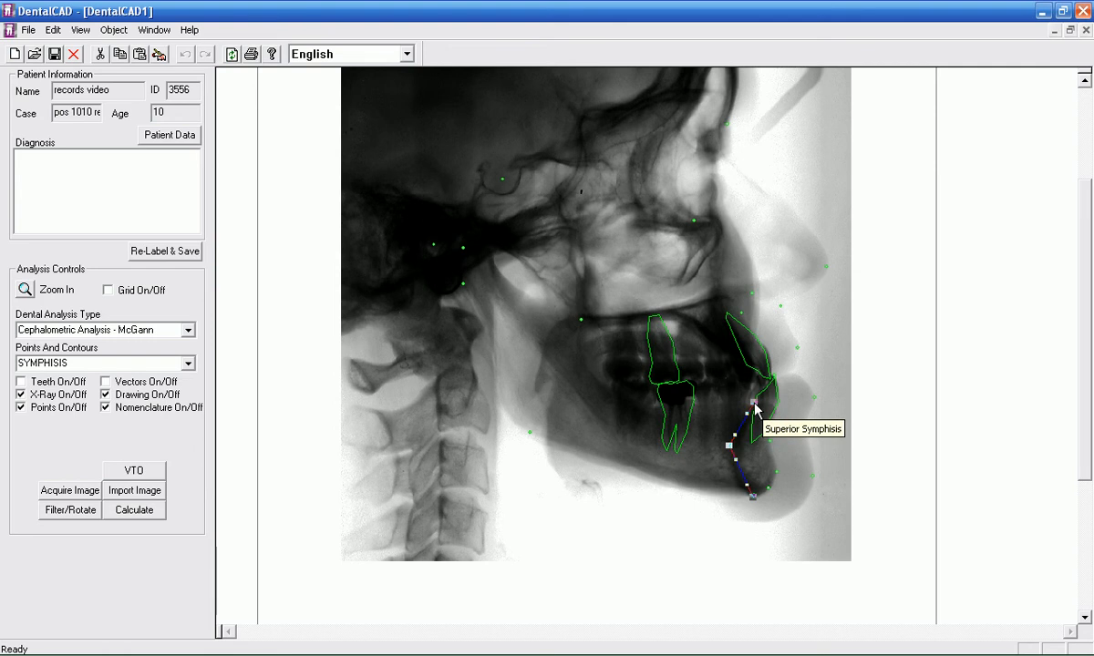
pyautogui.moveTo(749, 413); pyautogui.dragTo(739, 486)
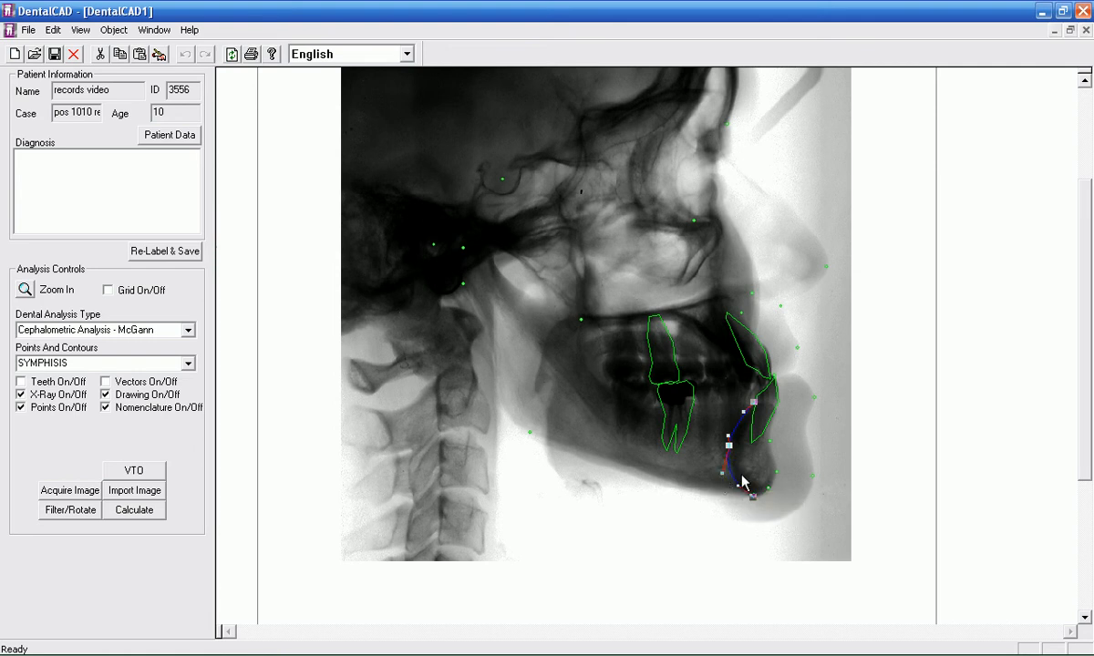
pyautogui.click(774, 418)
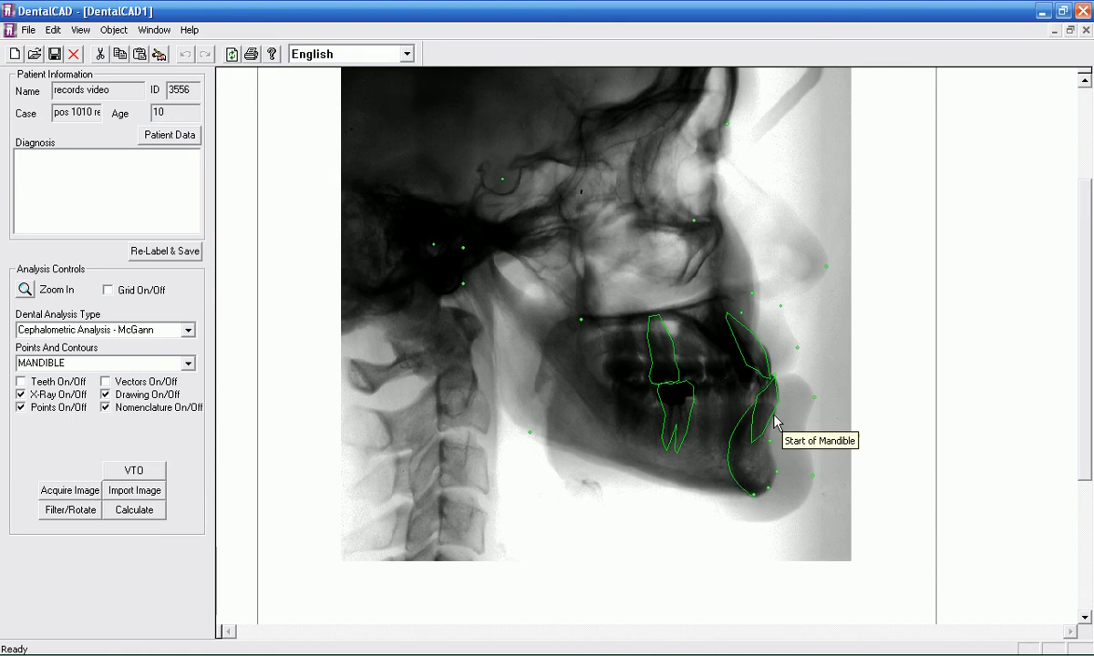
# Step: Start the MANDIBLE contour beside the lower incisor root and trace it through B-Point1, Pogonion1 and Gnathion1 to Menton1
pyautogui.click(774, 418)
pyautogui.click(770, 445)
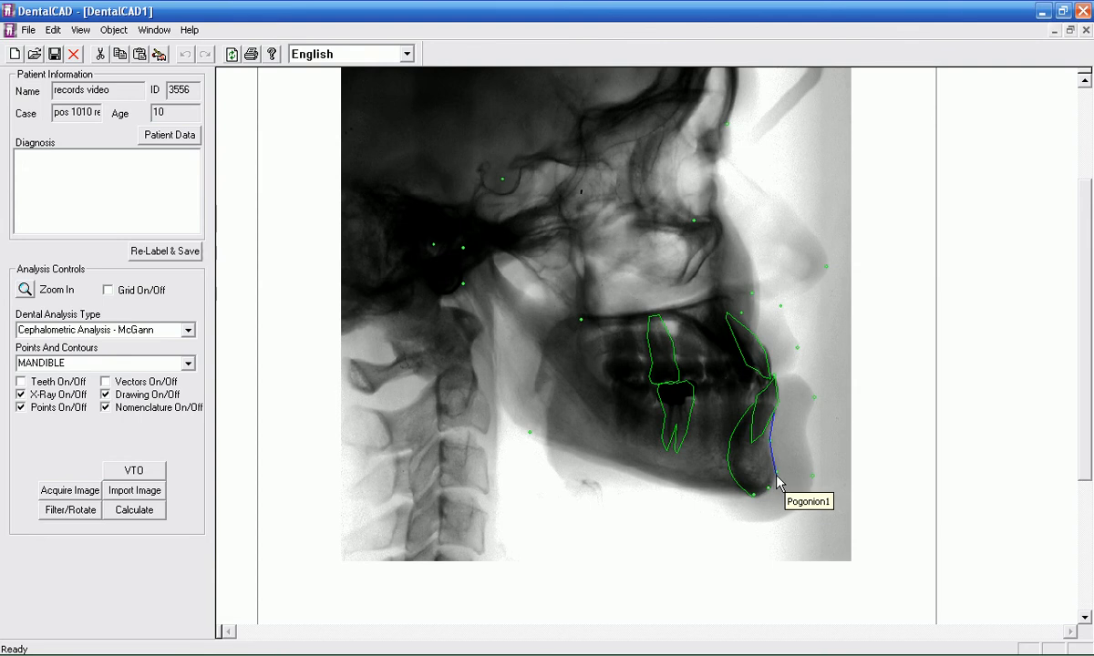
pyautogui.click(776, 478)
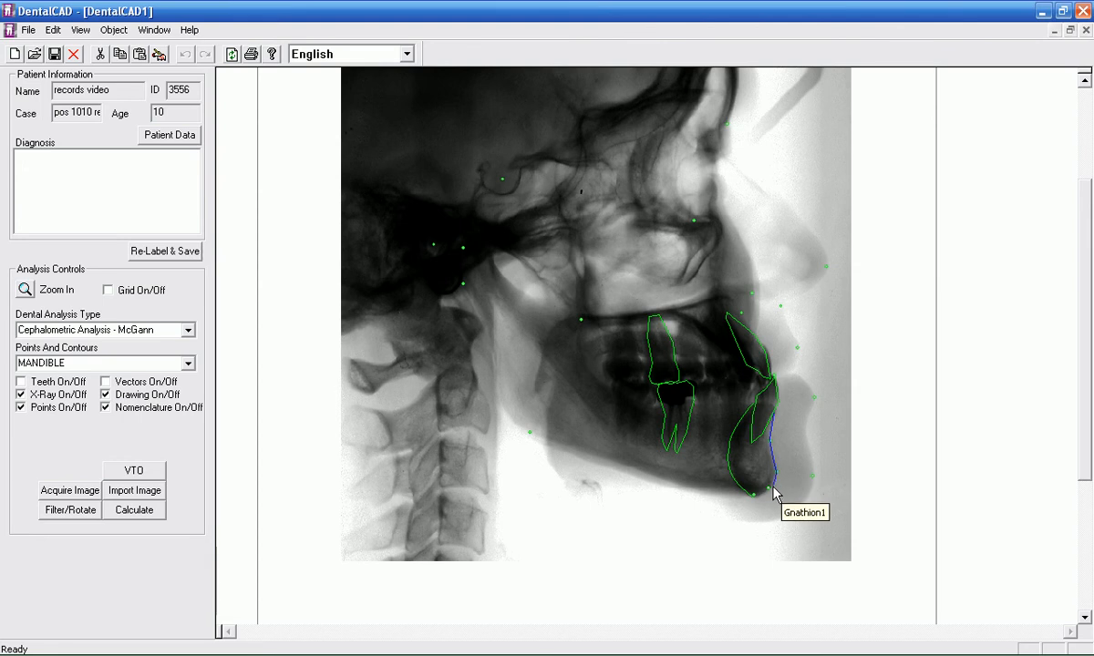
pyautogui.click(770, 489)
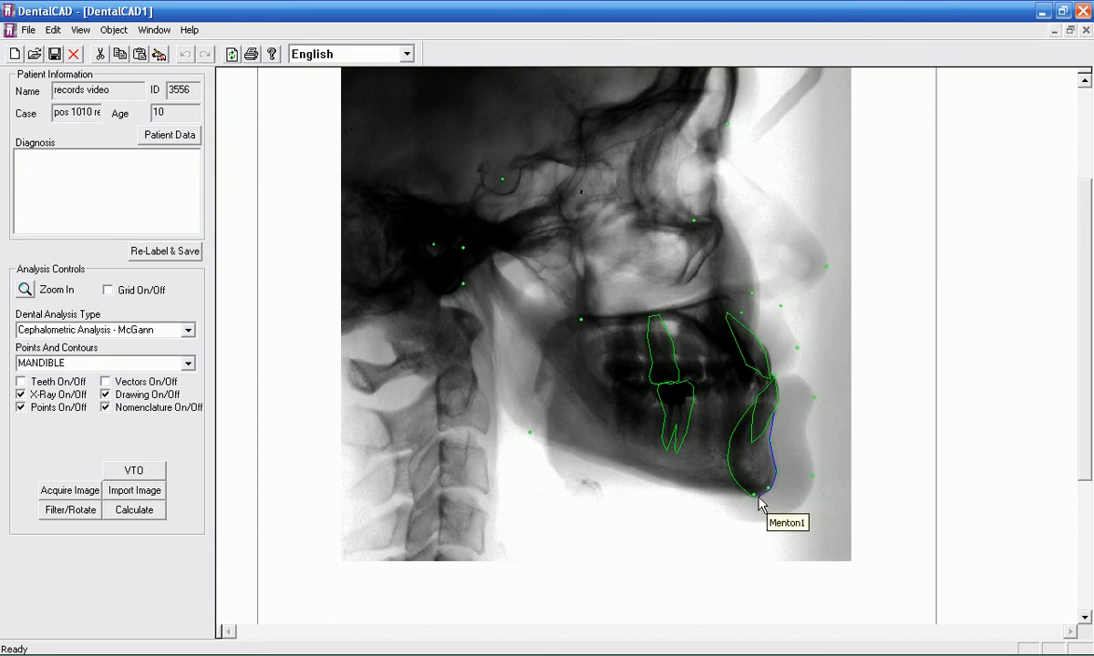
pyautogui.click(753, 494)
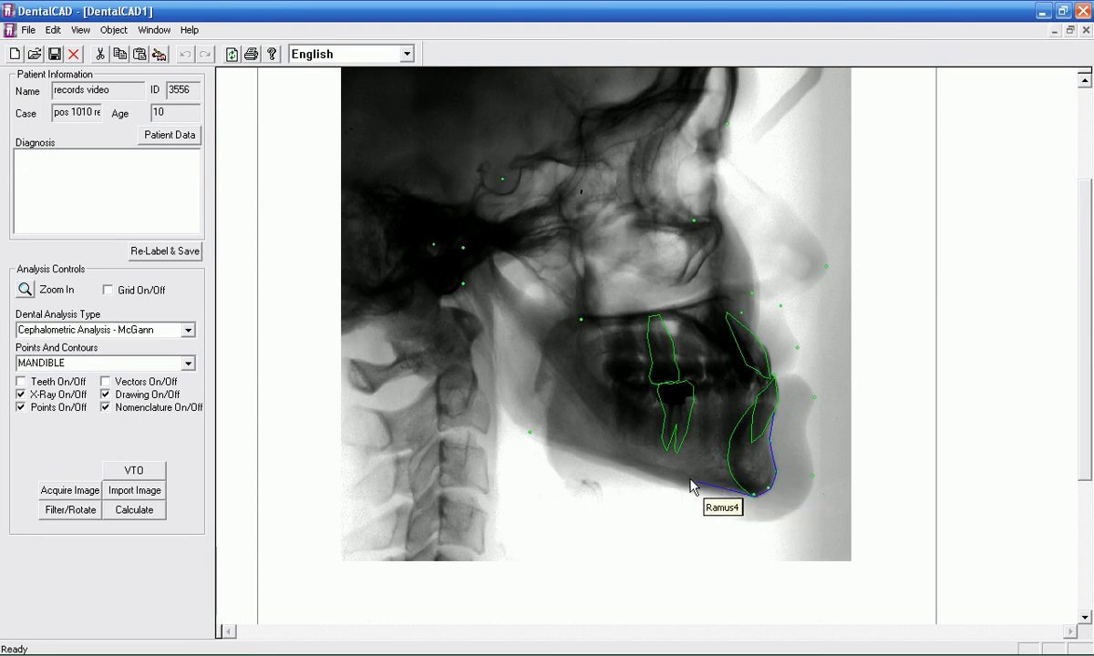
# Step: Continue the mandible contour along the lower border, up the rear of the ramus and over the condyle to End of Mandible
pyautogui.click(655, 480)
pyautogui.click(529, 431)
pyautogui.click(516, 414)
pyautogui.click(497, 380)
pyautogui.click(477, 321)
pyautogui.click(464, 285)
pyautogui.click(456, 257)
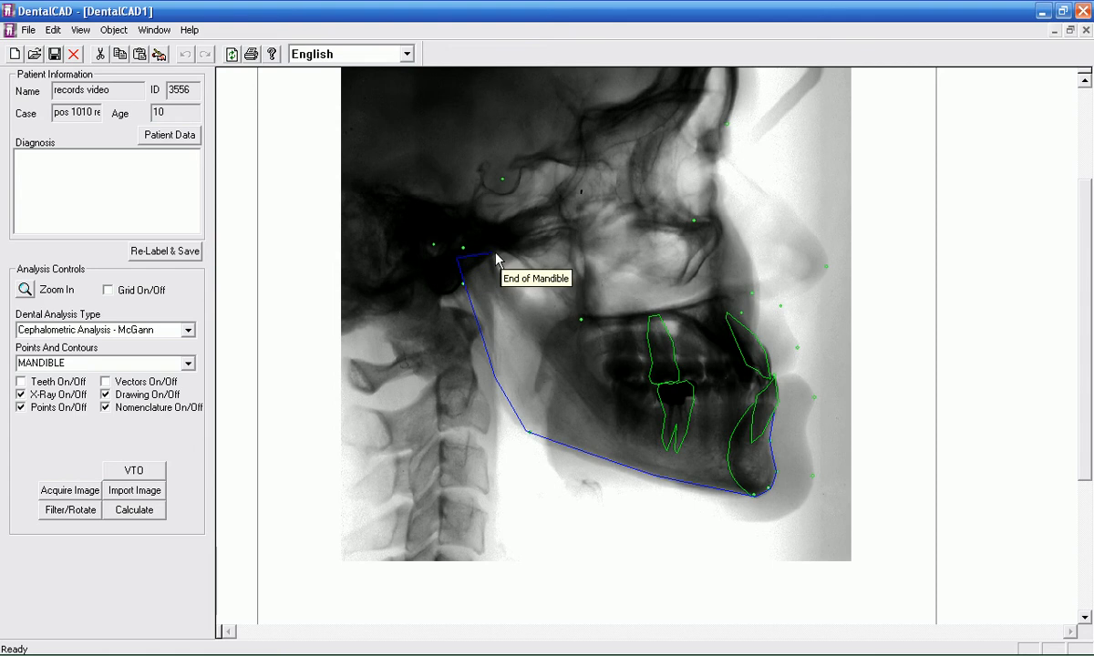
pyautogui.click(494, 252)
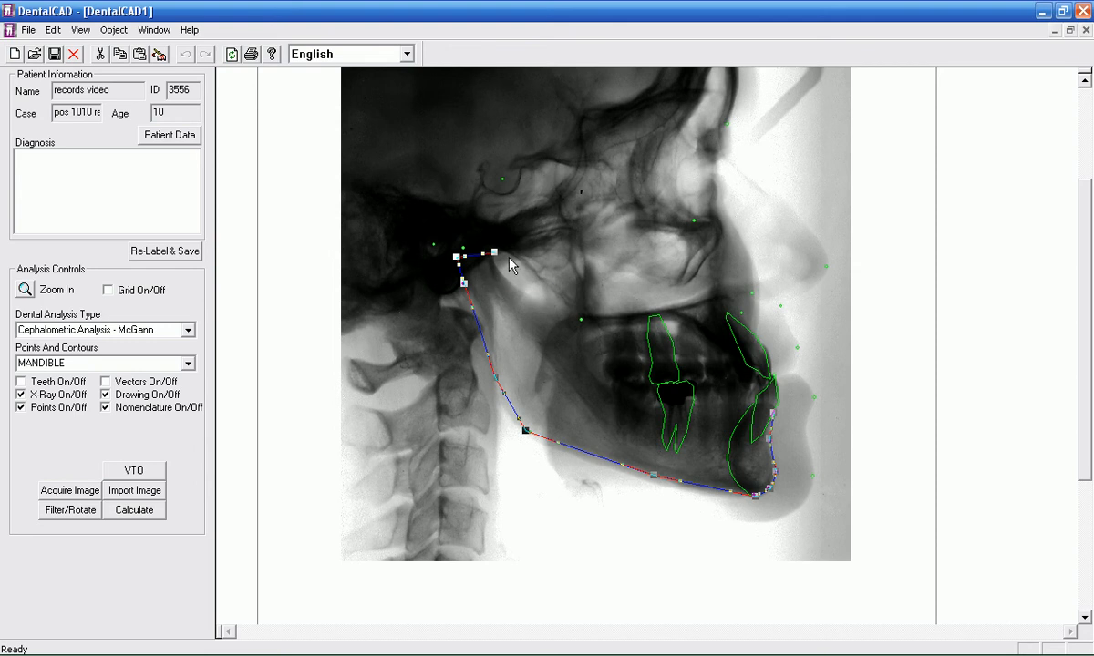
# Step: Bend the mandible contour to the condyle, rear ramus, jaw angle and lower border on the X-ray and accept it
pyautogui.moveTo(483, 252)
pyautogui.mouseDown()
pyautogui.moveTo(475, 240)
pyautogui.moveTo(462, 247)
pyautogui.mouseUp()
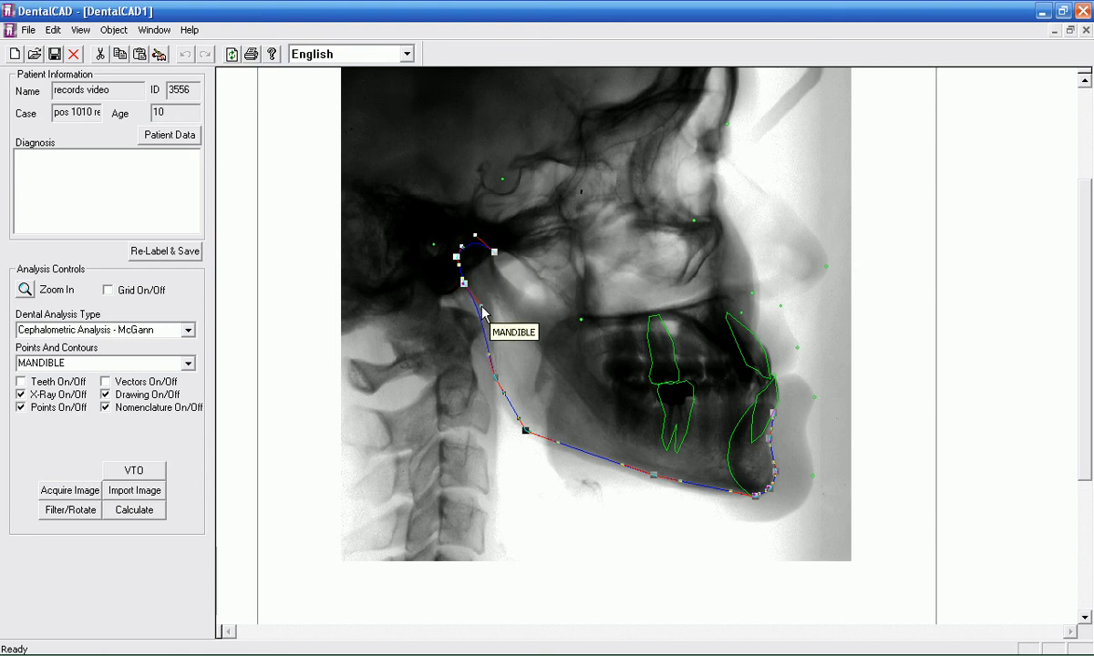
pyautogui.moveTo(503, 402); pyautogui.dragTo(516, 422)
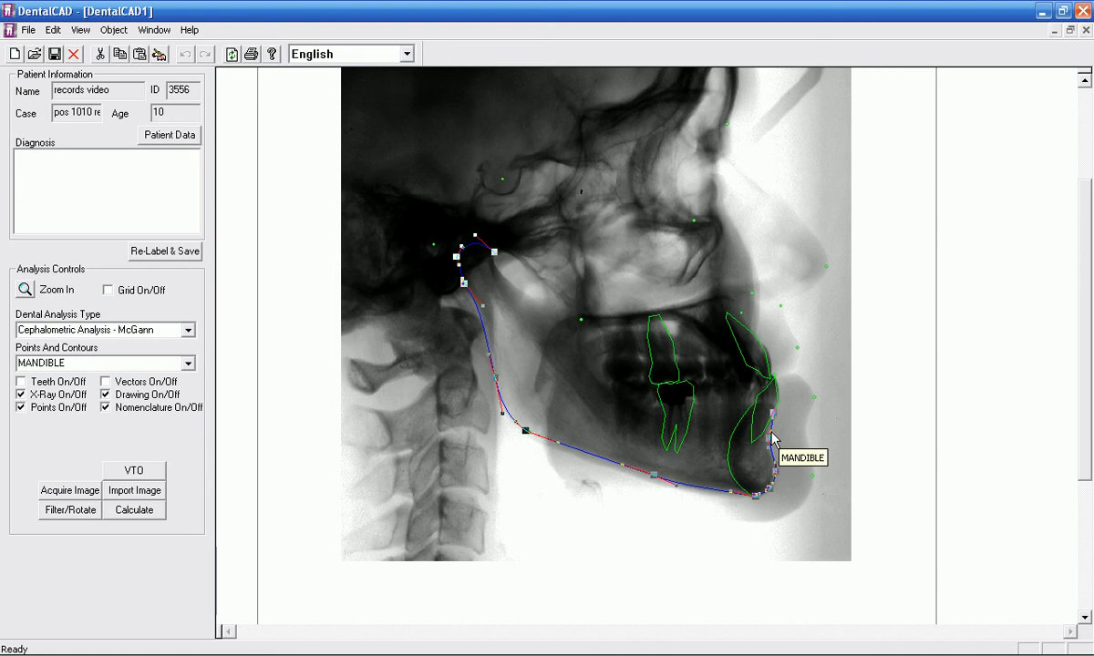
pyautogui.click(826, 443)
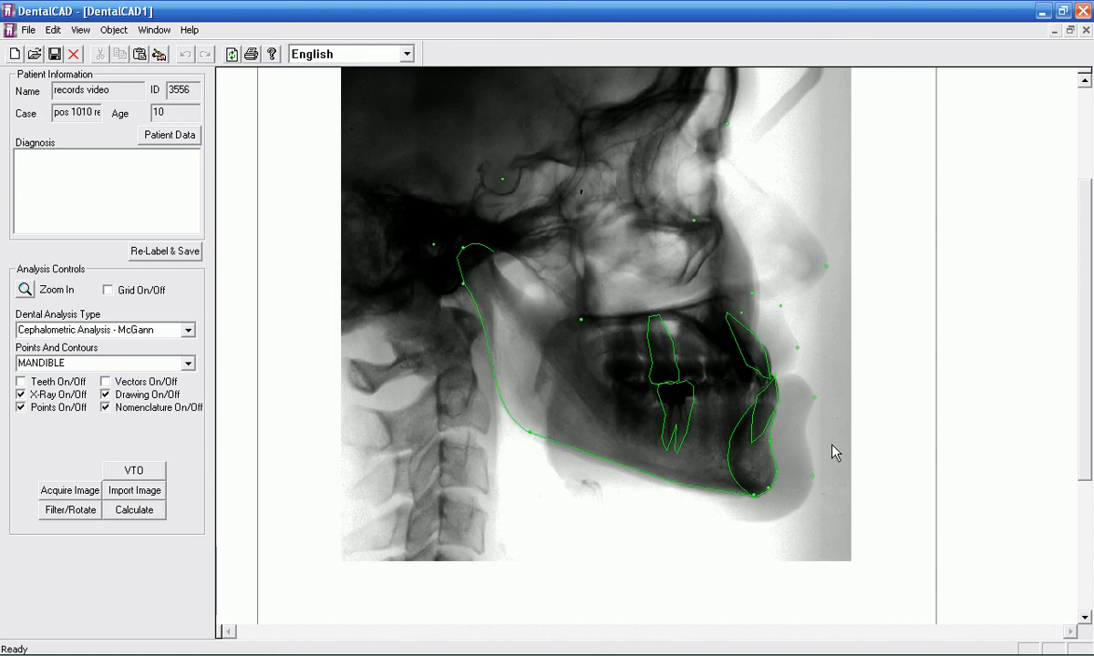
pyautogui.click(770, 445)
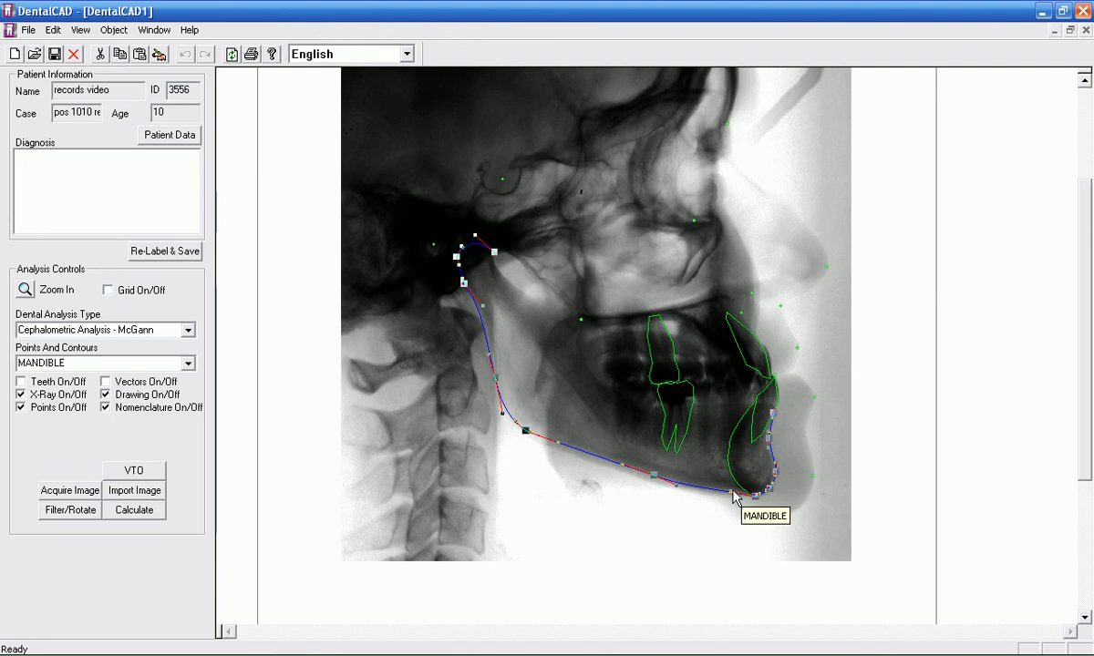
pyautogui.moveTo(728, 498); pyautogui.dragTo(726, 490)
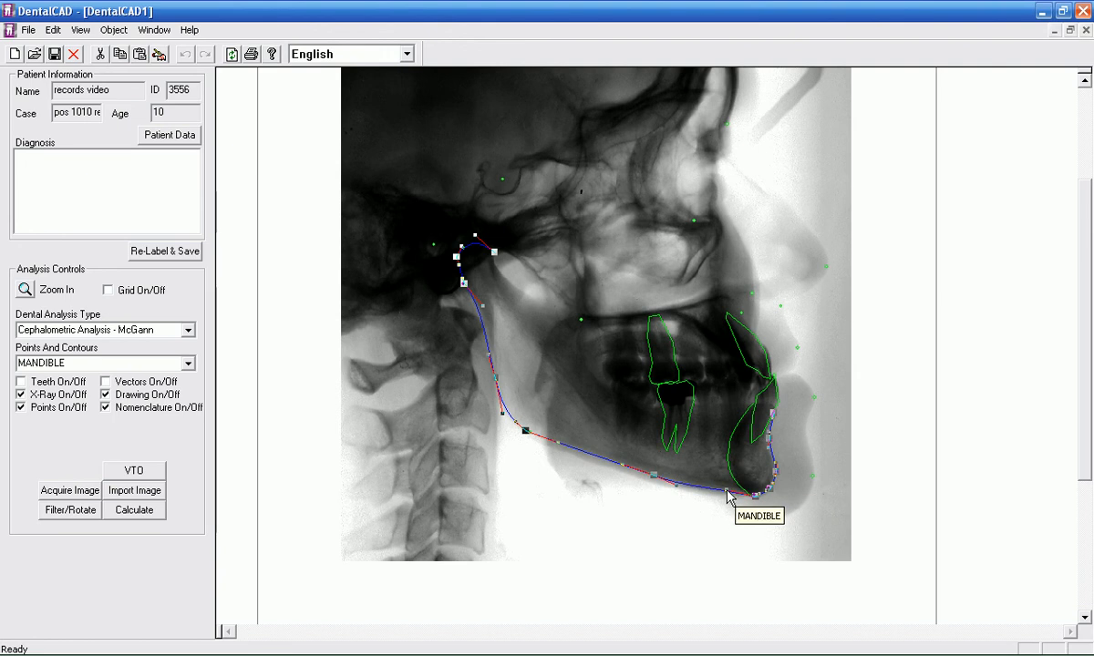
pyautogui.click(812, 457)
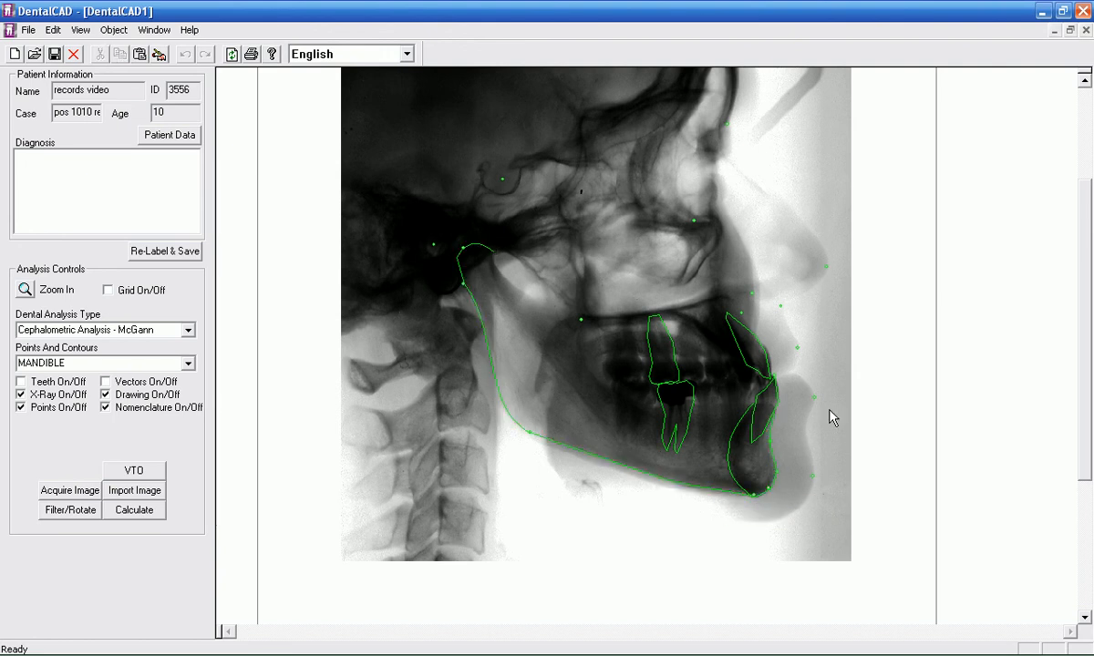
# Step: Delete the accepted mandible contour and choose MANDIBLE again as the contour to trace
pyautogui.click(689, 484)
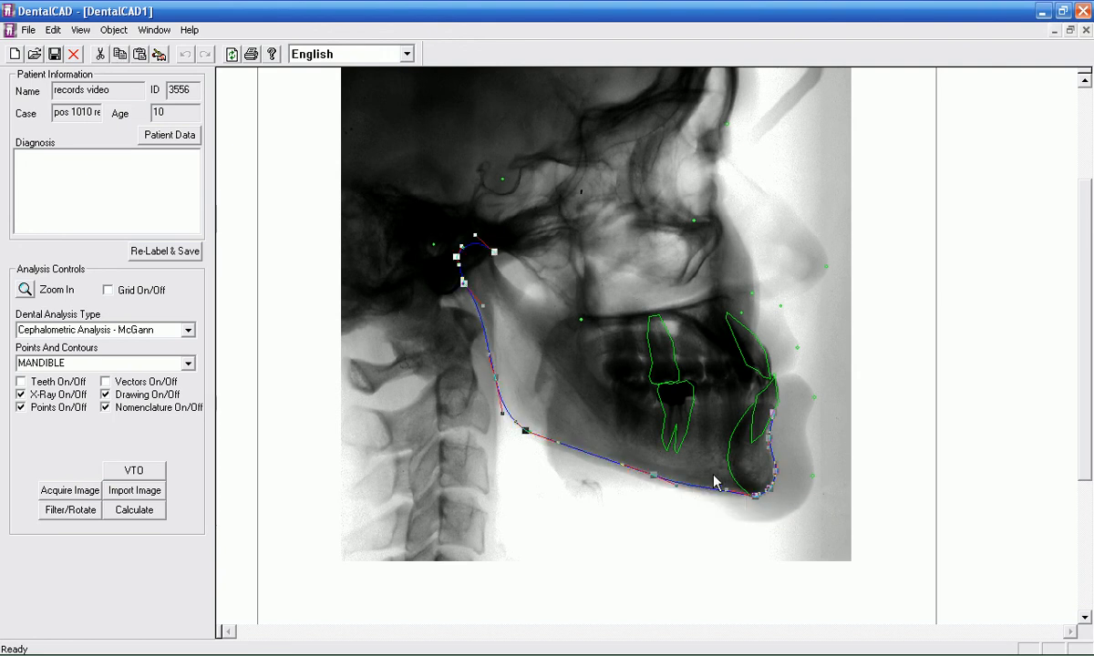
pyautogui.press('Delete')
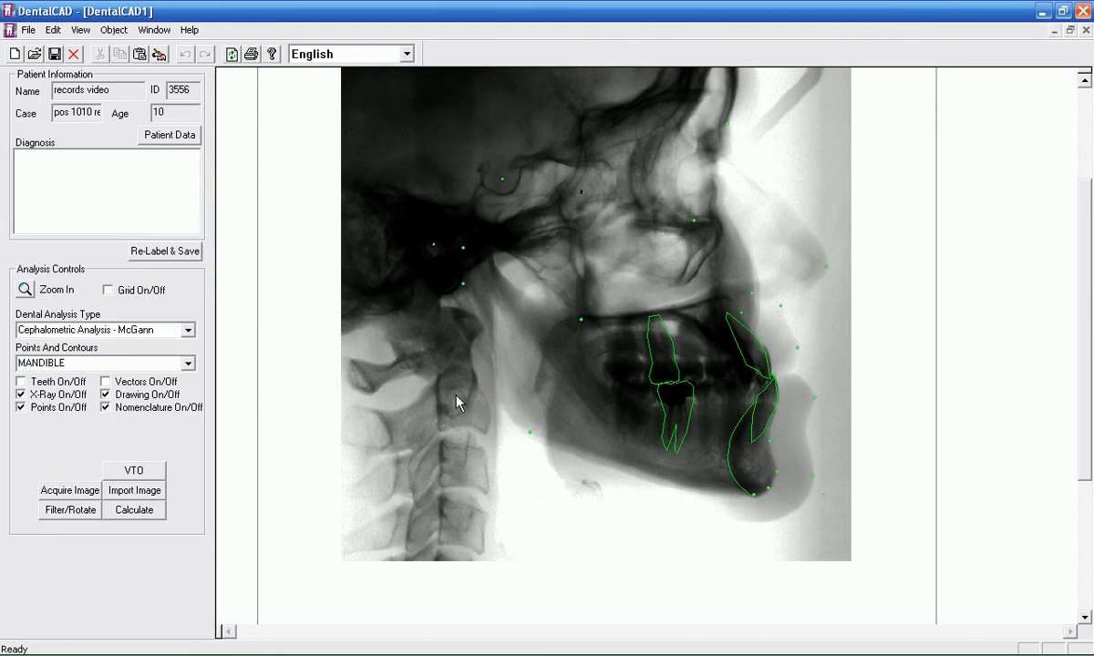
pyautogui.click(187, 364)
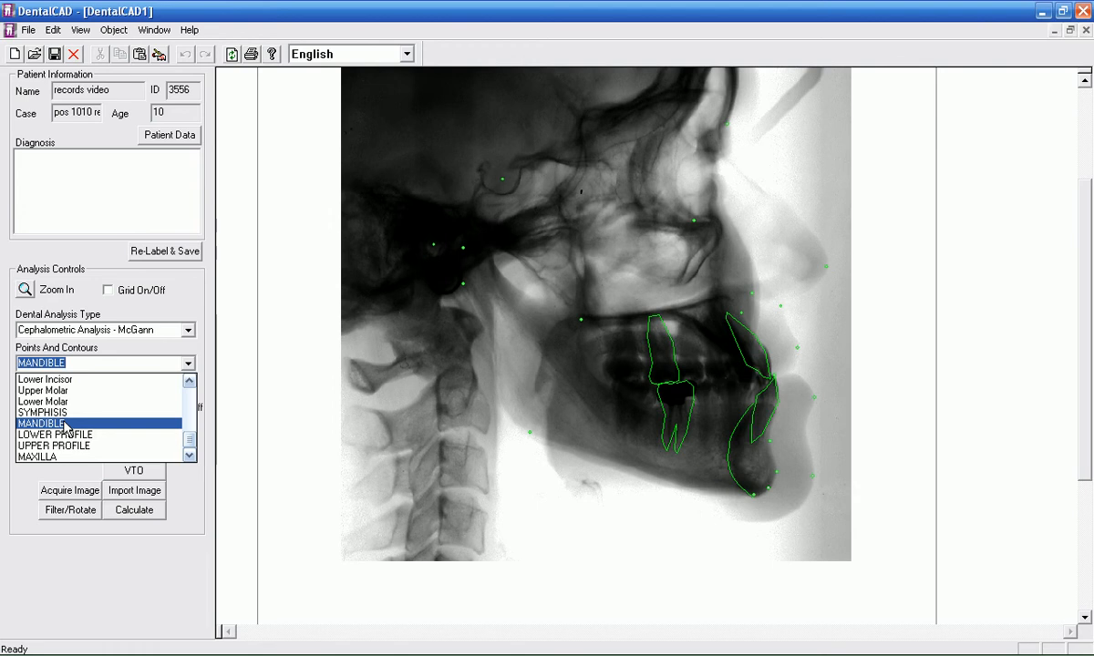
pyautogui.click(66, 425)
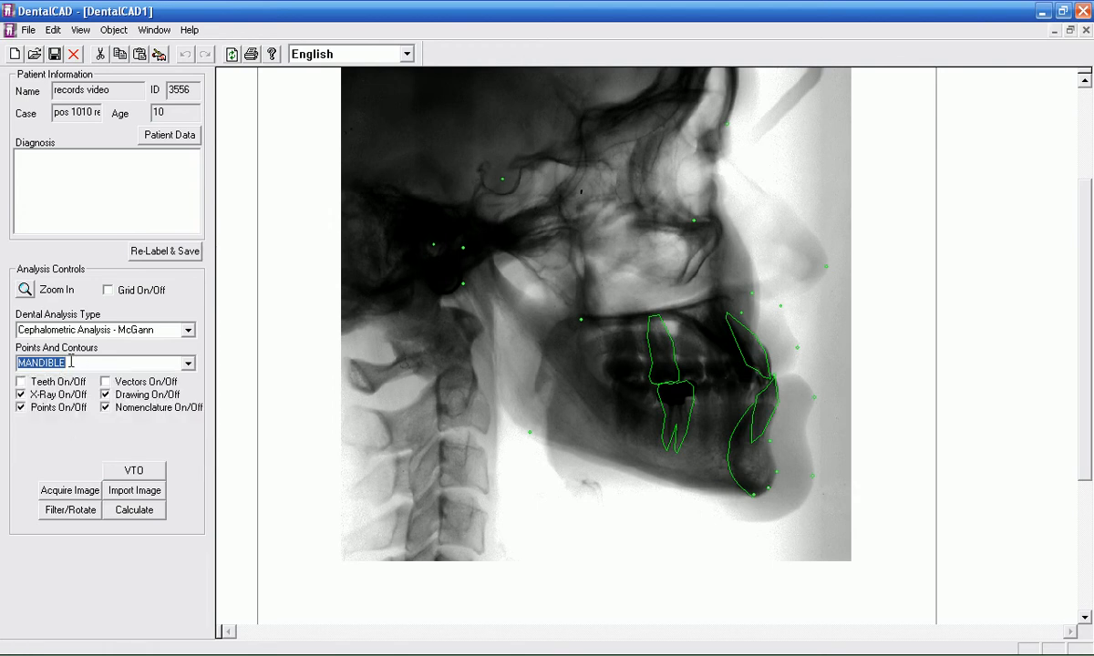
pyautogui.click(636, 326)
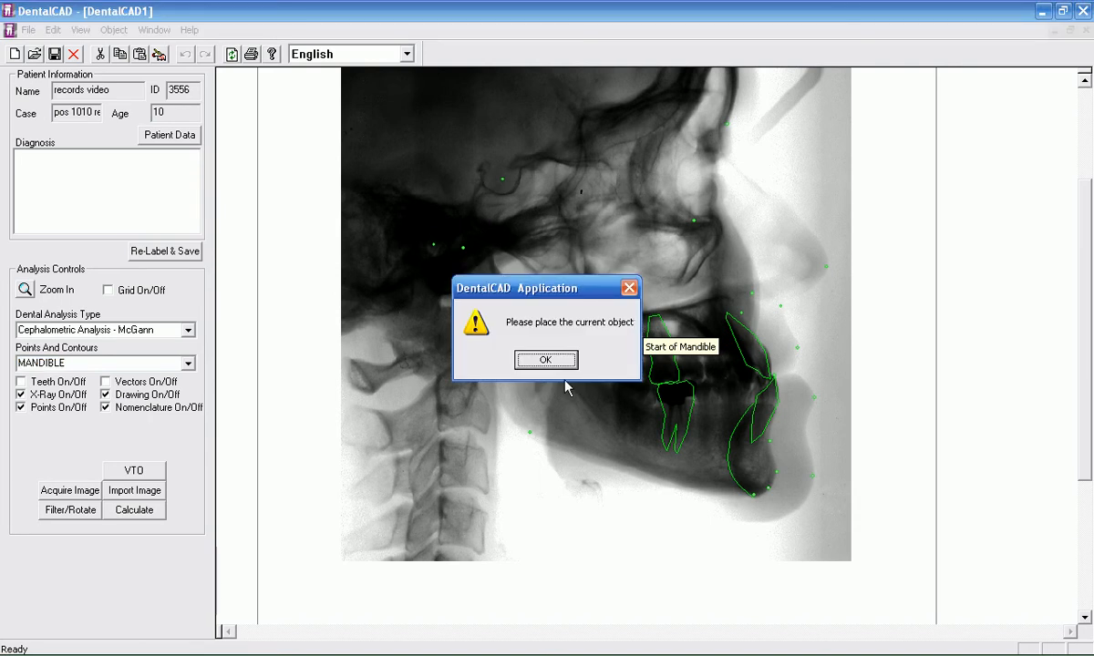
pyautogui.click(544, 361)
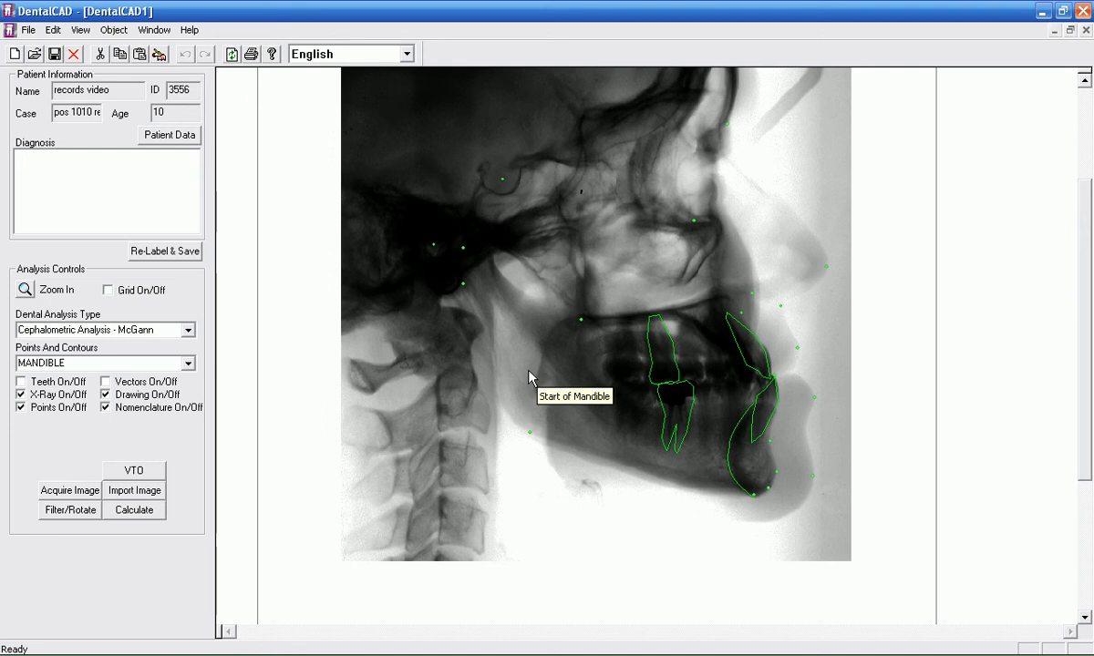
pyautogui.click(526, 374)
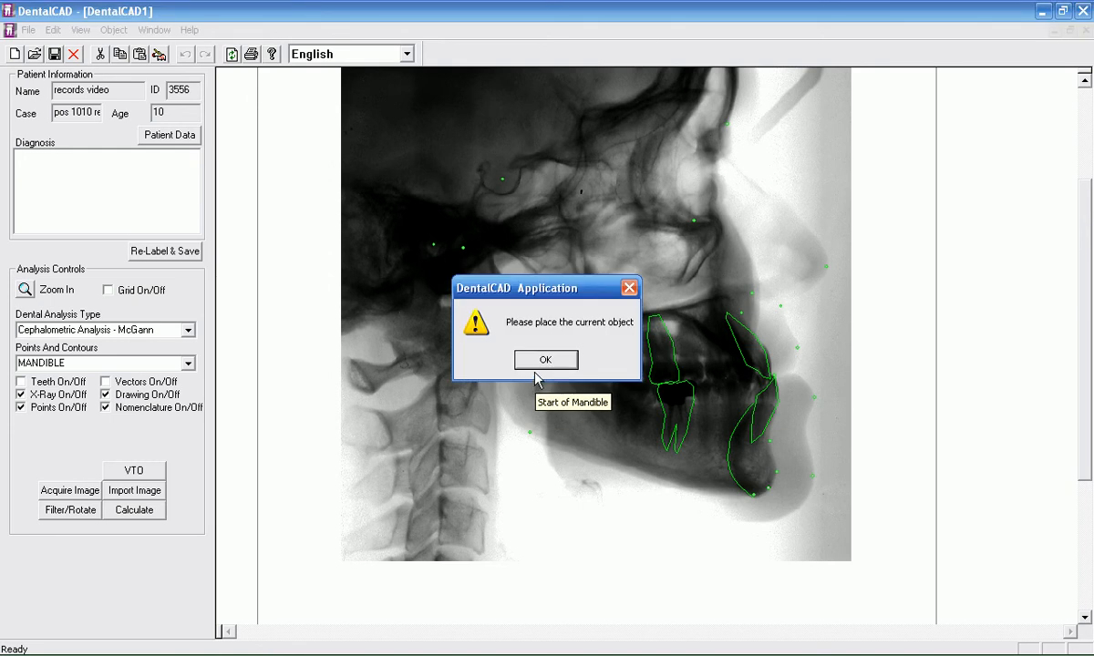
pyautogui.click(542, 362)
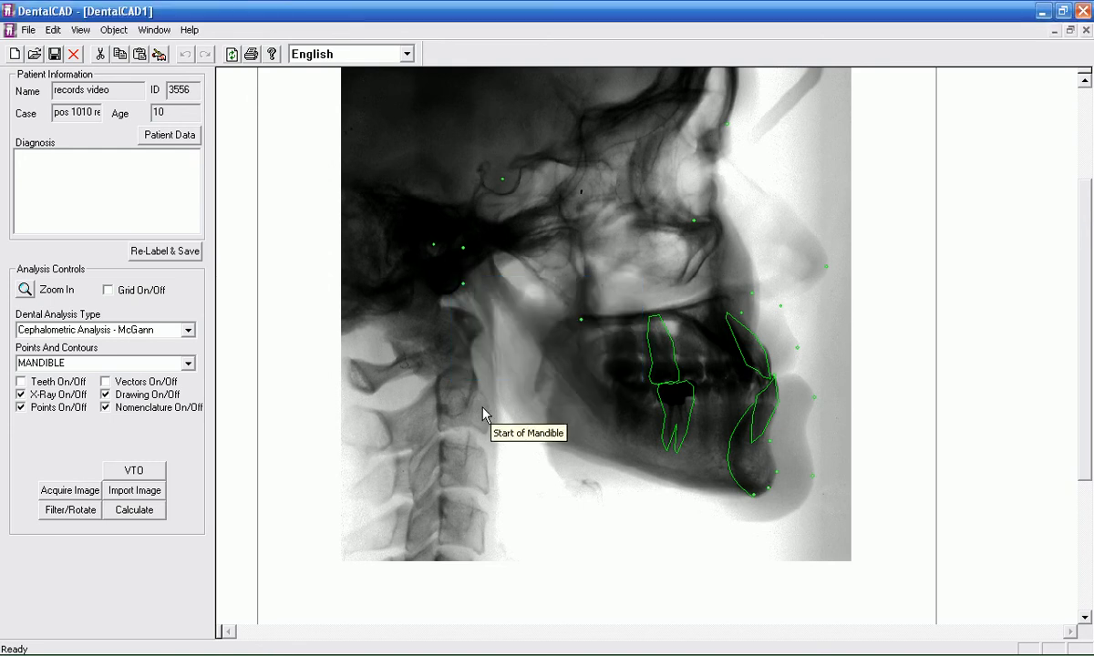
pyautogui.click(187, 364)
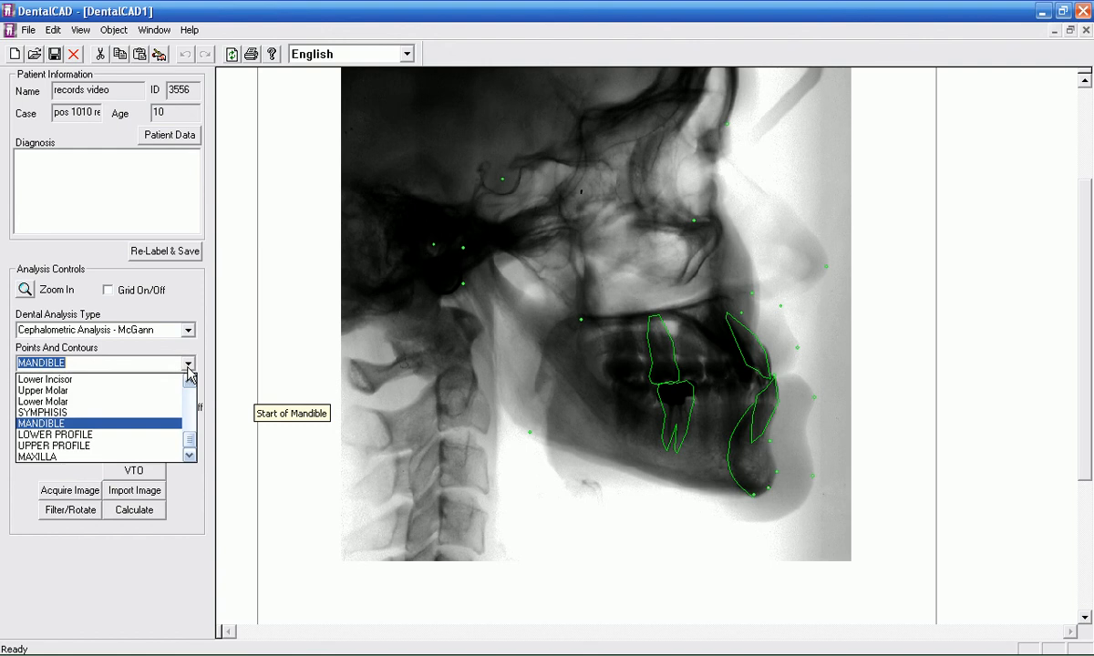
pyautogui.click(66, 413)
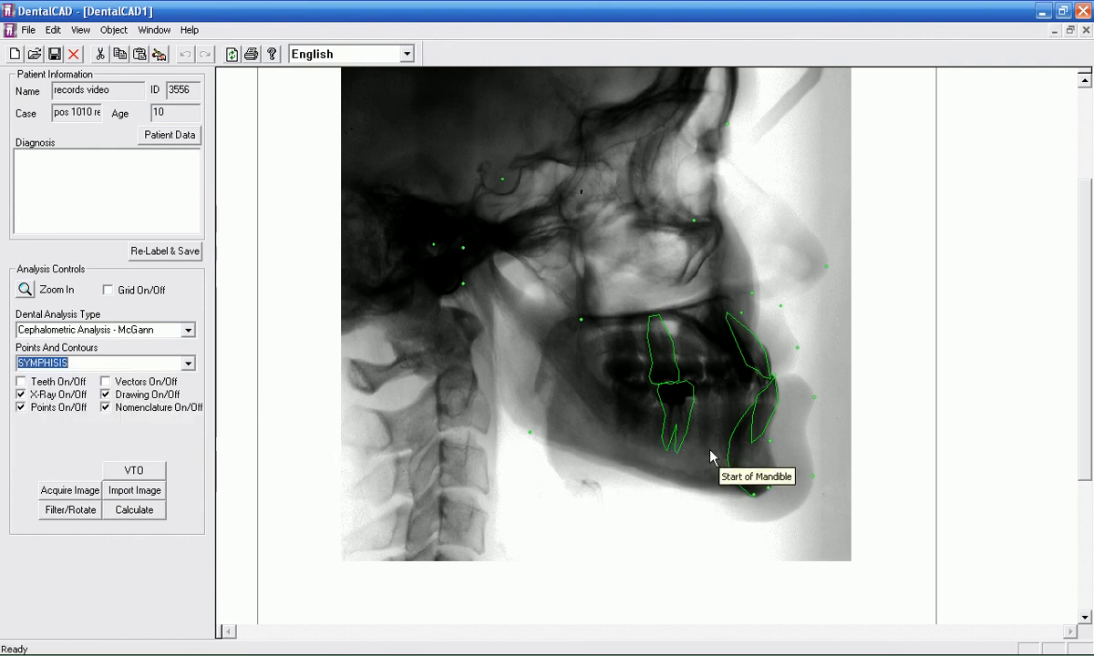
# Step: Retrace the front of the mandible from Start of Mandible beside the lower incisor root through B-Point1, Pogonion1 and Gnathion1 to Menton1
pyautogui.click(773, 426)
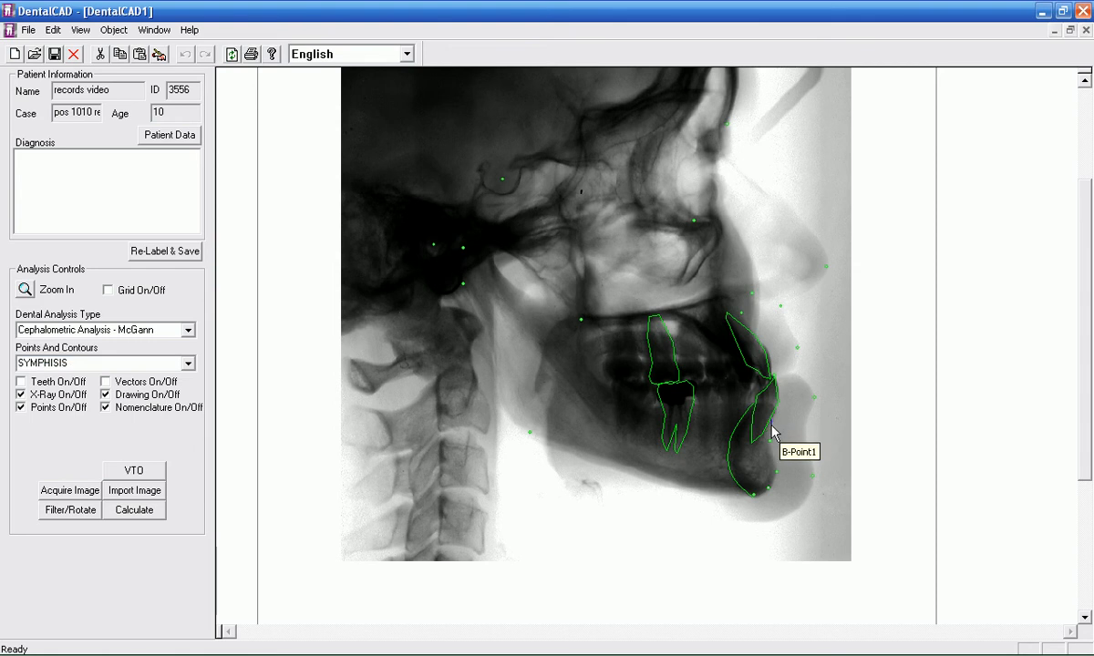
pyautogui.click(771, 447)
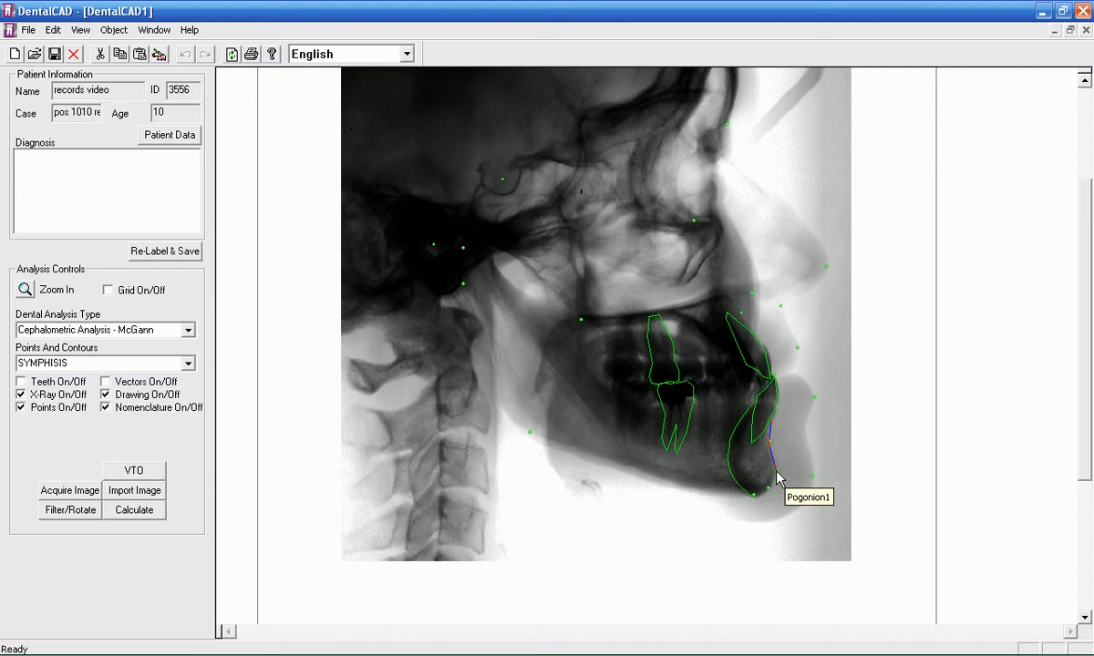
pyautogui.click(776, 473)
pyautogui.click(768, 487)
pyautogui.click(755, 494)
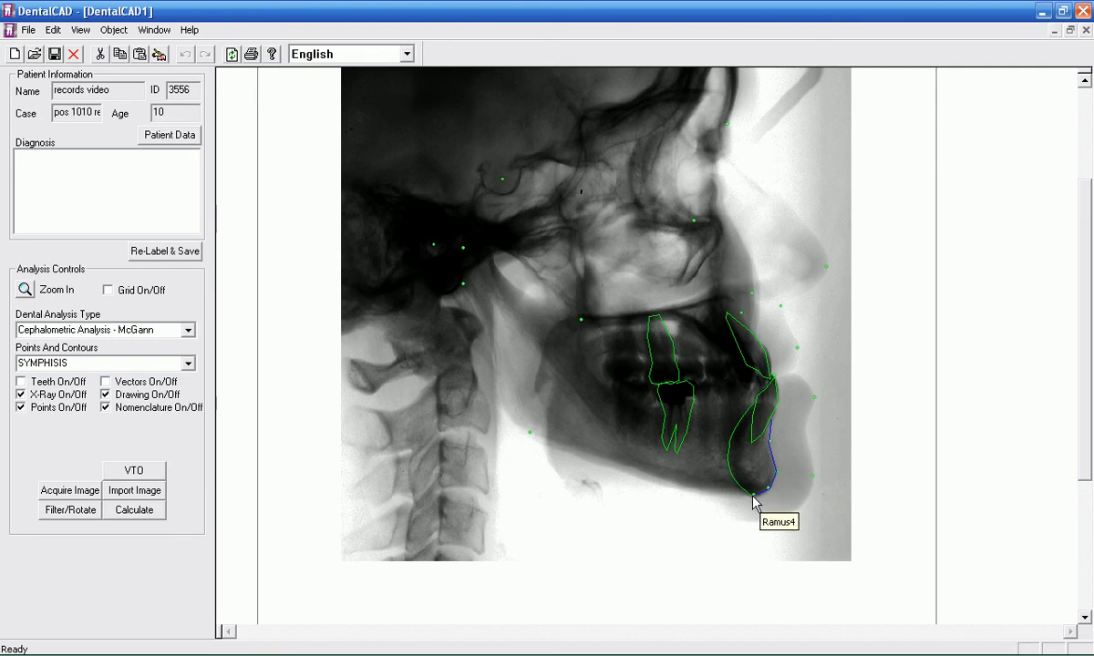
# Step: Carry the mandible contour on through Ramus4, the jaw angle and Articulare1, finishing over the condyle
pyautogui.click(618, 469)
pyautogui.click(518, 429)
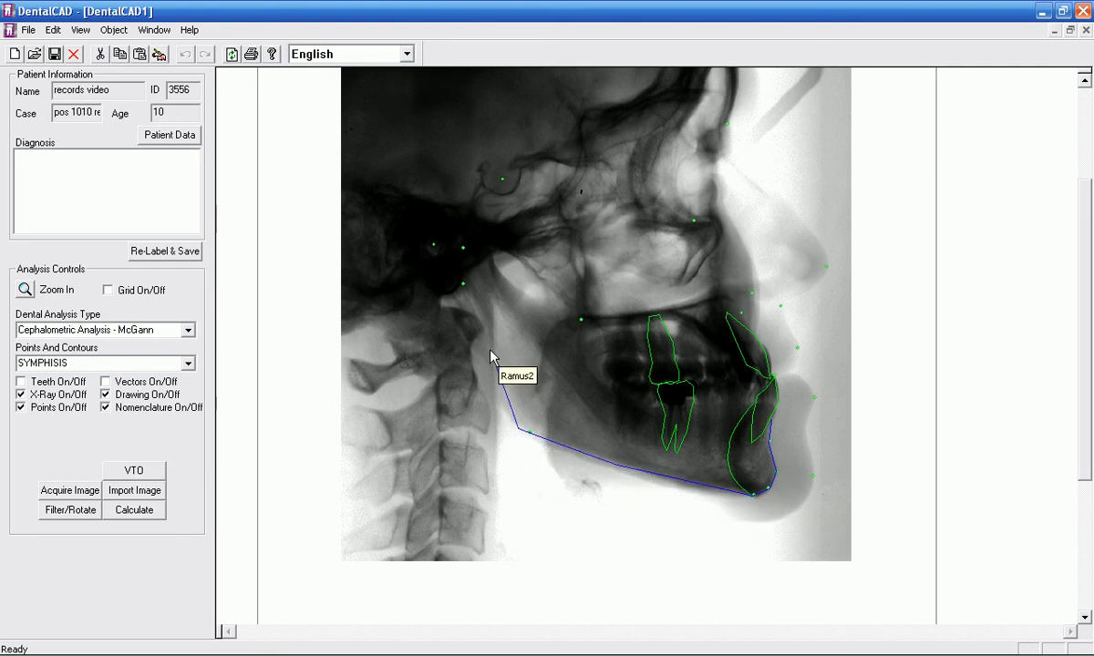
pyautogui.click(495, 402)
pyautogui.click(488, 383)
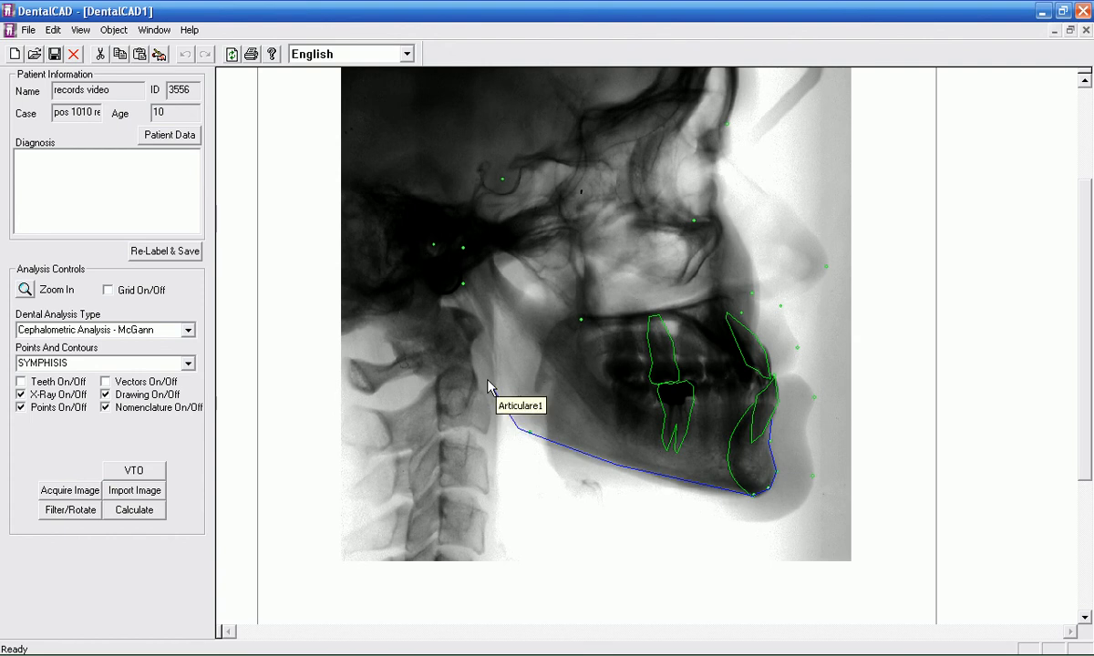
pyautogui.click(465, 286)
pyautogui.click(453, 258)
pyautogui.click(488, 248)
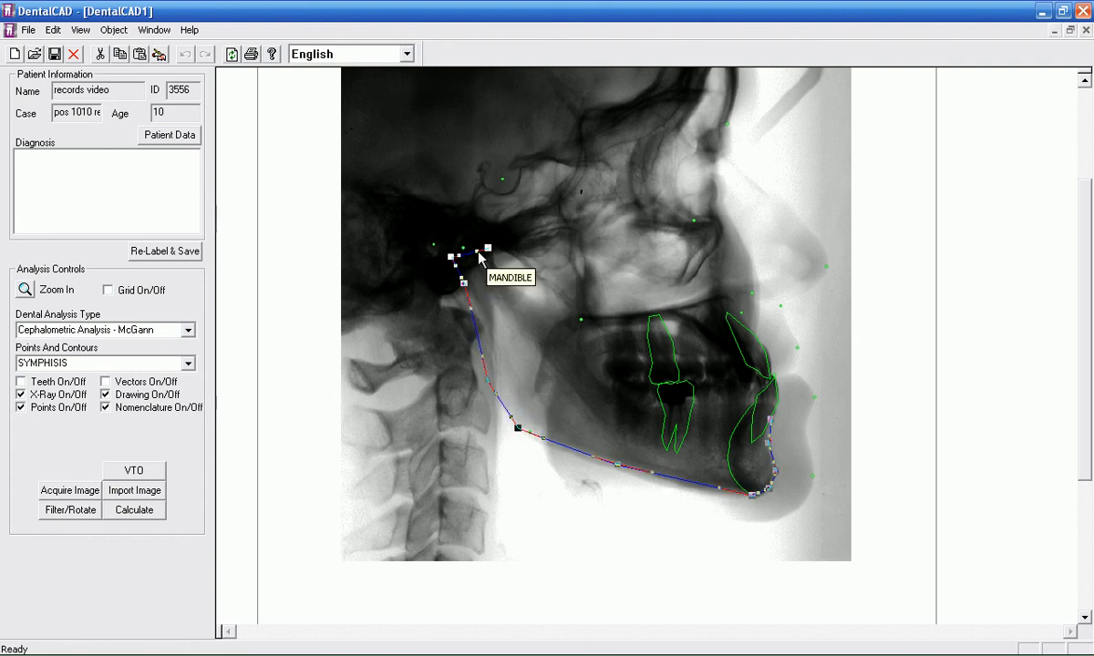
# Step: Reshape the retraced mandible contour to the rounded condyle, rear ramus and lower border near the chin, and accept it
pyautogui.moveTo(473, 245)
pyautogui.mouseDown()
pyautogui.moveTo(472, 234)
pyautogui.moveTo(456, 249)
pyautogui.mouseUp()
pyautogui.moveTo(470, 309); pyautogui.dragTo(484, 309)
pyautogui.click(494, 403)
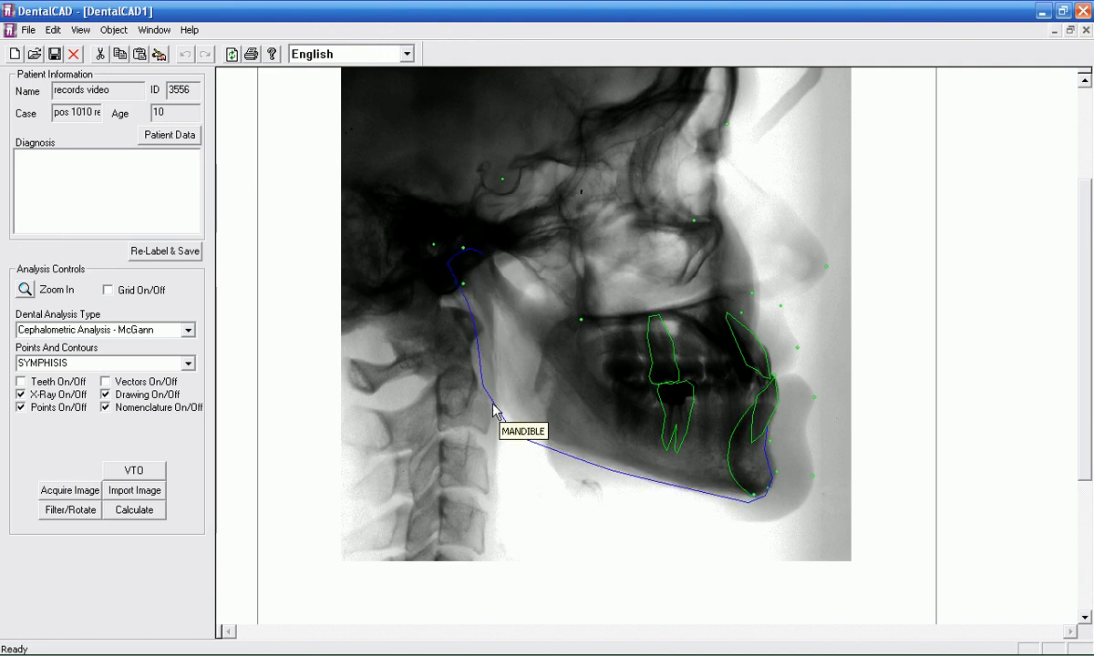
pyautogui.moveTo(494, 403); pyautogui.dragTo(494, 401)
pyautogui.click(494, 403)
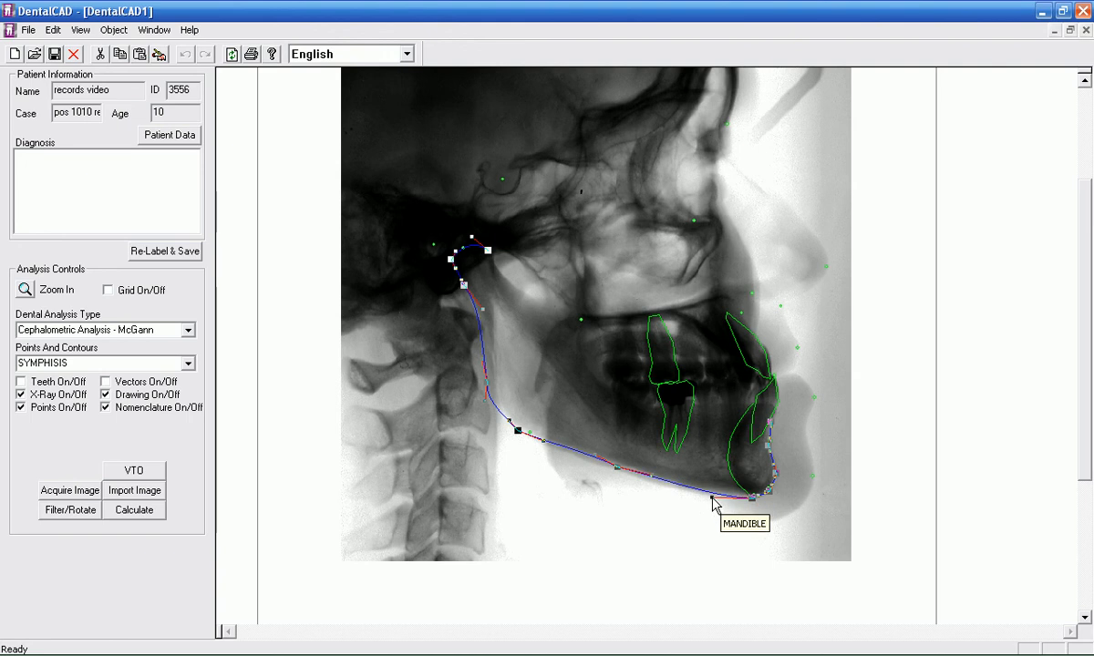
pyautogui.click(784, 437)
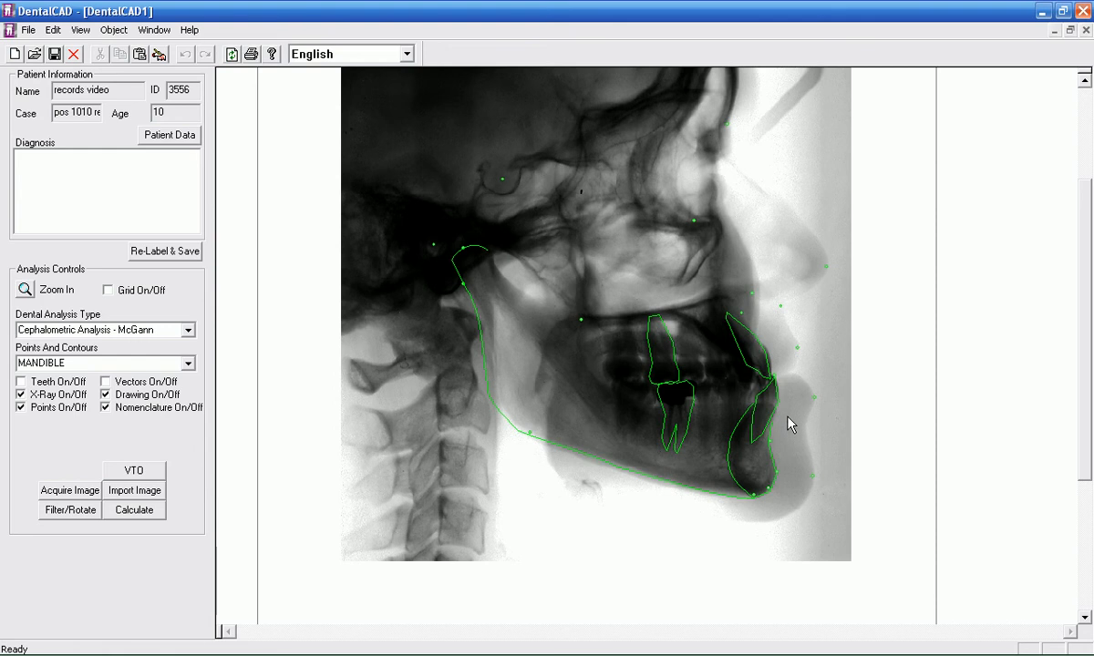
# Step: Trace the lower soft-tissue profile from Lower Stomion through Tip of Lower Lip1, Lower Labial Sulcus, Soft Tissue Pogonion1 and Soft Tissue Menton to the End Point
pyautogui.click(790, 404)
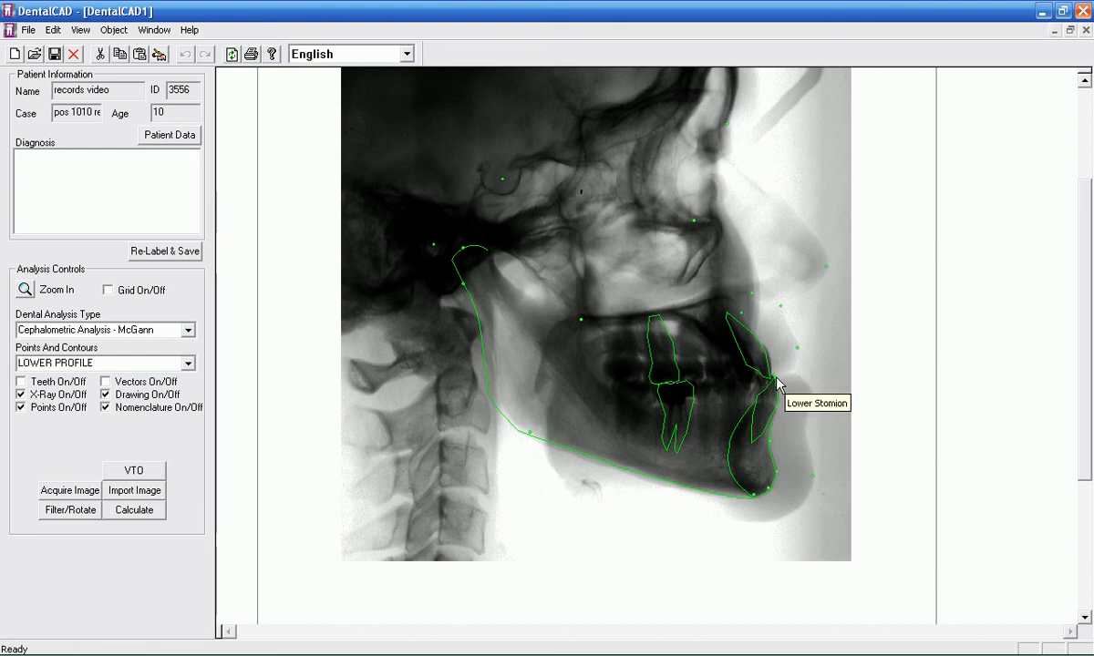
pyautogui.click(776, 376)
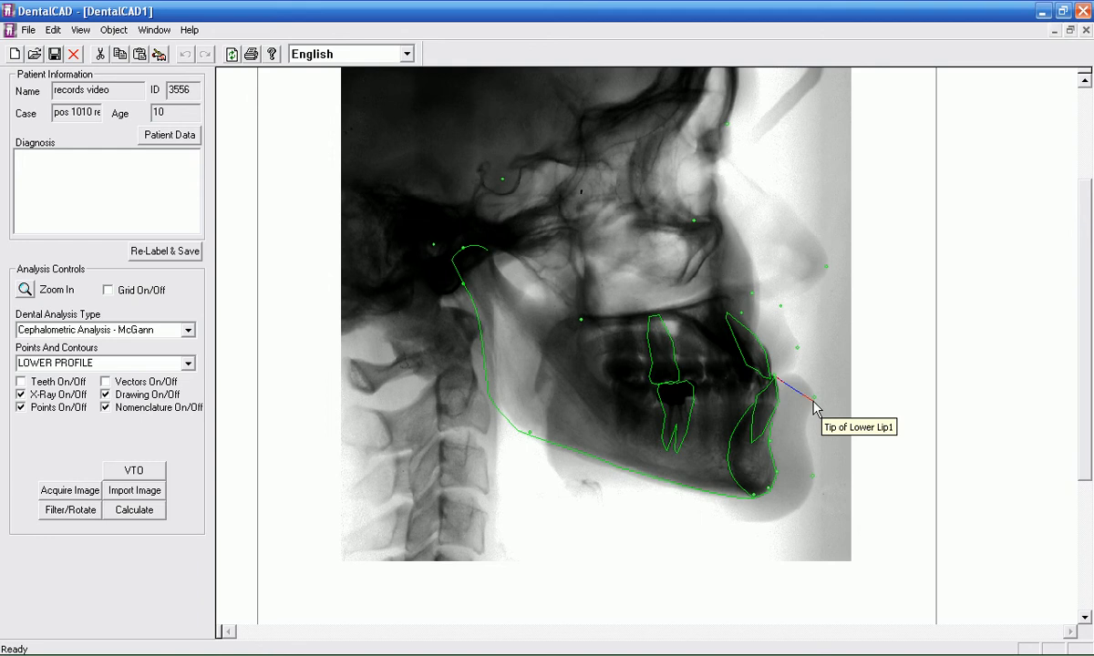
pyautogui.click(812, 400)
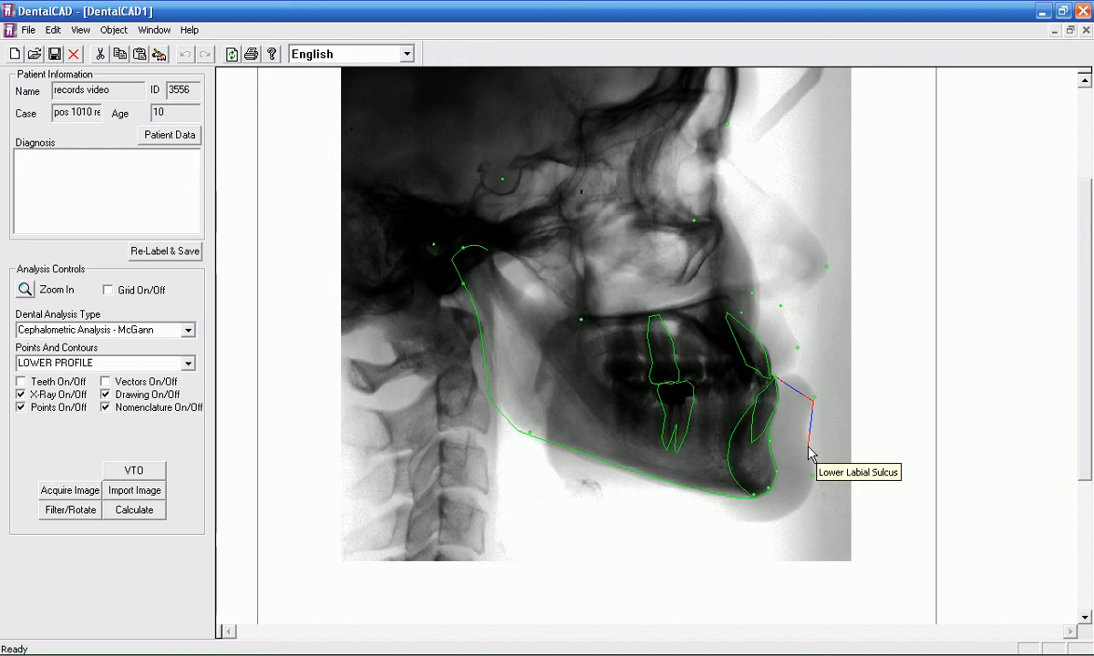
pyautogui.click(809, 447)
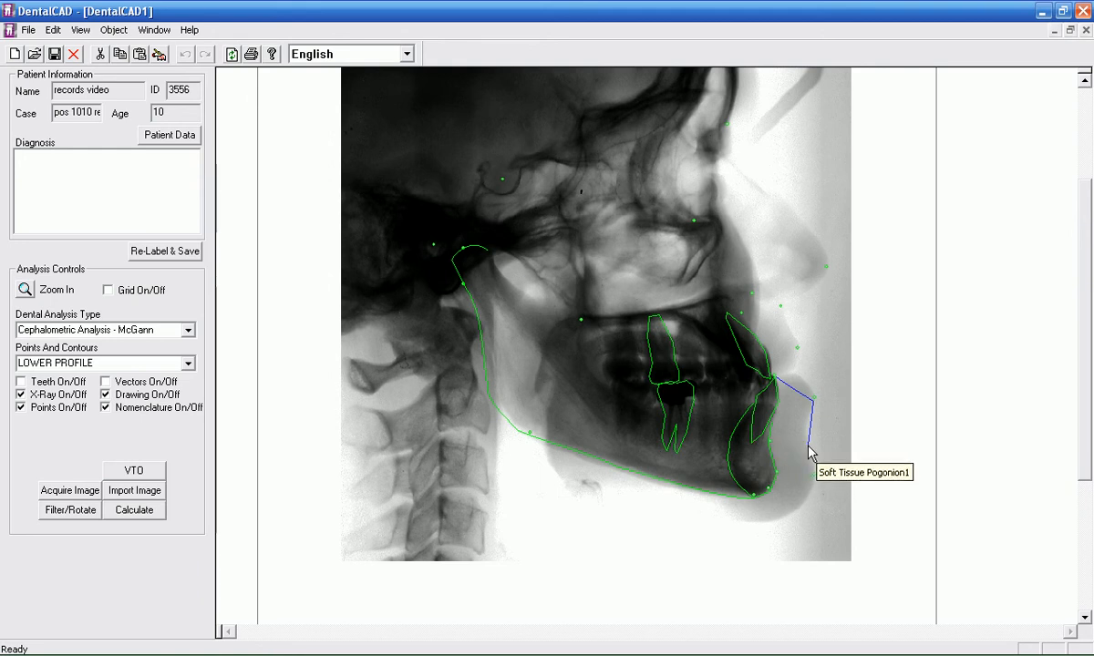
pyautogui.click(813, 481)
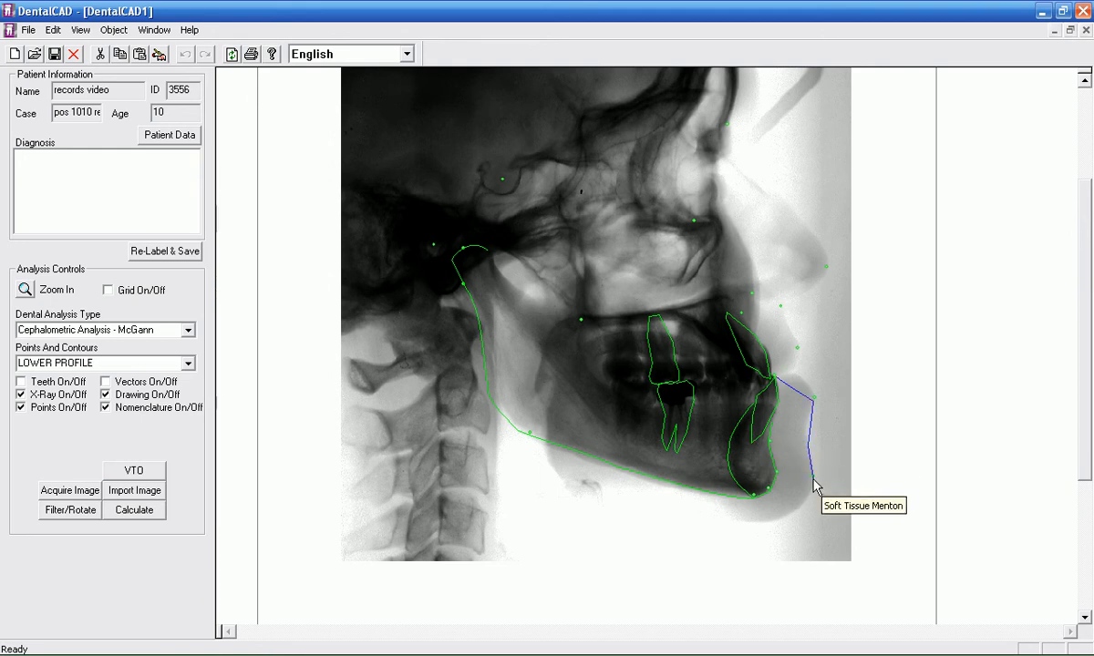
pyautogui.click(797, 506)
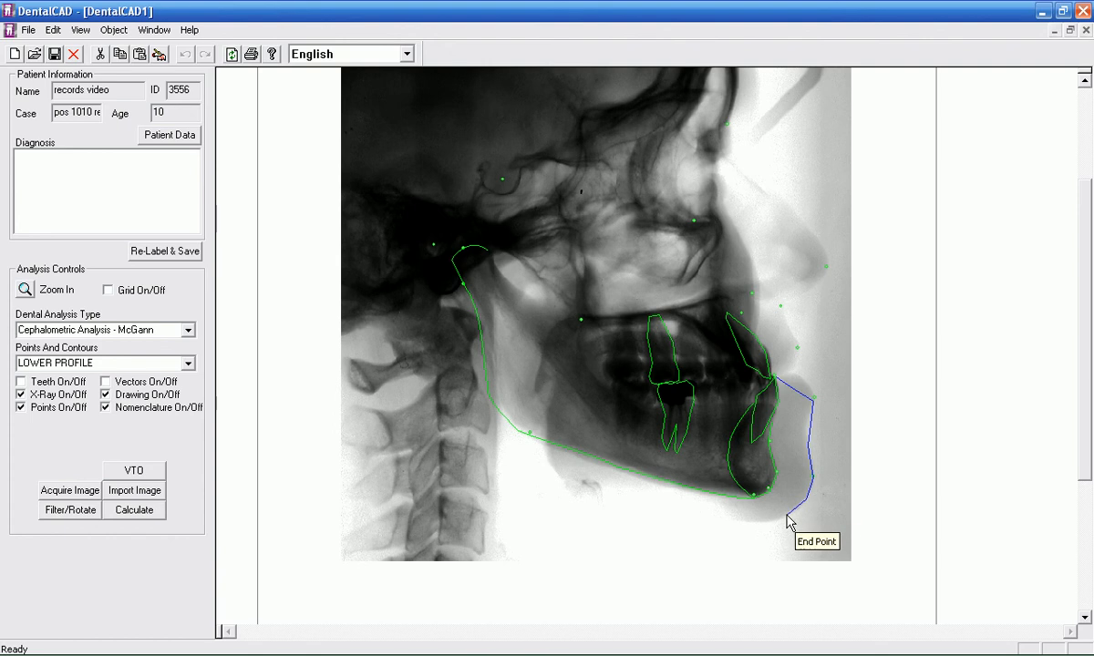
pyautogui.click(786, 516)
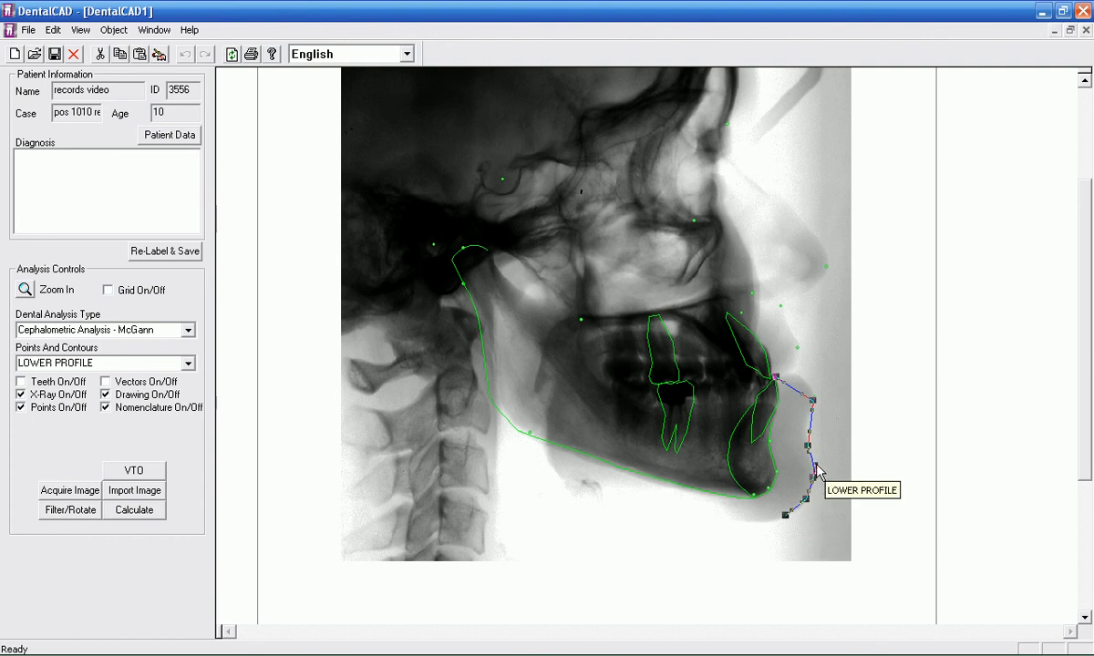
# Step: Curve the lower profile contour to follow the rounded lower lip and the labial sulcus, and accept it
pyautogui.moveTo(808, 438); pyautogui.dragTo(801, 438)
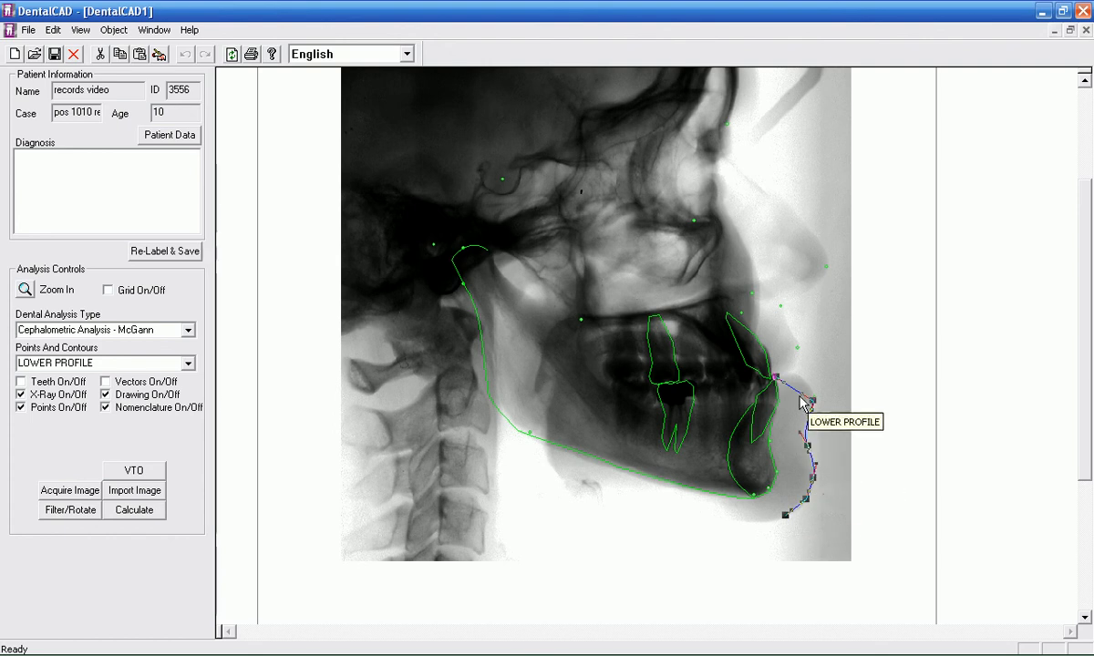
pyautogui.moveTo(802, 393); pyautogui.dragTo(806, 372)
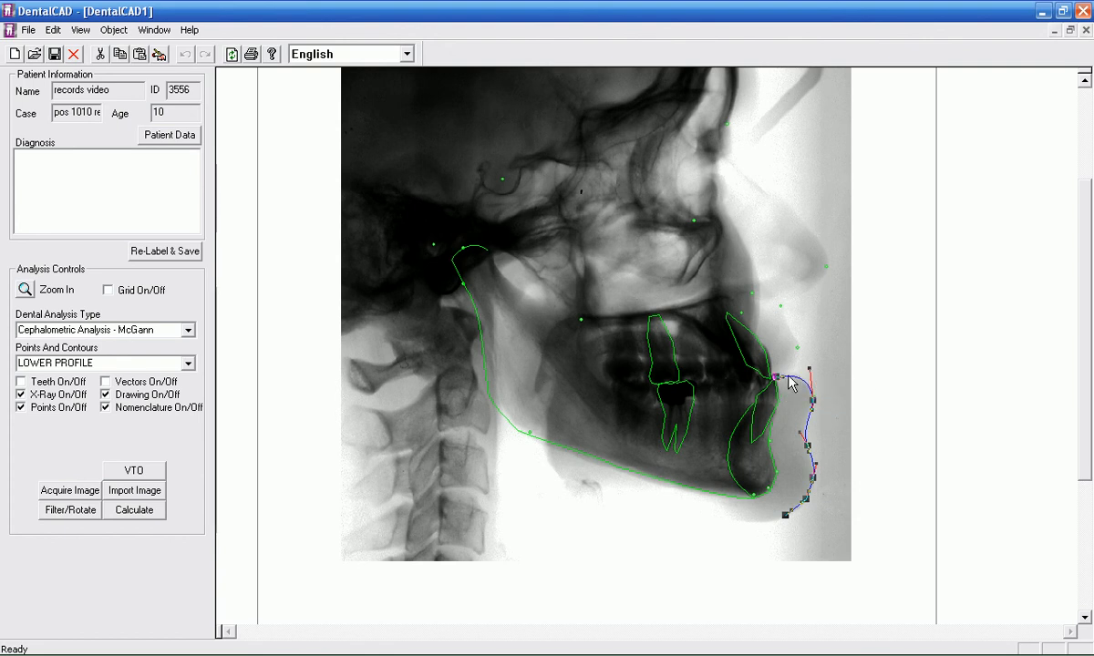
pyautogui.click(840, 310)
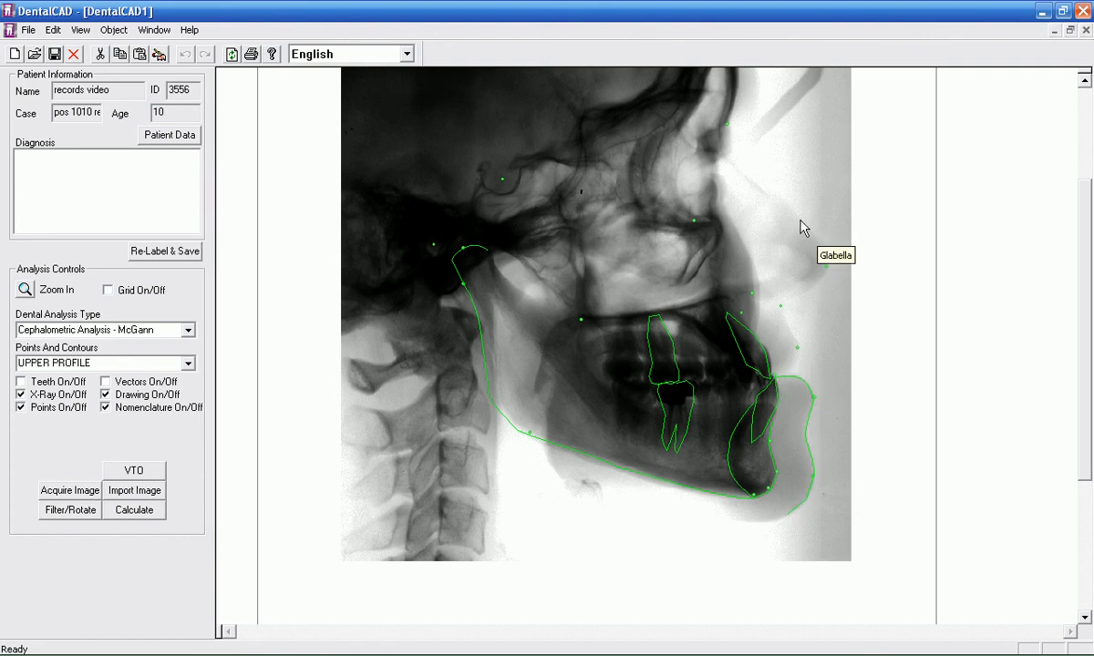
# Step: Trace the upper soft-tissue profile from Glabella through the nasal bridge, Tip of Nose1, nose base, Upper Labial Sulcus and Tip of Upper Lip1 to Upper Stomion
pyautogui.click(745, 126)
pyautogui.click(745, 146)
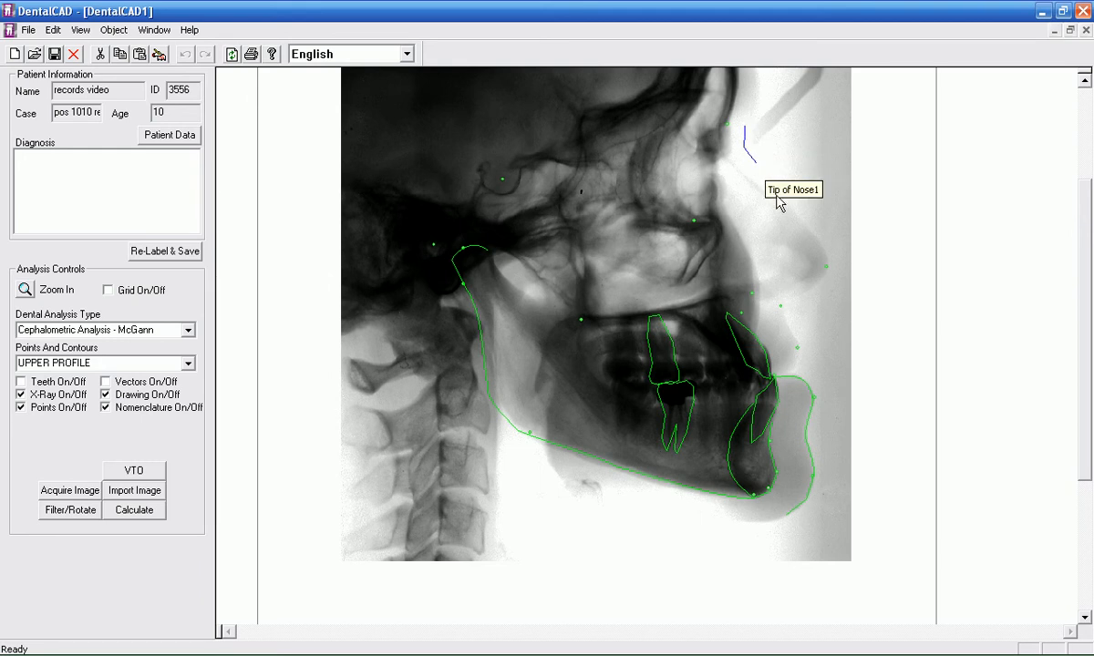
pyautogui.click(825, 268)
pyautogui.click(783, 305)
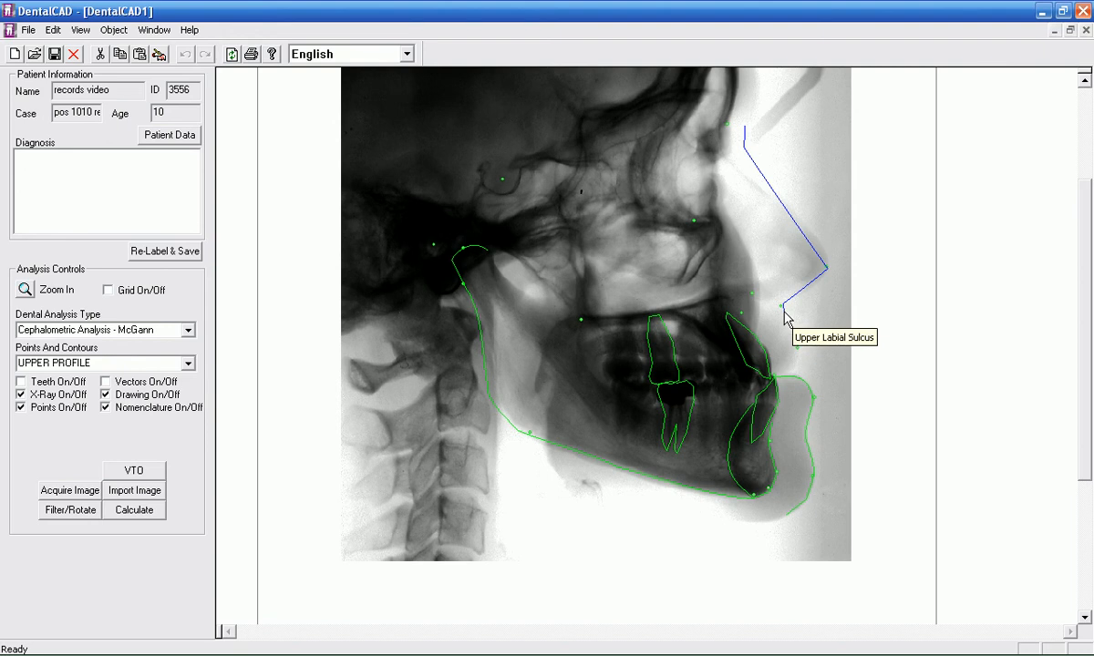
pyautogui.click(784, 312)
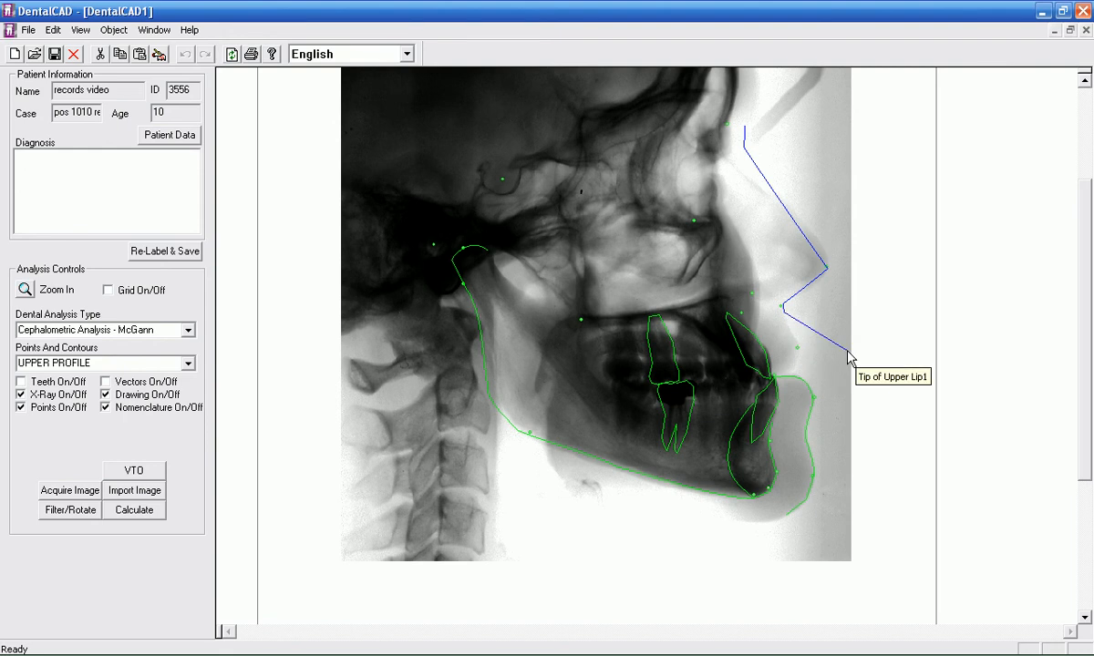
pyautogui.click(799, 347)
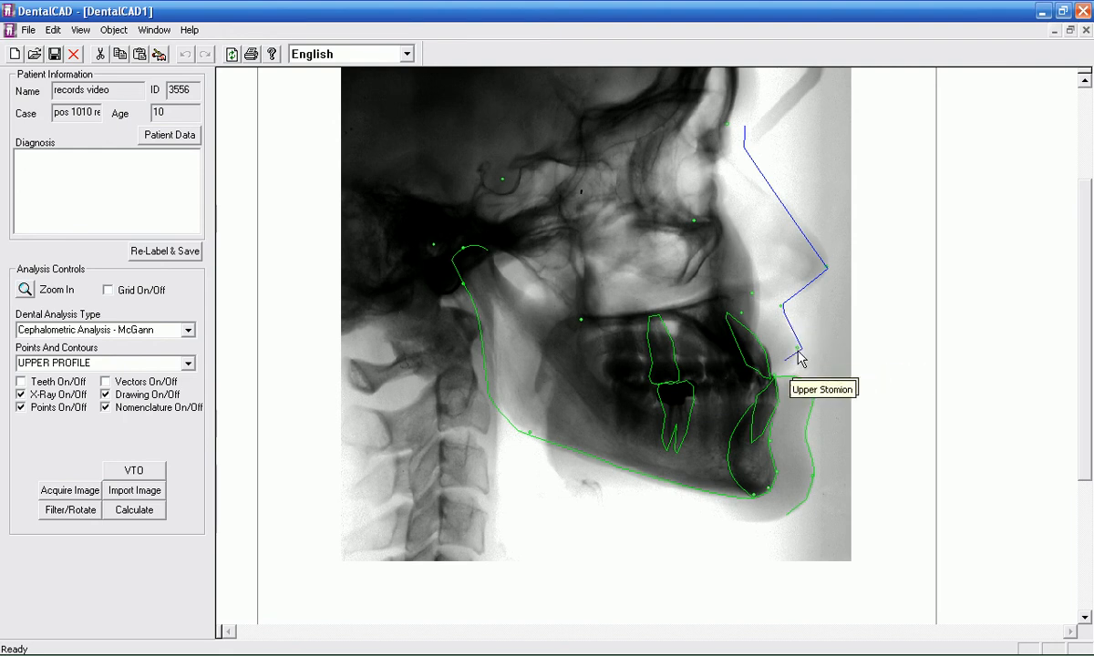
pyautogui.click(768, 377)
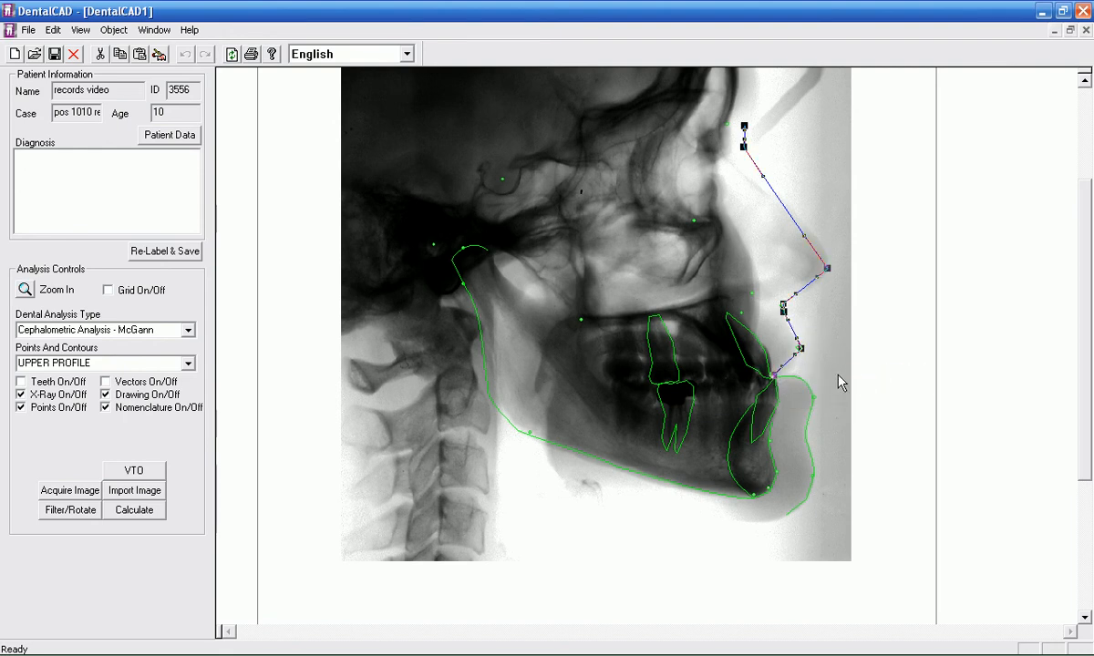
# Step: Curve the upper profile contour to match the upper lip, nose tip and nasal bridge, and accept it
pyautogui.moveTo(795, 354); pyautogui.dragTo(784, 330)
pyautogui.moveTo(815, 278); pyautogui.dragTo(825, 288)
pyautogui.moveTo(804, 235); pyautogui.dragTo(816, 227)
pyautogui.moveTo(762, 177); pyautogui.dragTo(758, 184)
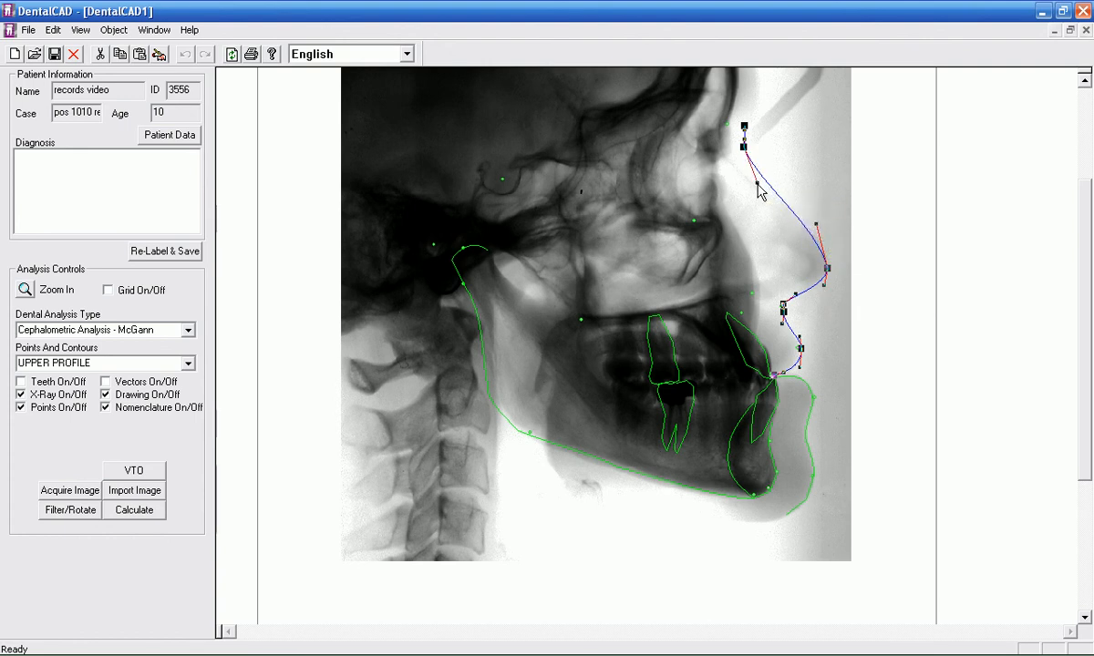
pyautogui.rightClick(764, 339)
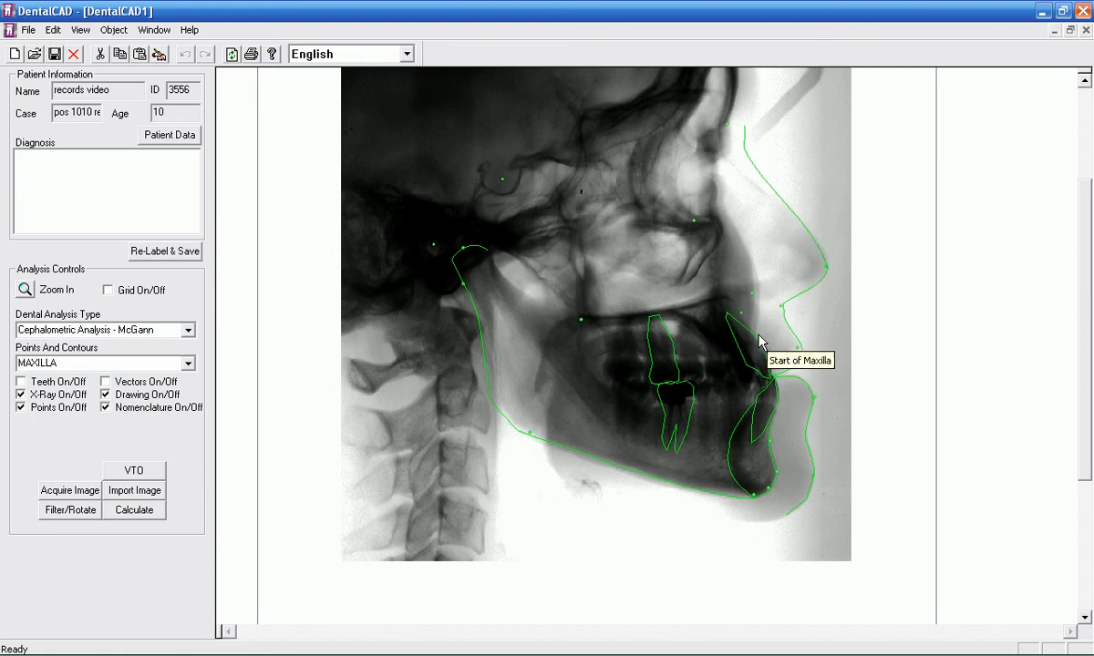
# Step: Trace the maxilla contour from Start of Maxilla through A point 1, ANS1, the Vomer points, PNS1 and Hard Palate to End behind the upper incisor
pyautogui.click(757, 340)
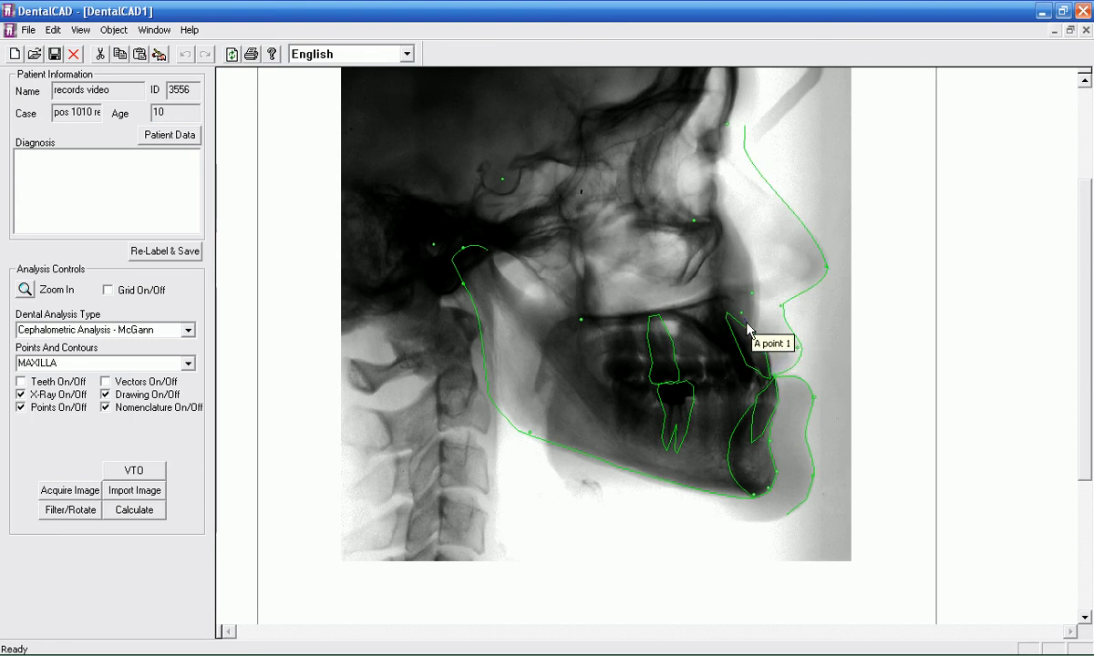
pyautogui.click(743, 320)
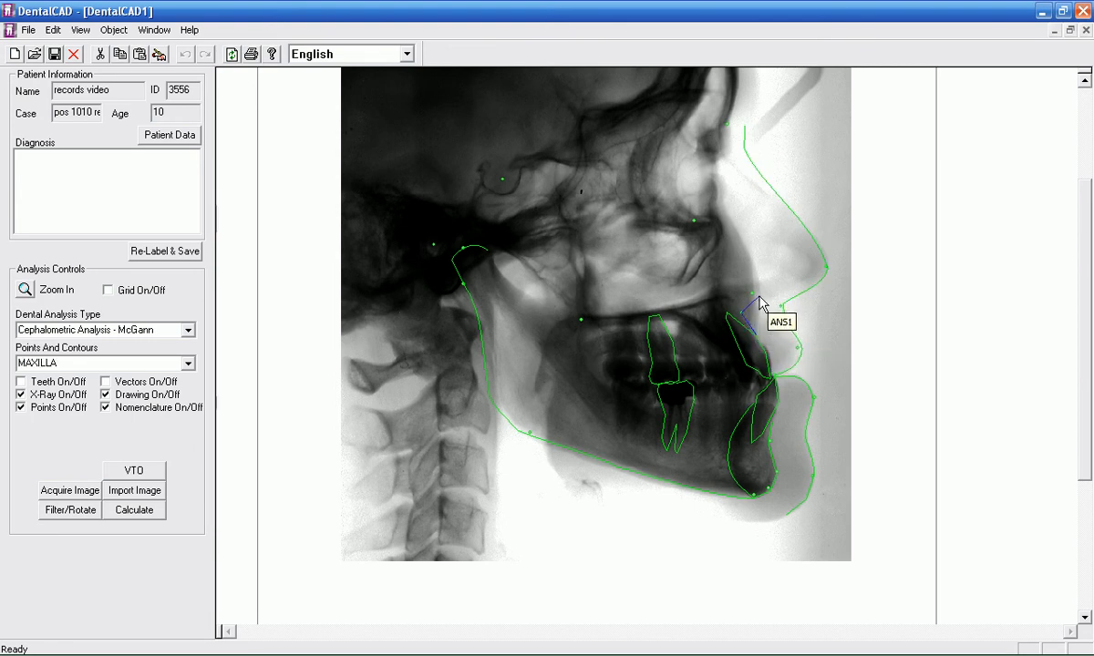
pyautogui.click(750, 293)
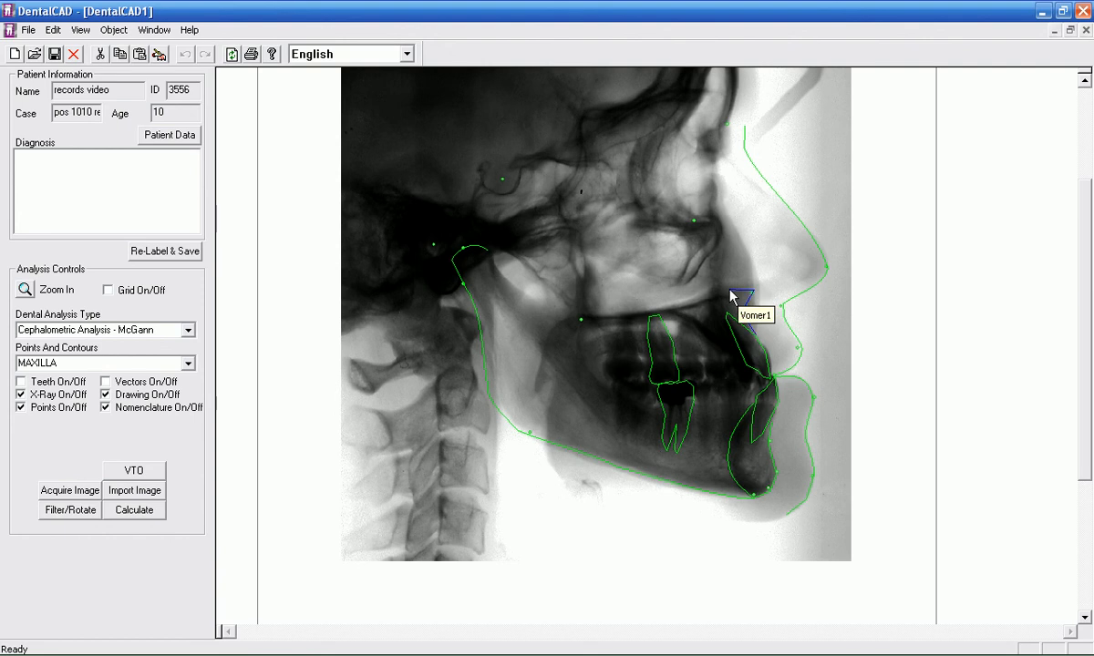
pyautogui.click(725, 290)
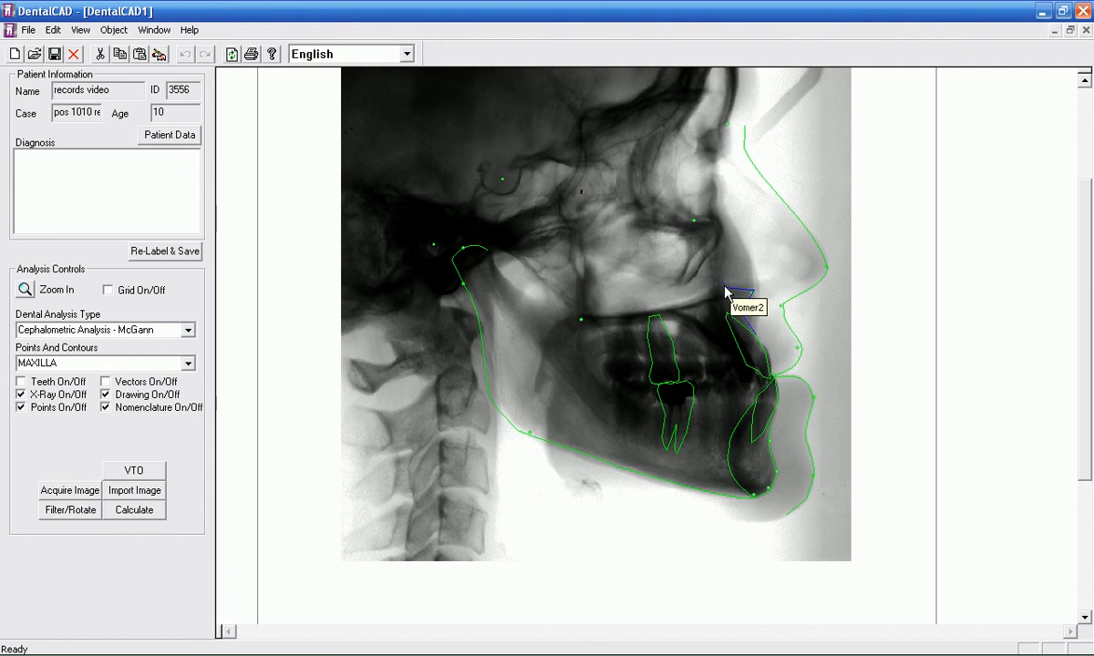
pyautogui.click(716, 275)
pyautogui.click(708, 293)
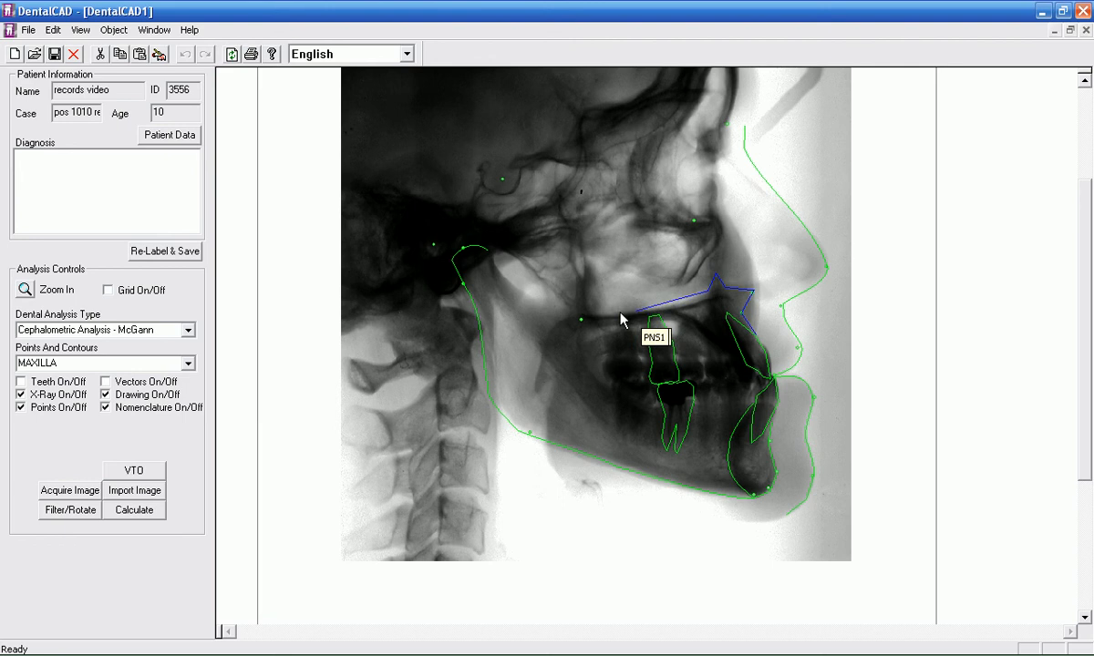
pyautogui.click(581, 319)
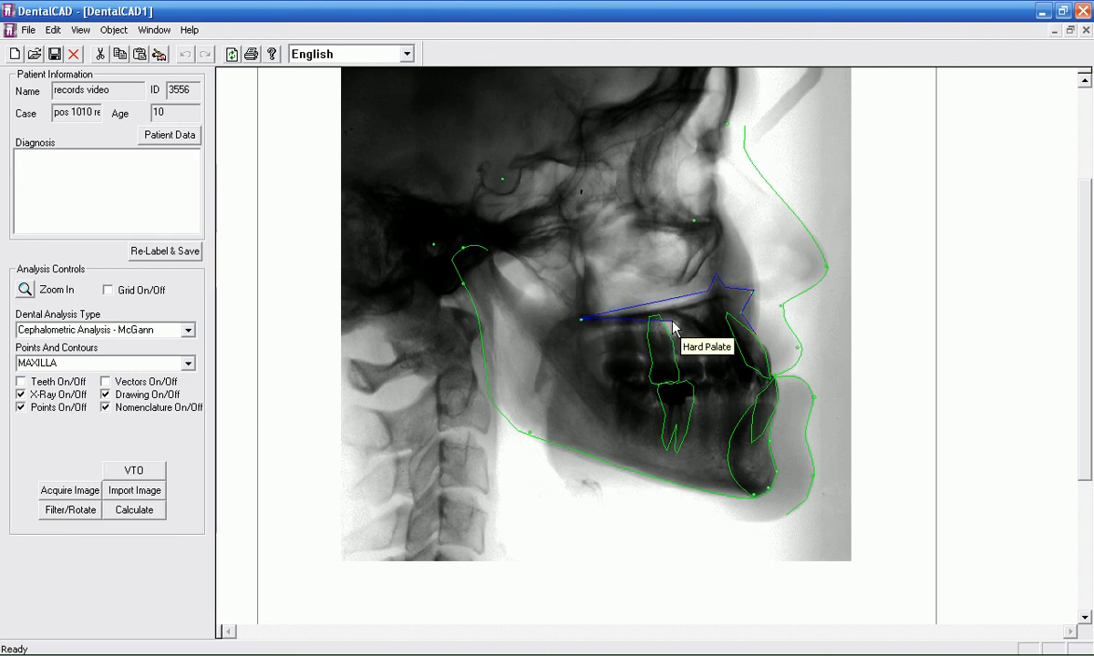
pyautogui.click(675, 323)
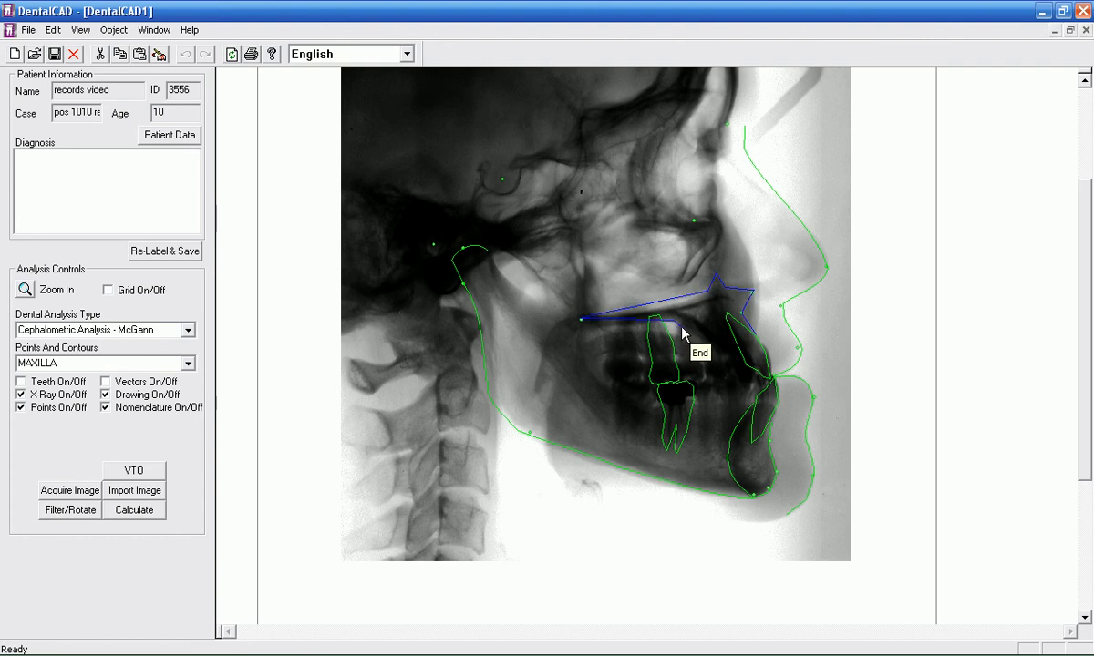
pyautogui.click(743, 361)
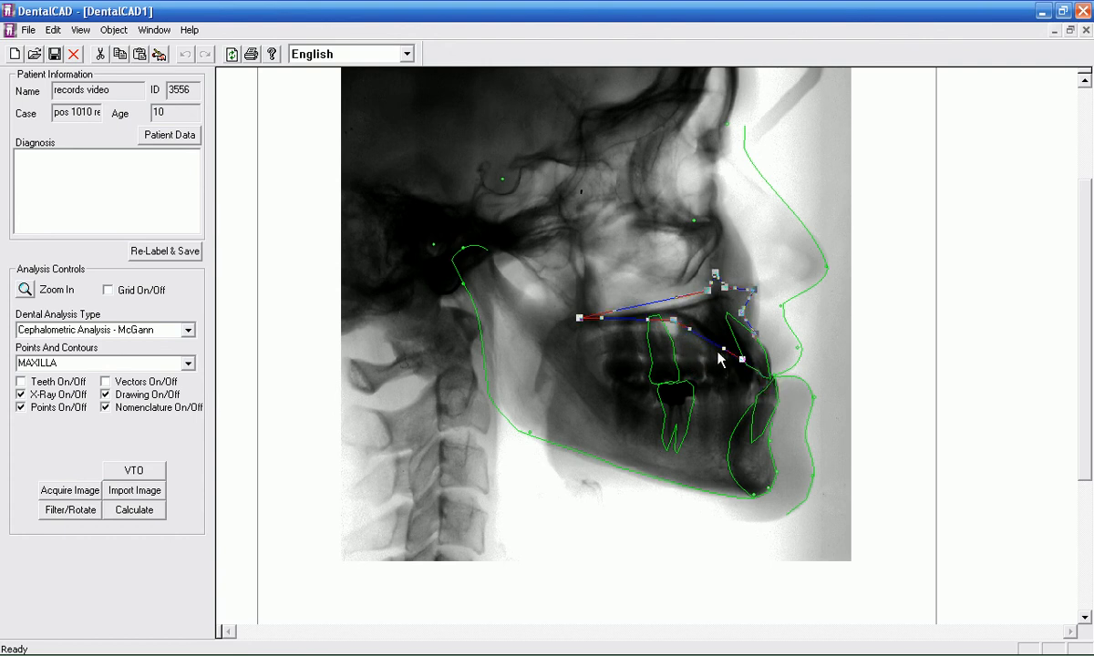
# Step: Reshape the maxilla contour to the curved palate and nasal floor, refine its front edge near A point 1, and accept it
pyautogui.moveTo(724, 348)
pyautogui.mouseDown()
pyautogui.moveTo(714, 355)
pyautogui.moveTo(686, 337)
pyautogui.moveTo(691, 329)
pyautogui.mouseUp()
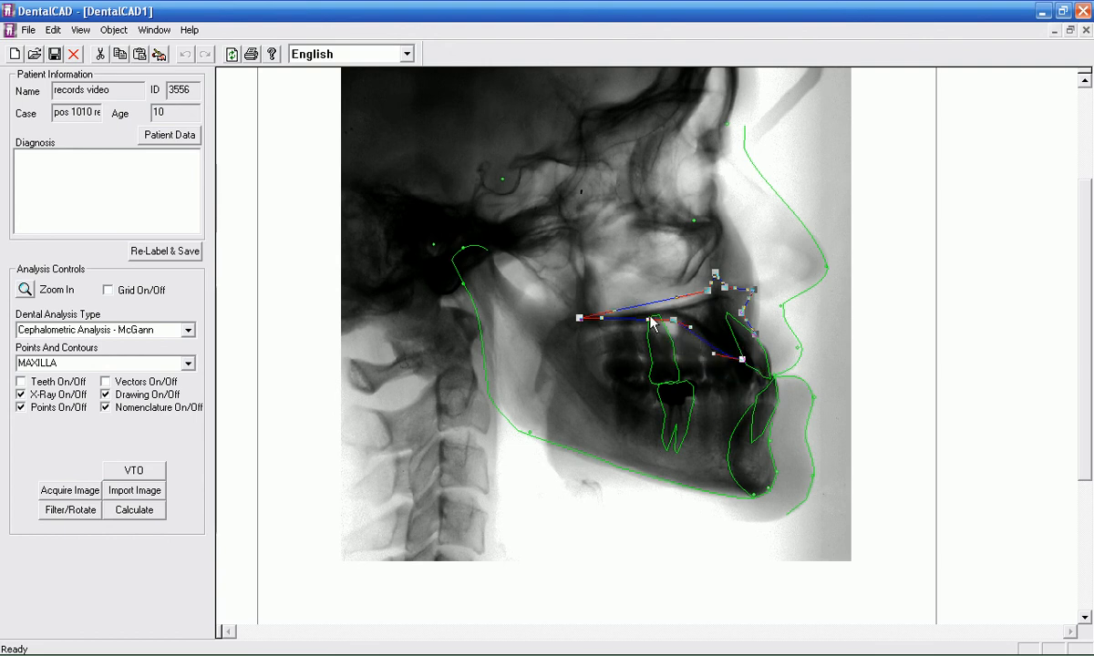
pyautogui.moveTo(617, 317); pyautogui.dragTo(676, 307)
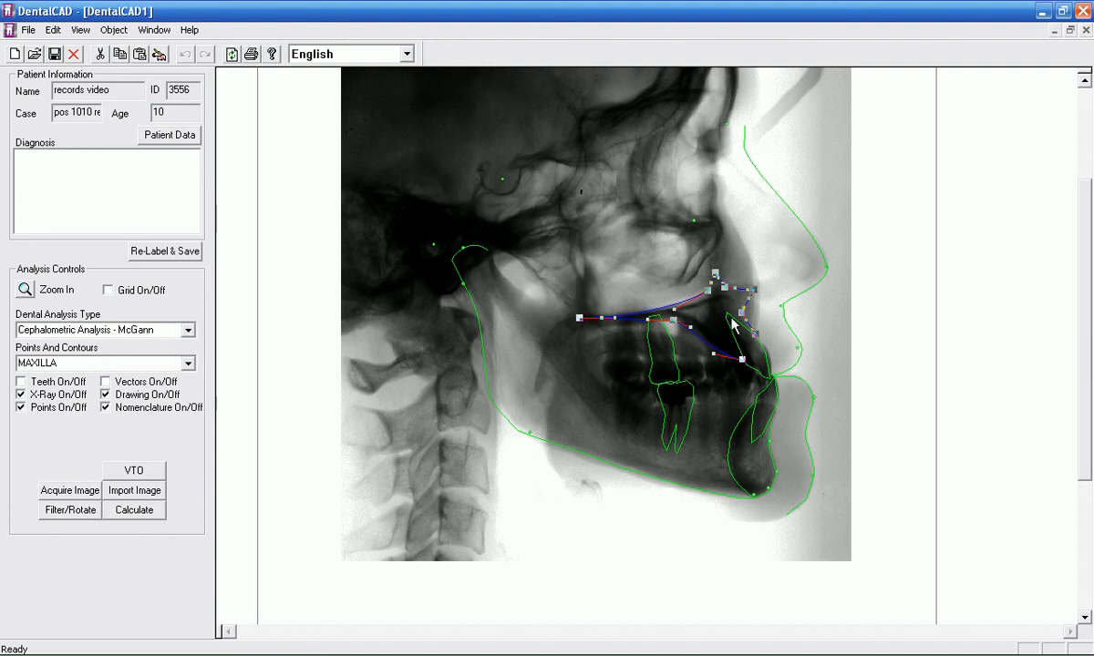
pyautogui.moveTo(744, 311); pyautogui.dragTo(750, 307)
pyautogui.click(765, 275)
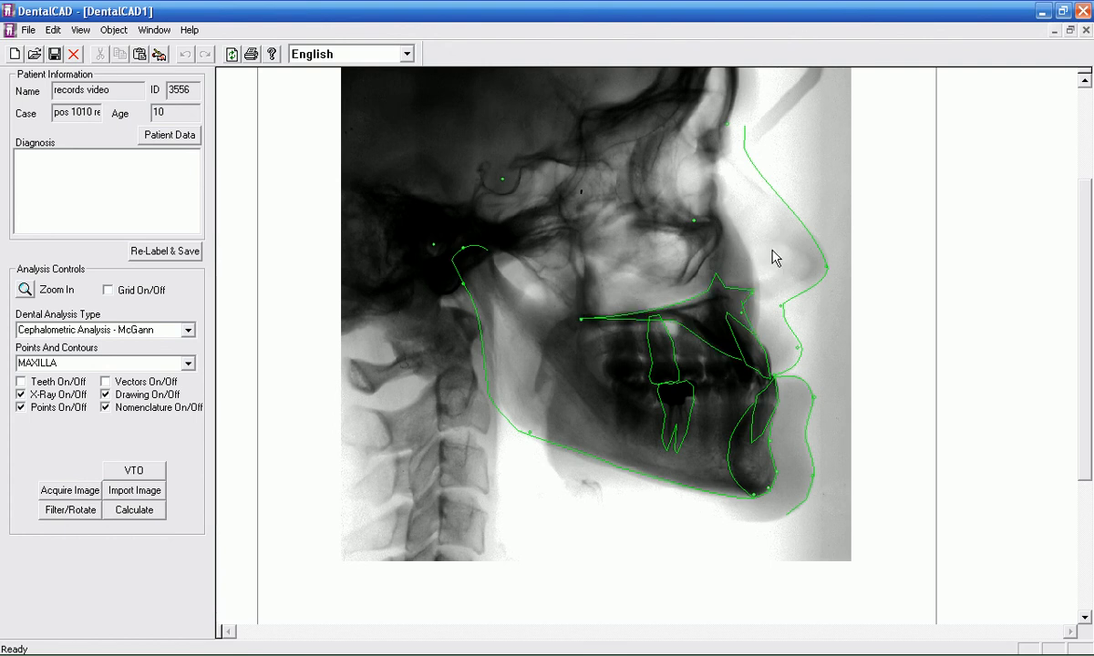
pyautogui.click(744, 311)
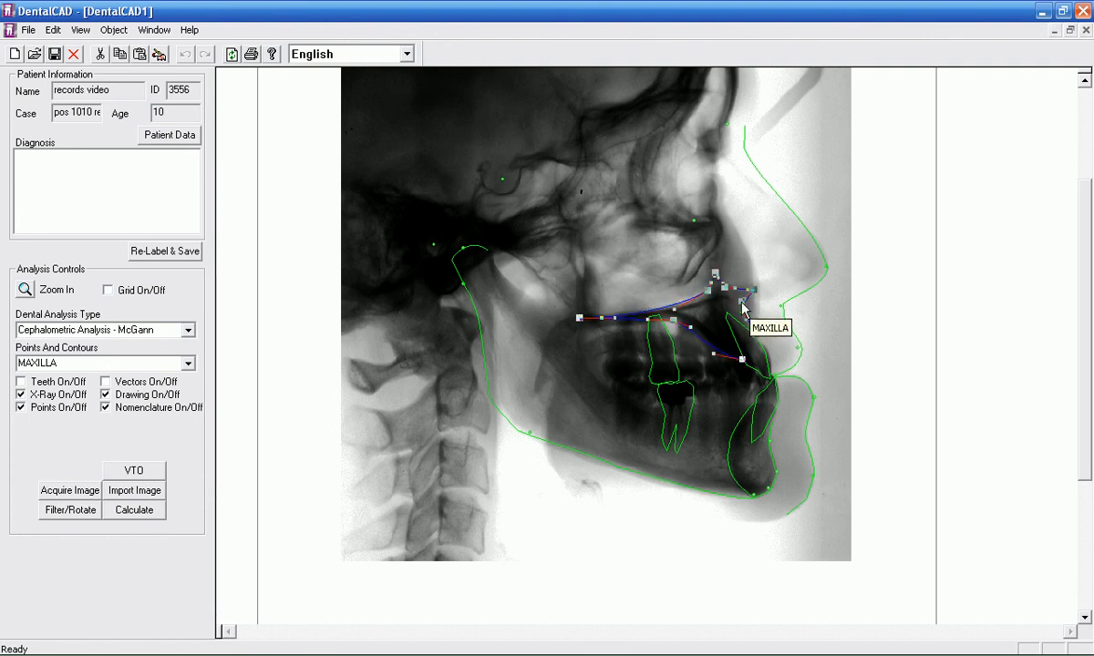
pyautogui.click(769, 301)
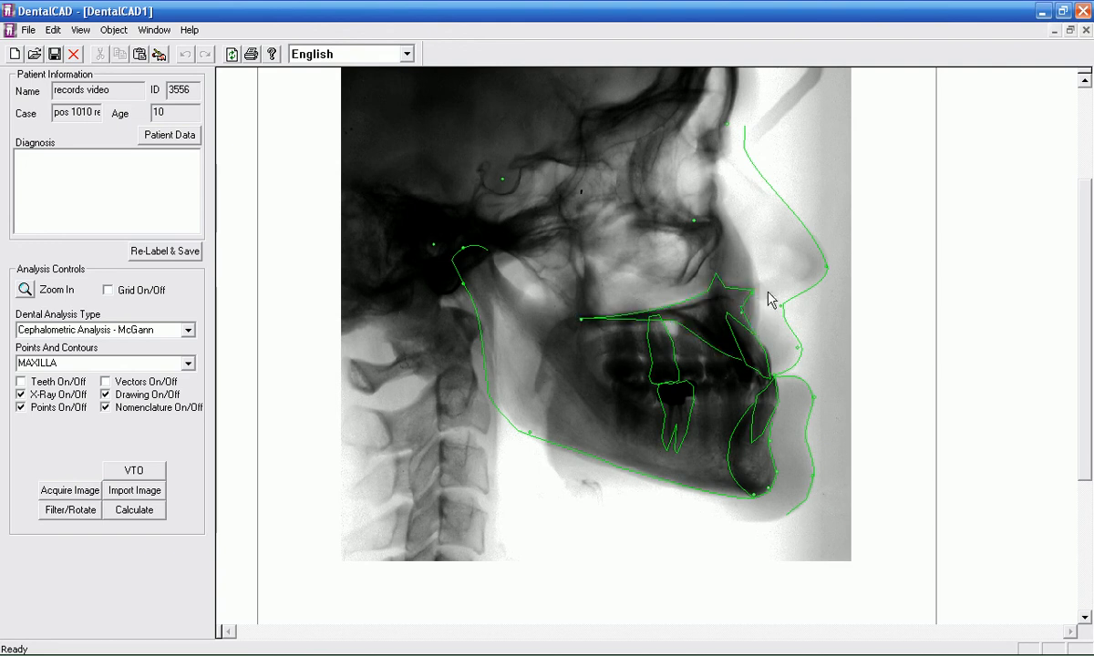
pyautogui.click(749, 311)
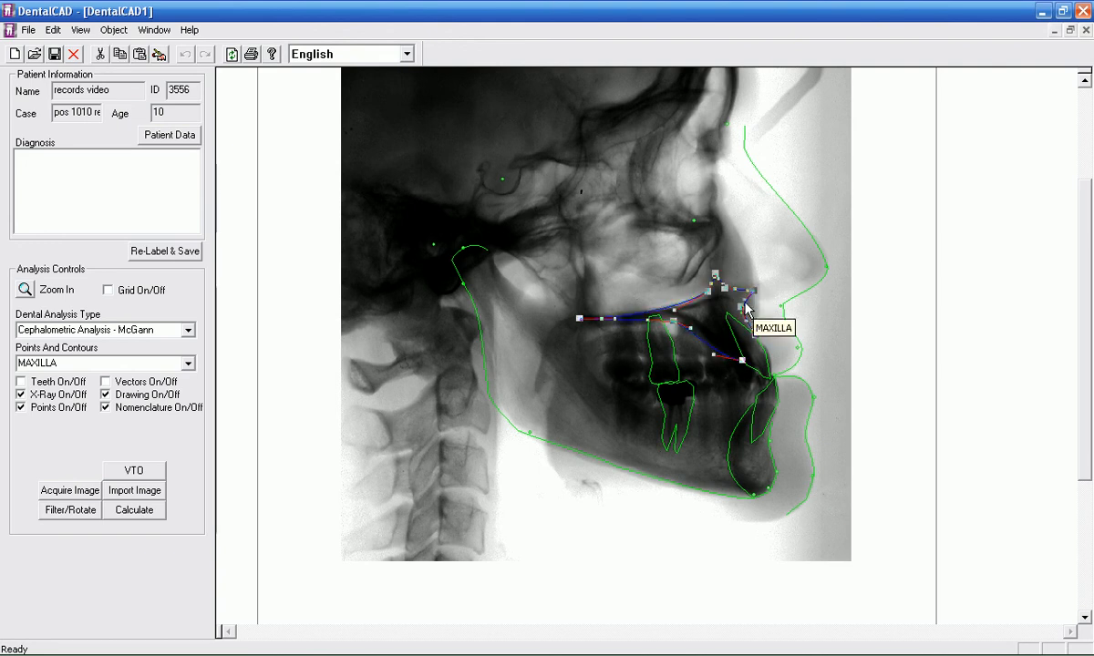
pyautogui.click(762, 317)
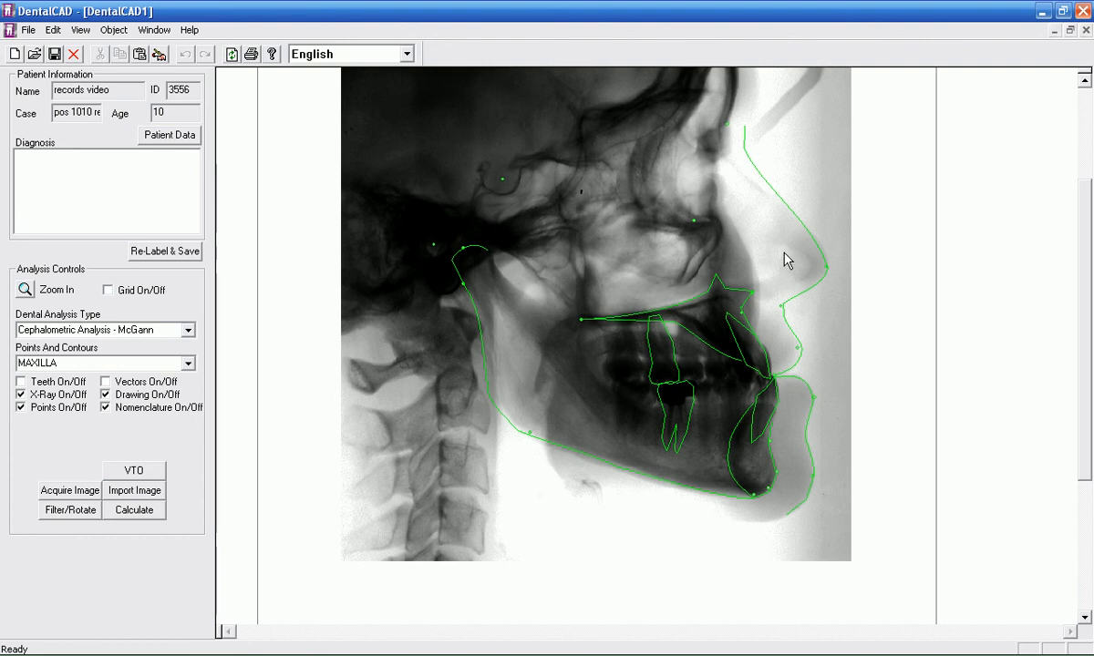
# Step: Calculate the McGann cephalometric analysis and save it with the analysis stage Start
pyautogui.click(137, 513)
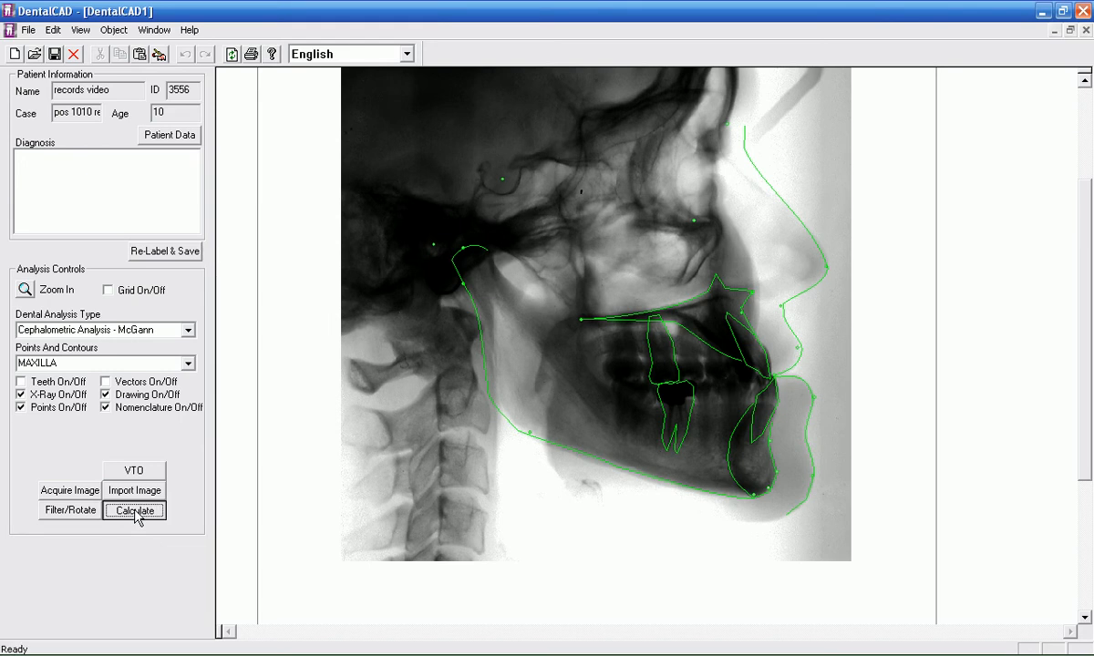
pyautogui.click(55, 54)
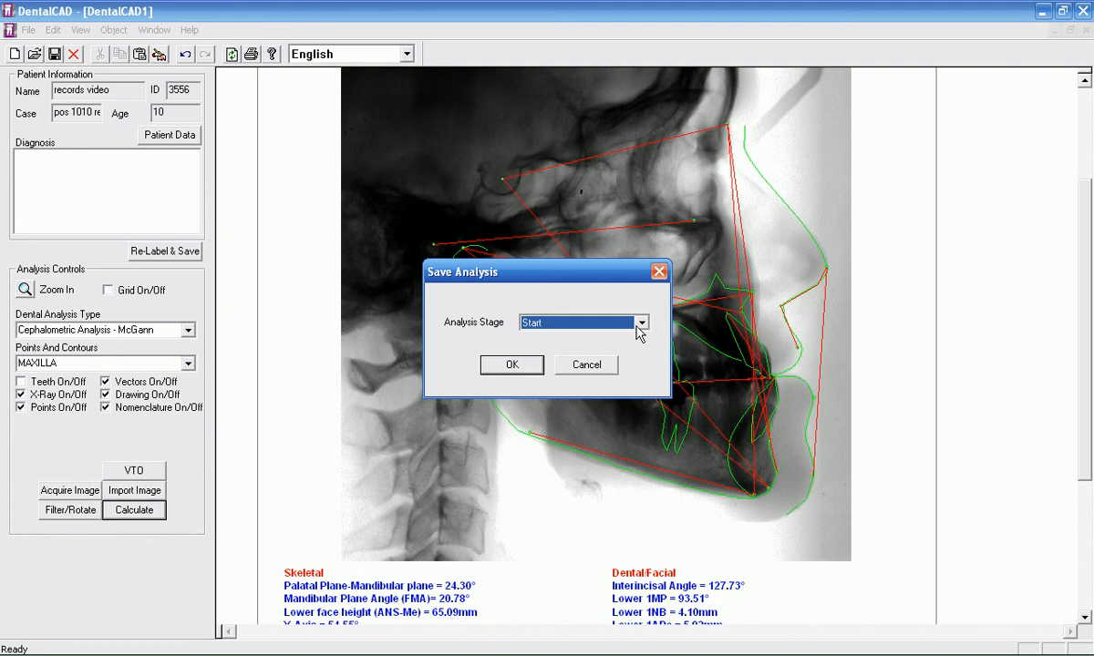
pyautogui.click(642, 324)
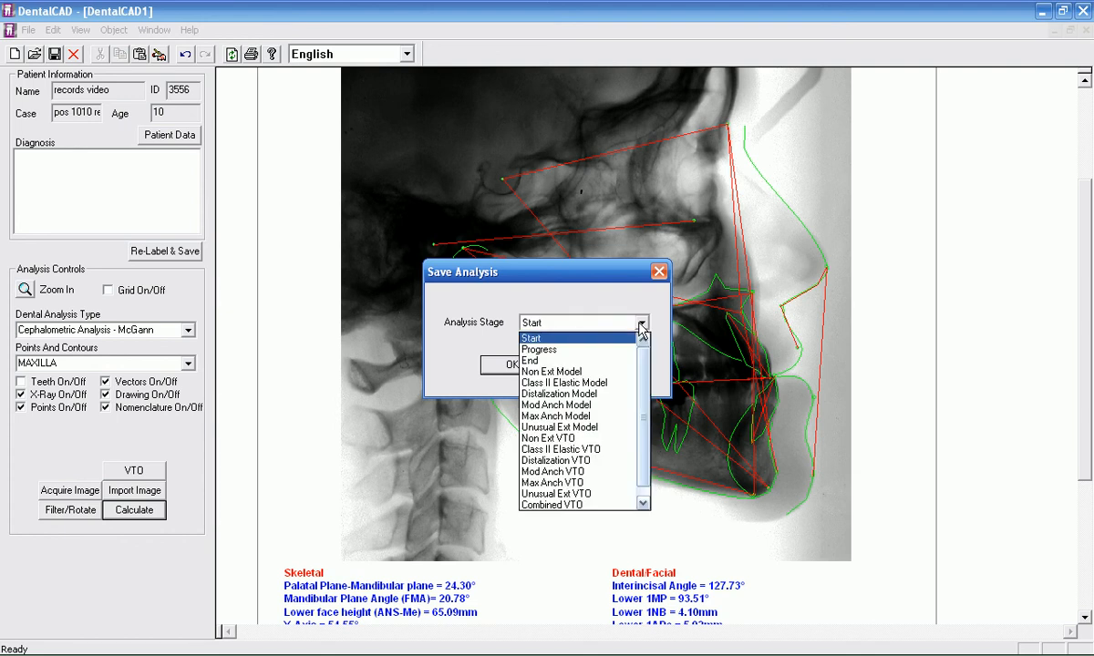
pyautogui.click(642, 325)
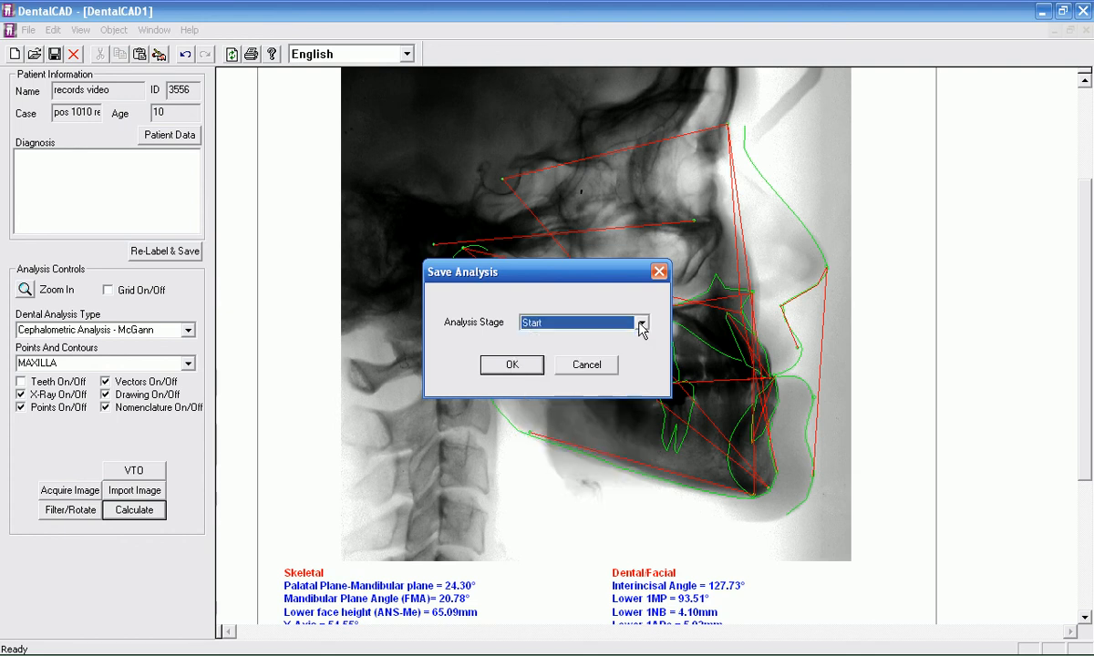
pyautogui.click(511, 366)
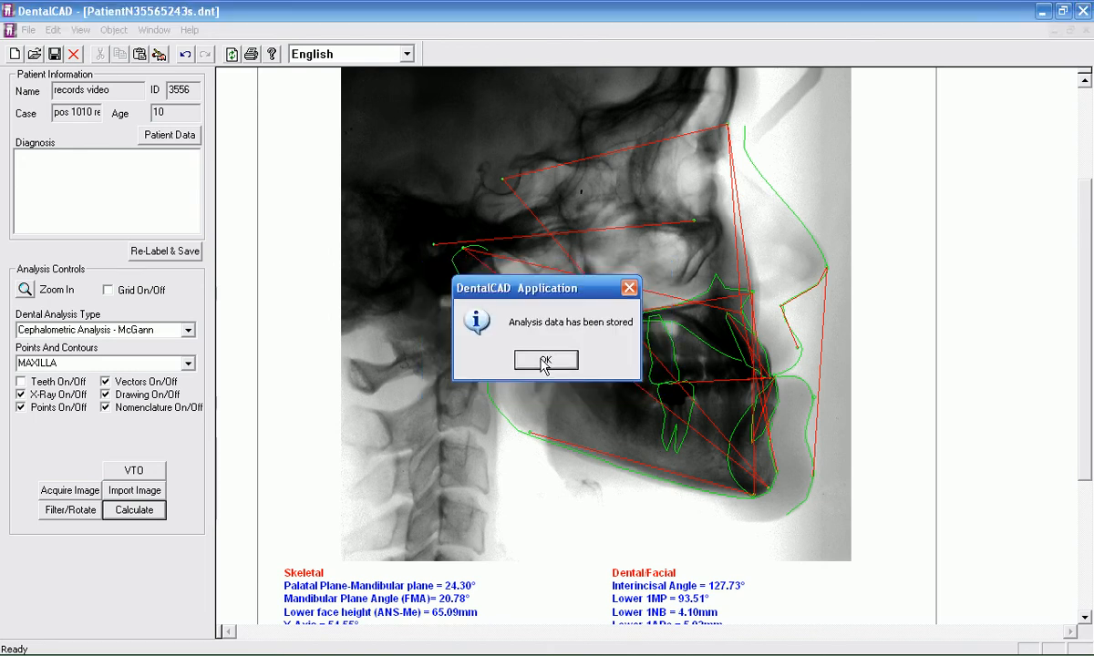
pyautogui.click(544, 361)
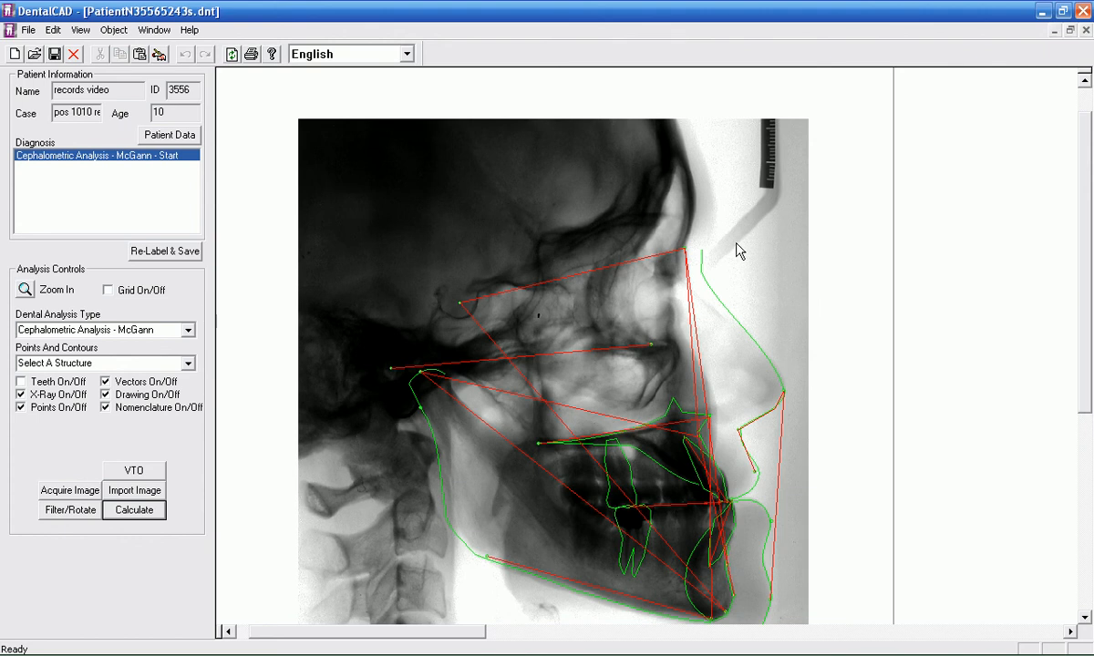
# Step: Review the calculated values, and turn off the nomenclature, vectors and drawing so that only the landmark points overlay the X-ray
pyautogui.moveTo(1084, 225); pyautogui.dragTo(1084, 411)
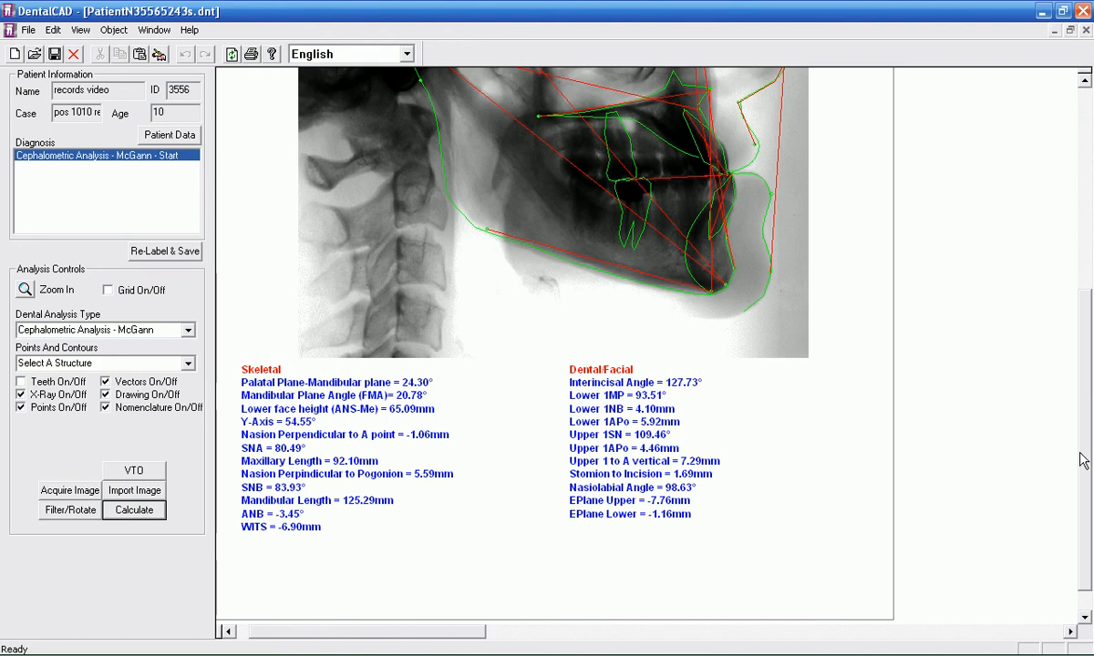
pyautogui.moveTo(1083, 460); pyautogui.dragTo(1084, 339)
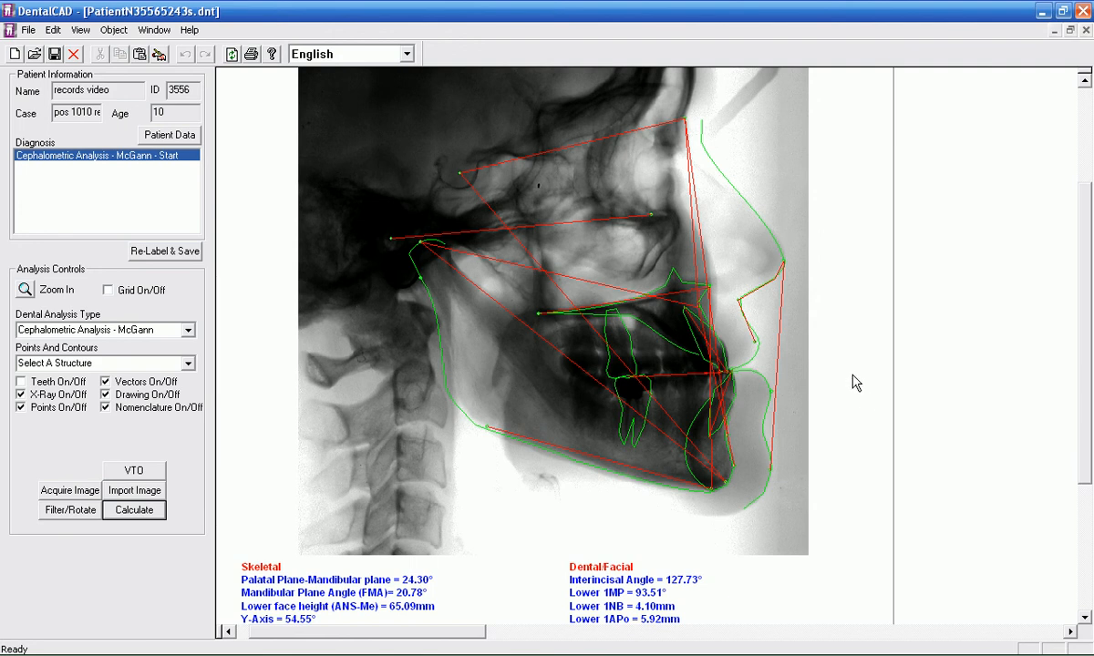
pyautogui.moveTo(1082, 354); pyautogui.dragTo(1082, 256)
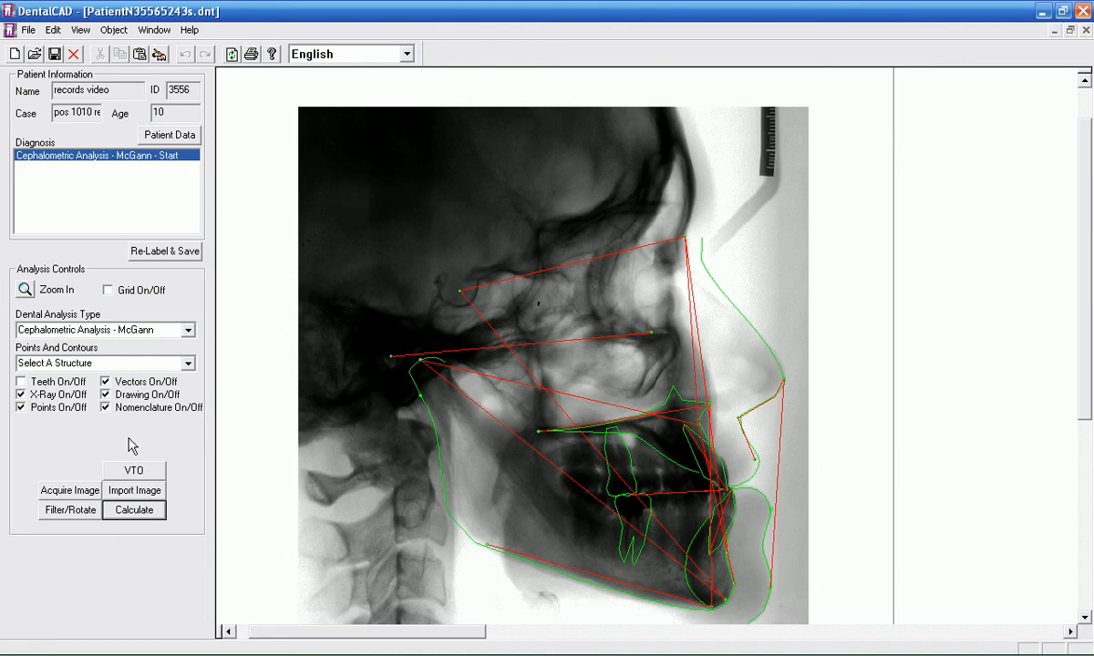
pyautogui.click(105, 408)
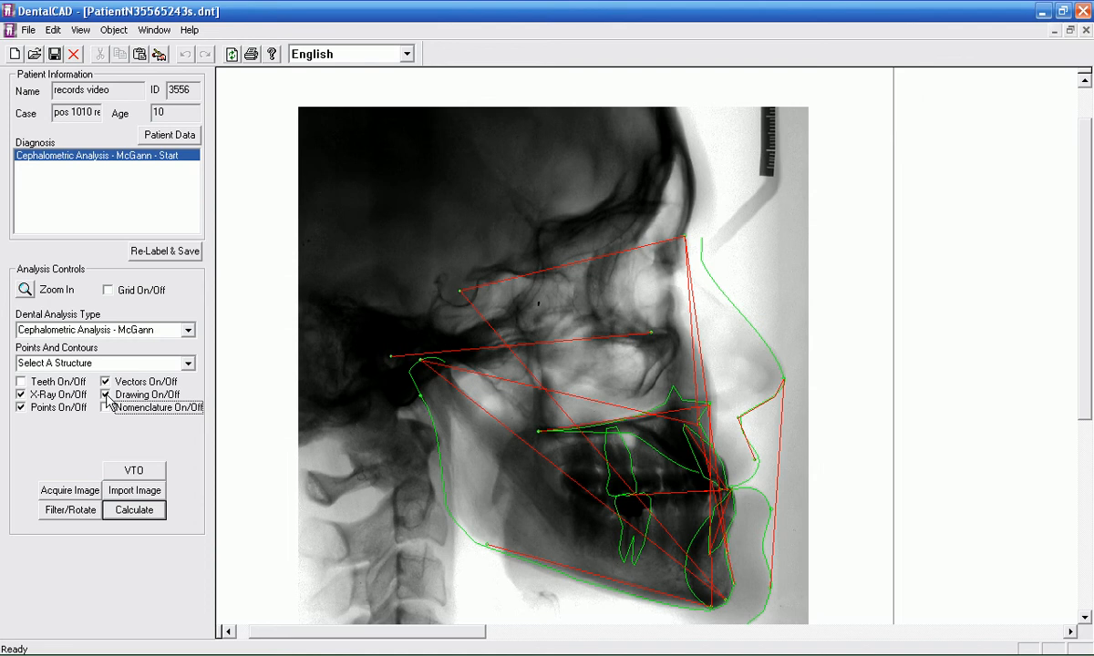
pyautogui.click(106, 382)
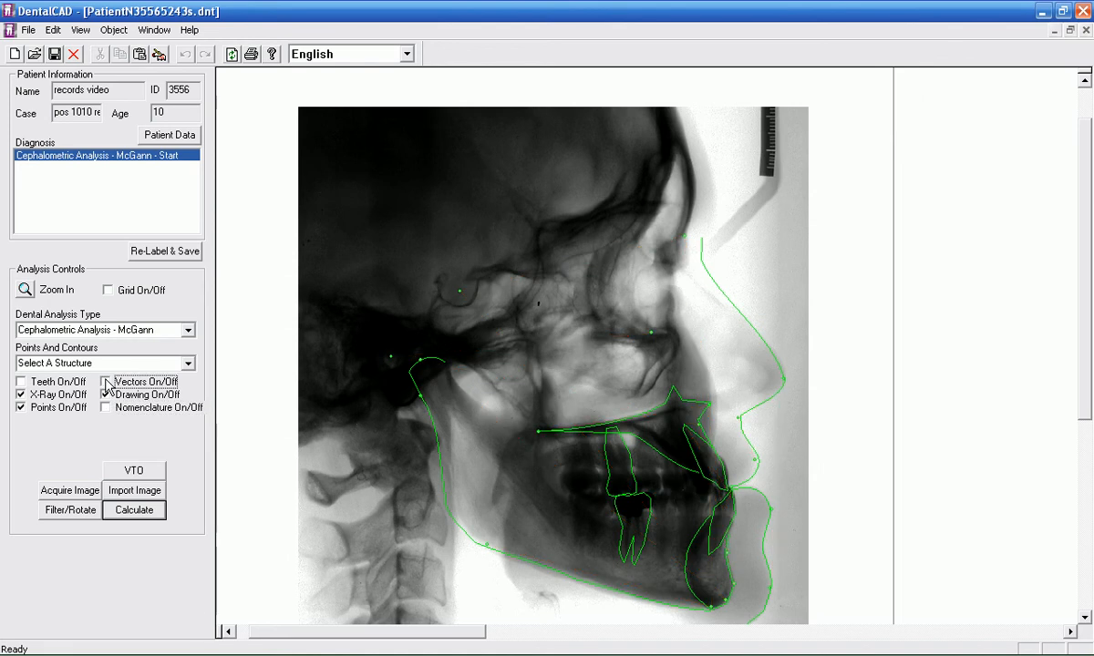
pyautogui.click(105, 393)
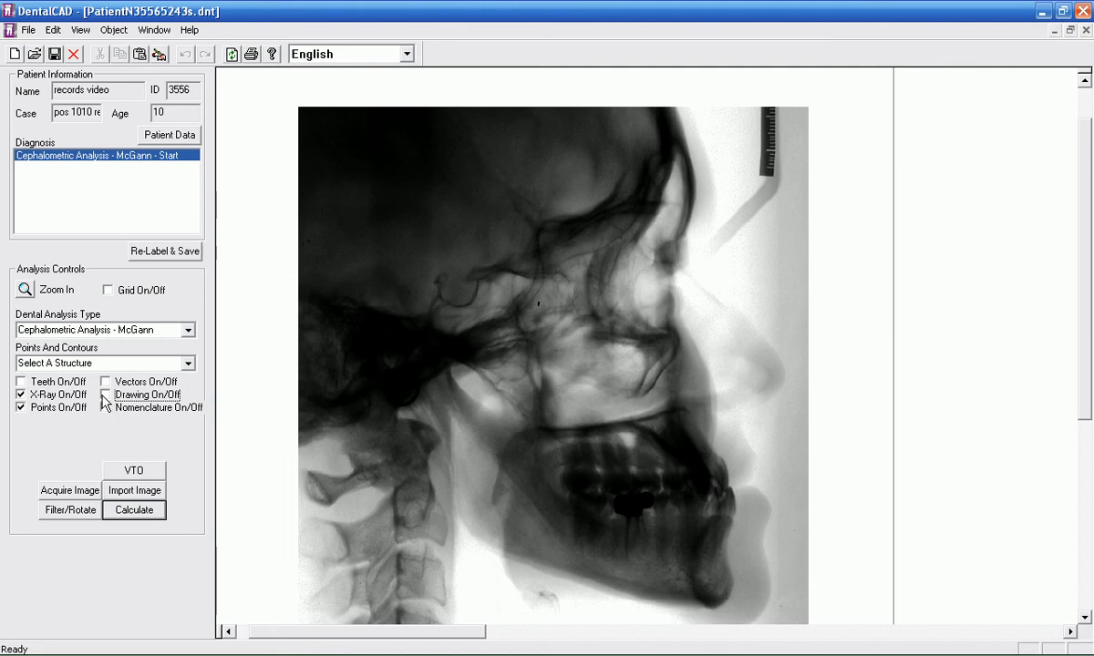
pyautogui.click(20, 407)
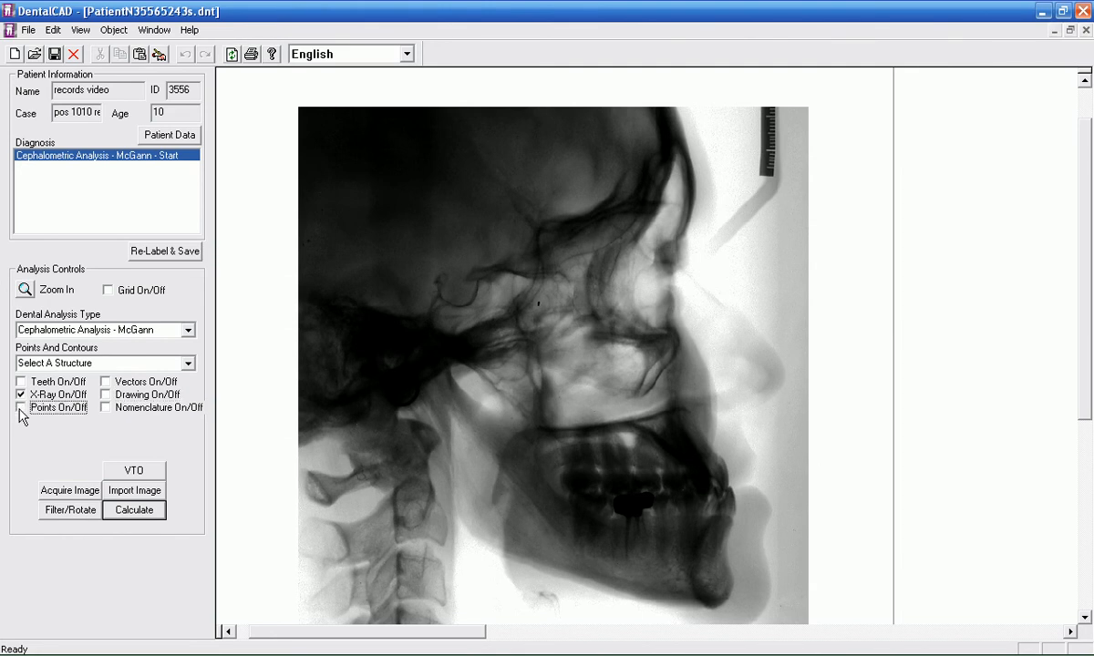
# Step: Move B-Point to the lower part of the ruler on the X-ray and Condylion to the ruler's upper long mark
pyautogui.moveTo(1088, 356); pyautogui.dragTo(1085, 383)
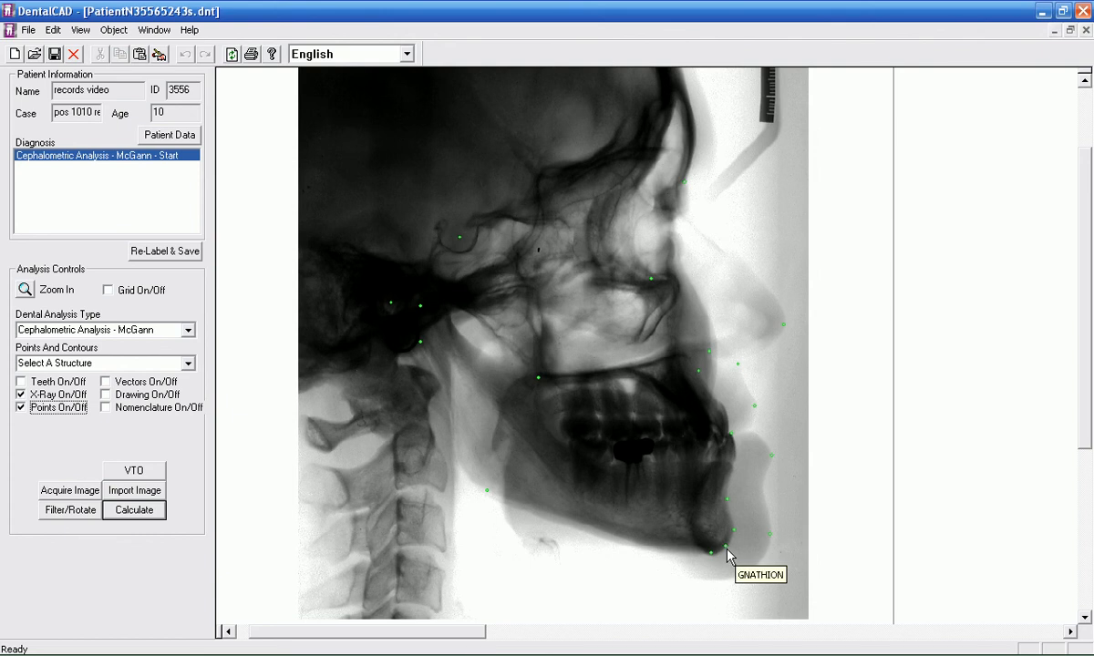
pyautogui.click(727, 500)
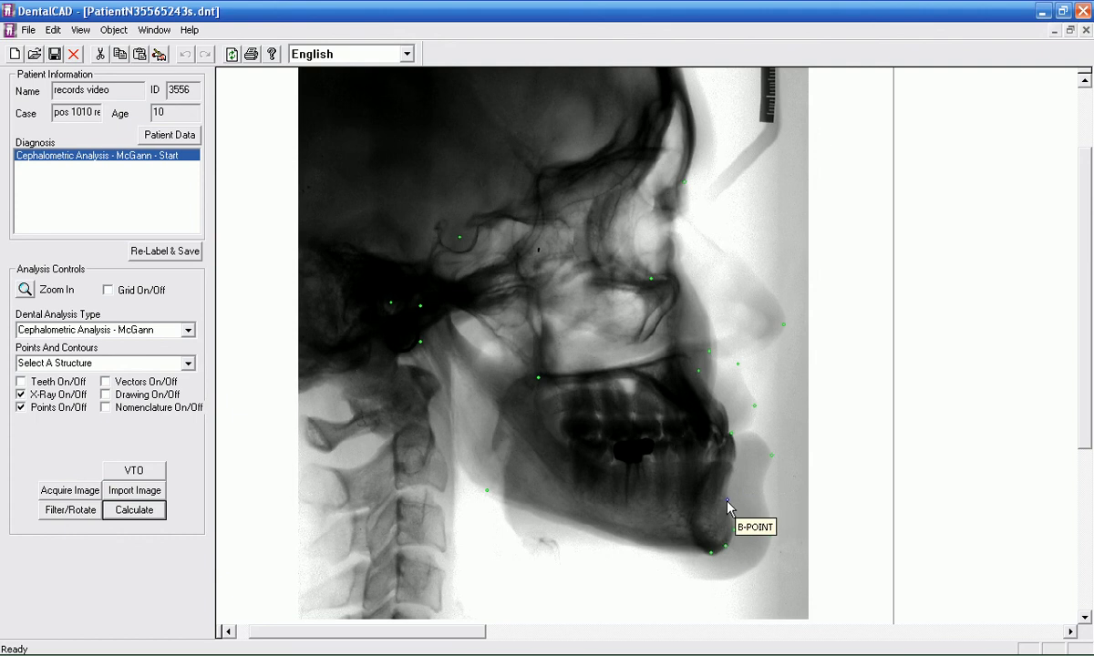
pyautogui.moveTo(727, 500); pyautogui.dragTo(768, 116)
pyautogui.scroll(3, 542, 418)
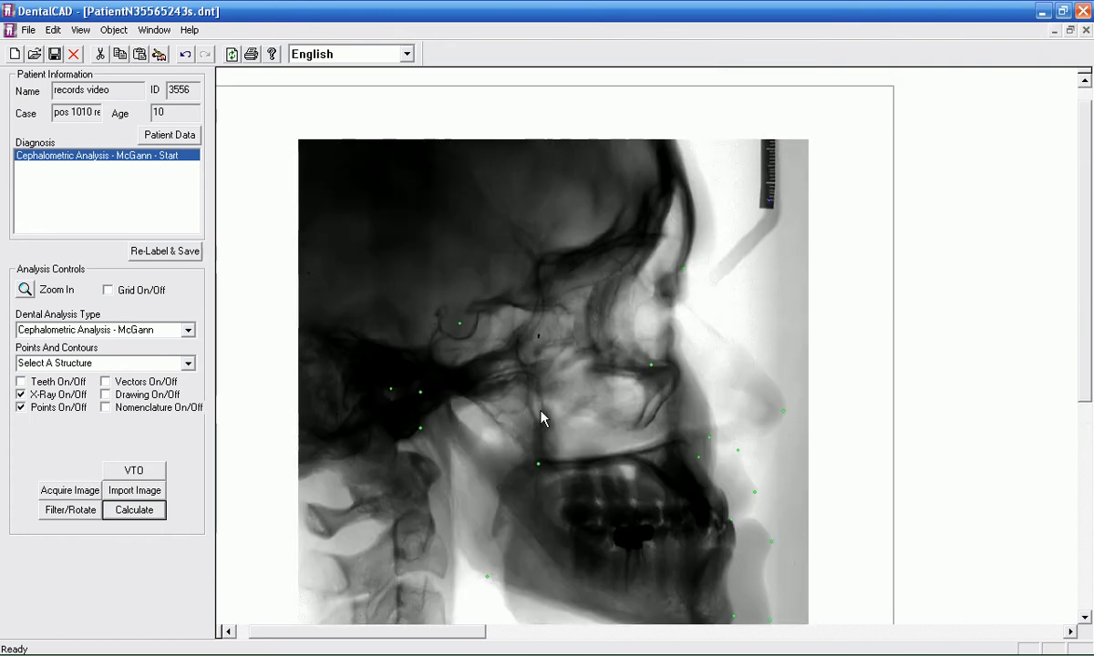
pyautogui.moveTo(420, 393); pyautogui.dragTo(771, 148)
# Step: Recalculate the analysis with the moved points and check the mandibular length in the skeletal values
pyautogui.click(140, 513)
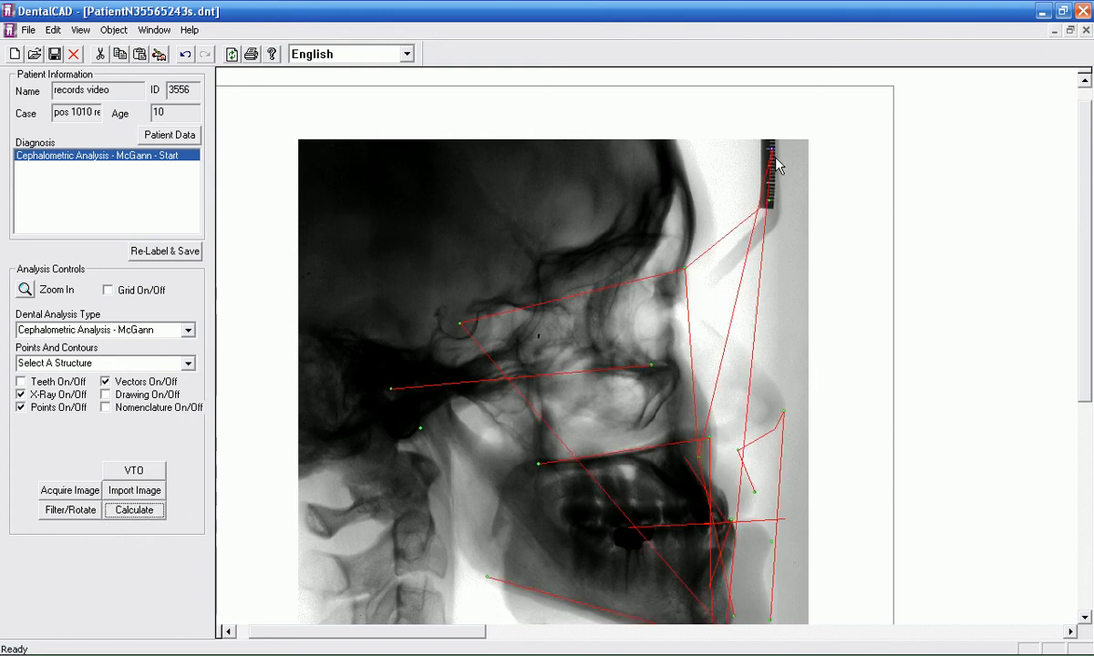
pyautogui.moveTo(1086, 228); pyautogui.dragTo(1082, 432)
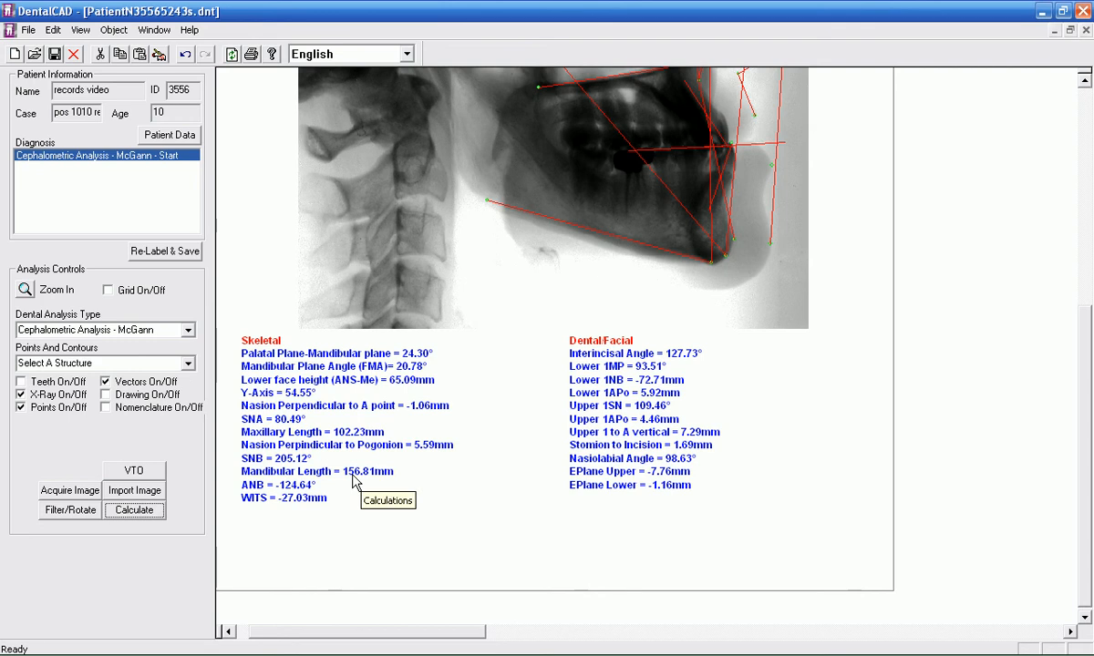
pyautogui.moveTo(1087, 464); pyautogui.dragTo(1087, 269)
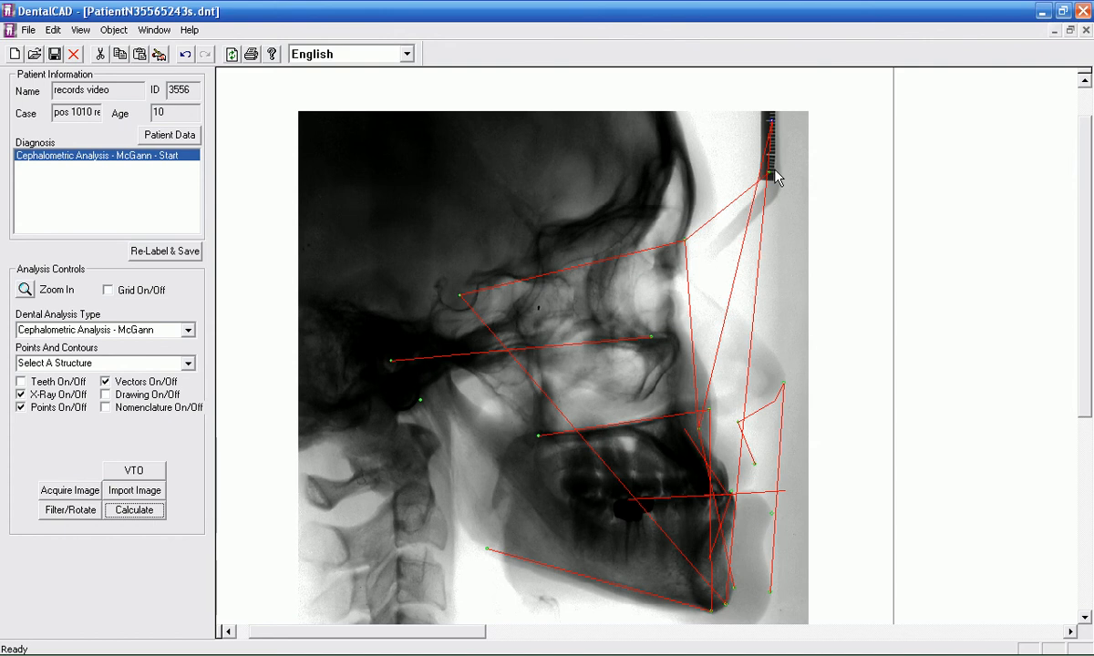
# Step: Return B-Point to the front edge of the mandible and place Condylion on the ruler's upper long mark
pyautogui.moveTo(770, 181); pyautogui.dragTo(770, 193)
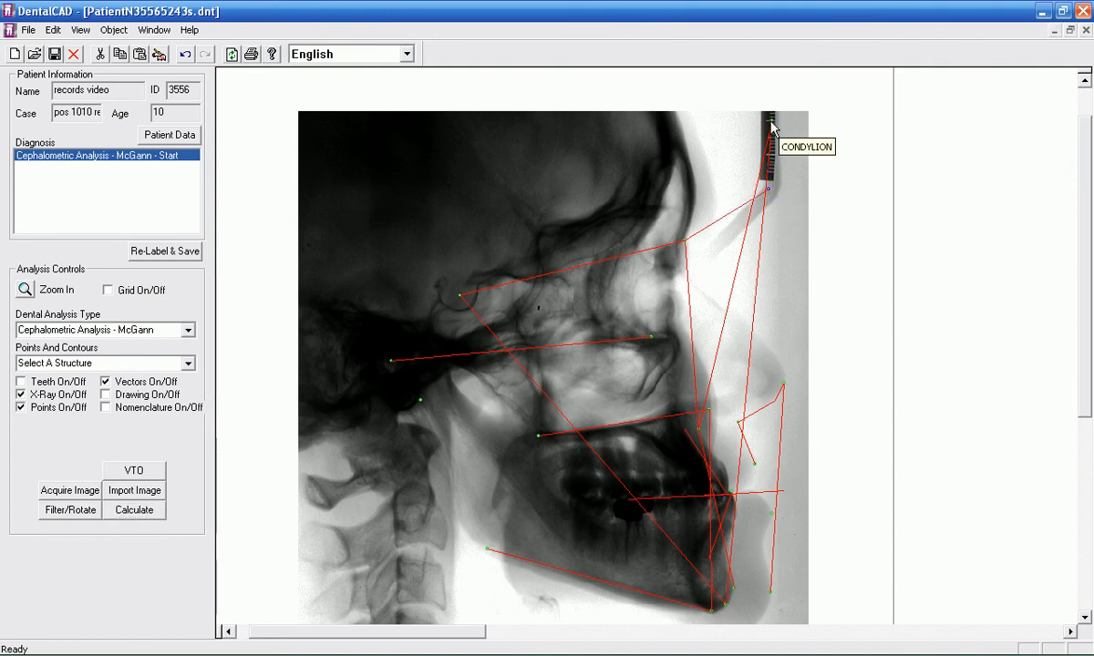
pyautogui.moveTo(770, 124); pyautogui.dragTo(781, 127)
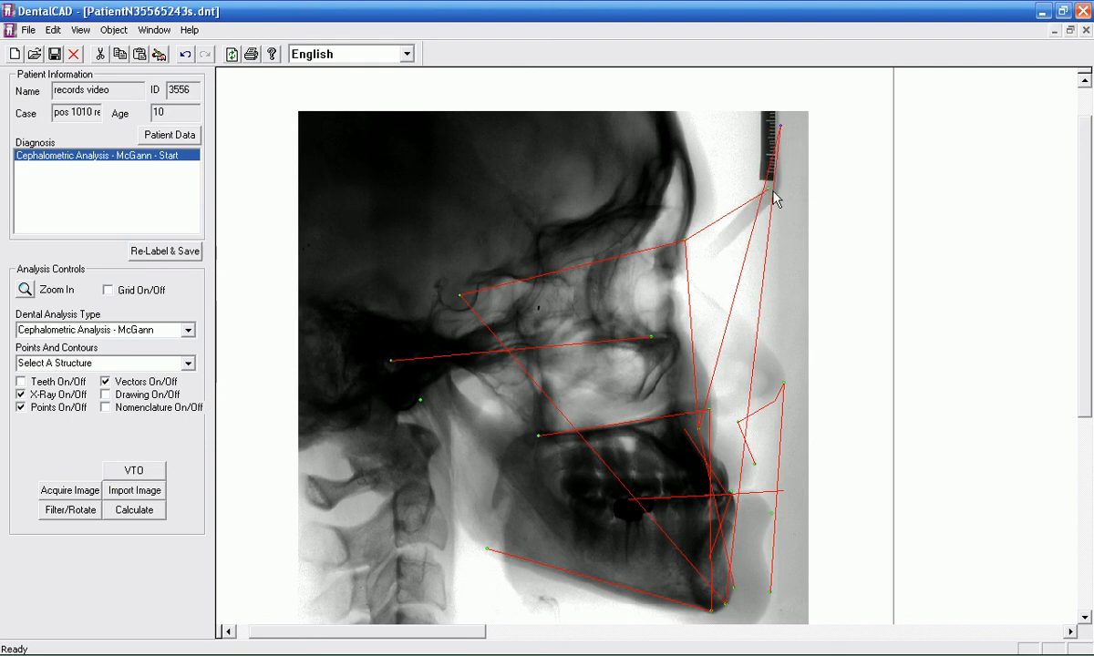
pyautogui.moveTo(771, 195)
pyautogui.mouseDown()
pyautogui.moveTo(755, 502)
pyautogui.moveTo(726, 558)
pyautogui.mouseUp()
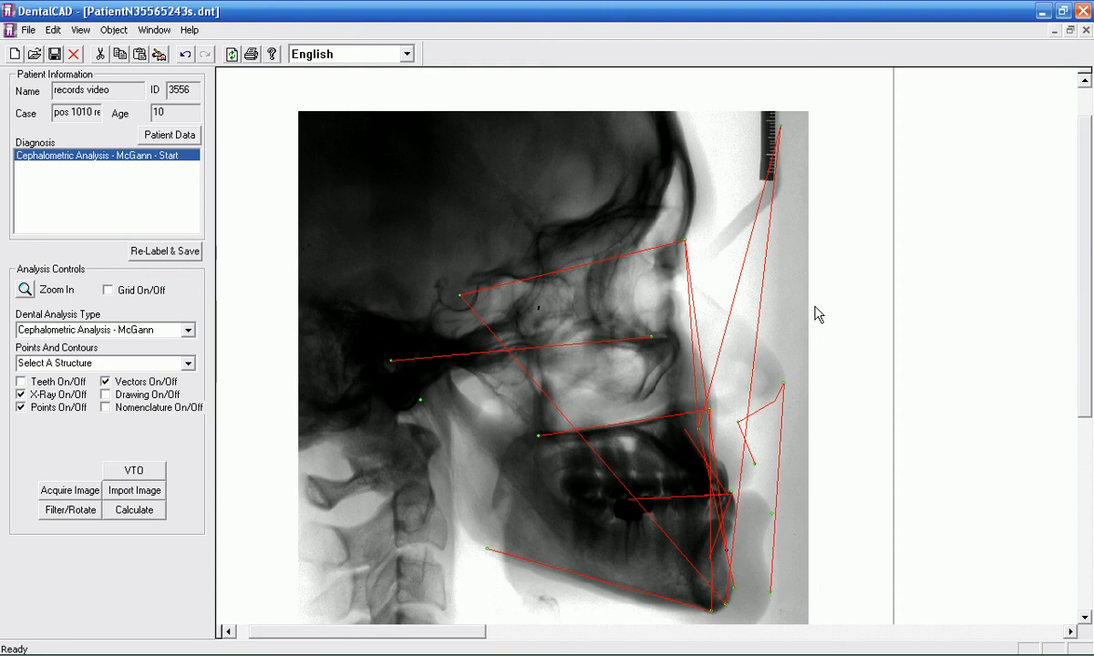
pyautogui.moveTo(781, 126); pyautogui.dragTo(770, 121)
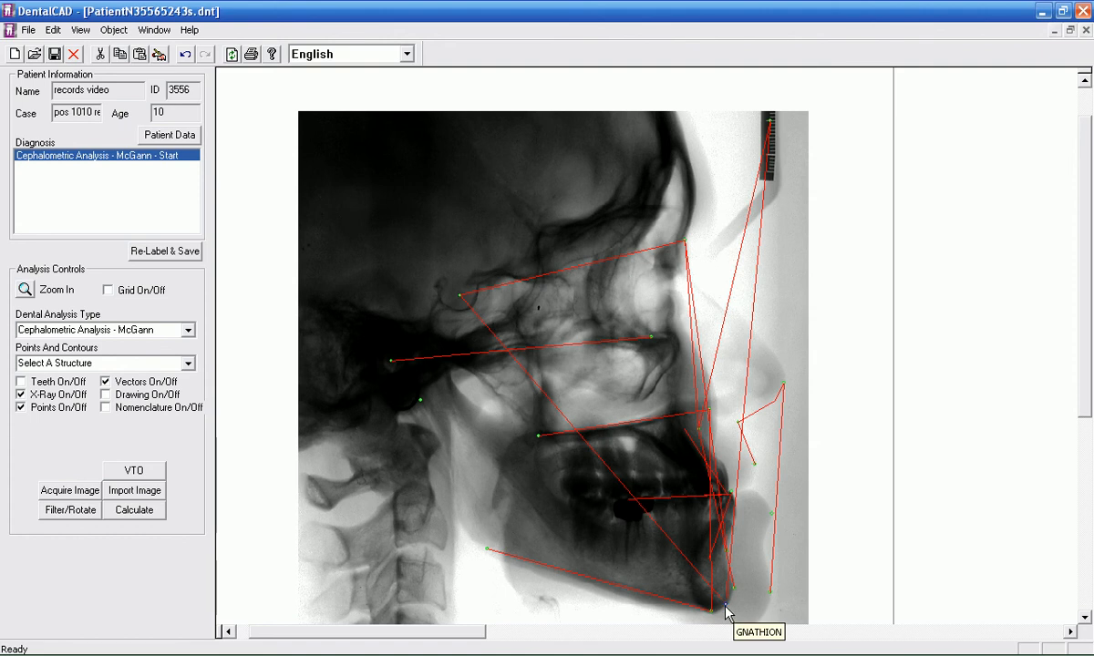
# Step: Move Gnathion from the chin to the lower end of the ruler and check the mandibular length
pyautogui.moveTo(766, 599); pyautogui.dragTo(772, 180)
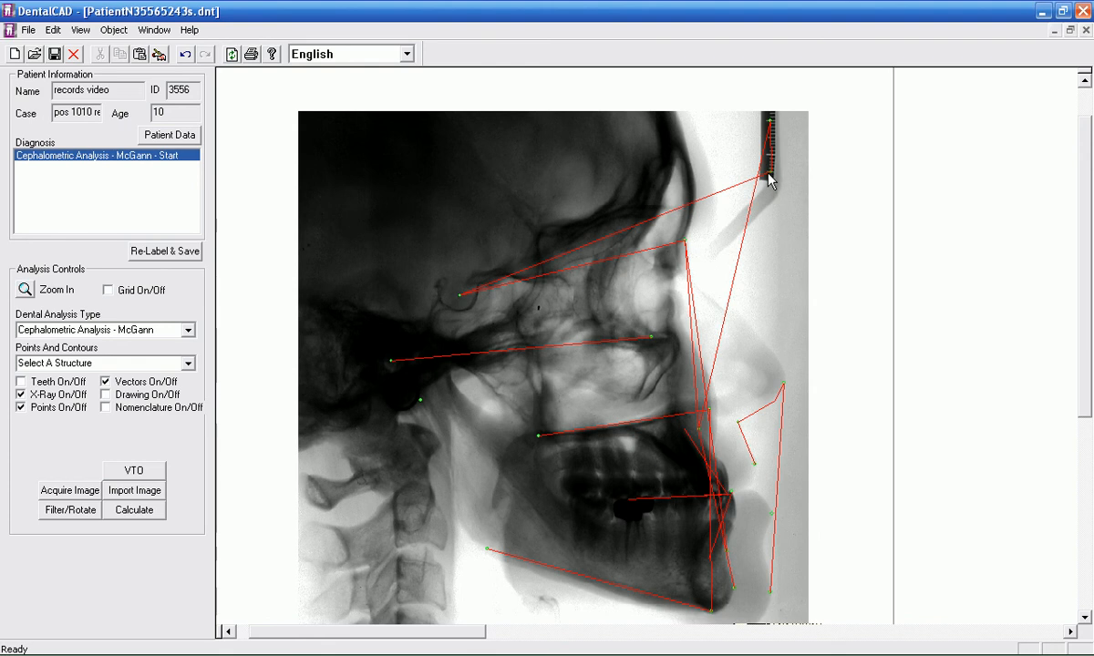
pyautogui.moveTo(1091, 219); pyautogui.dragTo(1086, 399)
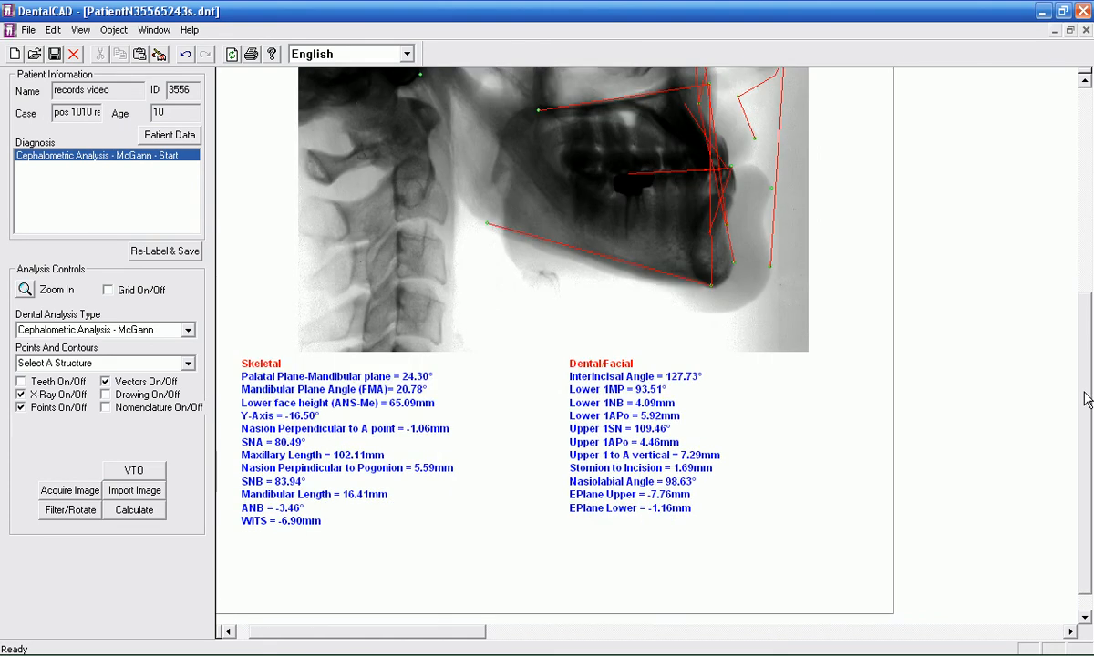
pyautogui.moveTo(1085, 439); pyautogui.dragTo(1085, 235)
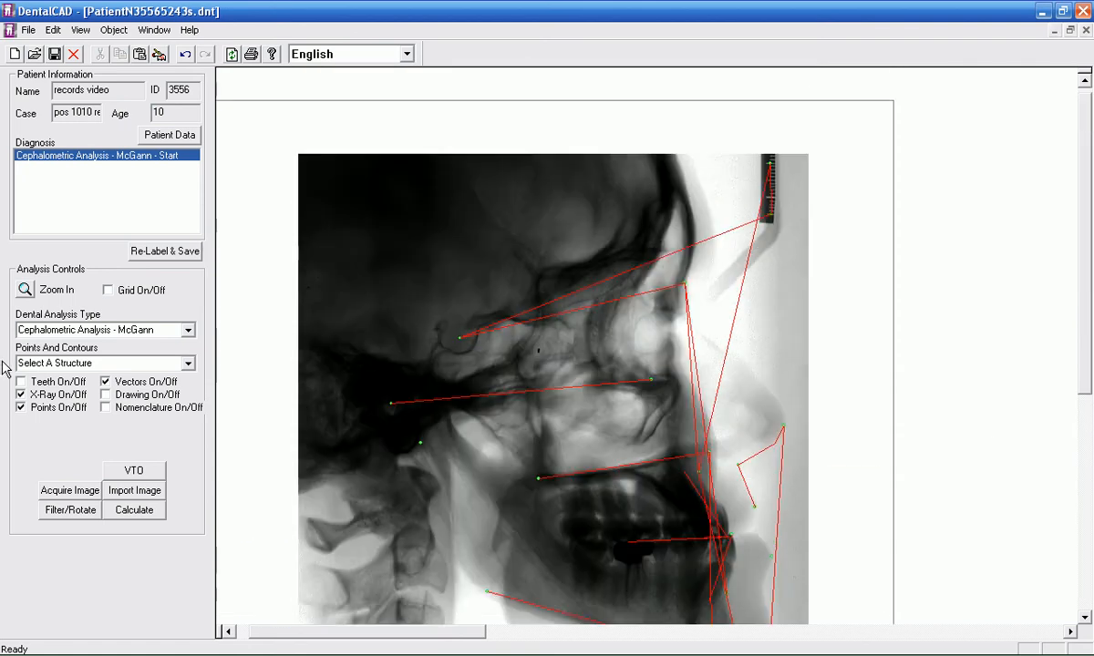
# Step: Fine-tune Gnathion's position on the ruler's lower long mark, directly beneath Condylion
pyautogui.click(27, 289)
pyautogui.moveTo(278, 635); pyautogui.dragTo(476, 635)
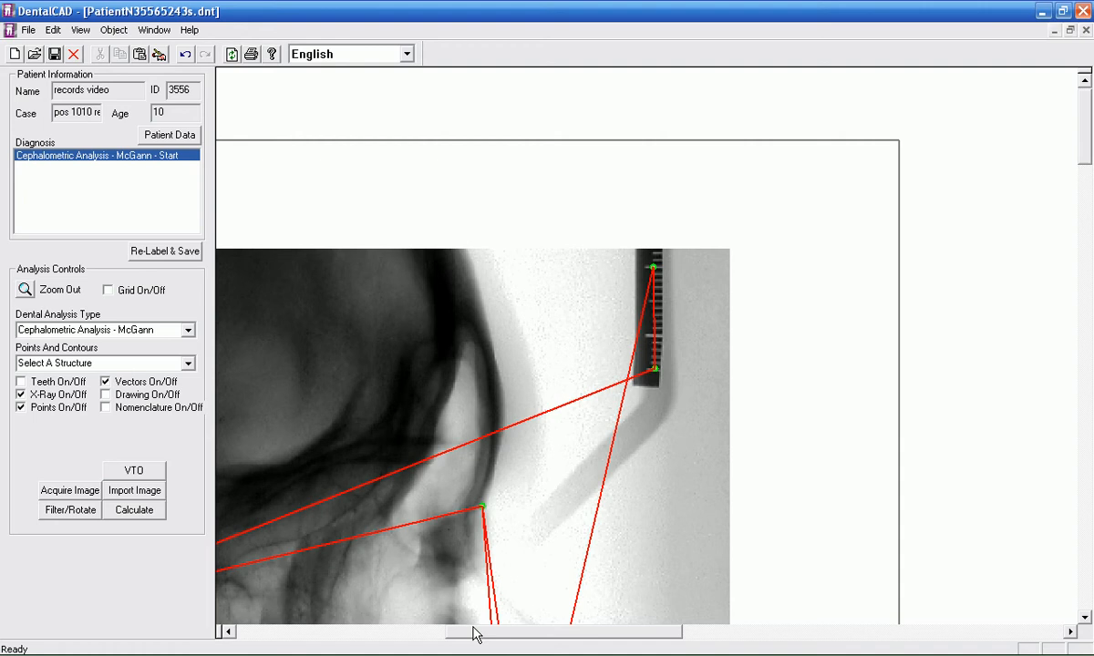
pyautogui.click(651, 371)
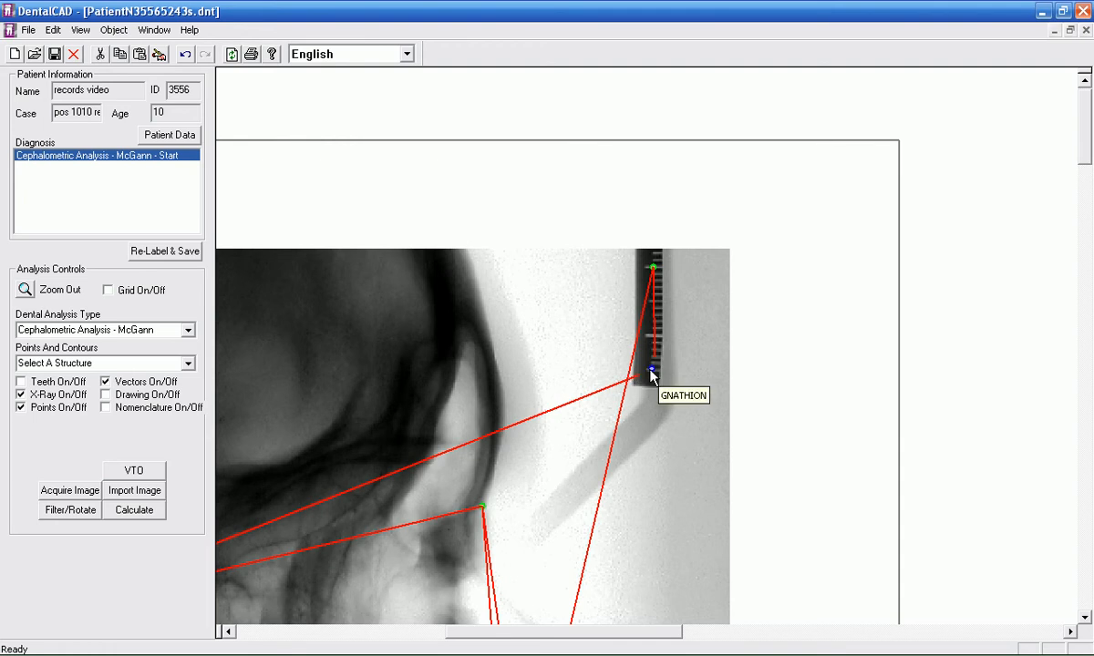
pyautogui.moveTo(651, 373); pyautogui.dragTo(652, 375)
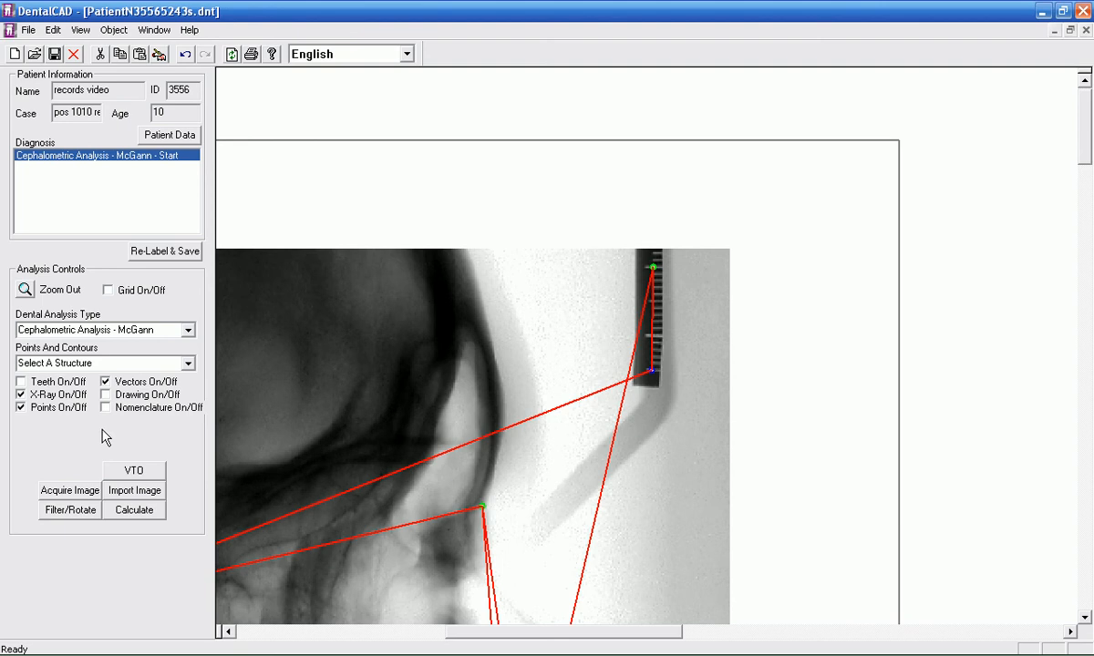
pyautogui.click(26, 291)
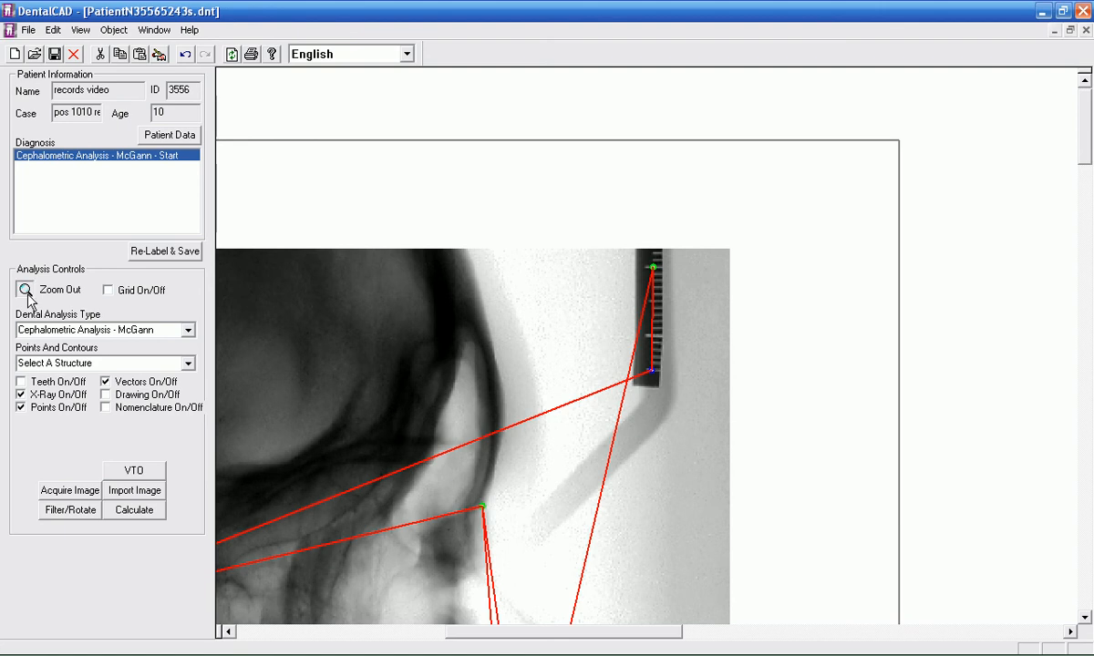
# Step: Move Gnathion off the ruler into the blank area outside the page border
pyautogui.moveTo(1081, 341)
pyautogui.mouseDown()
pyautogui.moveTo(1084, 503)
pyautogui.moveTo(1077, 335)
pyautogui.mouseUp()
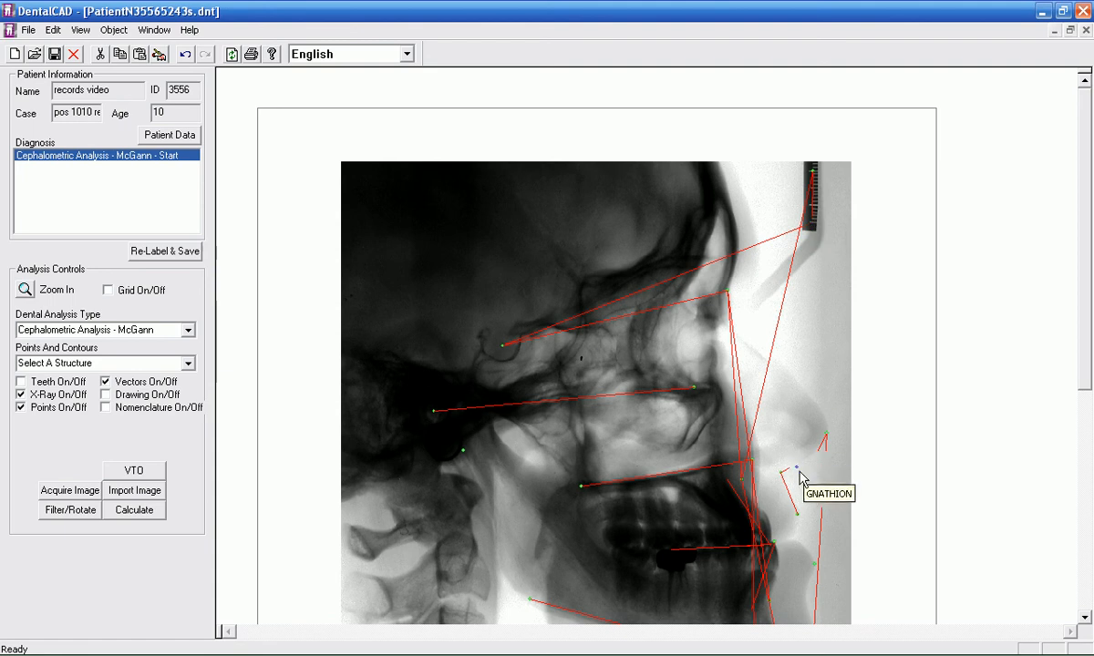
pyautogui.moveTo(1089, 373); pyautogui.dragTo(1028, 442)
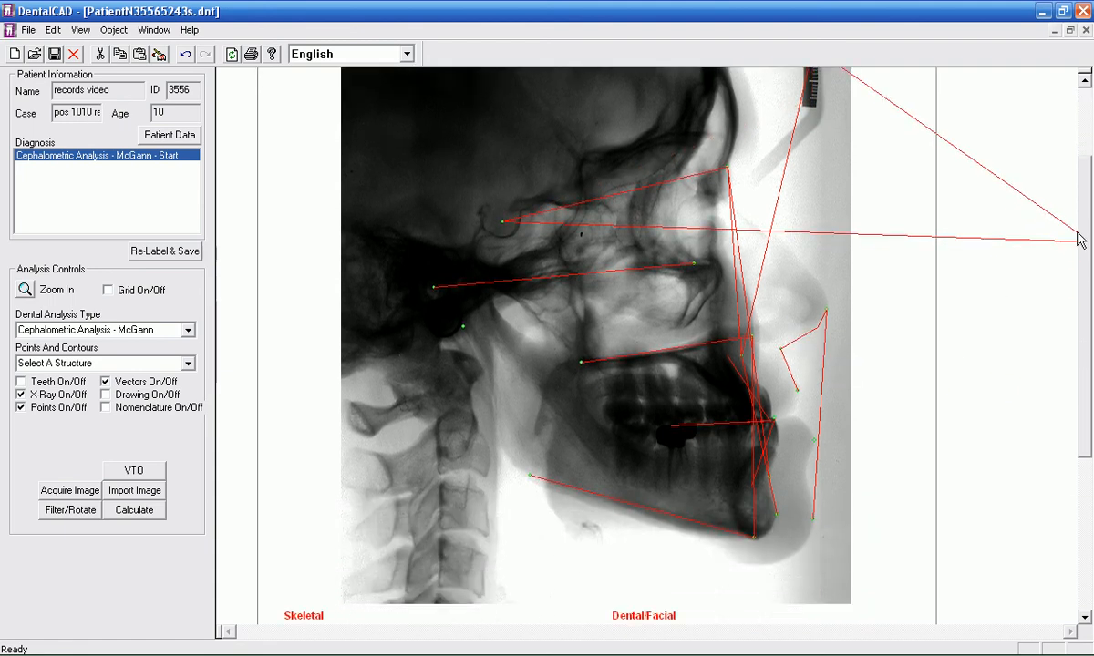
pyautogui.moveTo(1084, 273); pyautogui.dragTo(1090, 215)
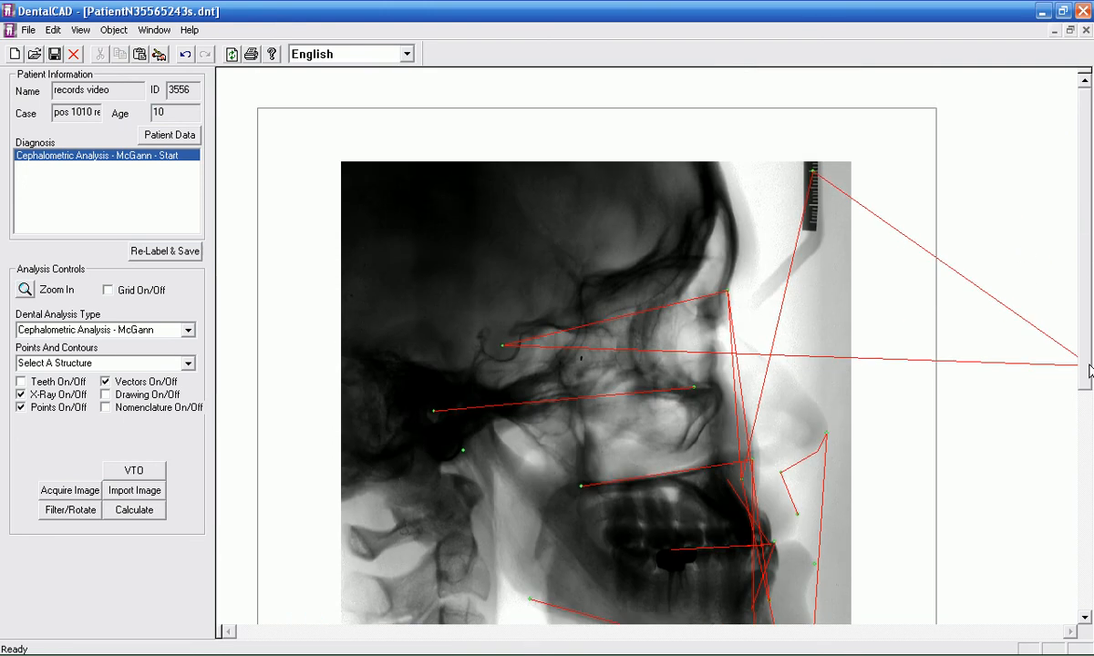
pyautogui.scroll(-3, 1022, 356)
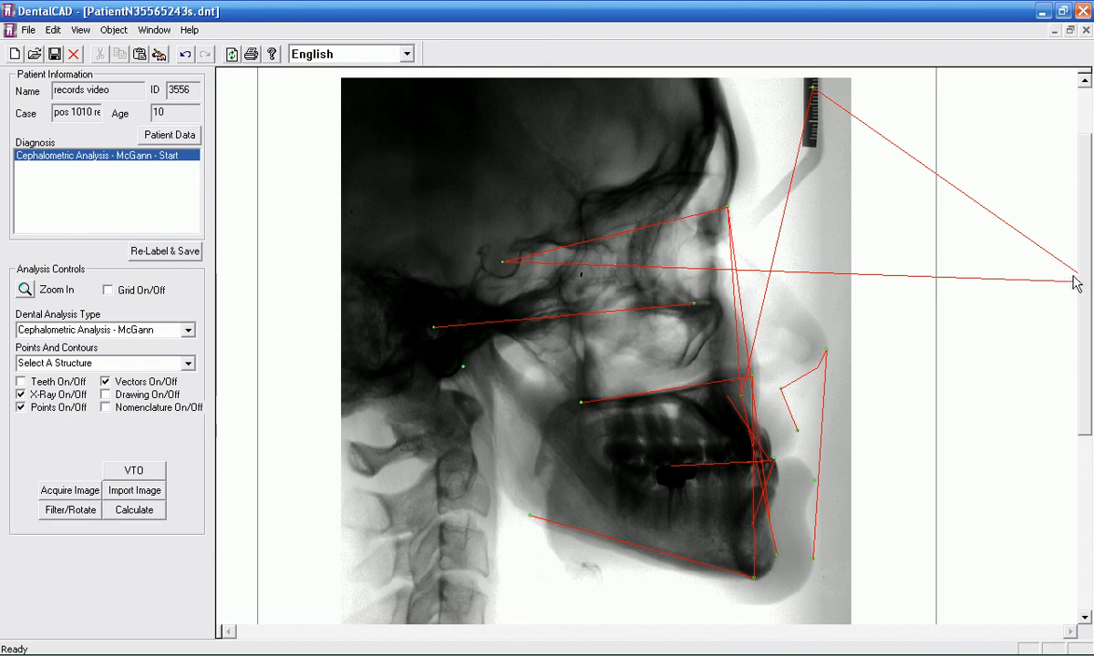
# Step: Return Condylion from the ruler to the jaw joint and try to retrieve Gnathion from outside the page border
pyautogui.moveTo(1086, 280); pyautogui.dragTo(1081, 285)
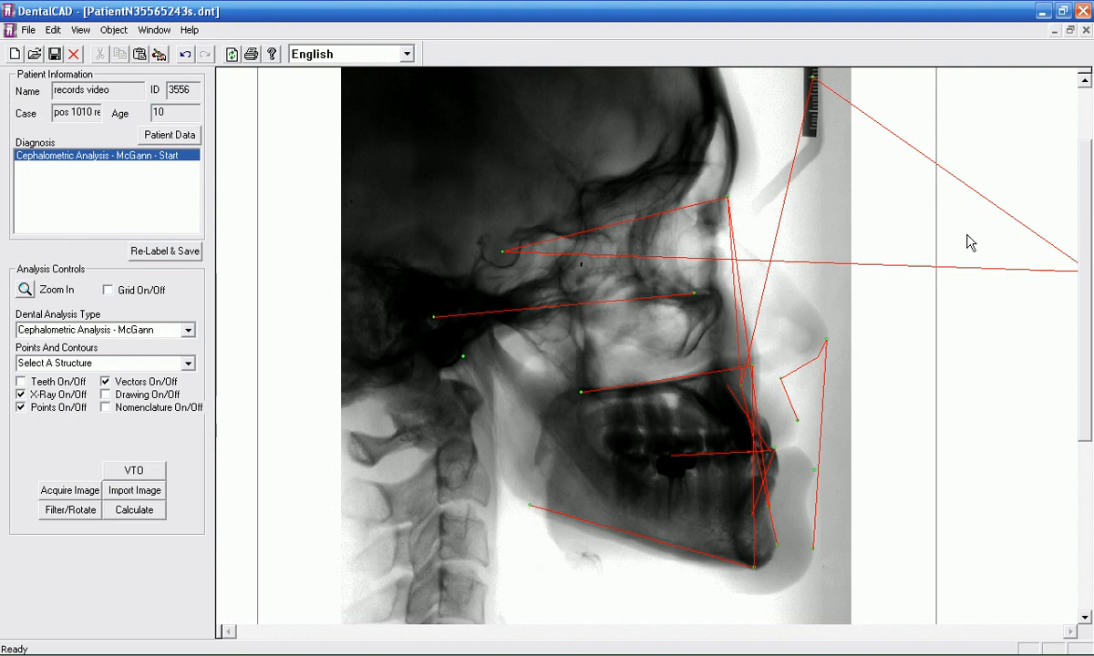
pyautogui.moveTo(814, 80); pyautogui.dragTo(450, 303)
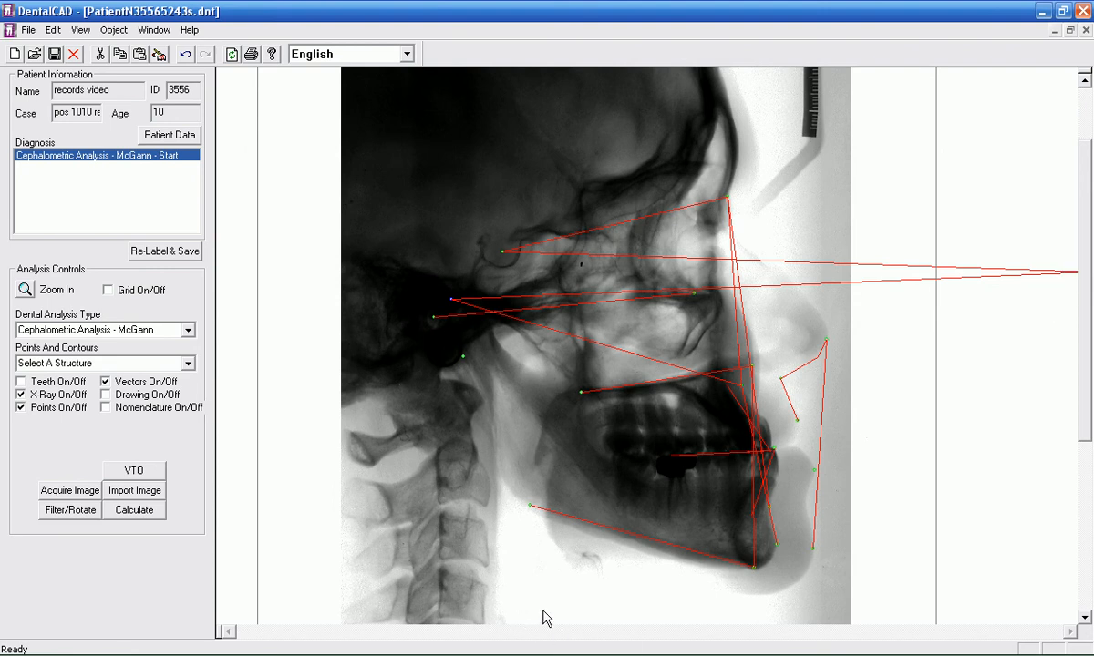
pyautogui.click(920, 155)
pyautogui.moveTo(1087, 430); pyautogui.dragTo(1086, 356)
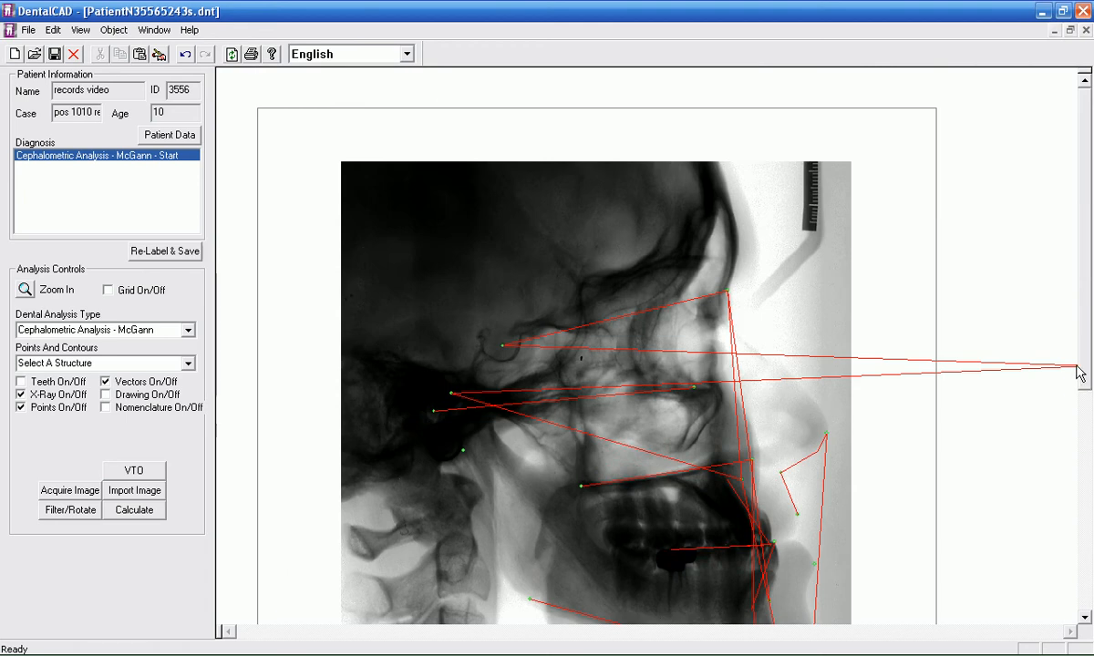
pyautogui.moveTo(1078, 367); pyautogui.dragTo(1079, 368)
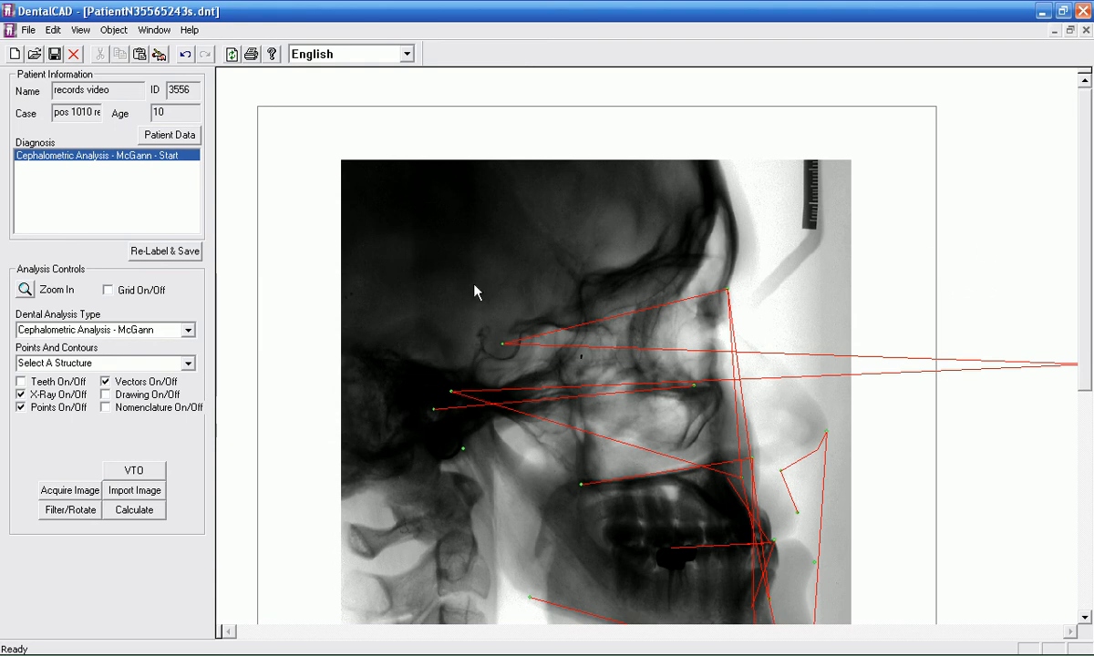
# Step: Reopen the saved McGann Start analysis and delete its file from the patient's diagnosis list
pyautogui.click(1086, 30)
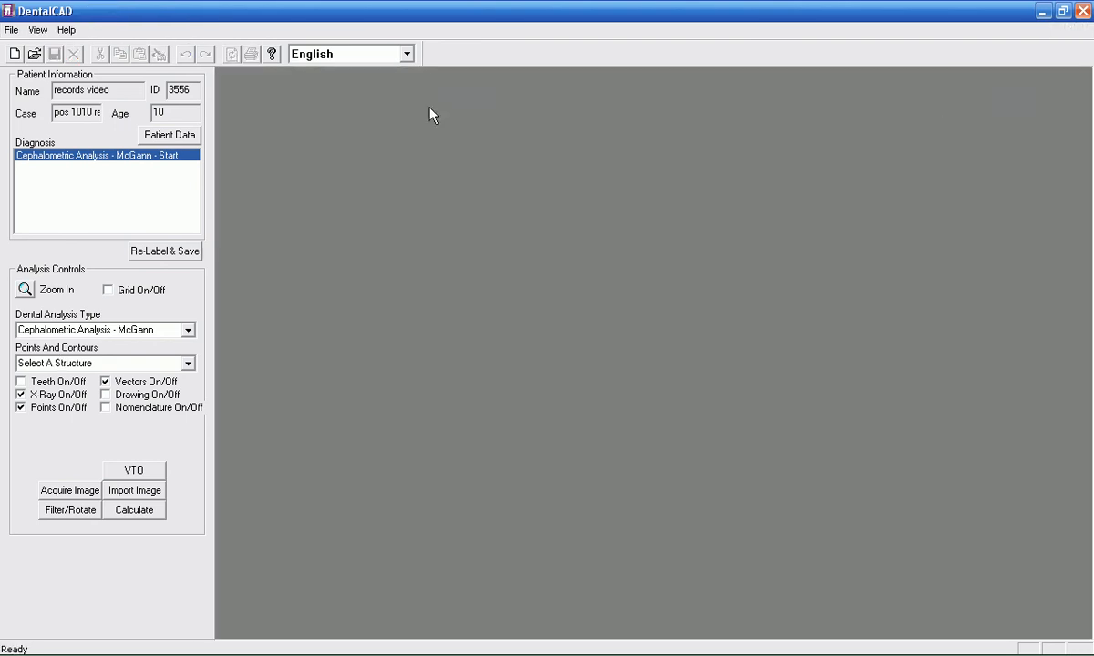
pyautogui.doubleClick(52, 156)
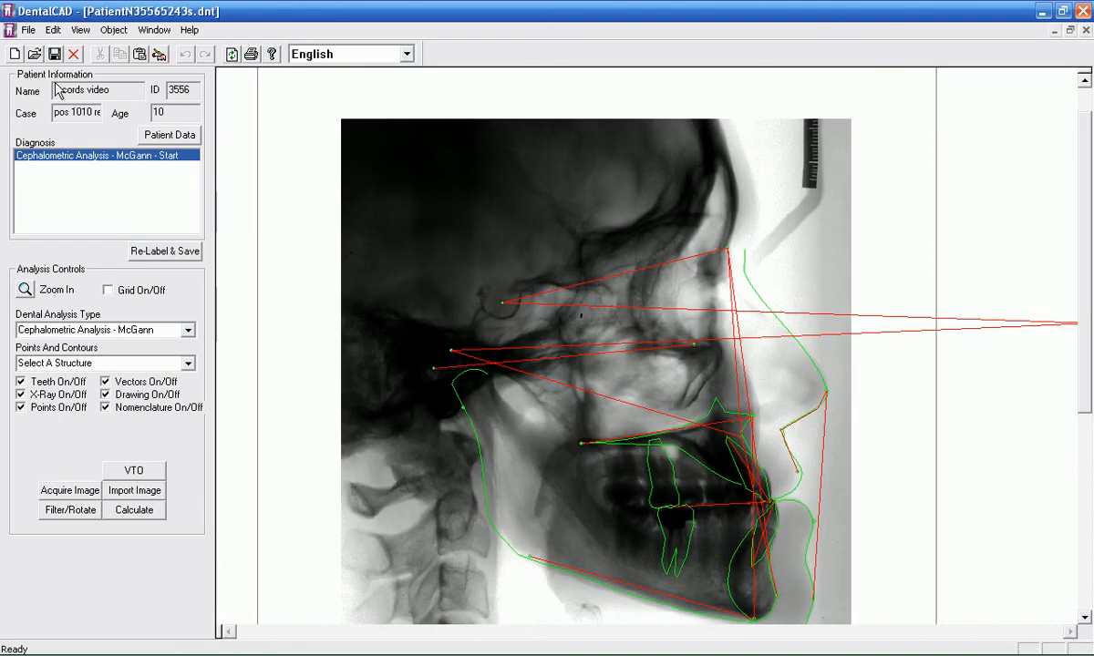
pyautogui.click(74, 54)
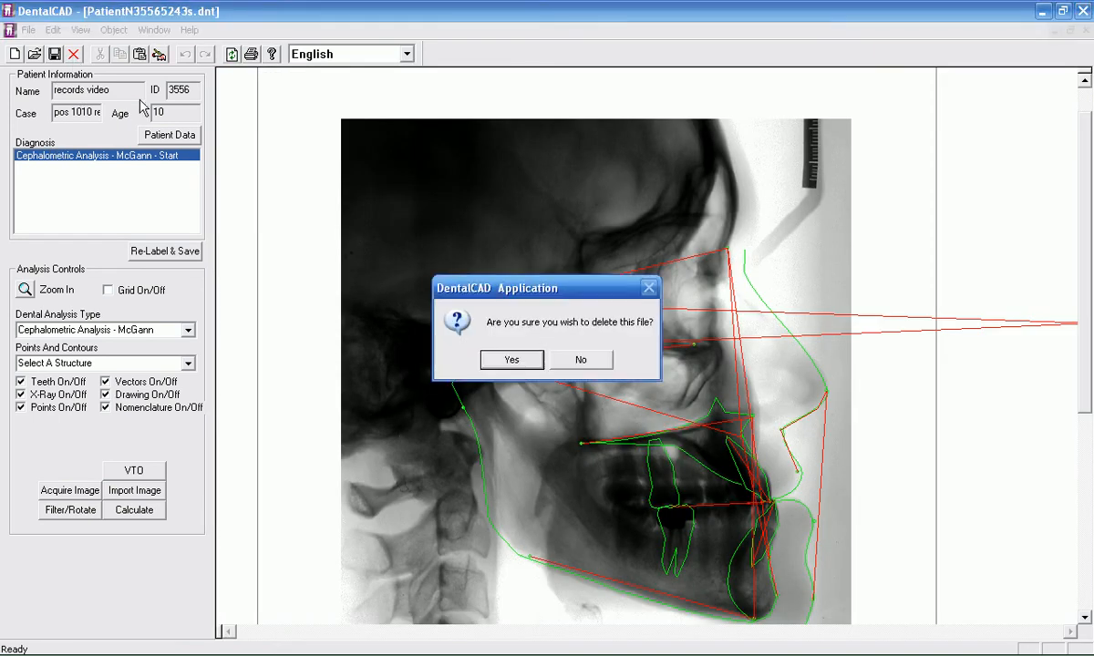
pyautogui.click(512, 360)
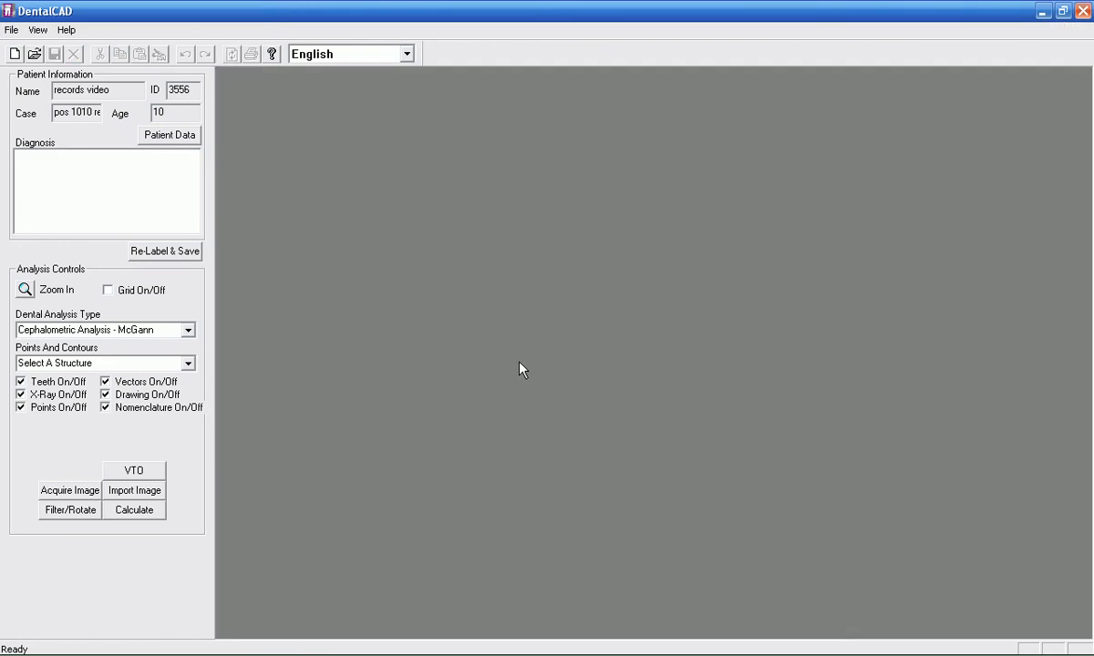
# Step: Import the X-ray 1010.start.ceph.tif from the pos 1010 folder as a new McGann cephalometric analysis
pyautogui.click(130, 494)
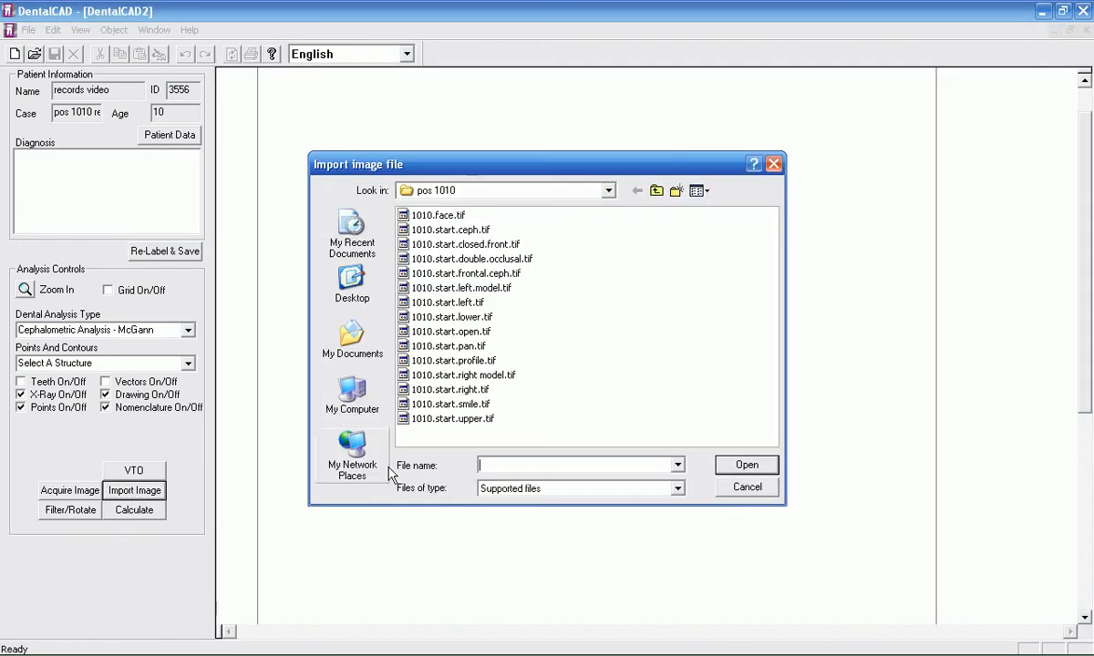
pyautogui.click(465, 230)
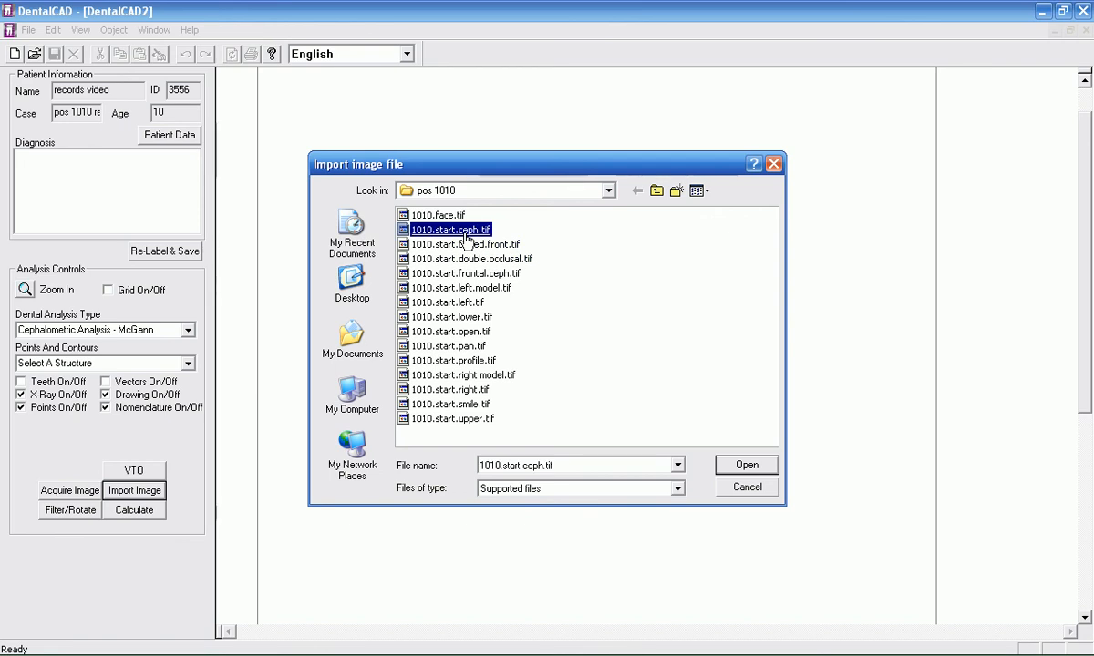
pyautogui.doubleClick(465, 234)
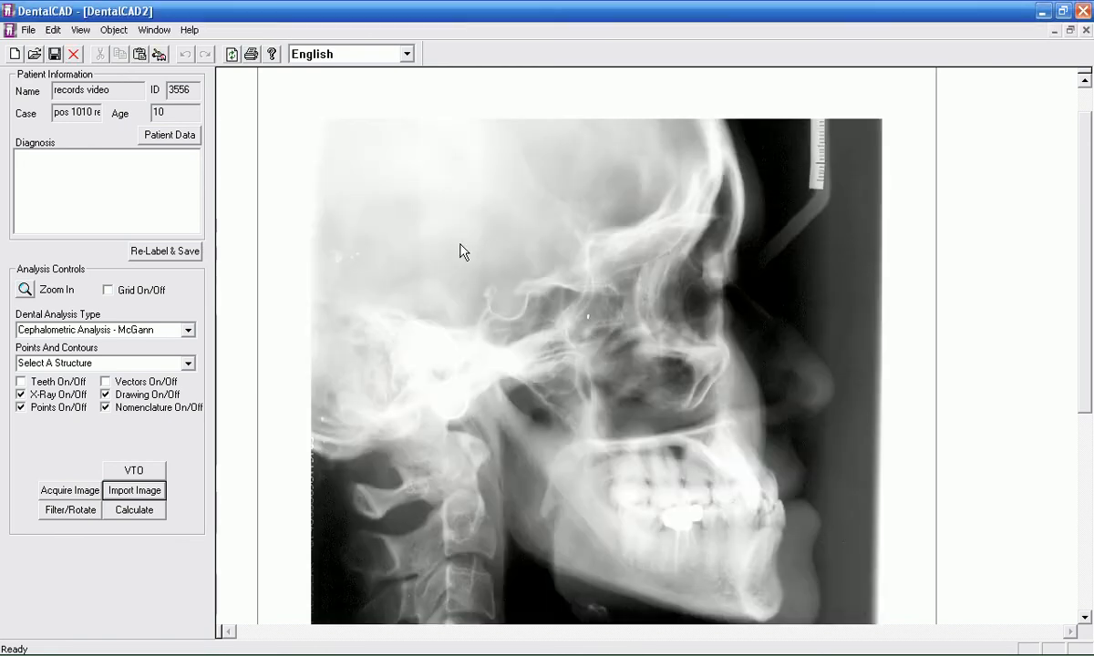
pyautogui.moveTo(1090, 195); pyautogui.dragTo(1085, 238)
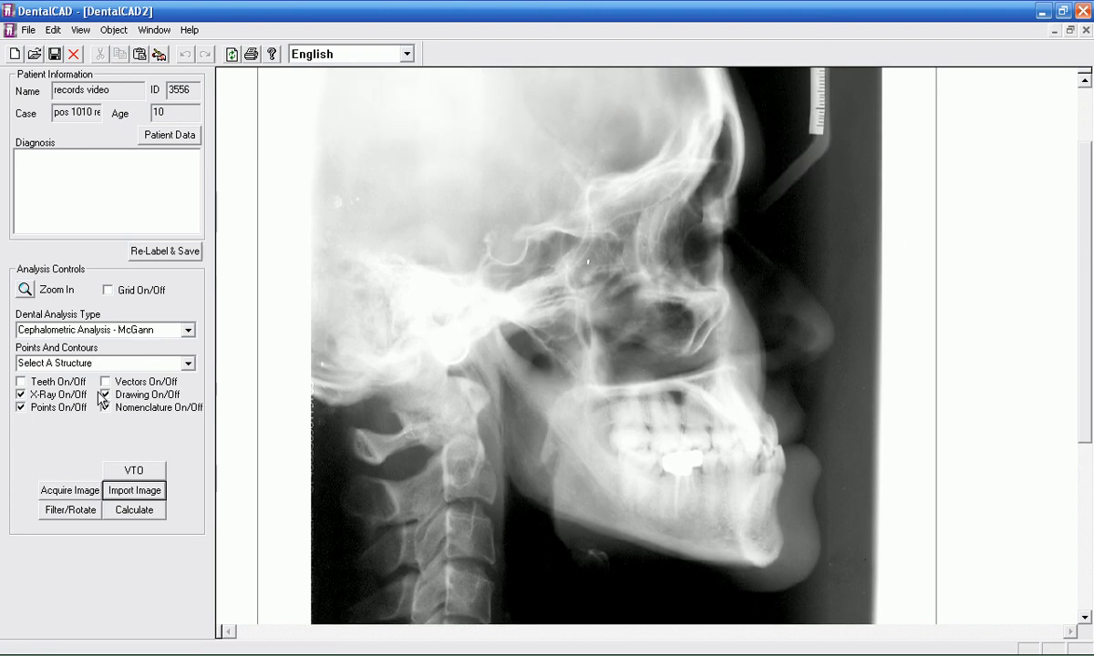
# Step: Apply the Invert X-ray filter to the imported cephalogram
pyautogui.click(73, 511)
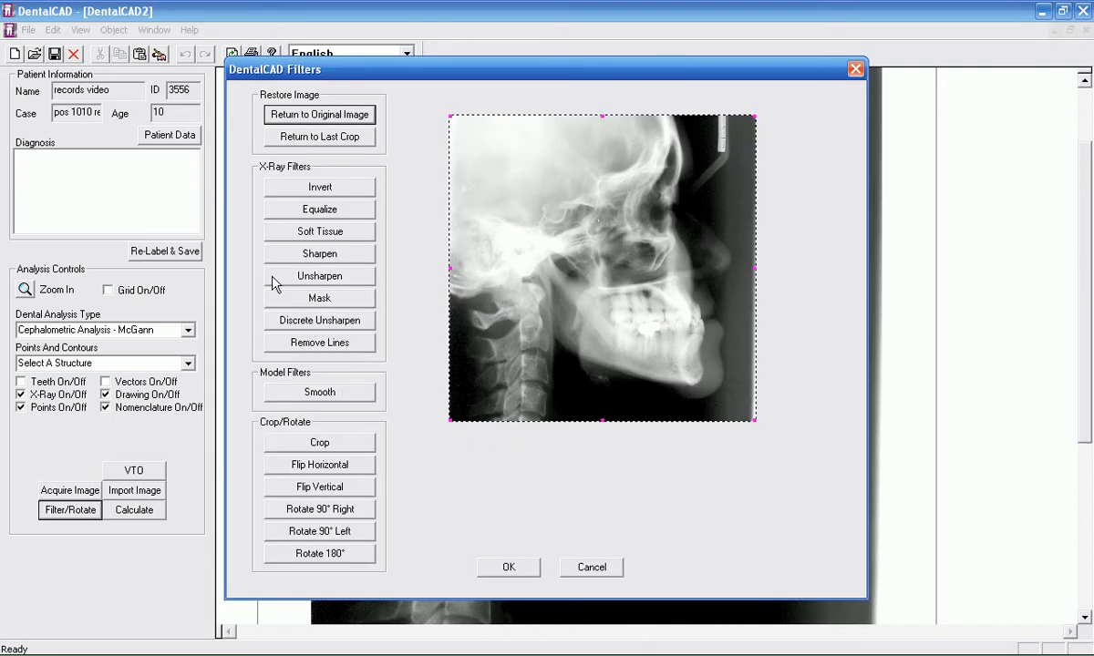
pyautogui.click(319, 186)
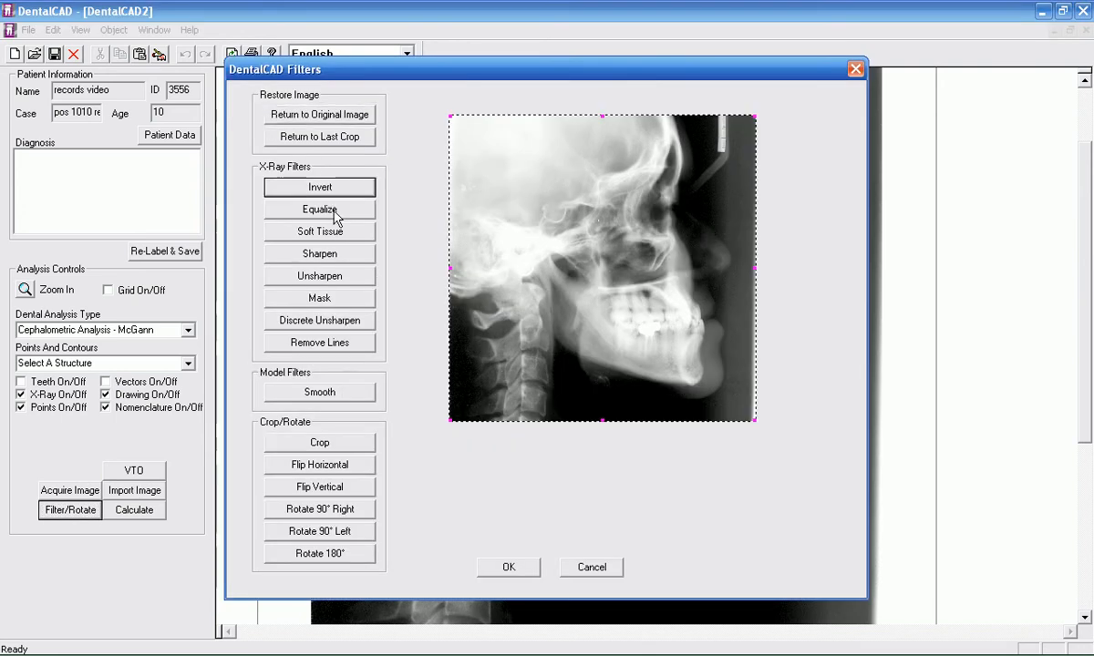
pyautogui.click(509, 567)
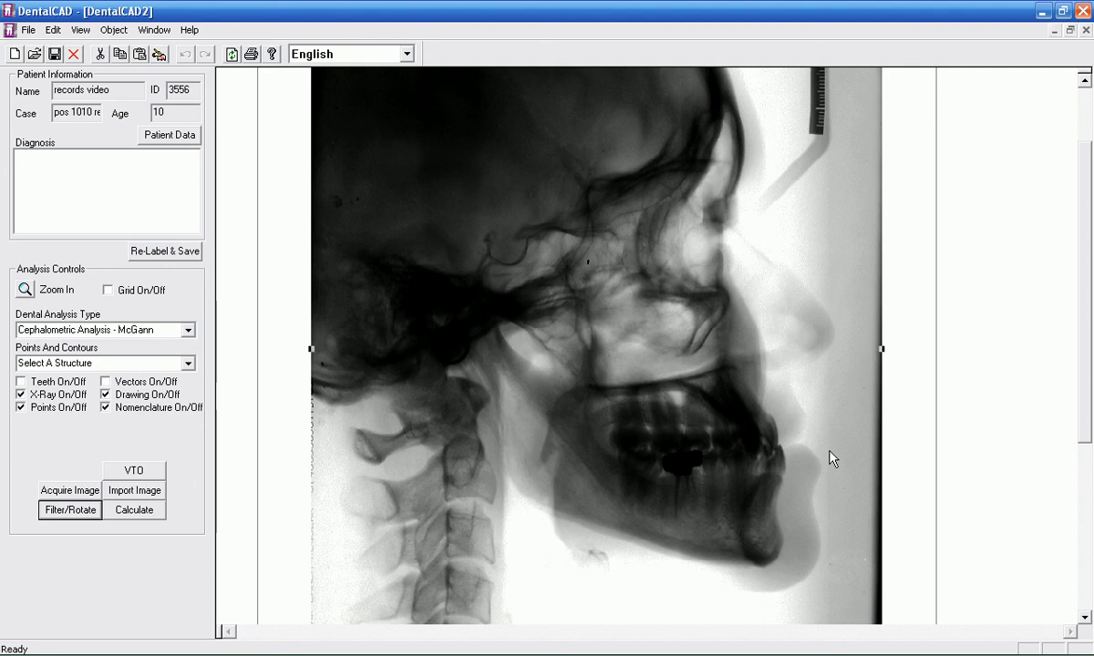
# Step: Starting from Nasion, place the Nasion, Sella, Porion and Orbitale landmarks on the inverted X-ray
pyautogui.click(187, 363)
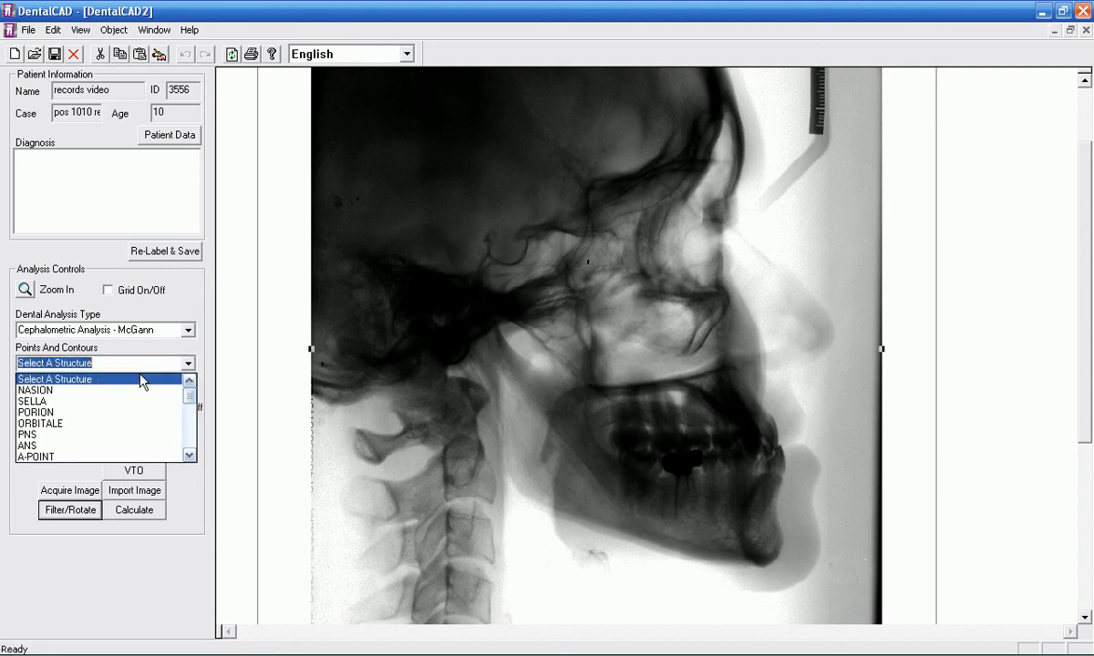
pyautogui.click(131, 390)
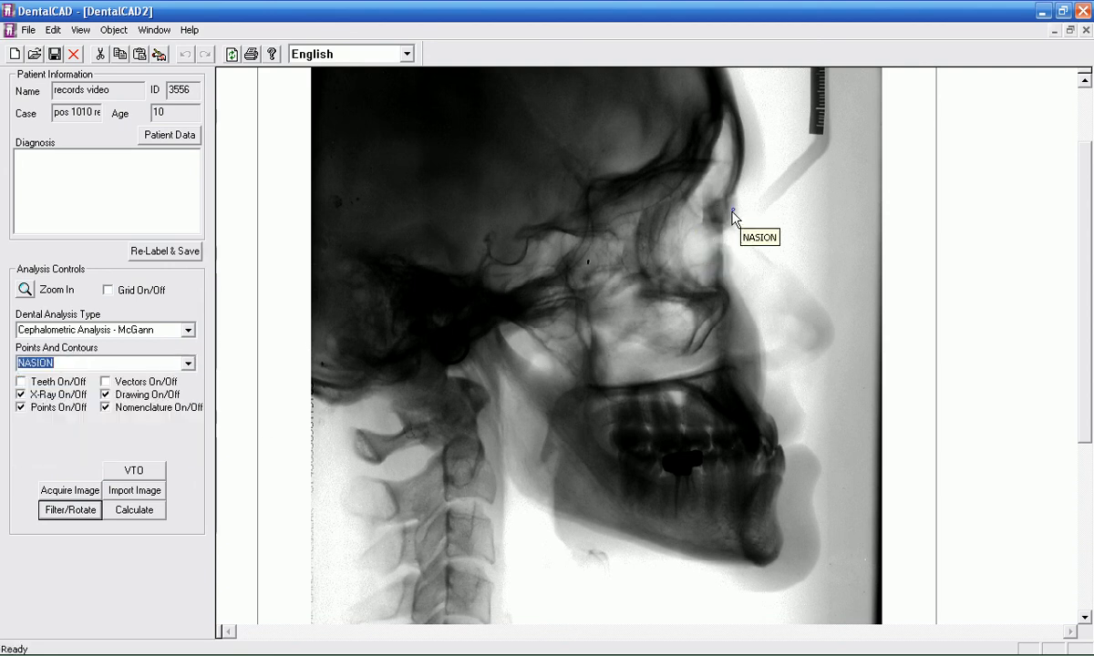
pyautogui.click(508, 251)
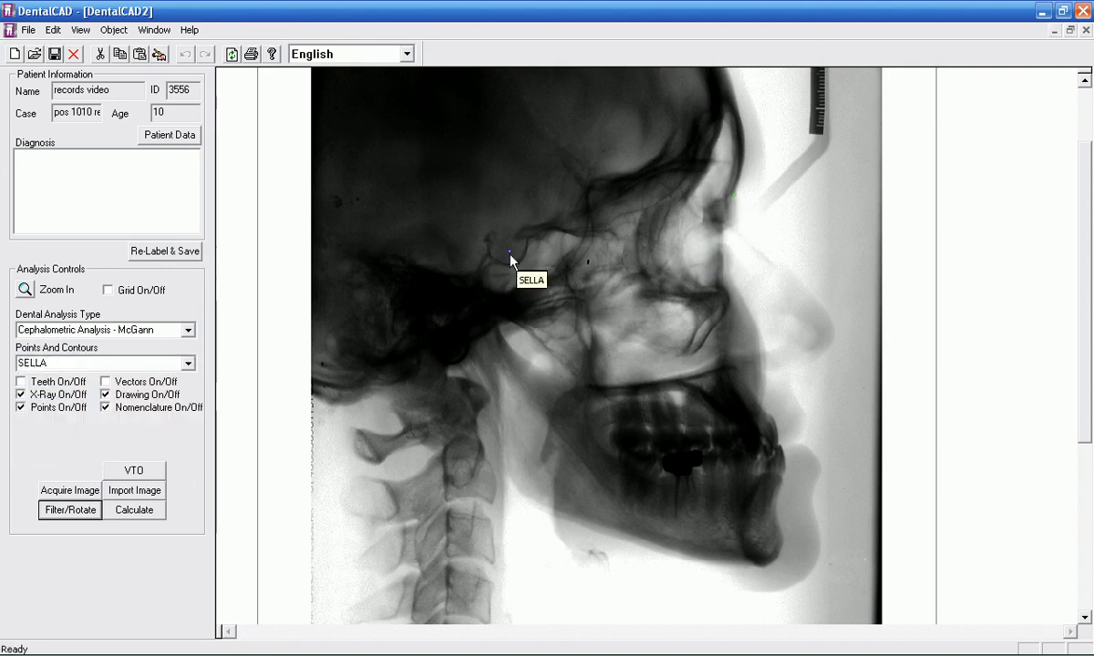
pyautogui.click(508, 252)
pyautogui.click(439, 316)
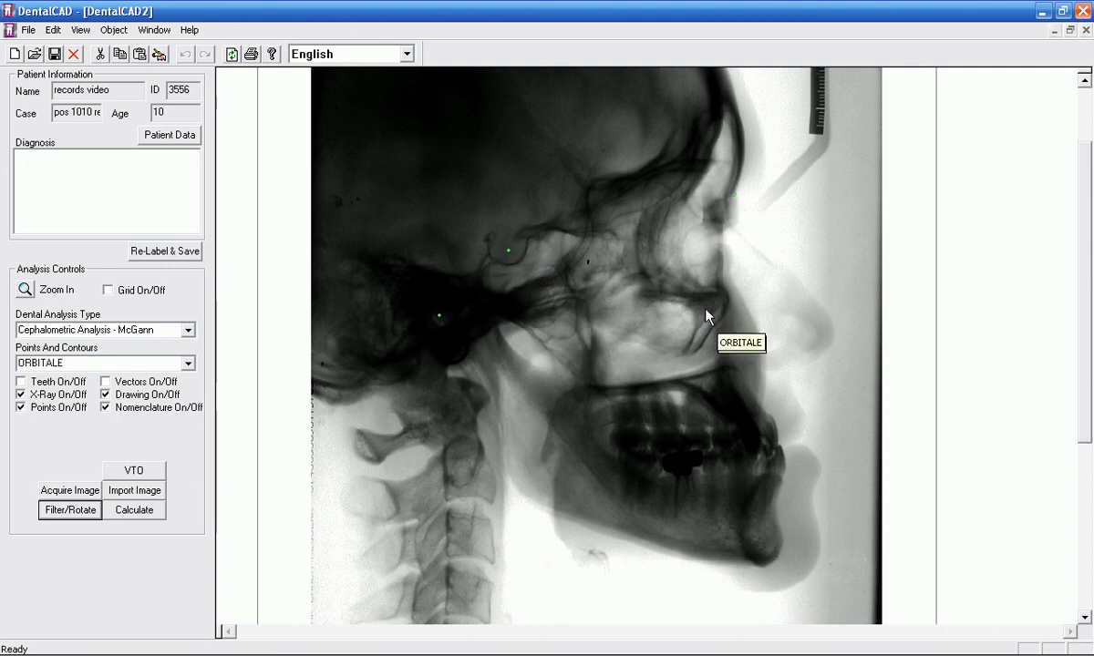
pyautogui.click(706, 291)
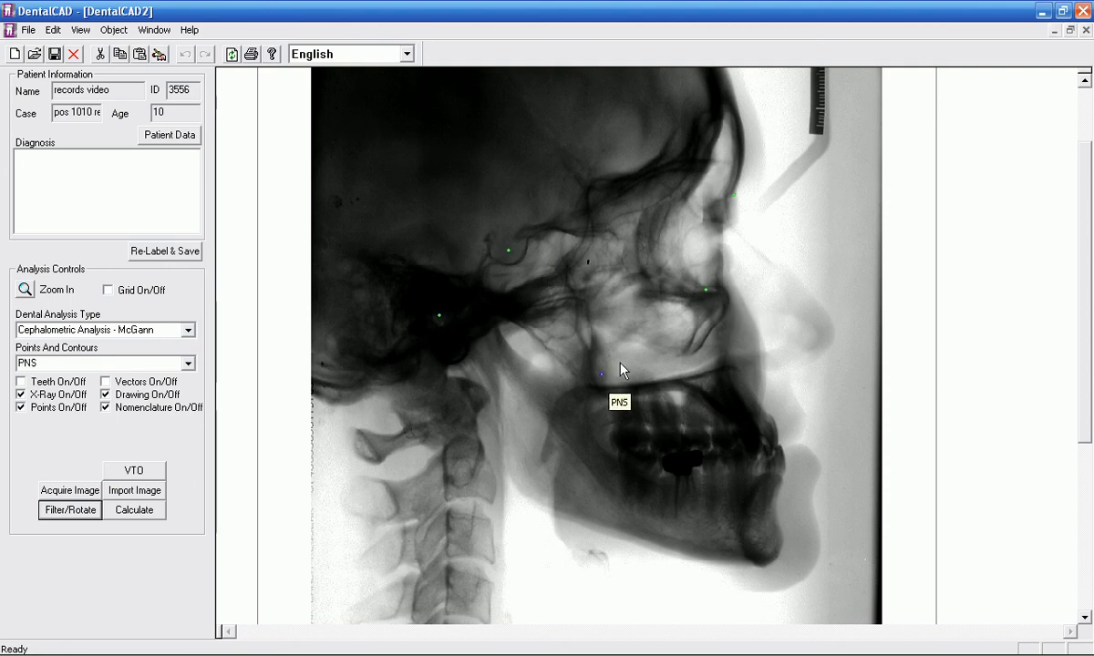
# Step: Place PNS and ANS at the back and front of the palate, and A-Point on the upper jaw's front contour
pyautogui.click(580, 389)
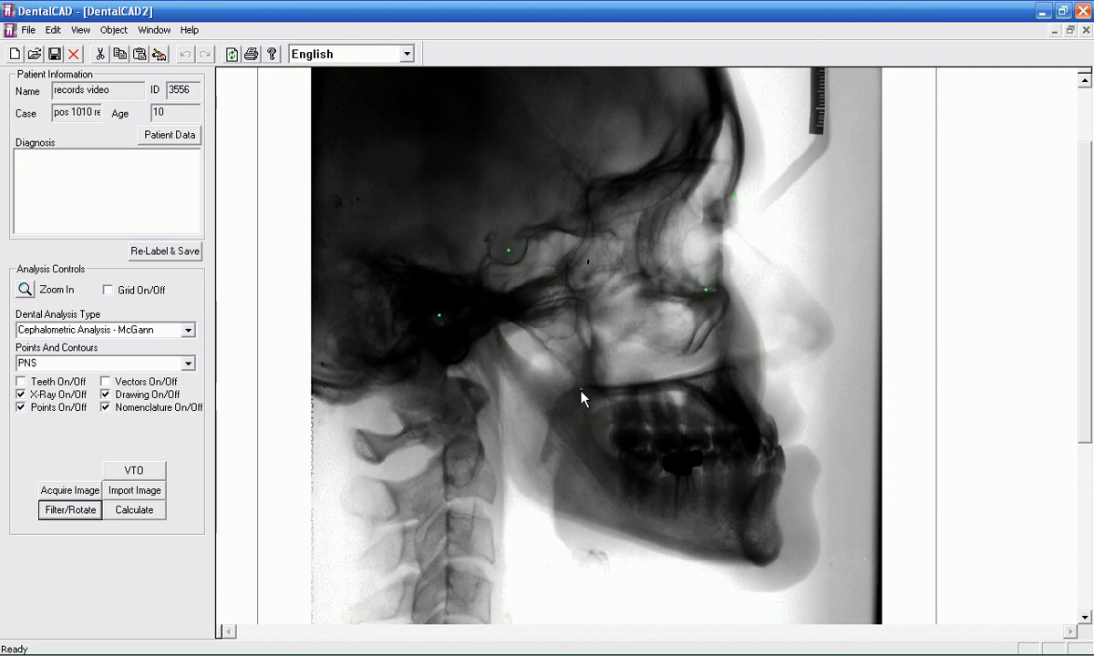
pyautogui.click(763, 361)
pyautogui.click(749, 381)
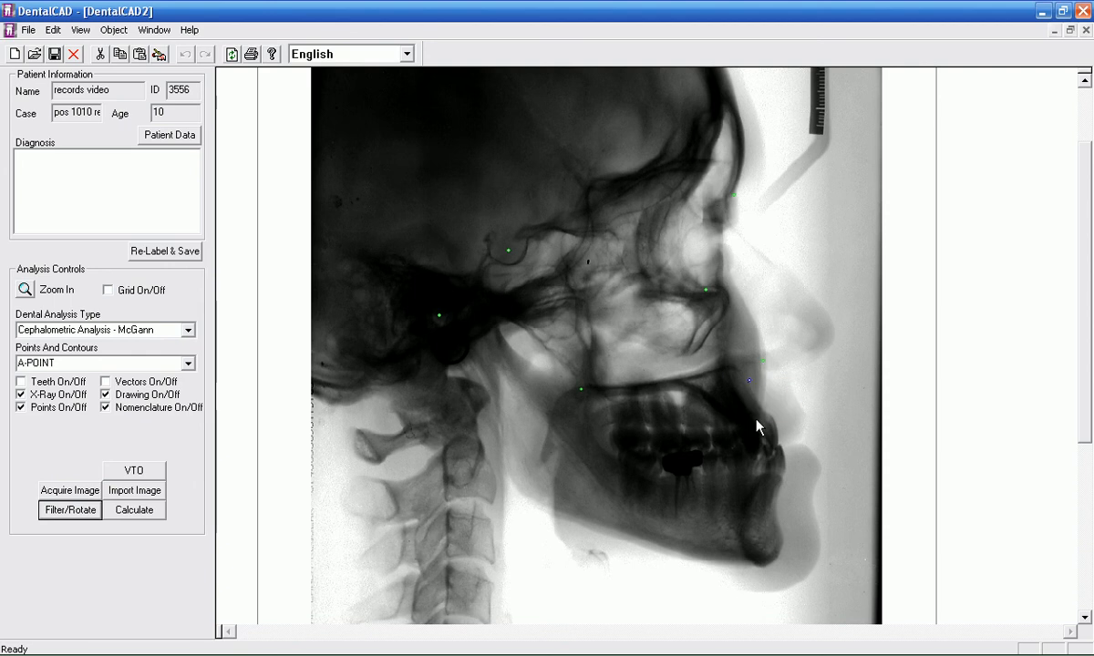
# Step: Place the mandibular landmarks B-Point, Pogonion, Gnathion, Menton, Gonion, Articulare and Condylion along the lower jaw
pyautogui.click(779, 531)
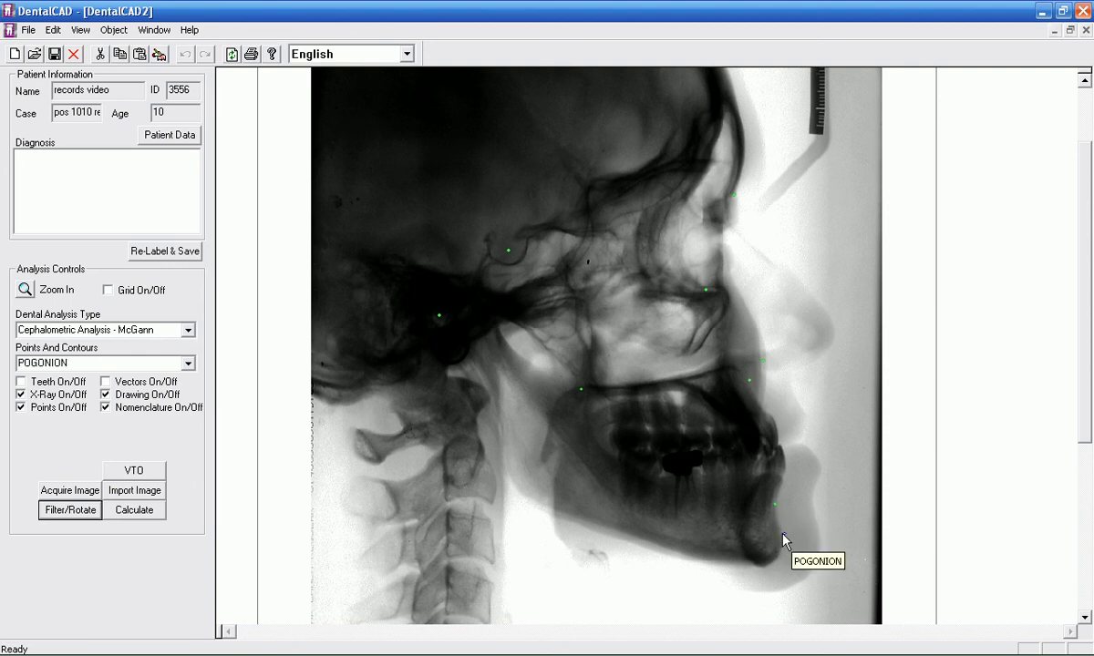
pyautogui.click(782, 544)
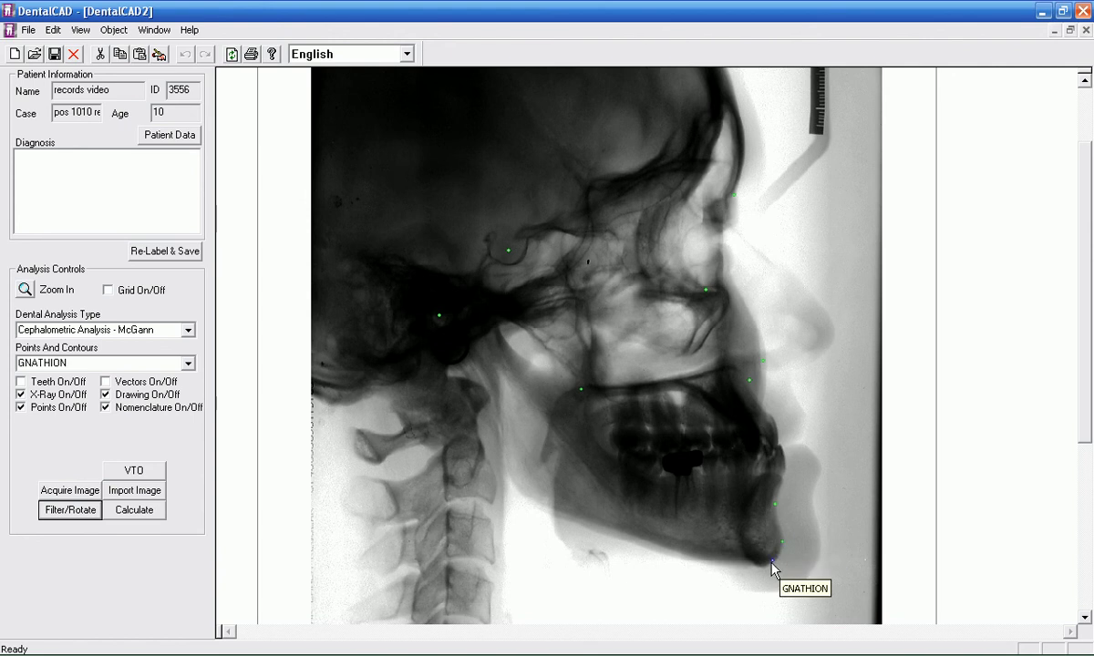
pyautogui.click(771, 562)
pyautogui.click(760, 566)
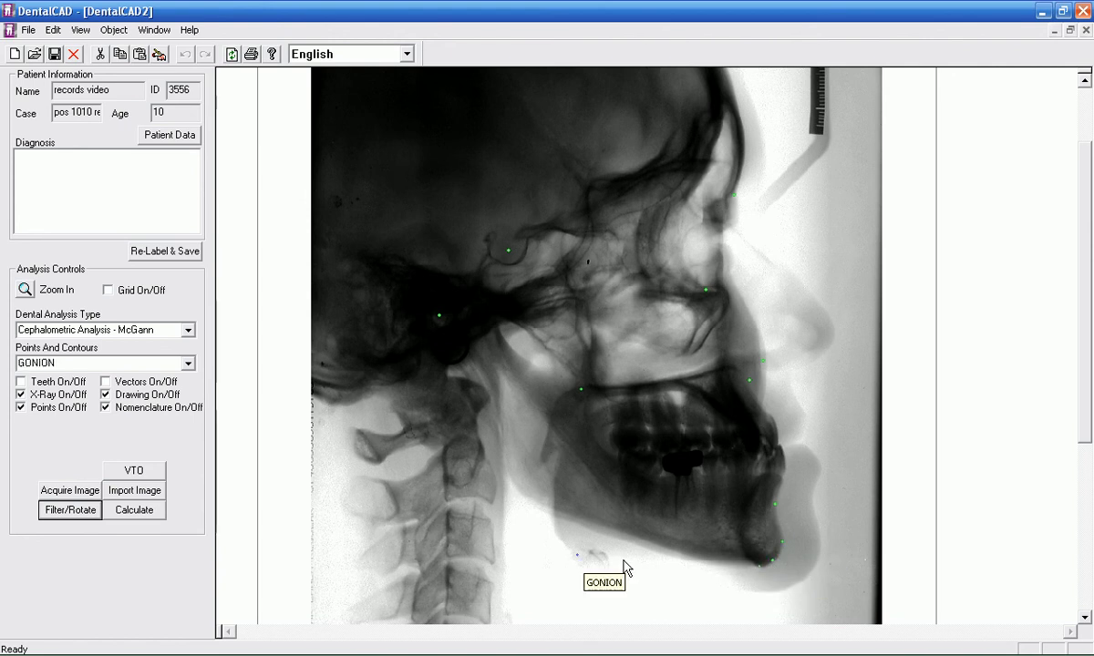
pyautogui.click(542, 506)
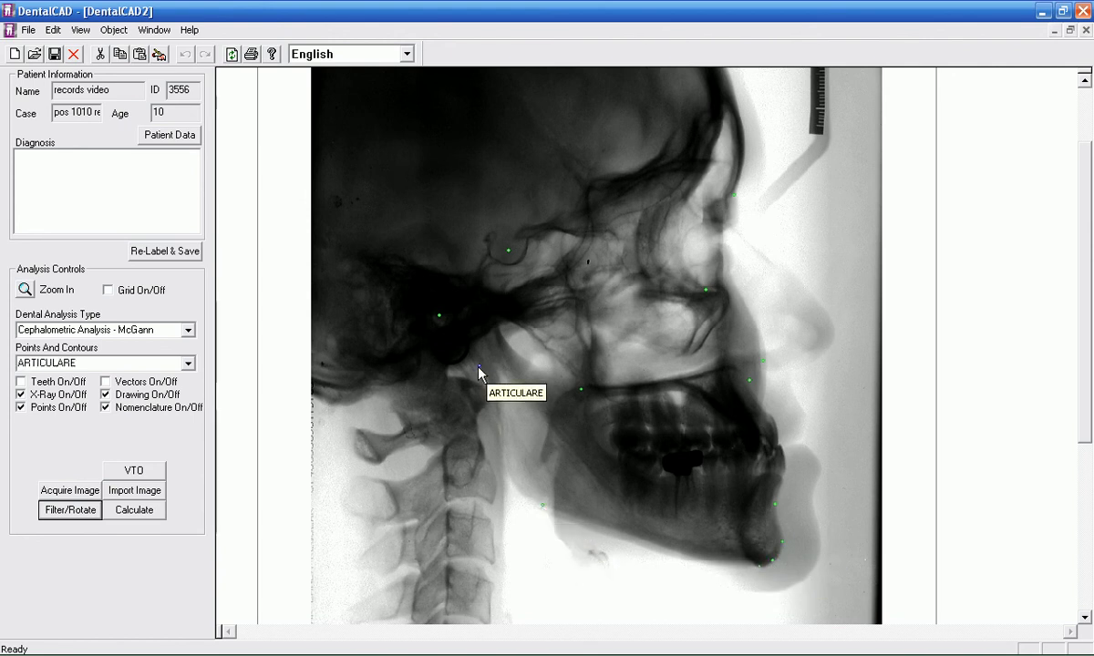
pyautogui.click(472, 344)
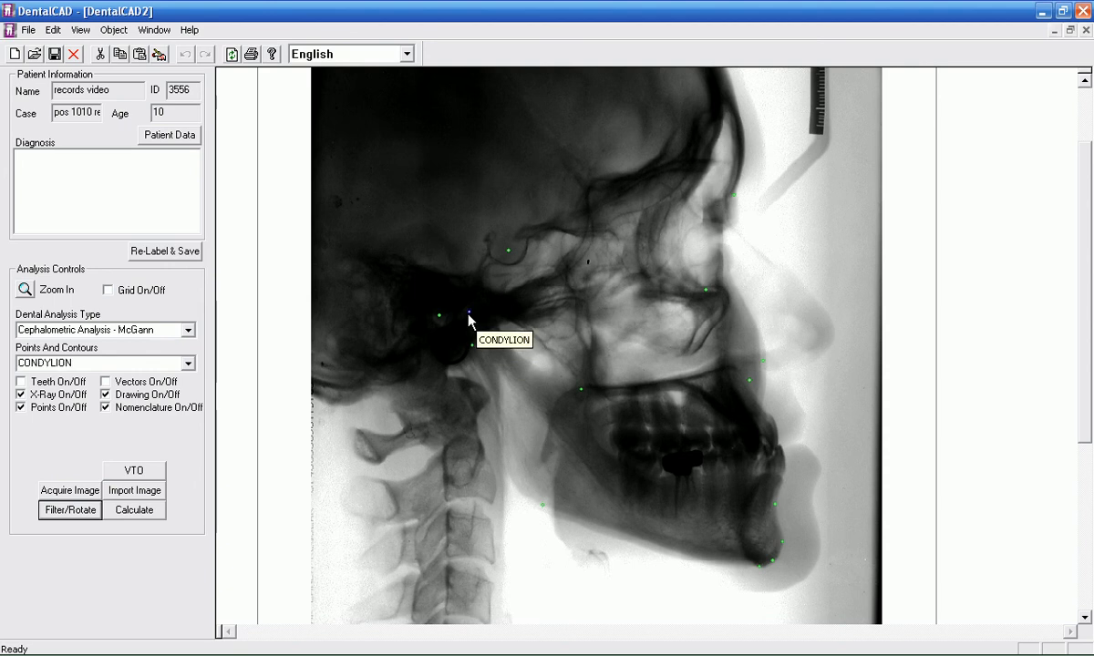
pyautogui.click(468, 312)
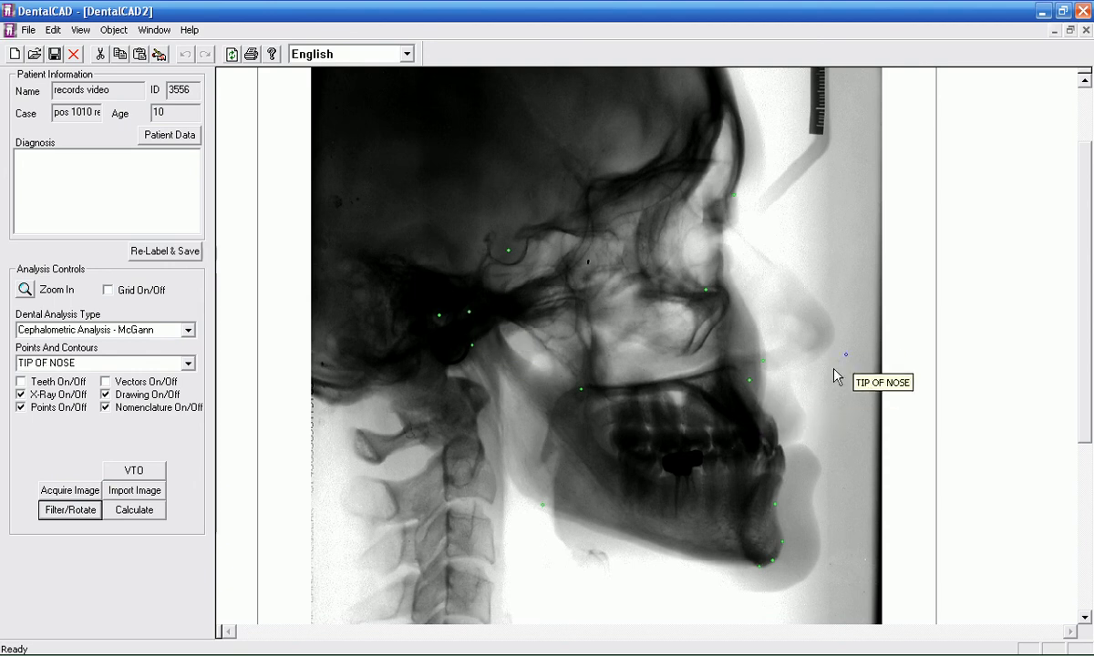
# Step: Place Tip of Nose, Subnasale, the incisor contact point, the soft-tissue chin point and the tips of the lower and upper lips
pyautogui.click(833, 336)
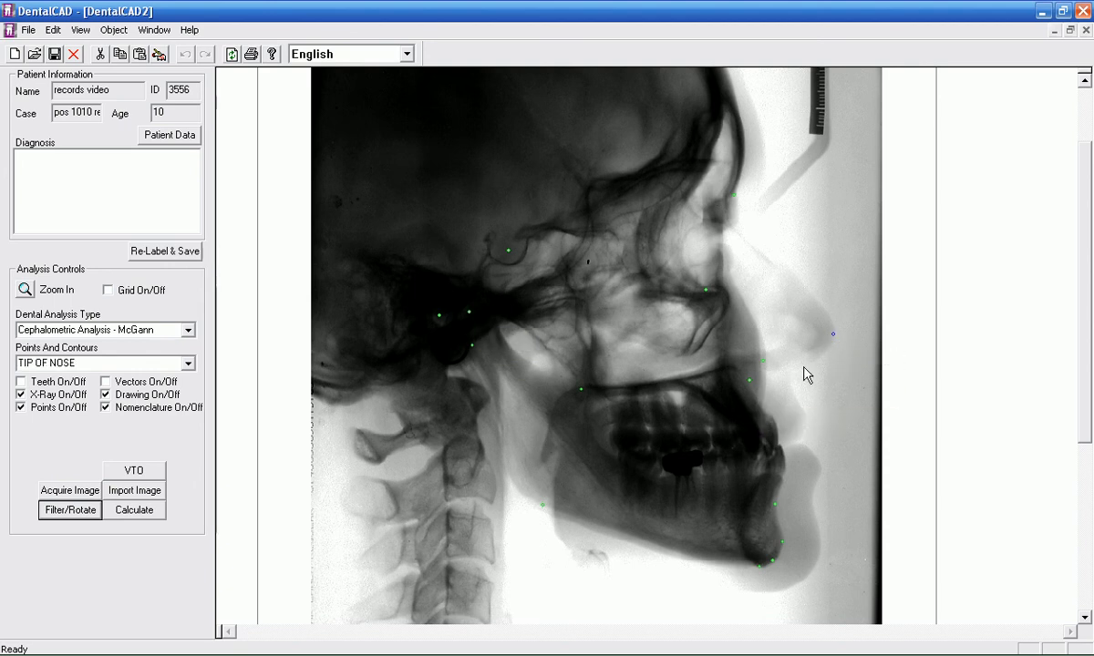
pyautogui.click(786, 374)
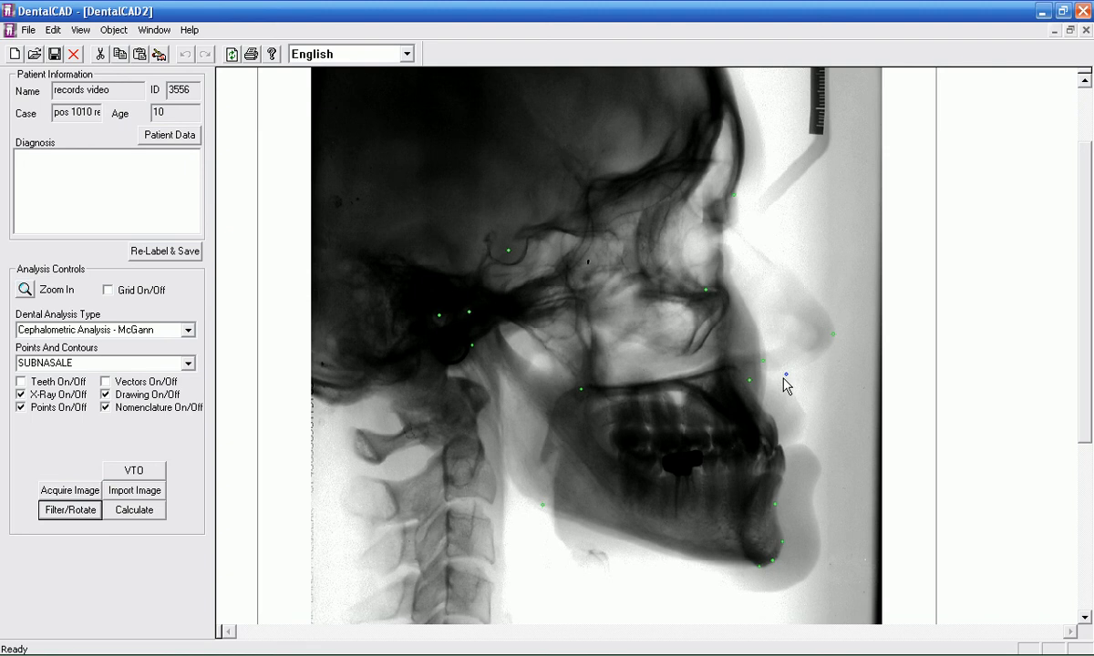
pyautogui.click(780, 445)
pyautogui.click(819, 552)
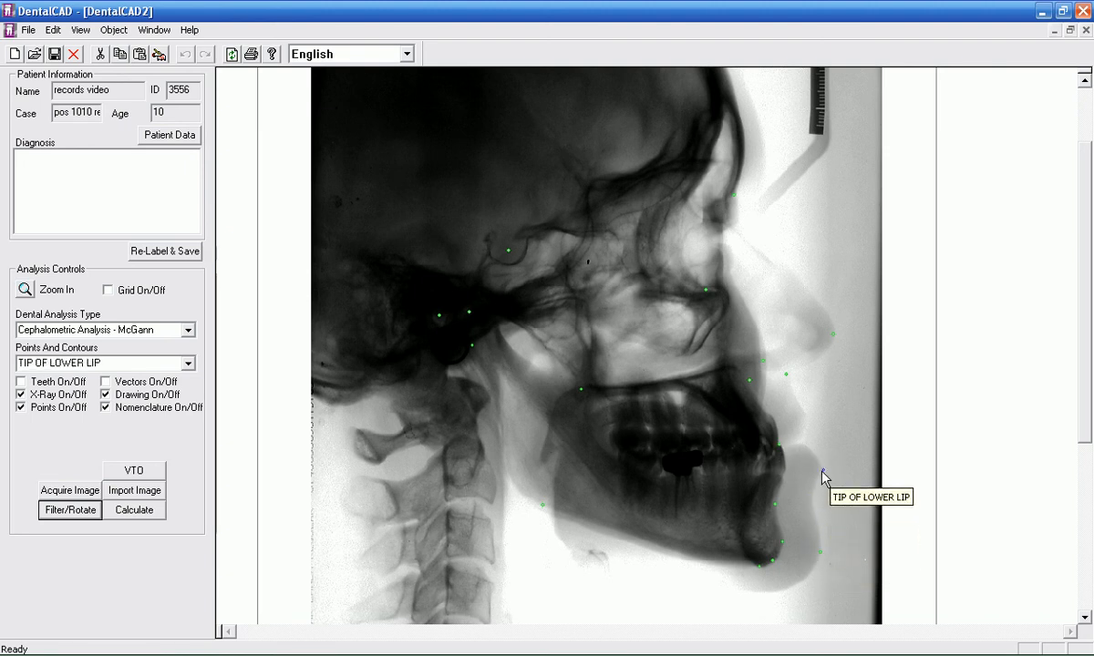
pyautogui.click(824, 471)
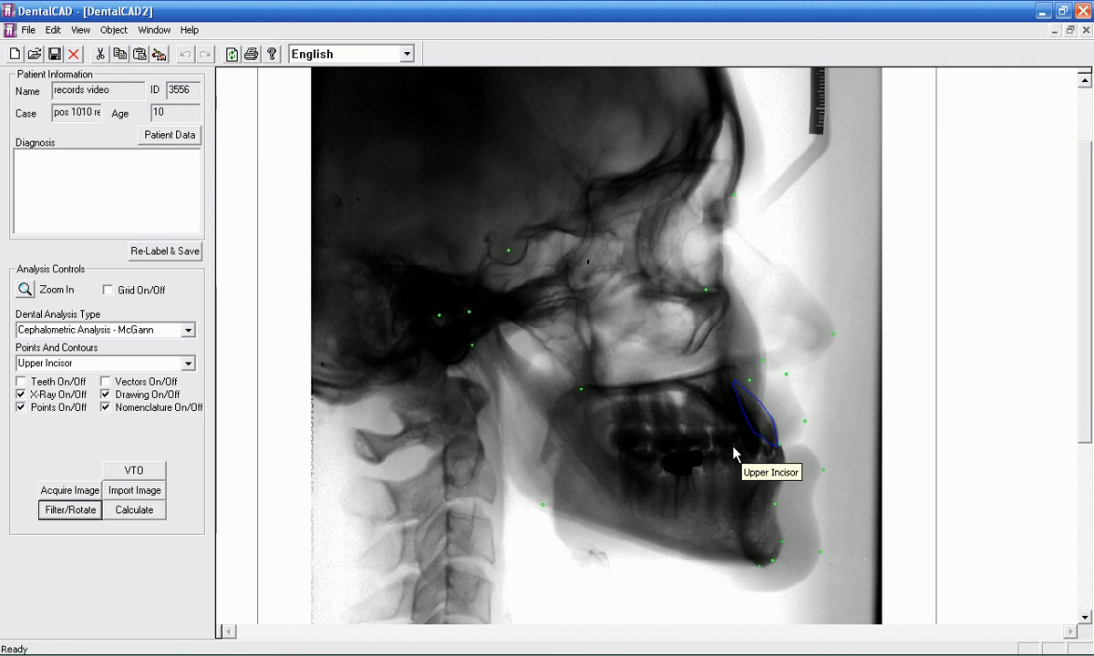
# Step: Fit the Upper Incisor and Lower Incisor outlines to the front teeth, adjusting their root ends to the X-ray
pyautogui.click(757, 414)
pyautogui.moveTo(733, 380)
pyautogui.mouseDown()
pyautogui.moveTo(719, 387)
pyautogui.moveTo(730, 381)
pyautogui.mouseUp()
pyautogui.click(748, 513)
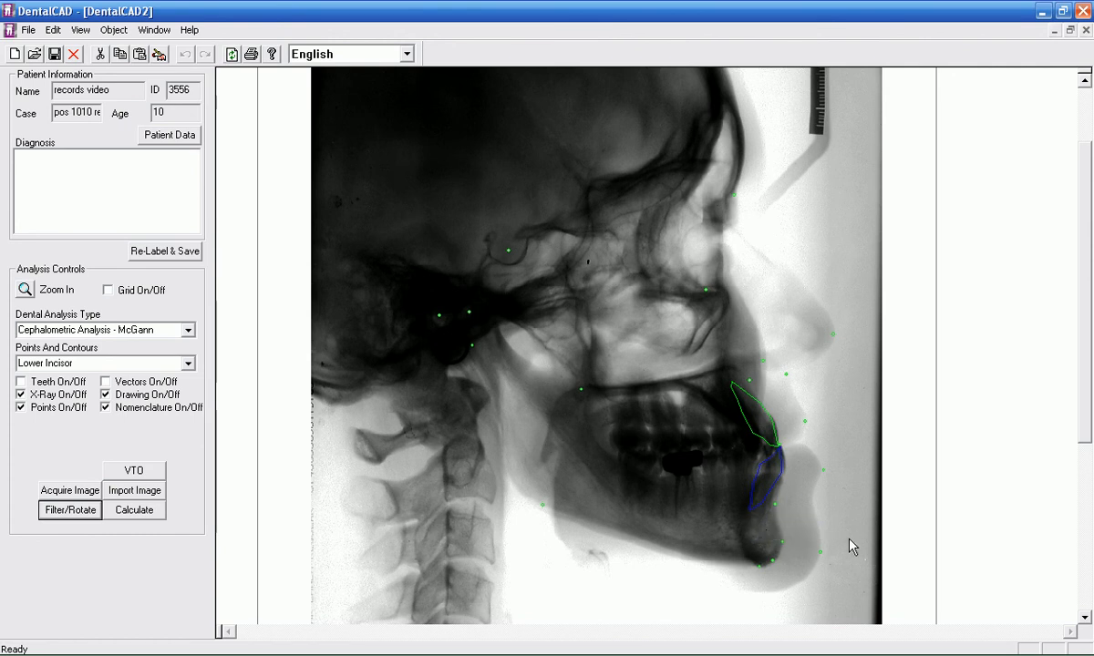
pyautogui.click(761, 497)
pyautogui.moveTo(749, 510); pyautogui.dragTo(758, 511)
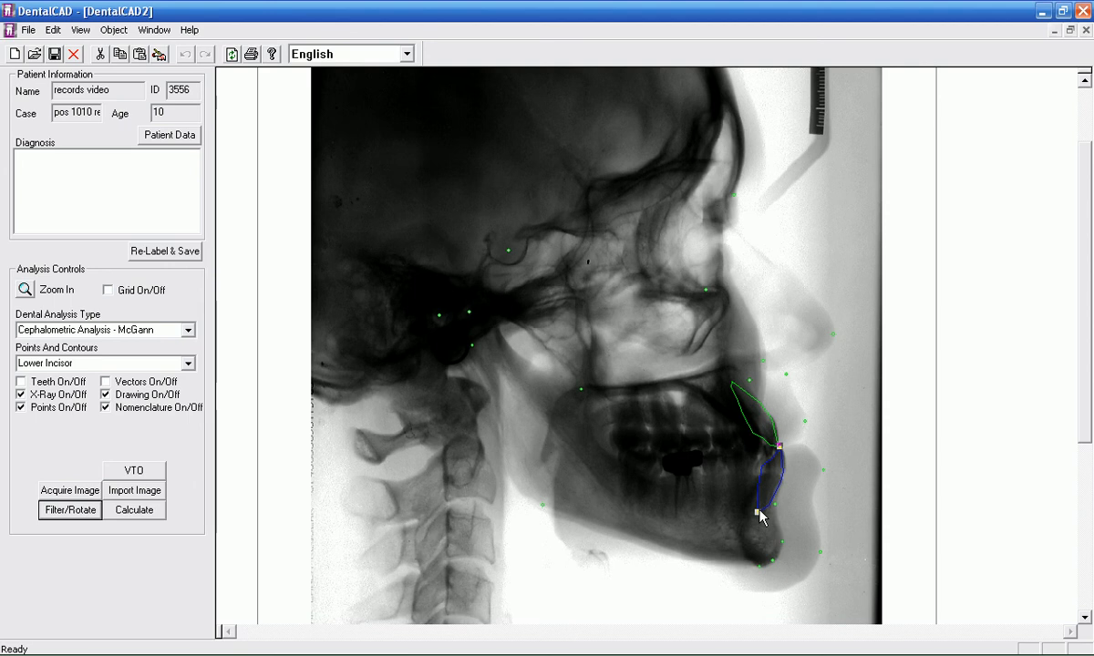
pyautogui.click(716, 511)
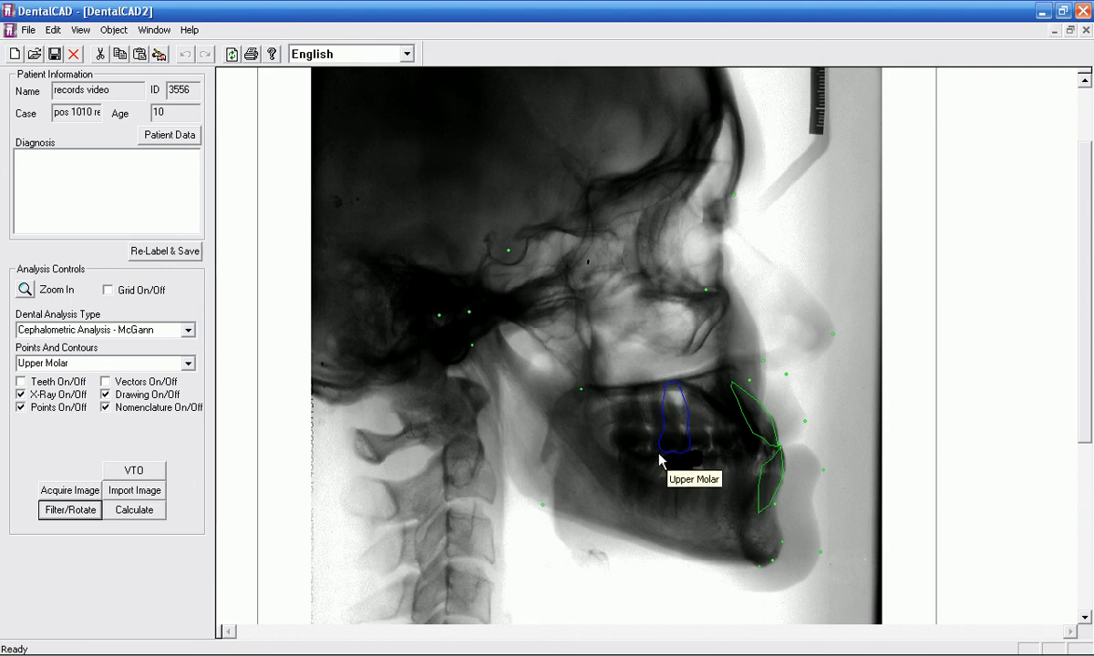
# Step: Fit the Upper Molar outline over the upper first molar, with its crown directly above the dark filling
pyautogui.click(677, 452)
pyautogui.click(655, 385)
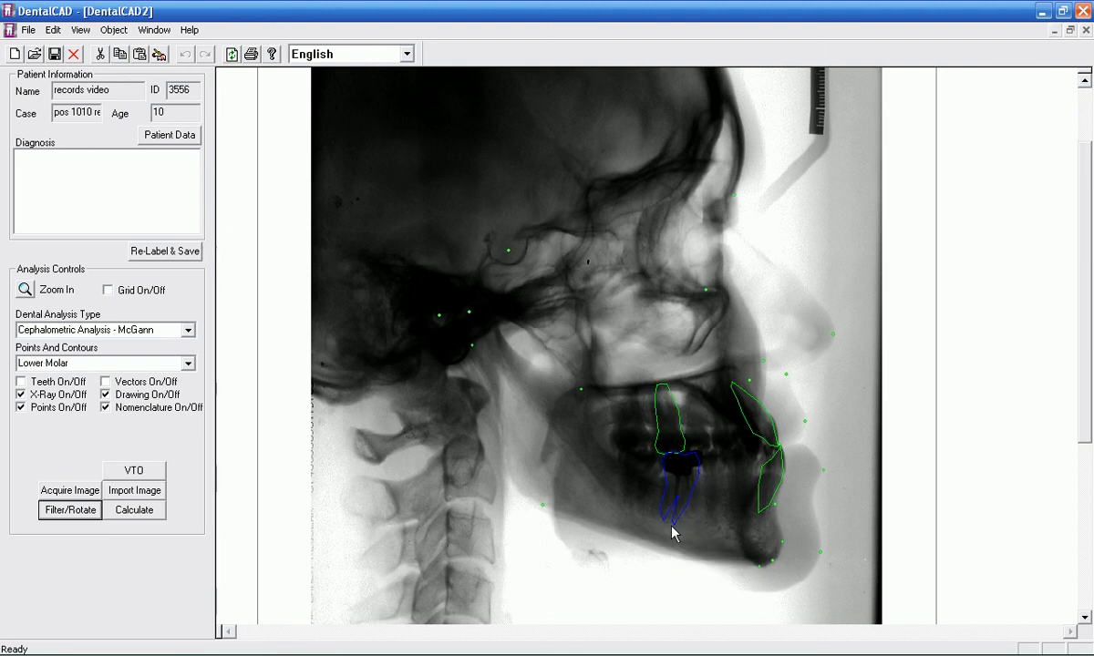
# Step: Fit the Lower Molar outline under the upper molar and trace the Symphysis contour from the chin's lower edge up behind the lower incisor
pyautogui.click(675, 523)
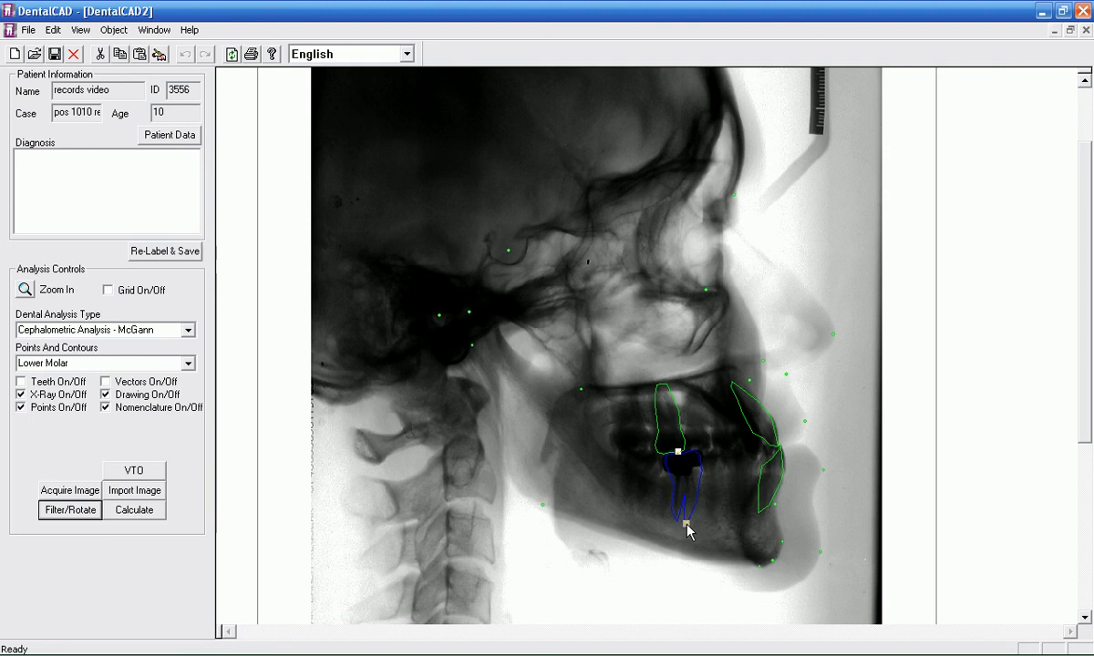
pyautogui.click(740, 564)
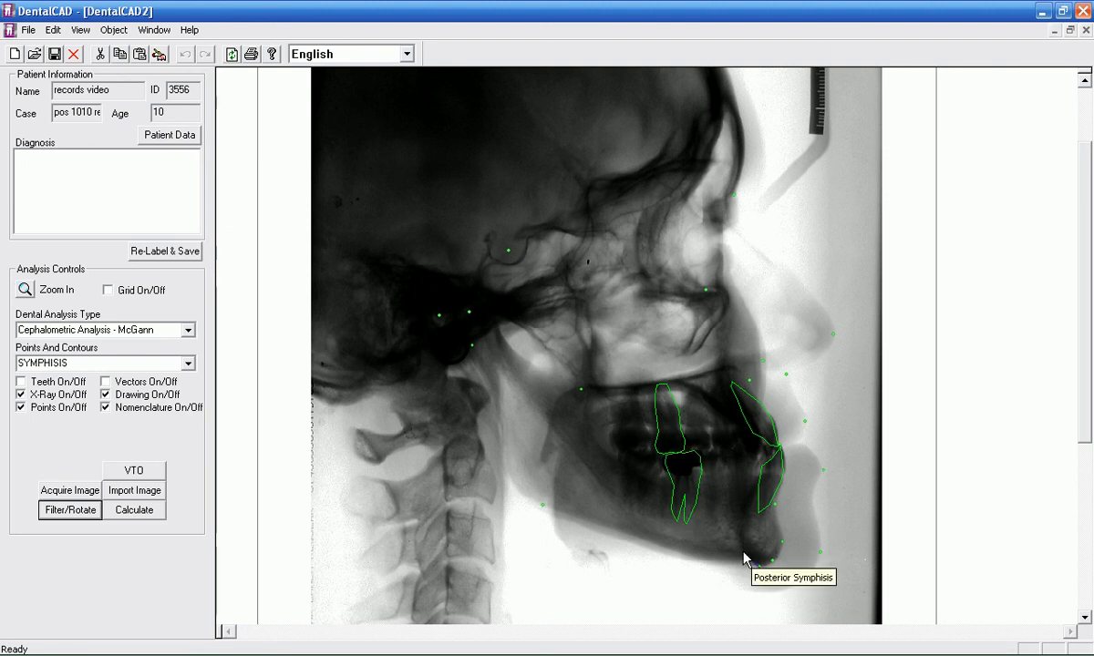
pyautogui.click(733, 518)
pyautogui.click(758, 474)
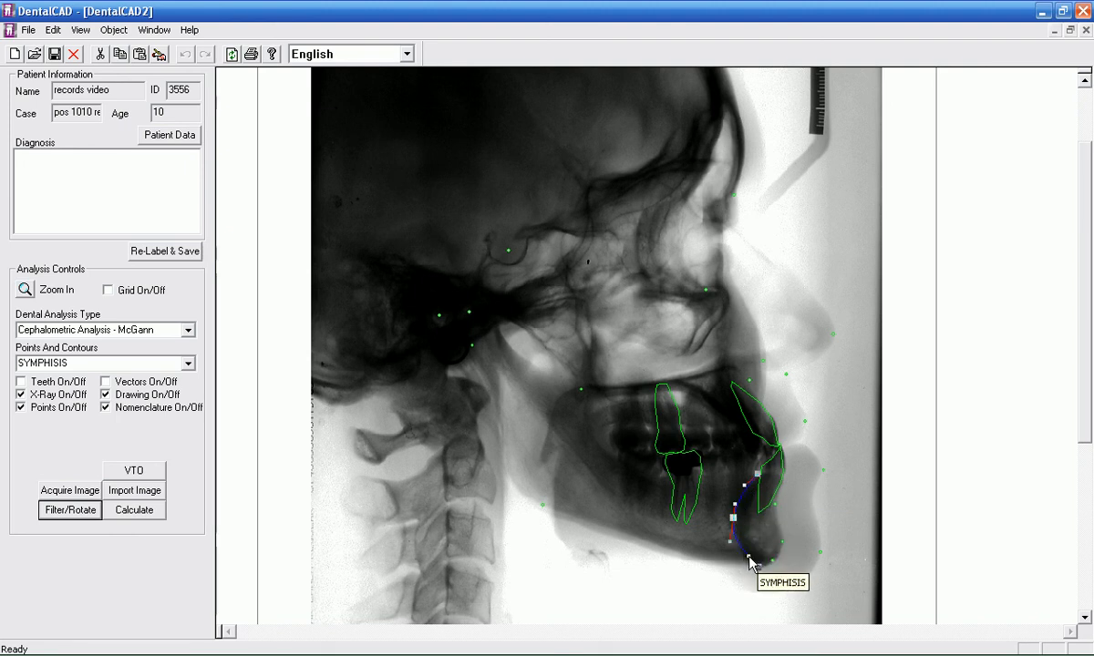
pyautogui.click(795, 572)
# Step: Trace the Mandible contour from below the lower incisor around the chin, along the lower border and up to the condyle, rounding the jaw angle
pyautogui.click(781, 478)
pyautogui.click(777, 490)
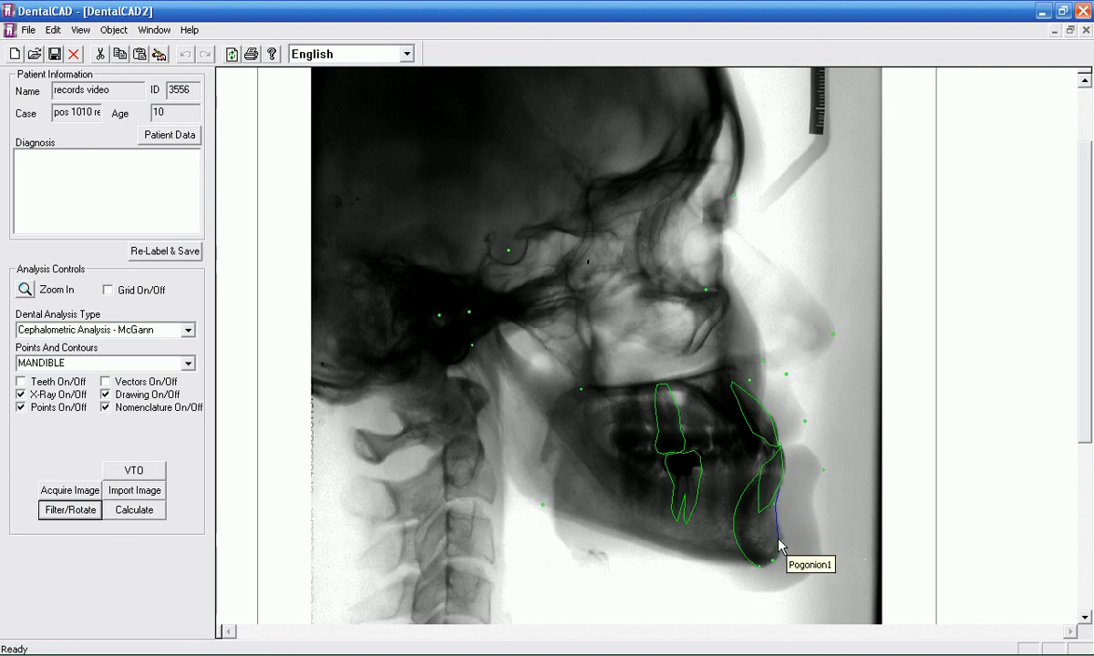
pyautogui.click(781, 543)
pyautogui.click(772, 558)
pyautogui.click(759, 566)
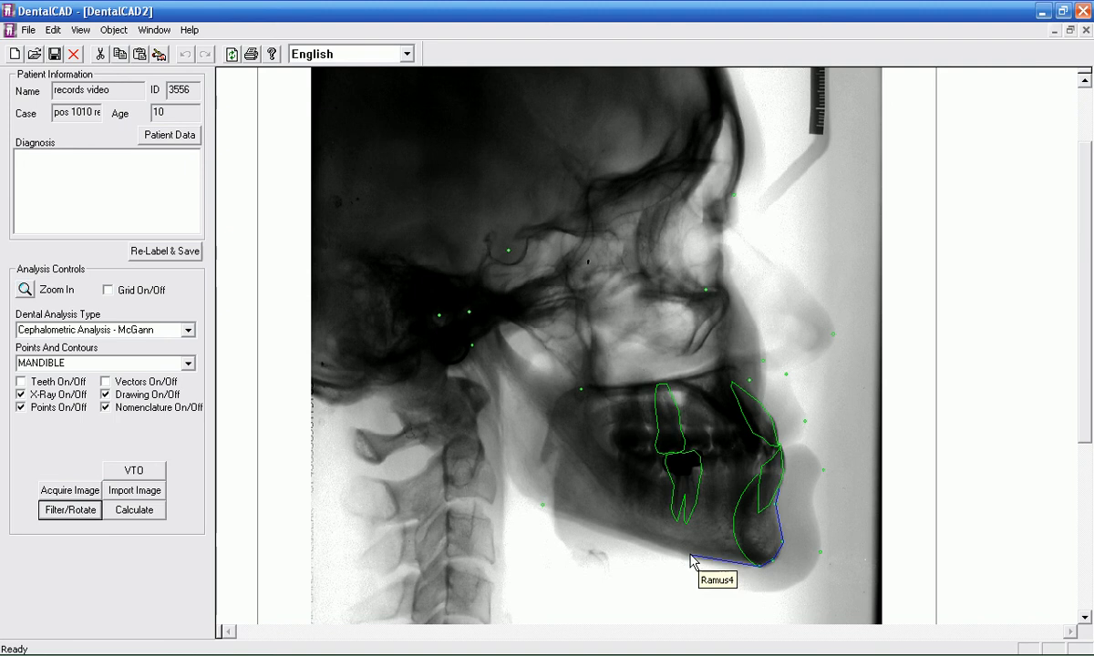
pyautogui.click(557, 515)
pyautogui.click(508, 467)
pyautogui.click(508, 462)
pyautogui.click(471, 350)
pyautogui.click(461, 318)
pyautogui.click(495, 315)
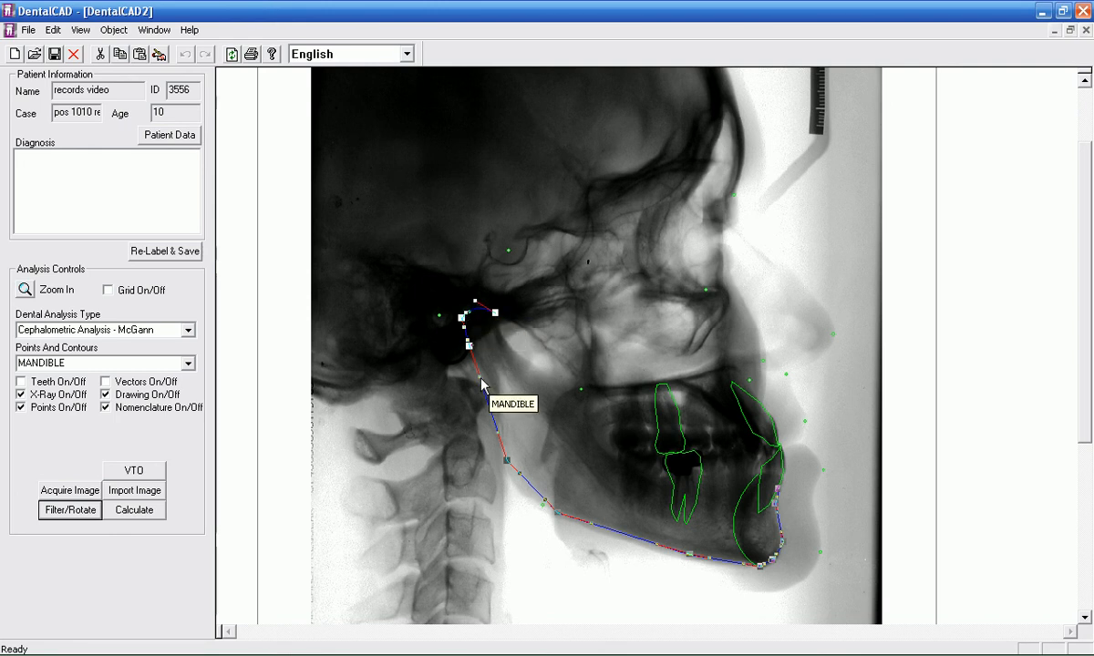
pyautogui.moveTo(511, 470); pyautogui.dragTo(512, 499)
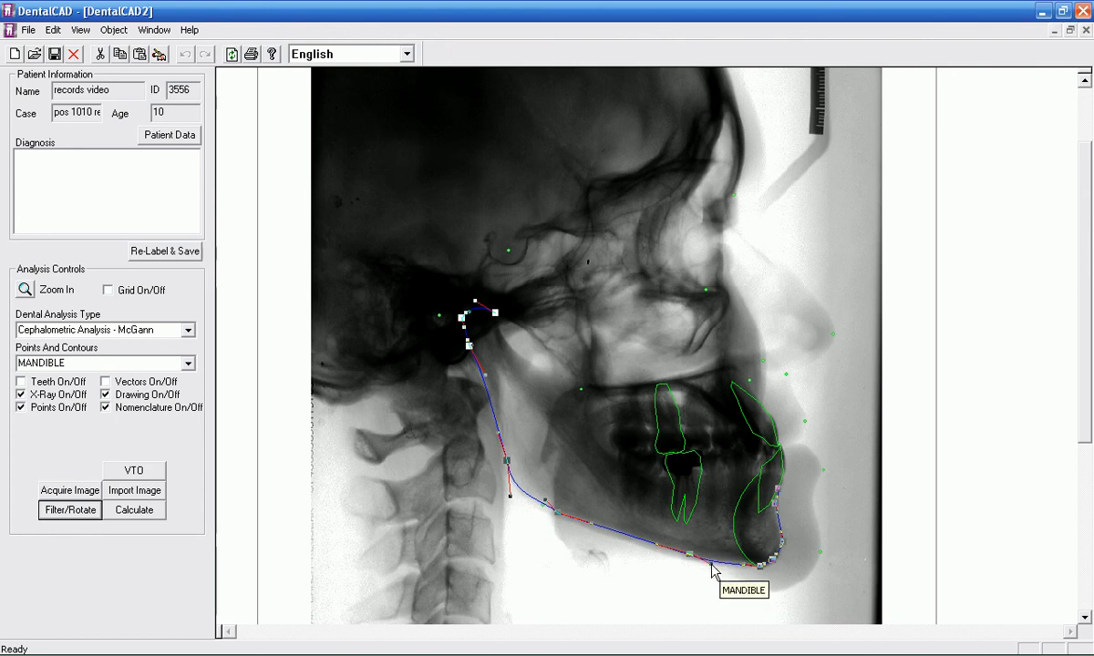
pyautogui.click(796, 460)
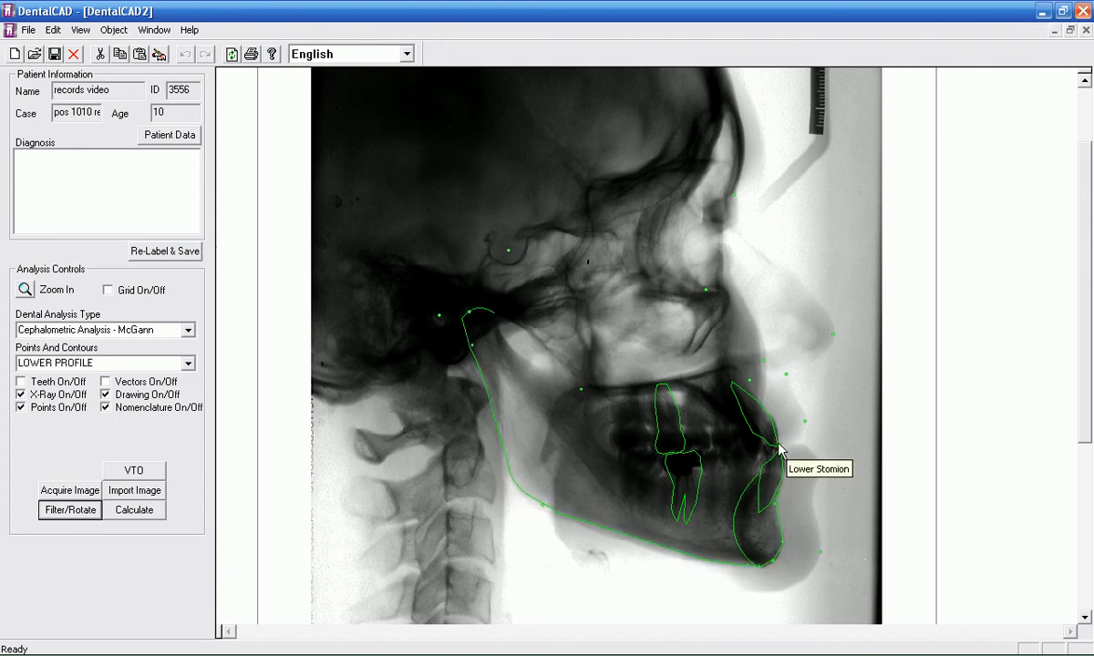
# Step: Trace the Lower Profile contour from Lower Stomion over the lower lip to beneath the soft-tissue chin, curving it to the labial sulcus
pyautogui.click(822, 471)
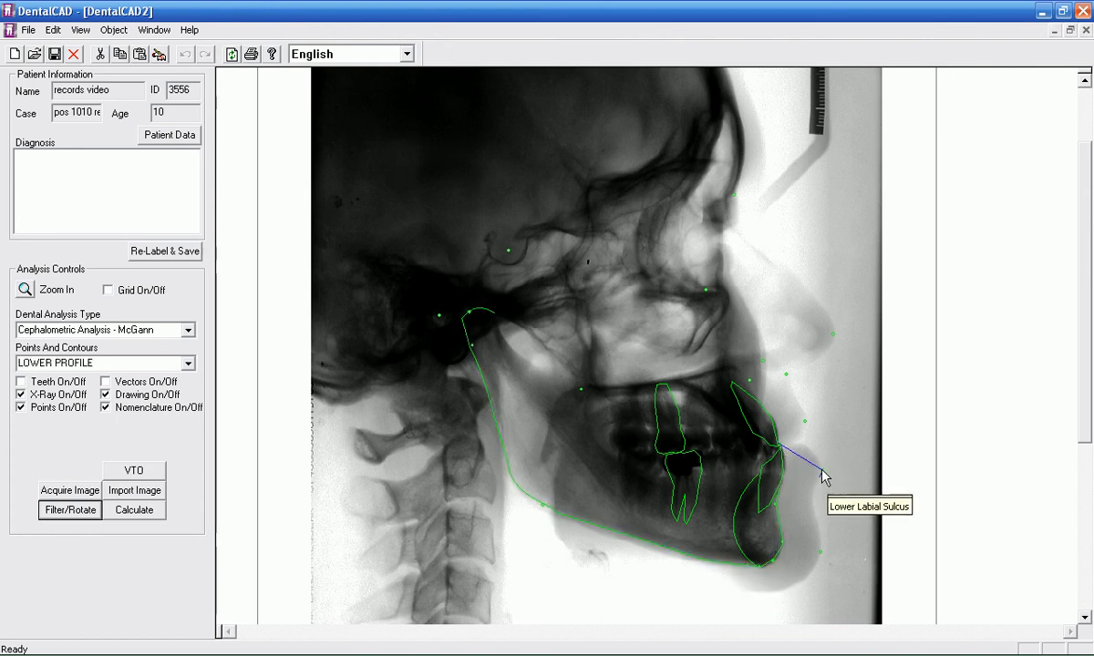
pyautogui.click(818, 540)
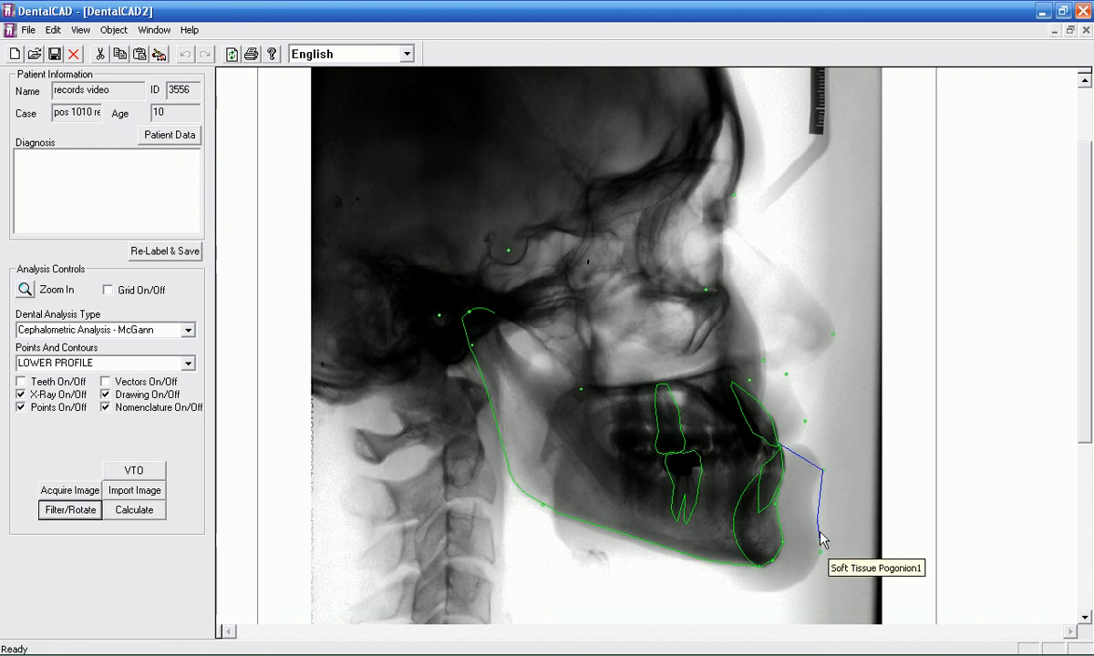
pyautogui.click(812, 572)
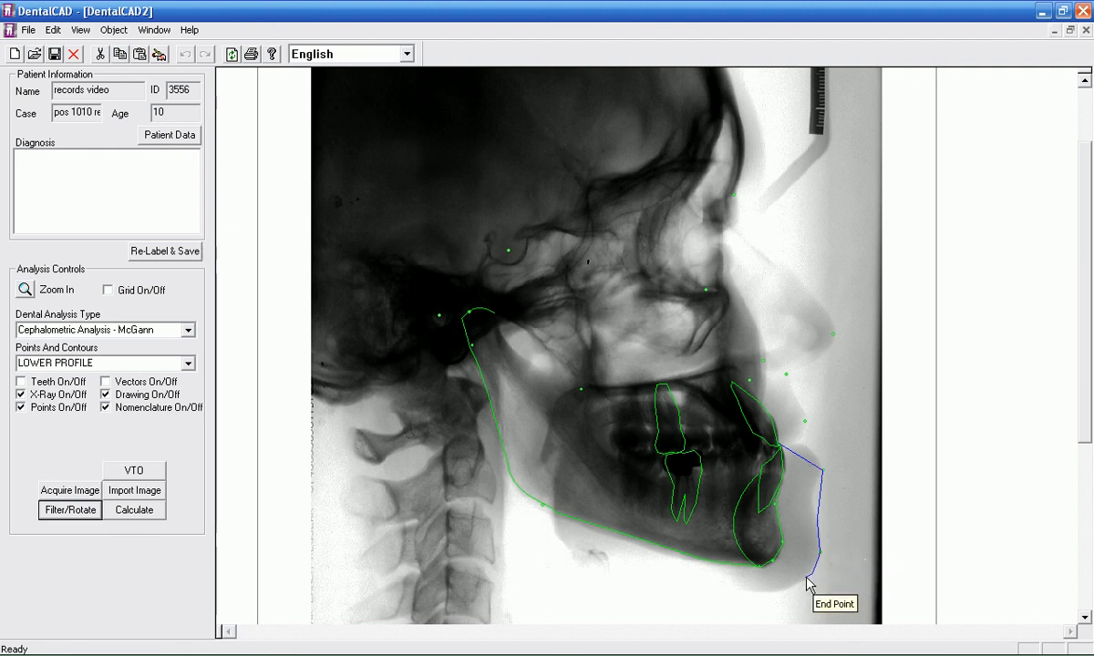
pyautogui.click(796, 581)
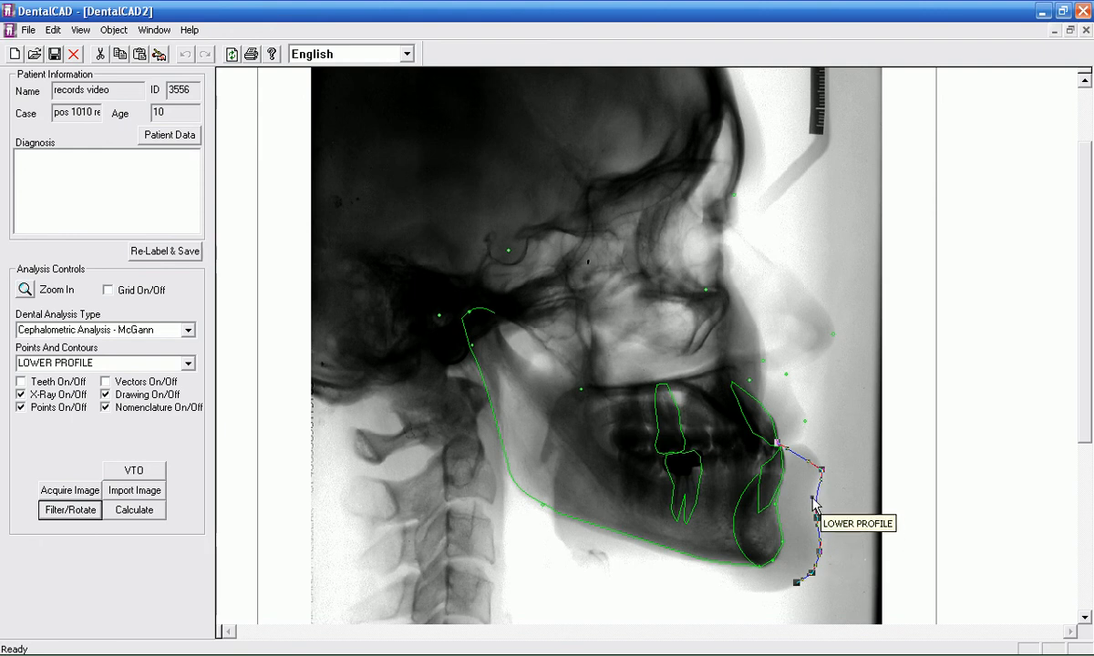
pyautogui.moveTo(808, 497); pyautogui.dragTo(789, 445)
pyautogui.click(775, 254)
# Step: Trace the Upper Profile contour from the forehead over the nose to Upper Stomion, curving it to match the nose and upper lip
pyautogui.click(758, 182)
pyautogui.click(754, 214)
pyautogui.click(833, 338)
pyautogui.click(788, 375)
pyautogui.click(790, 383)
pyautogui.click(805, 424)
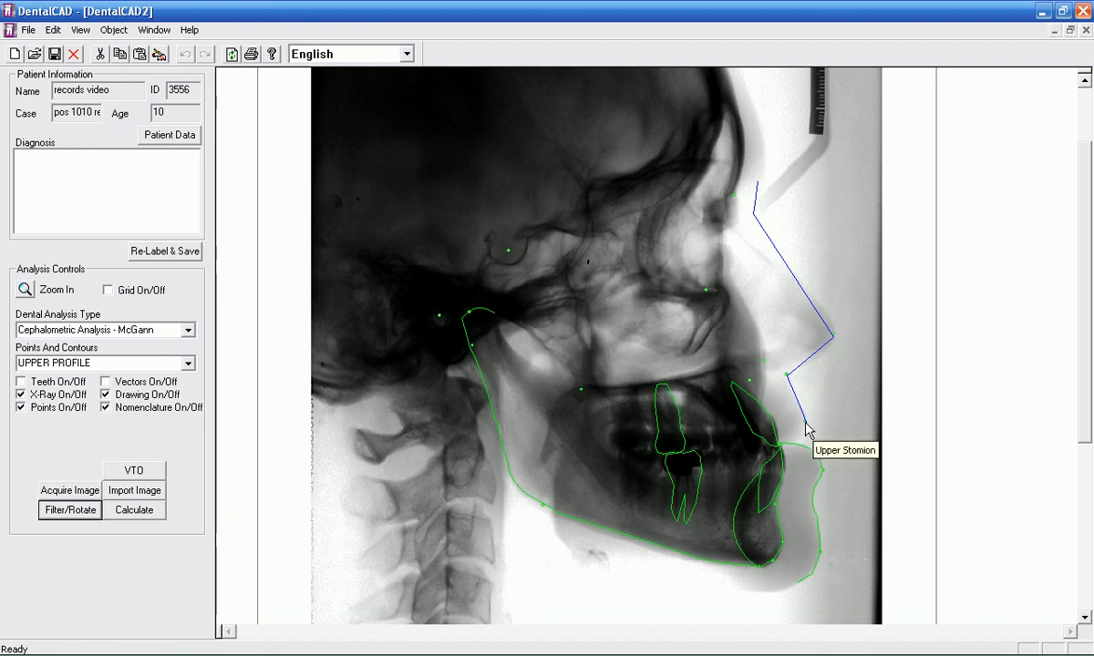
pyautogui.click(782, 444)
pyautogui.moveTo(801, 430); pyautogui.dragTo(786, 394)
pyautogui.moveTo(822, 347); pyautogui.dragTo(829, 354)
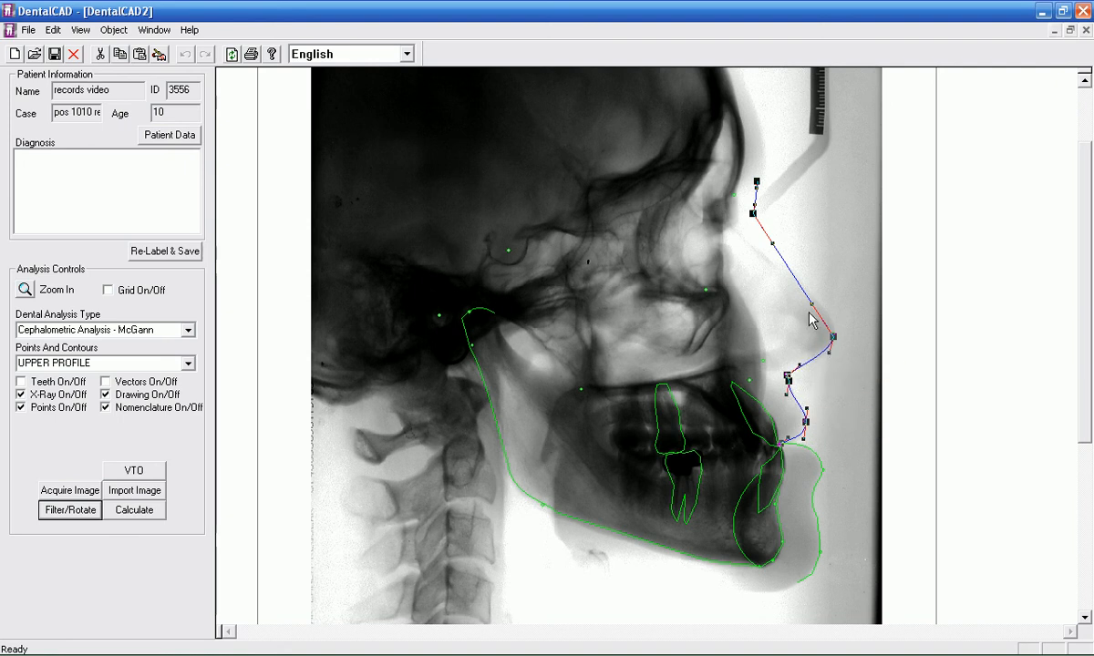
pyautogui.moveTo(812, 304); pyautogui.dragTo(833, 306)
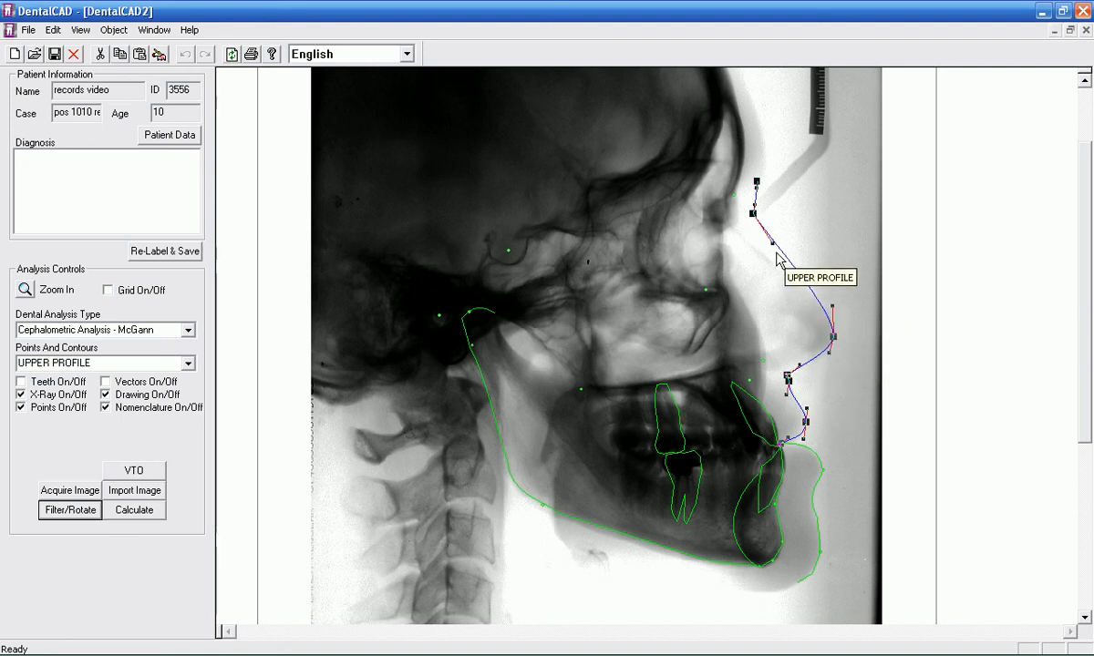
pyautogui.moveTo(773, 243); pyautogui.dragTo(764, 248)
pyautogui.click(765, 381)
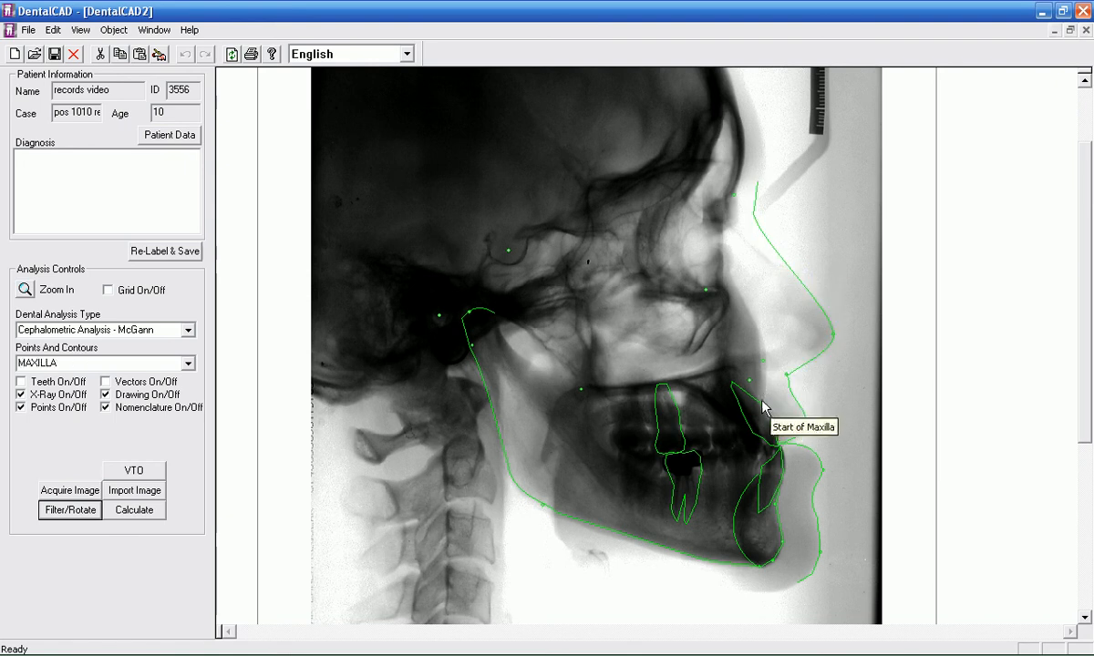
# Step: Trace the Maxilla contour from above the upper incisor along the nasal floor and back along the palate, smoothing its curves to the X-ray
pyautogui.click(764, 404)
pyautogui.click(760, 401)
pyautogui.click(763, 366)
pyautogui.click(728, 365)
pyautogui.click(722, 351)
pyautogui.click(711, 370)
pyautogui.click(581, 387)
pyautogui.click(687, 393)
pyautogui.click(747, 429)
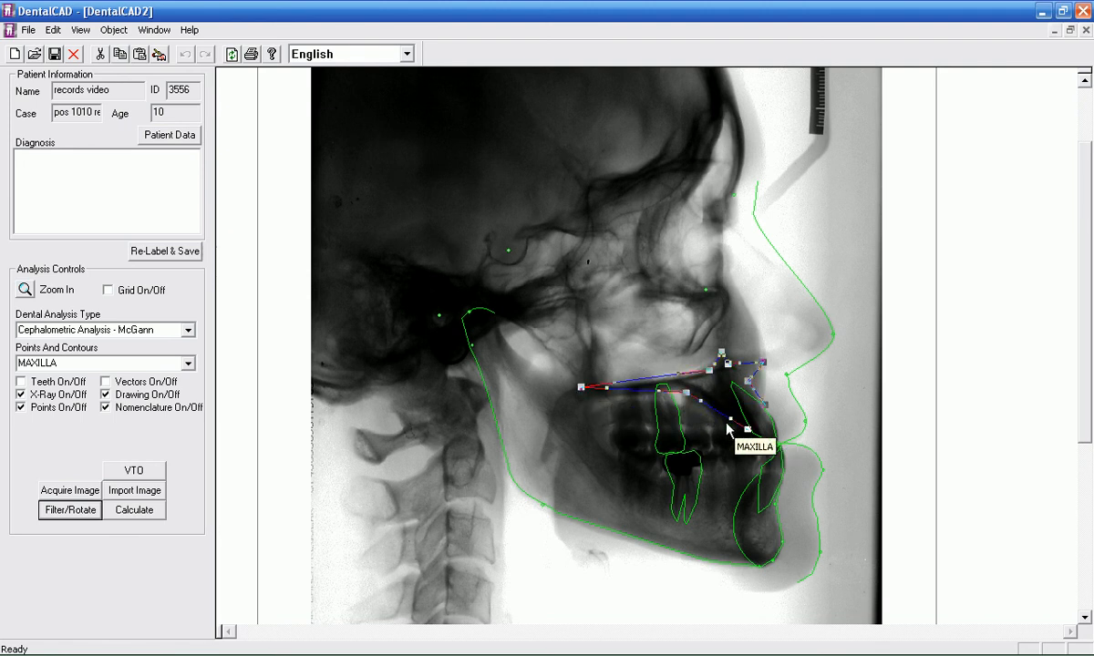
pyautogui.moveTo(730, 419); pyautogui.dragTo(720, 422)
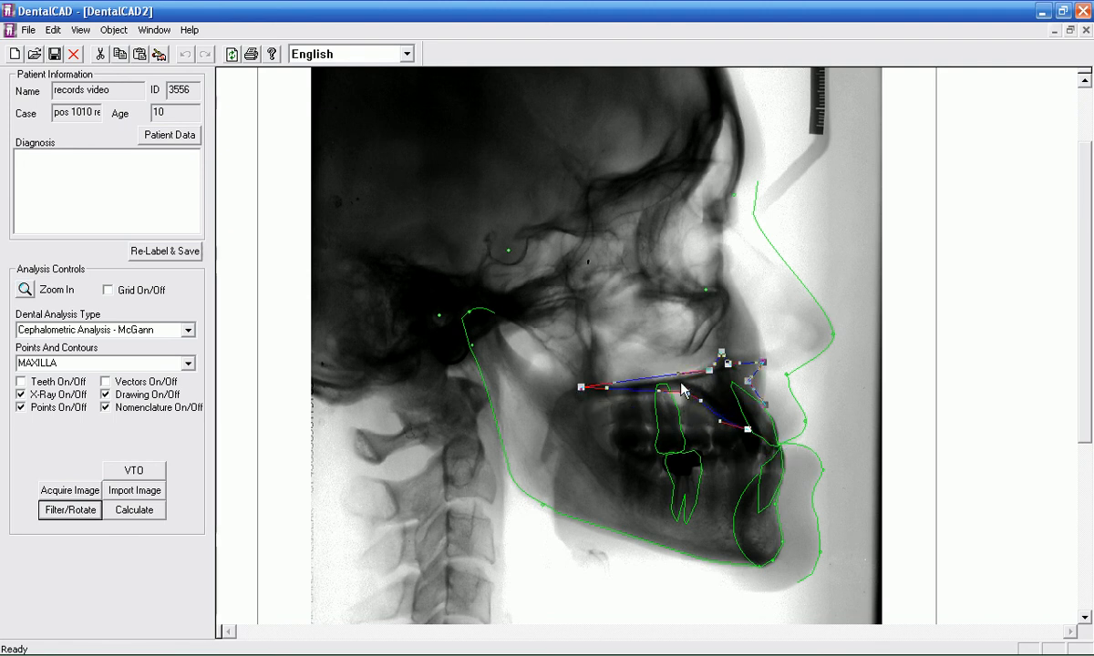
pyautogui.moveTo(619, 390); pyautogui.dragTo(617, 389)
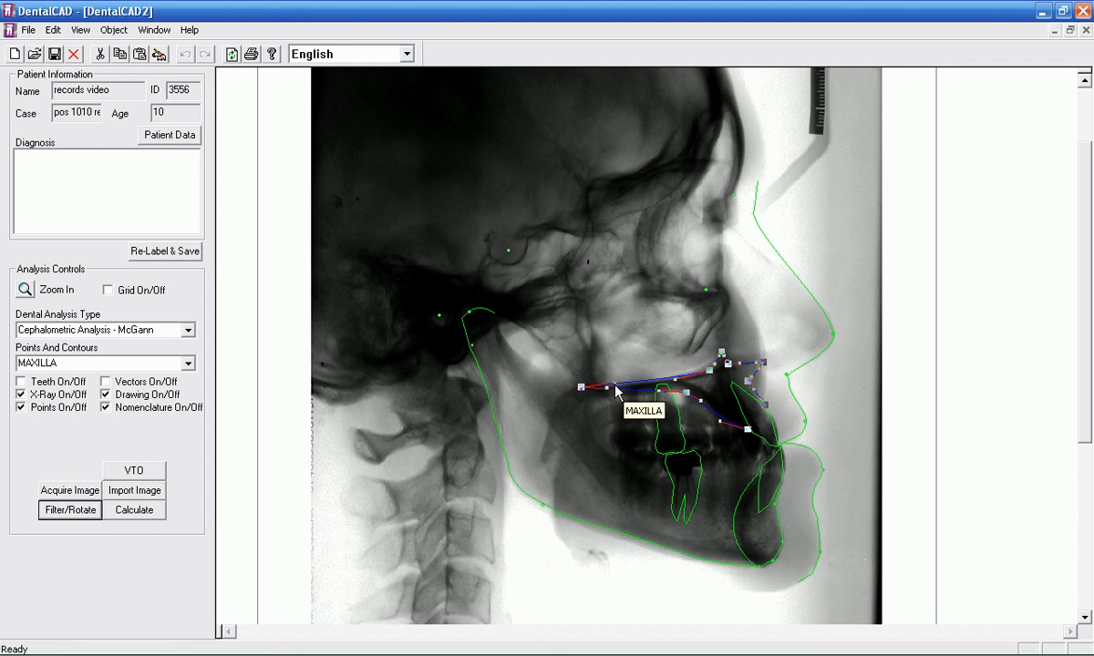
pyautogui.click(762, 379)
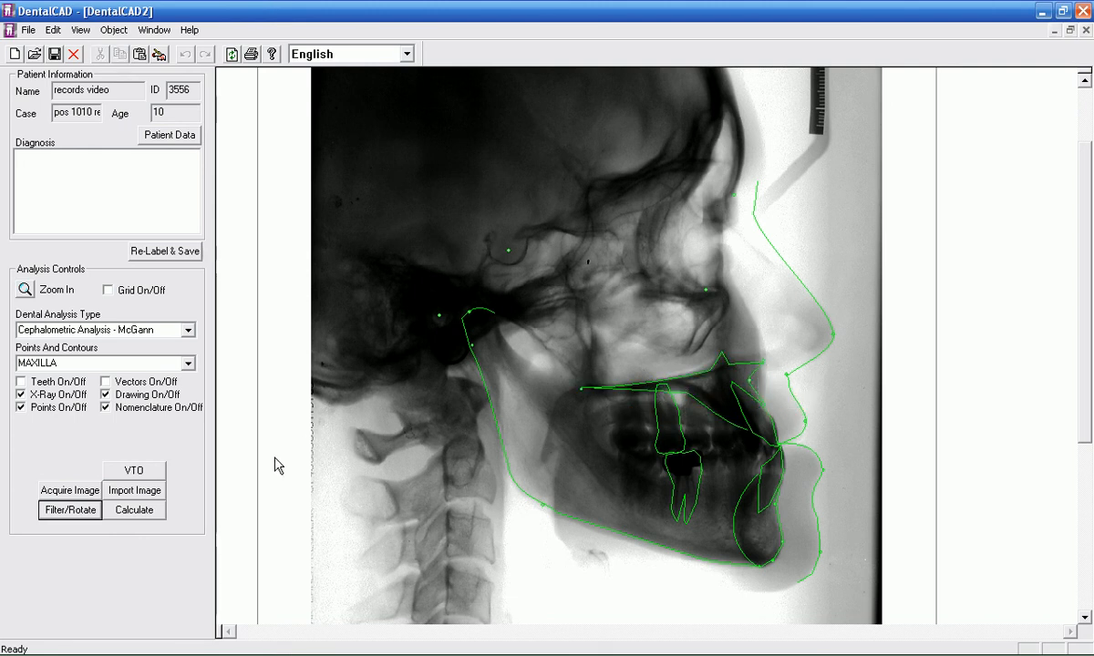
# Step: Calculate the McGann cephalometric analysis and save it to the patient's record as the Start analysis
pyautogui.click(149, 510)
pyautogui.click(53, 56)
pyautogui.click(513, 364)
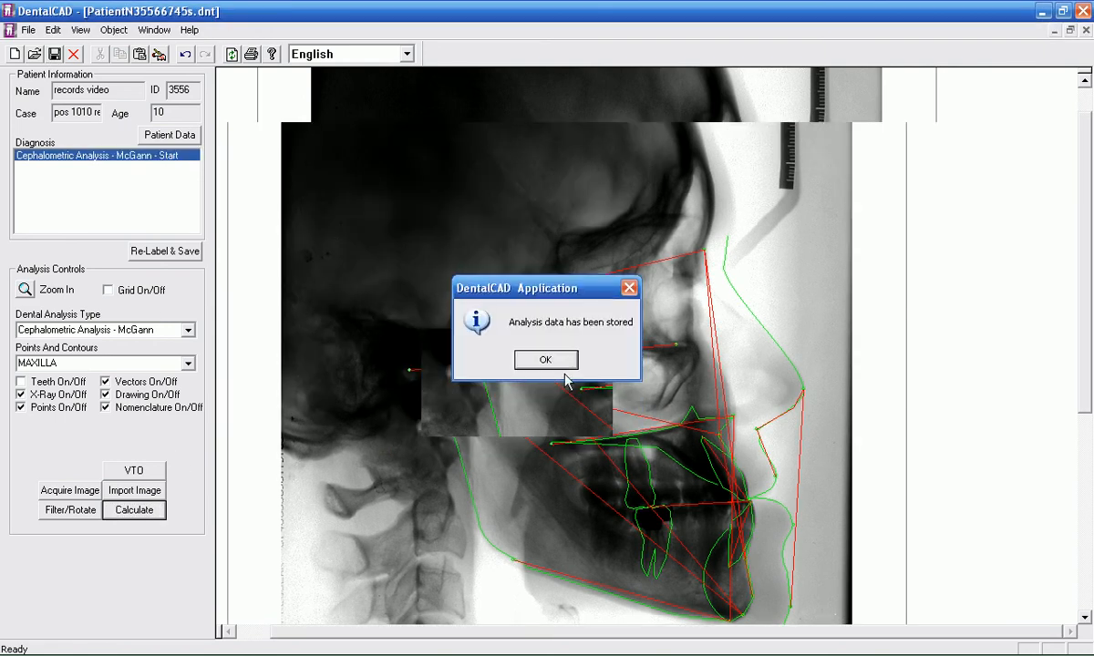
pyautogui.click(481, 363)
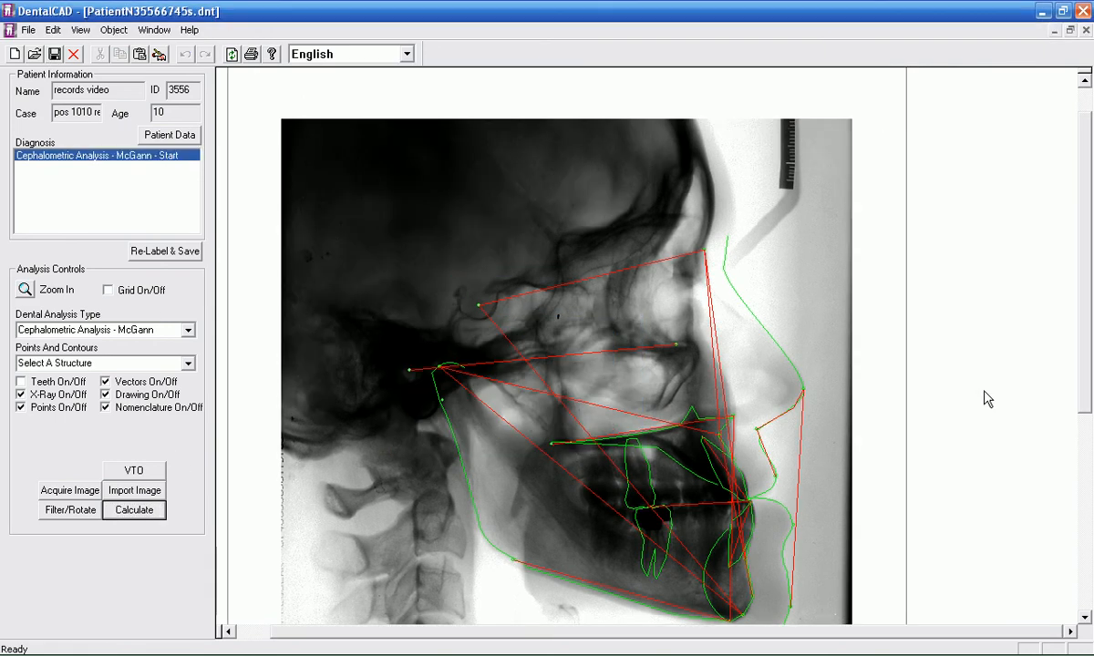
# Step: Hide the vectors and the contour drawing, leaving the landmark points on the X-ray, after checking the Upper and Lower Profile curves
pyautogui.moveTo(1090, 273); pyautogui.dragTo(1082, 333)
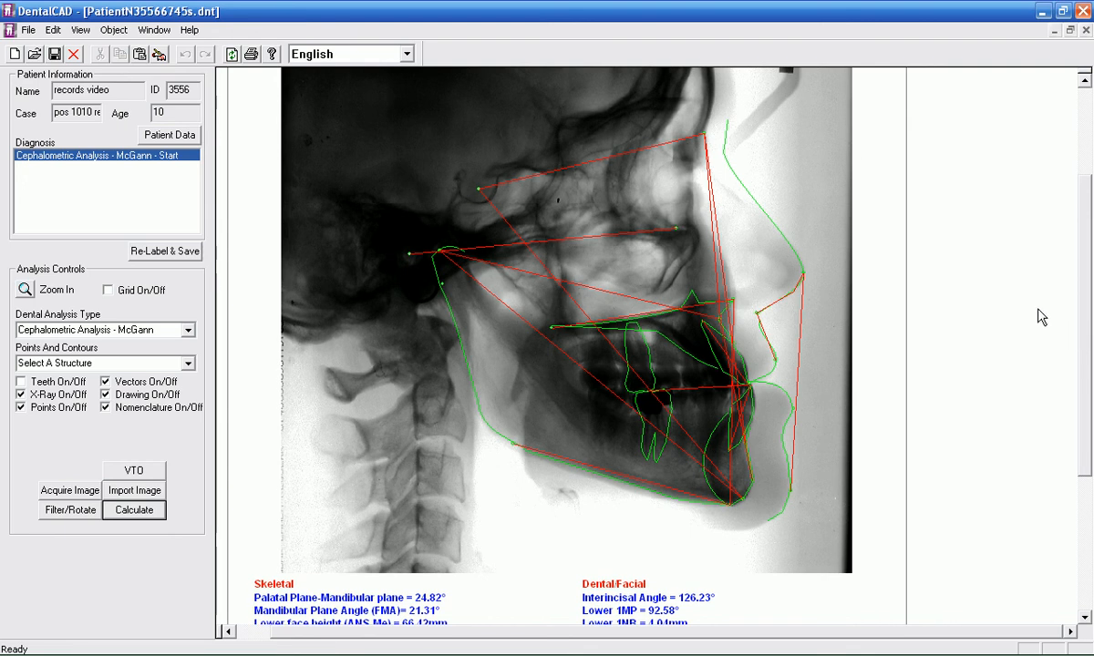
pyautogui.moveTo(1086, 285)
pyautogui.mouseDown()
pyautogui.moveTo(1087, 430)
pyautogui.moveTo(1086, 313)
pyautogui.mouseUp()
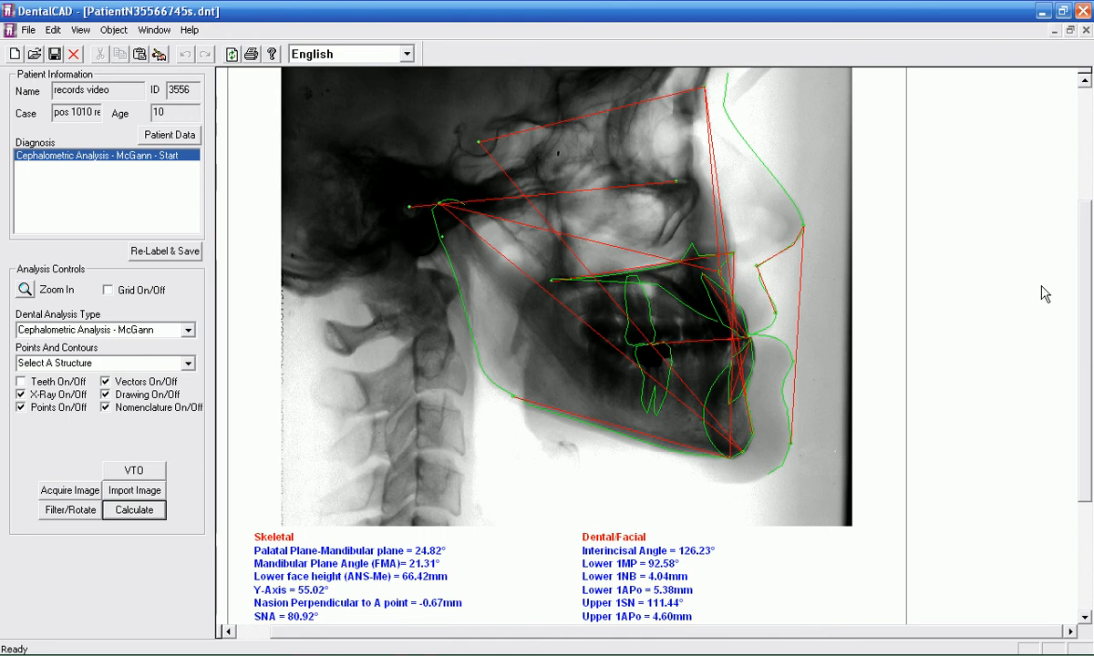
pyautogui.scroll(1, 1021, 260)
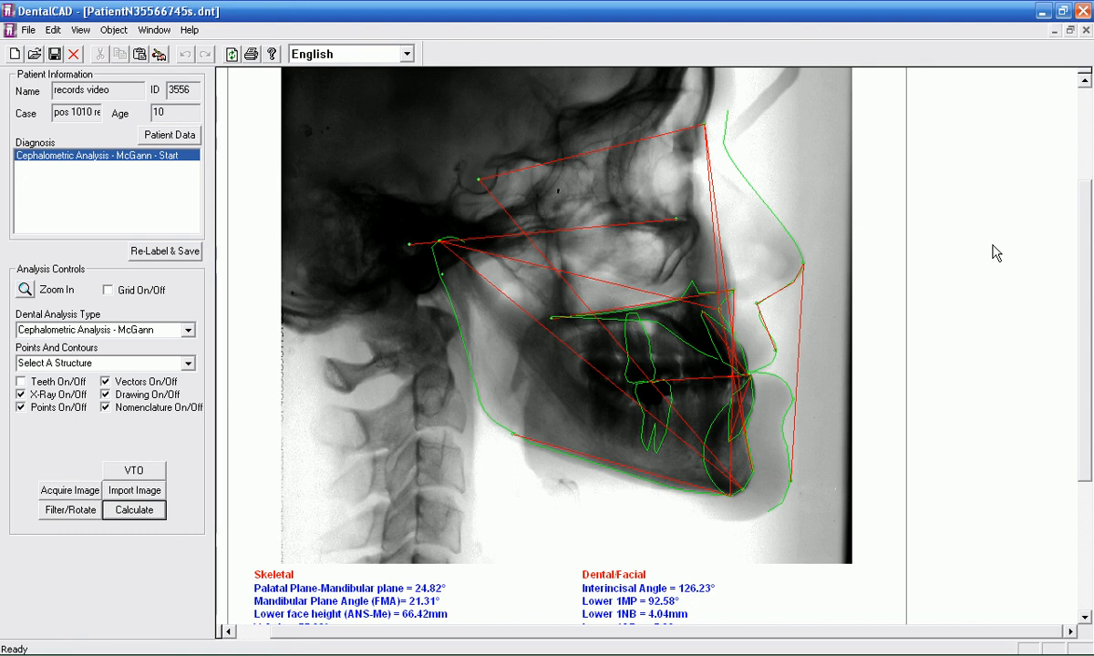
pyautogui.click(106, 383)
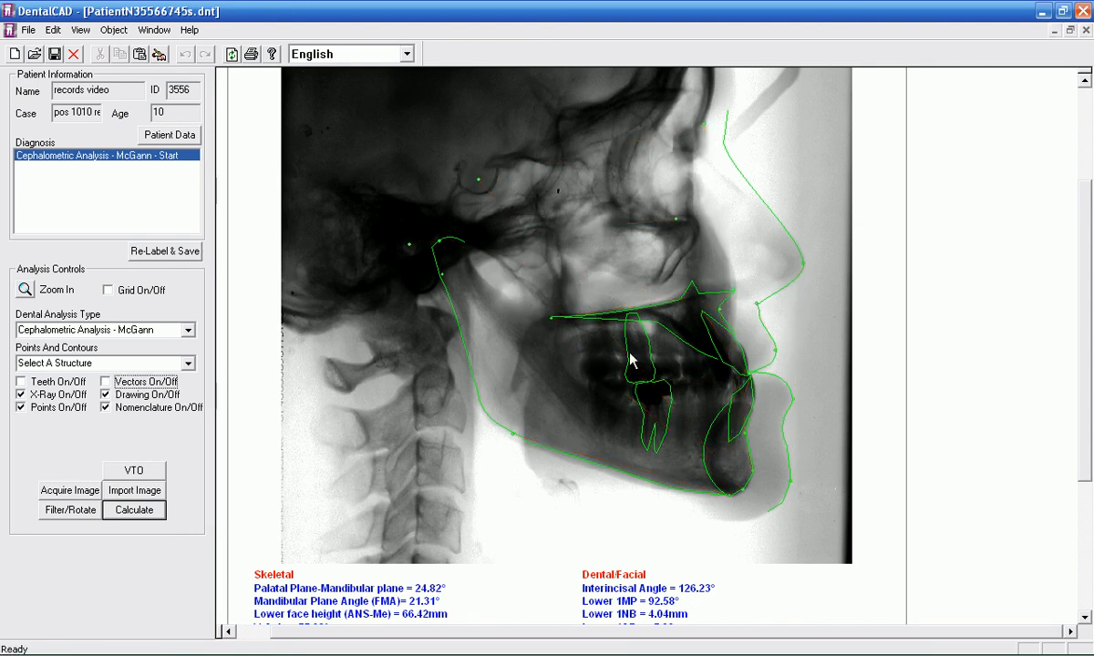
pyautogui.click(769, 339)
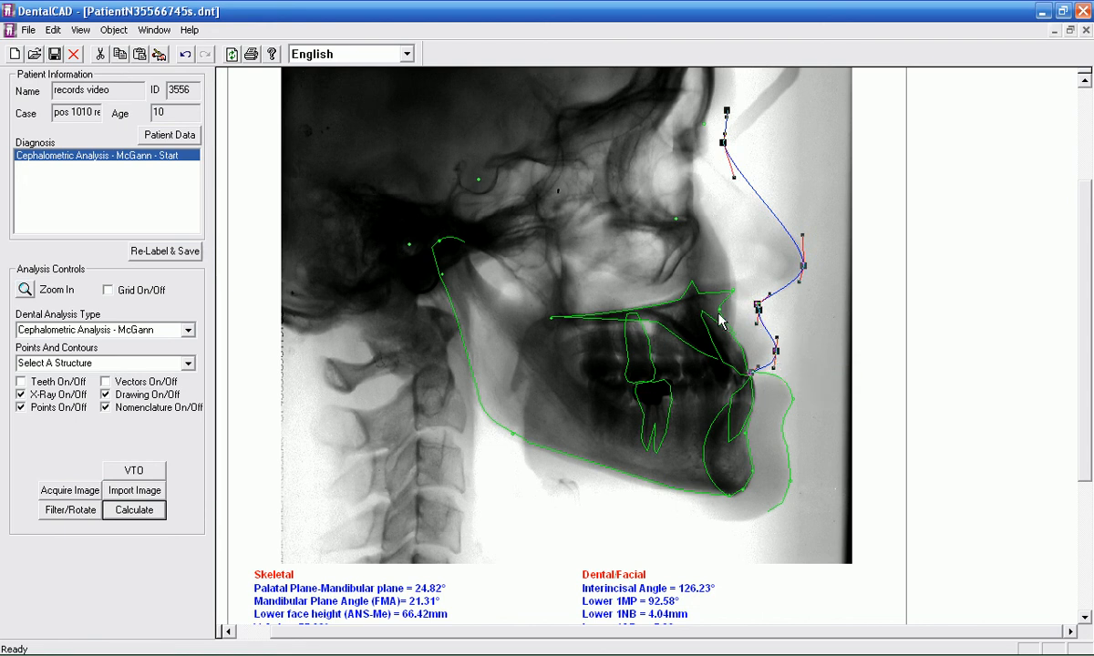
pyautogui.click(792, 401)
pyautogui.click(792, 400)
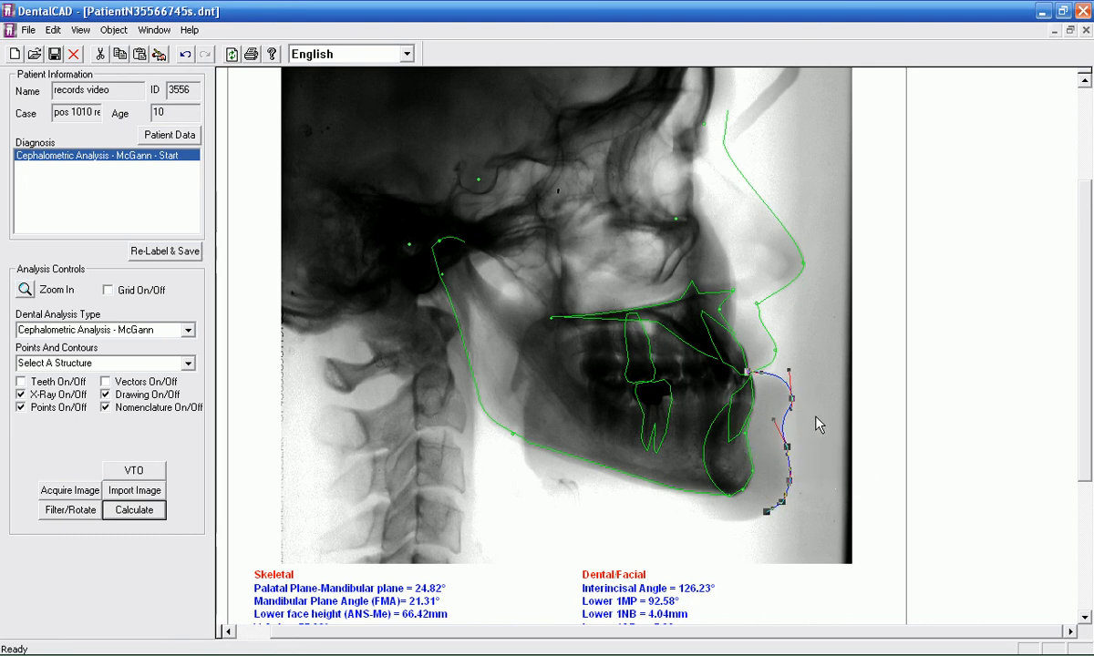
pyautogui.click(105, 394)
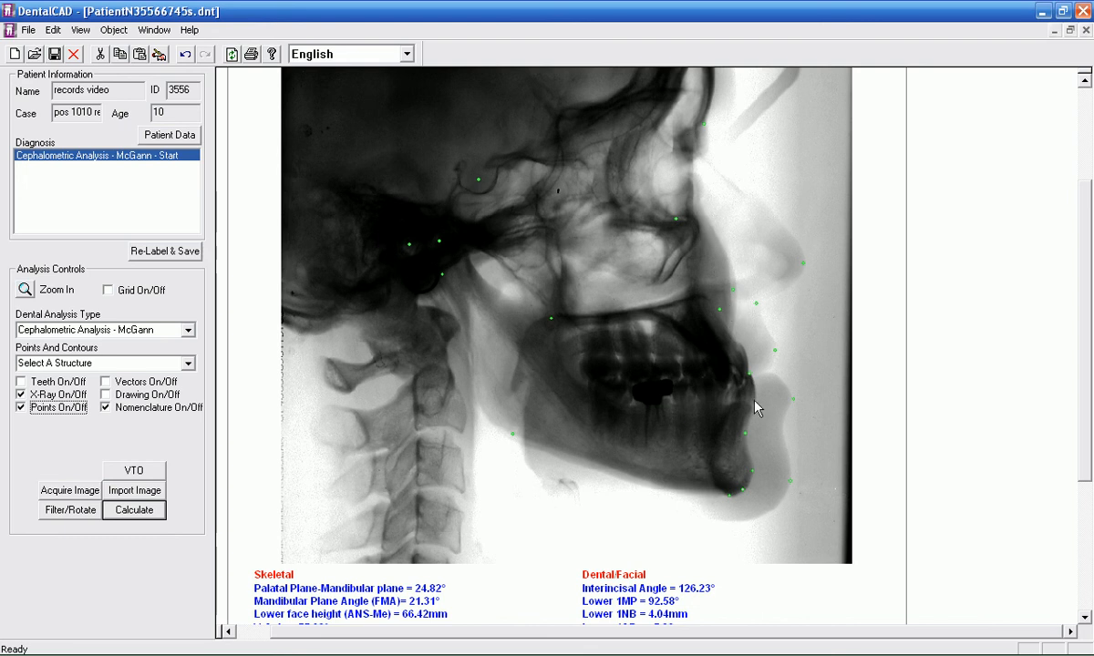
# Step: Slightly reposition the B-Point and Subnasale landmarks, recalculate the analysis and save it with the contour drawing shown again
pyautogui.moveTo(746, 434)
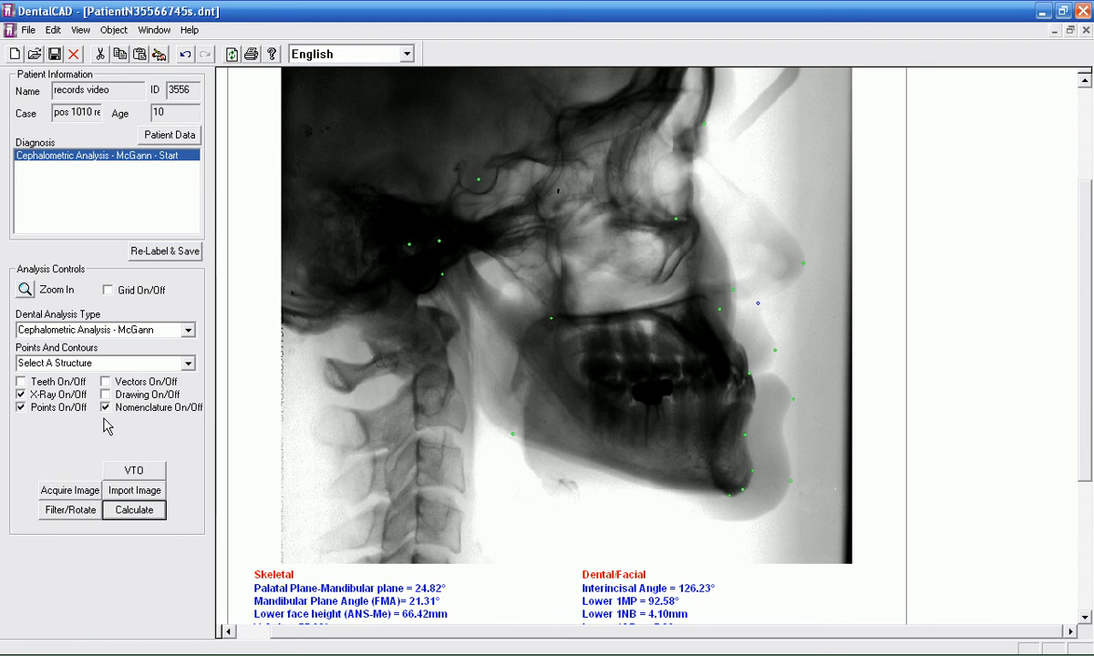
pyautogui.click(134, 508)
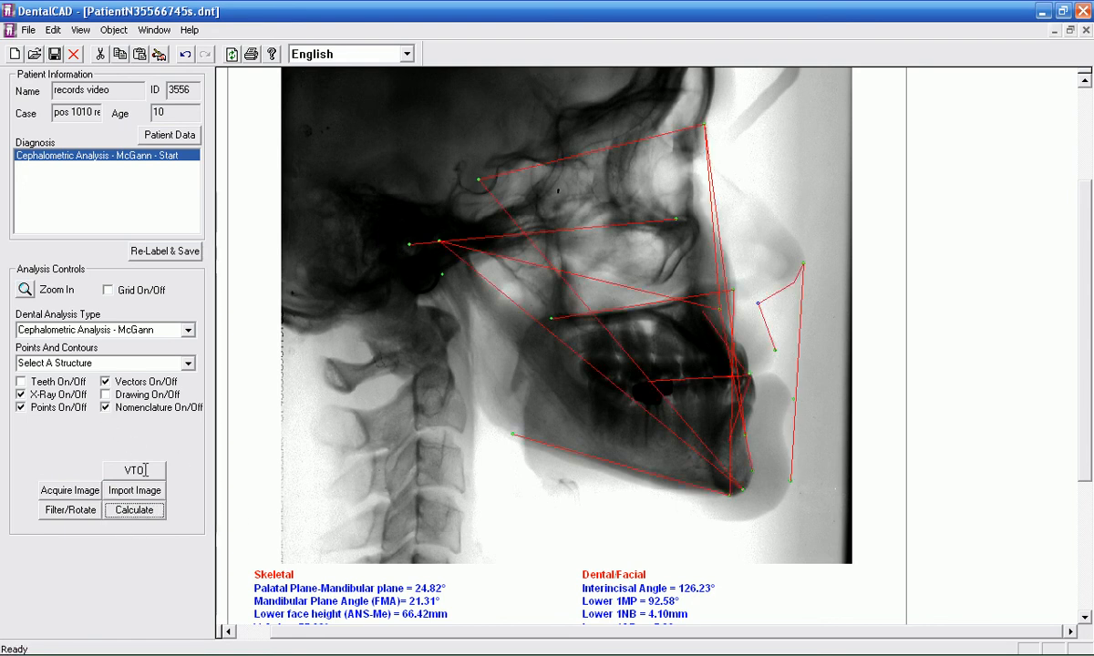
pyautogui.click(55, 53)
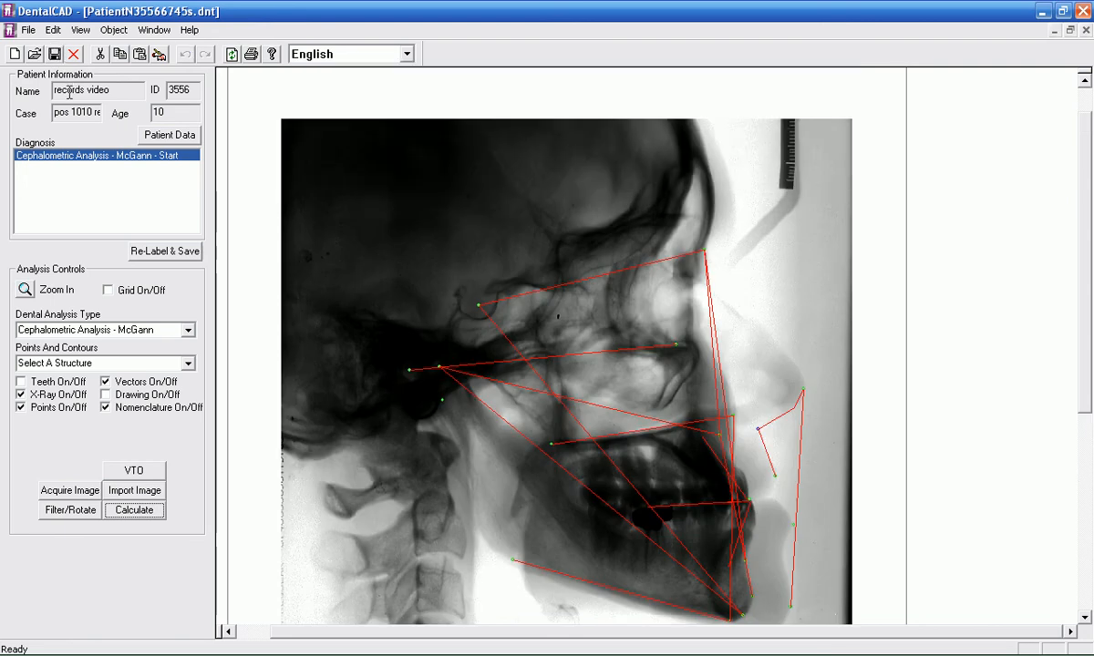
pyautogui.click(106, 395)
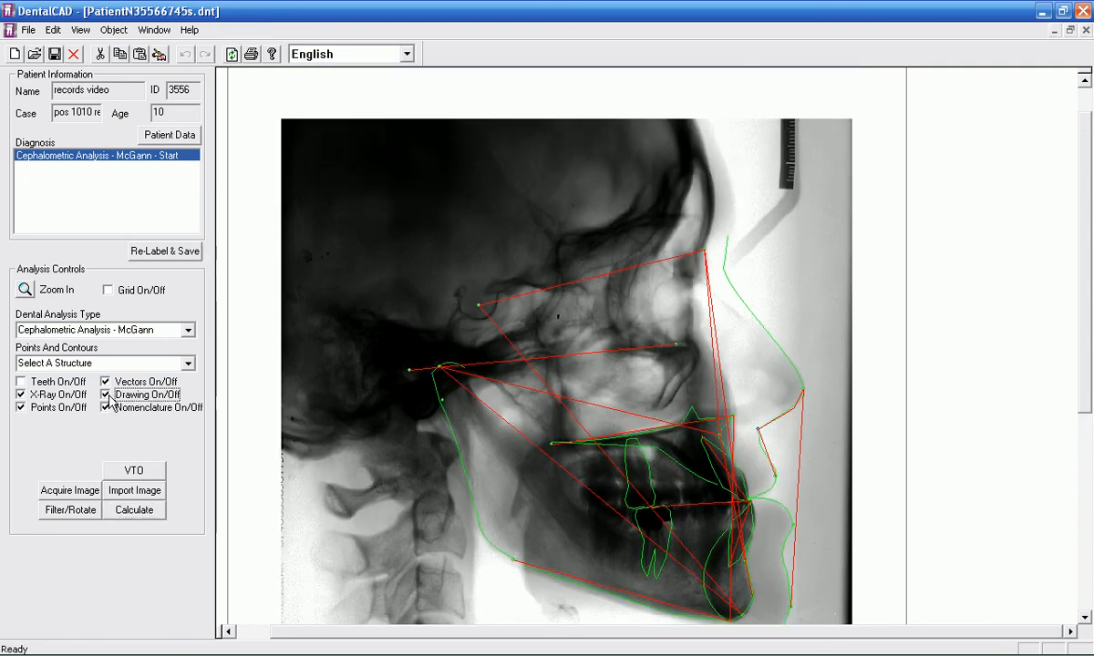
pyautogui.click(55, 53)
pyautogui.moveTo(1087, 313); pyautogui.dragTo(1084, 383)
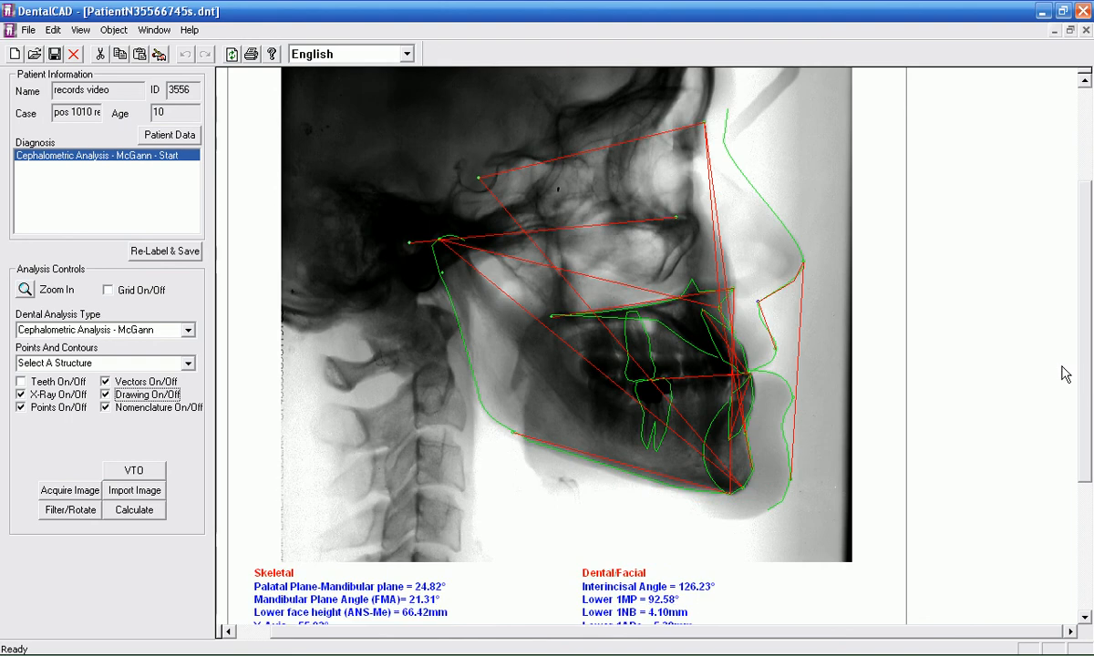
pyautogui.press('XF86AudioRaiseVolume')
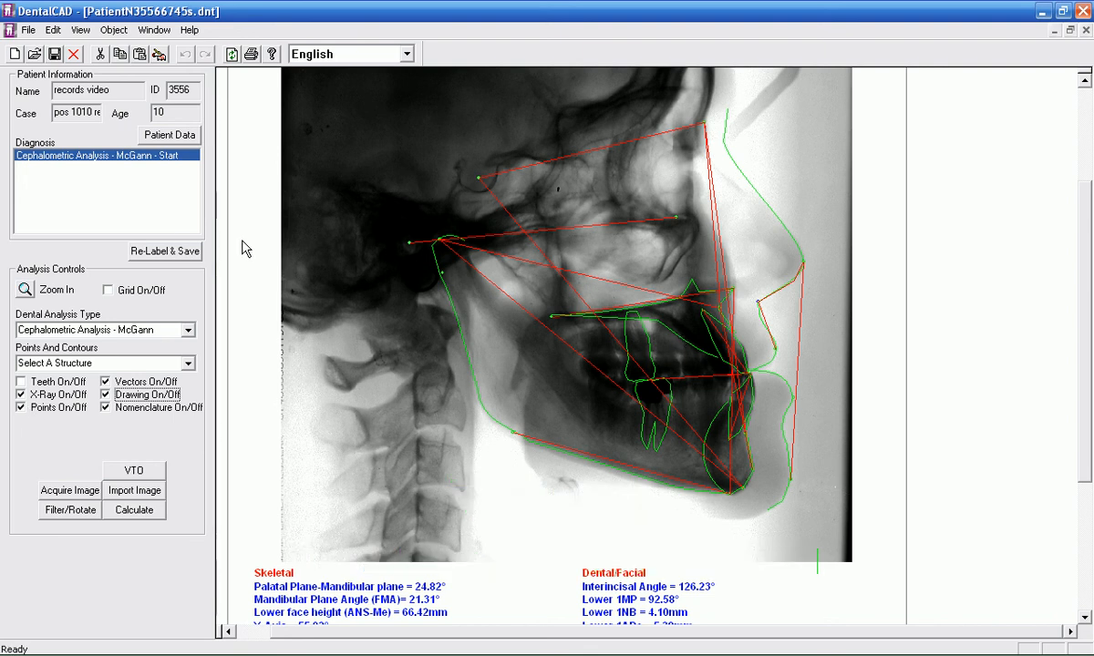
pyautogui.press('XF86AudioRaiseVolume')
pyautogui.press('XF86AudioRaiseVolume')
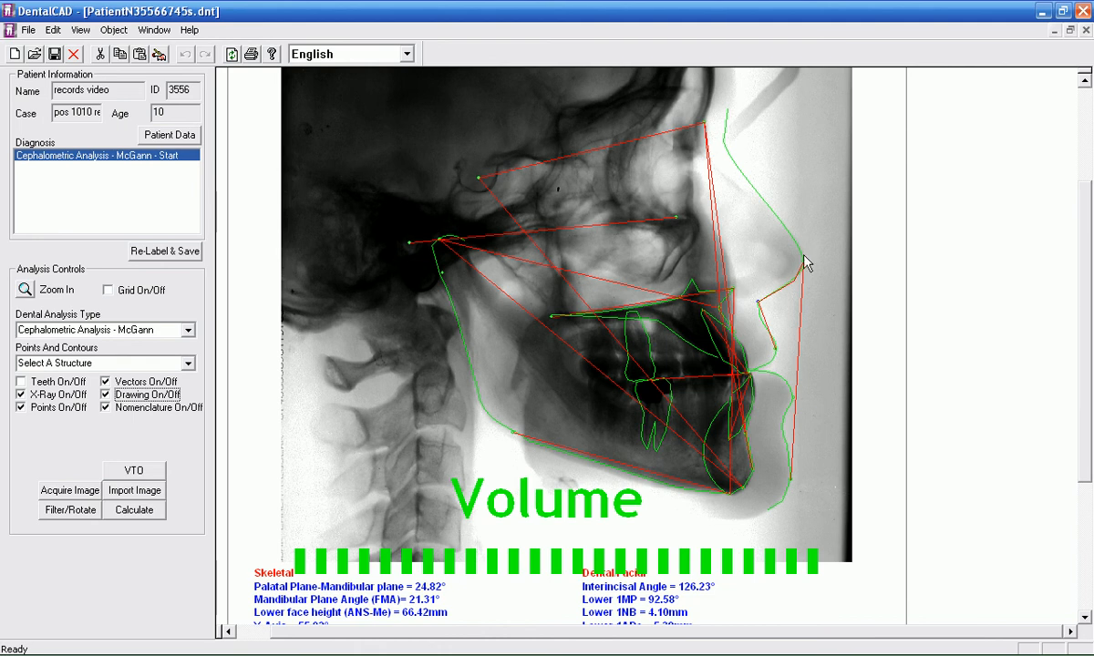
pyautogui.scroll(3, 1021, 278)
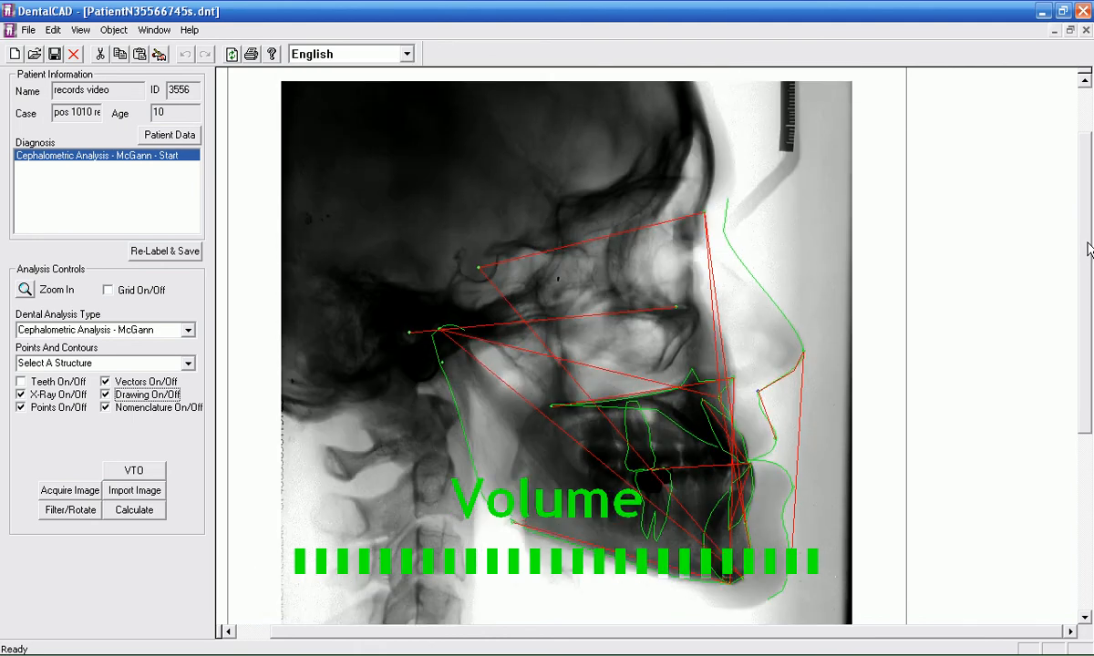
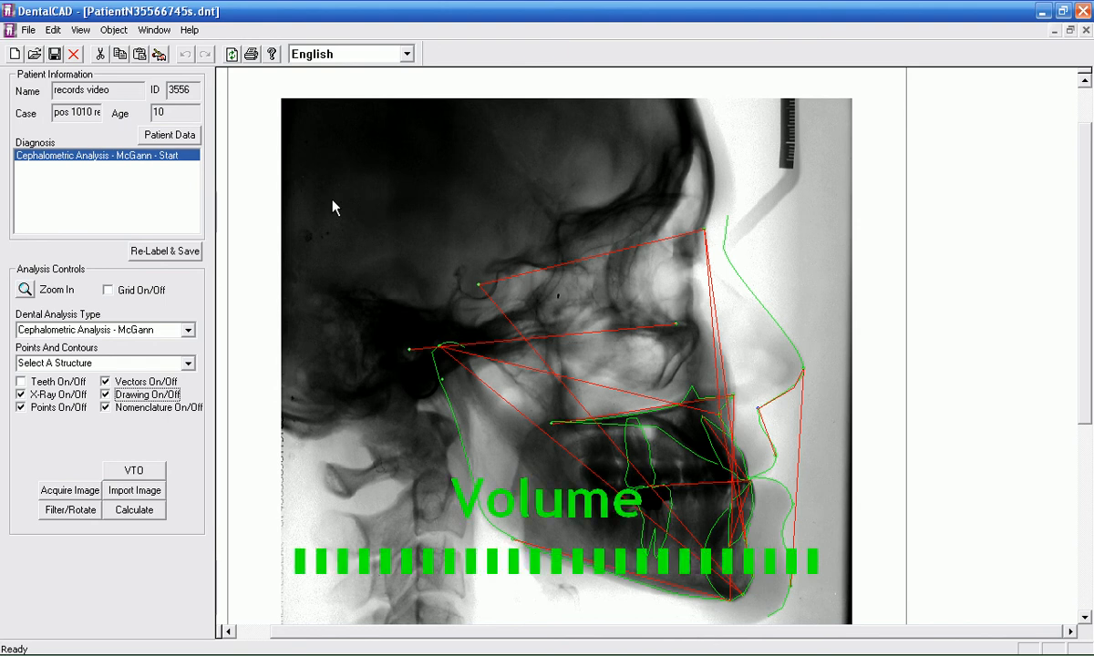
# Step: Open the ScreenHunter 4.0 Plus capture settings and check the hotkey choices, keeping Print Screen for rectangle-area captures
pyautogui.moveTo(1084, 280); pyautogui.dragTo(1079, 383)
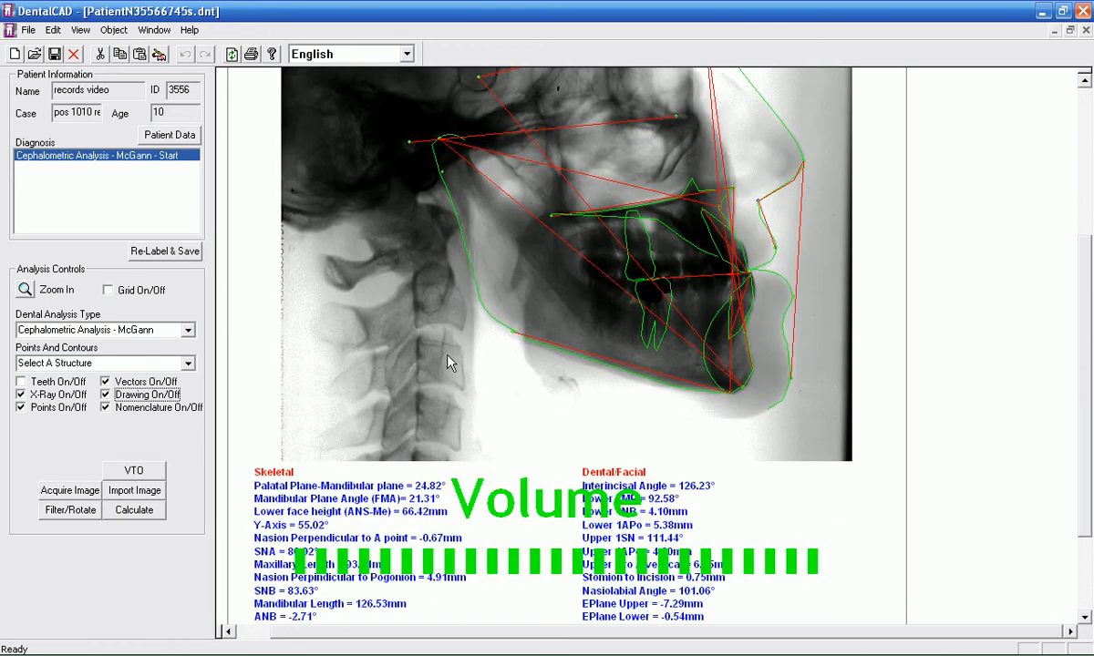
pyautogui.moveTo(505, 325)
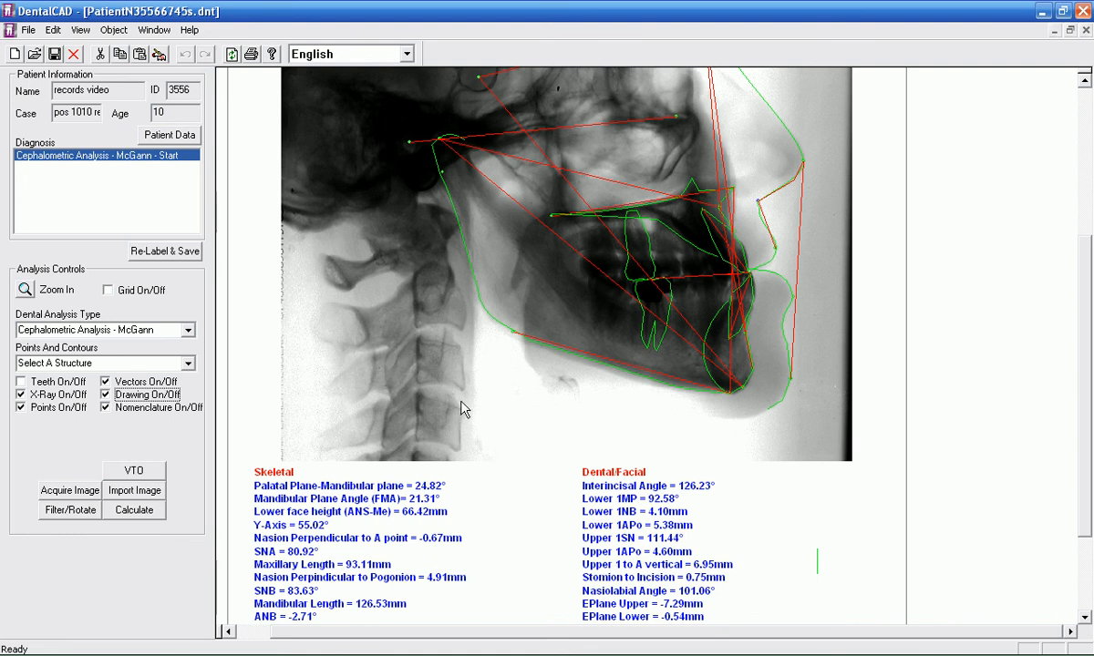
pyautogui.moveTo(891, 645)
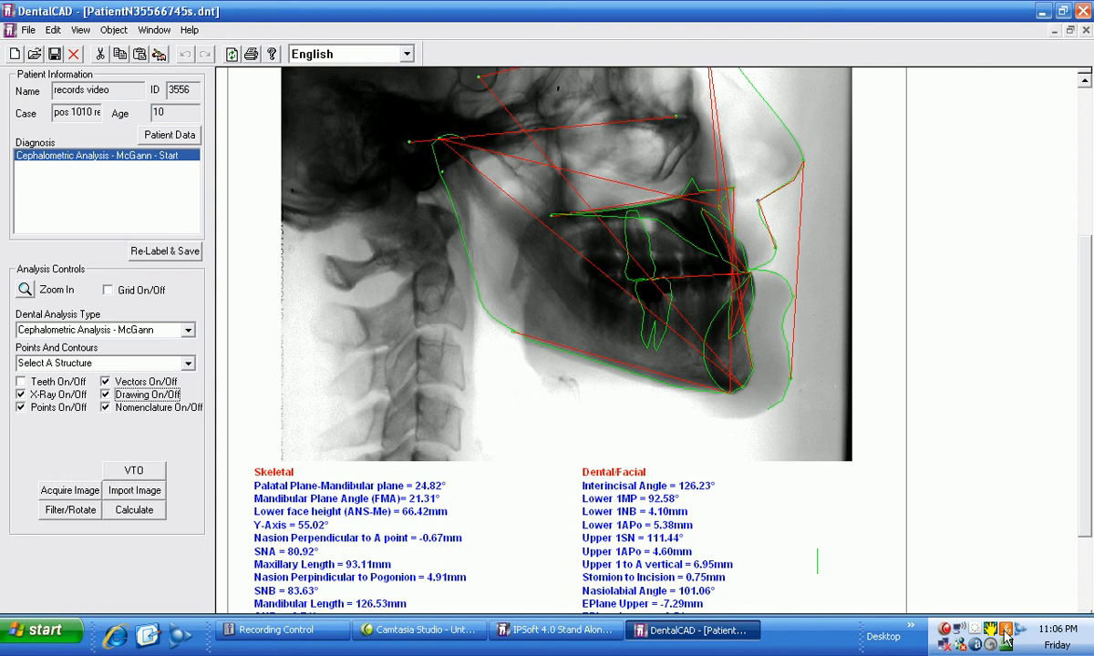
pyautogui.click(991, 631)
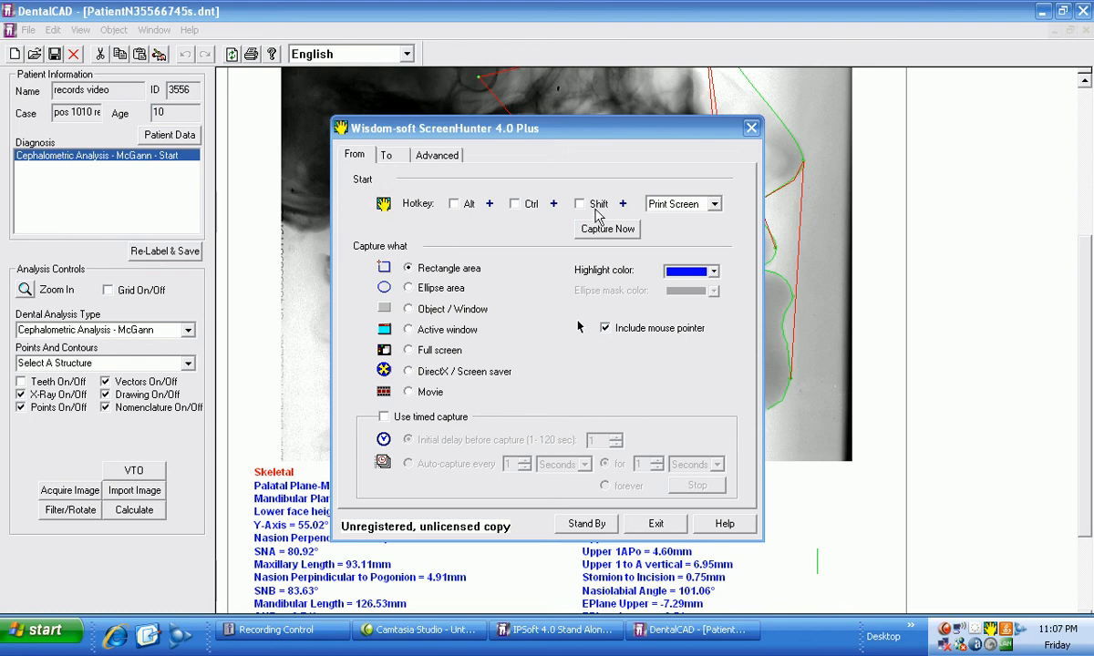
pyautogui.click(716, 205)
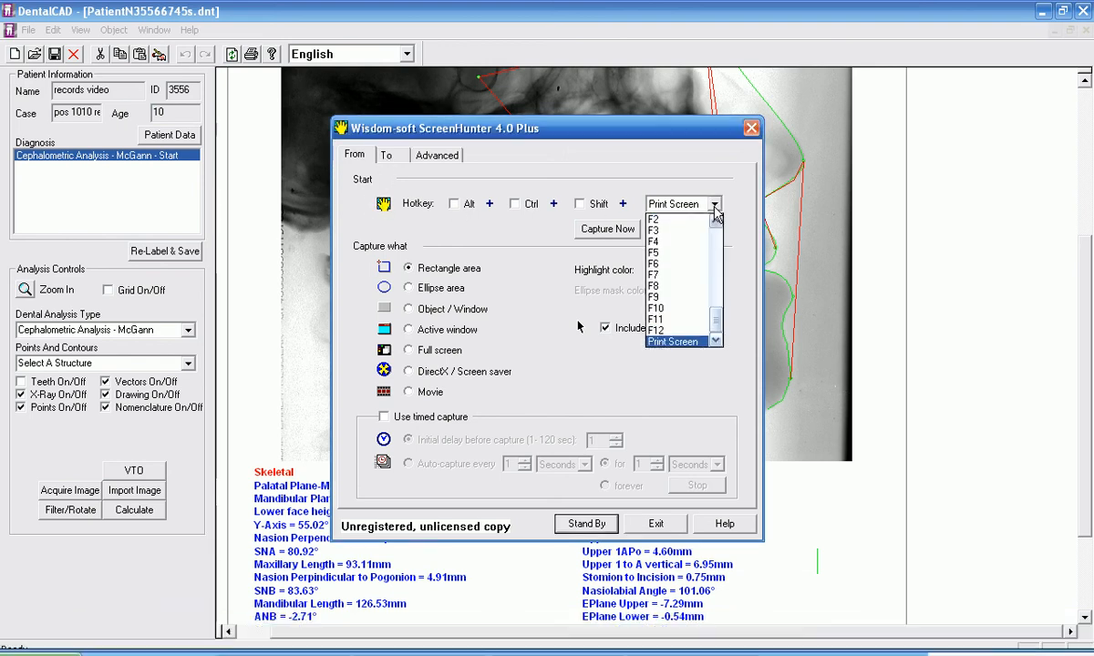
pyautogui.click(716, 205)
pyautogui.click(715, 205)
pyautogui.click(715, 208)
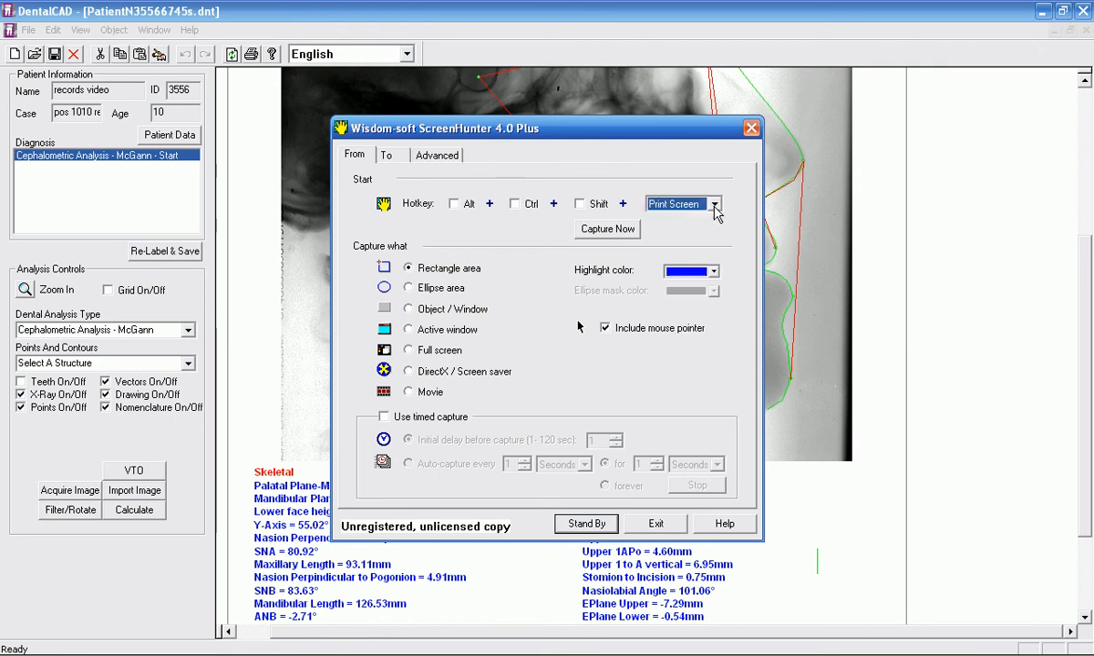
pyautogui.click(702, 271)
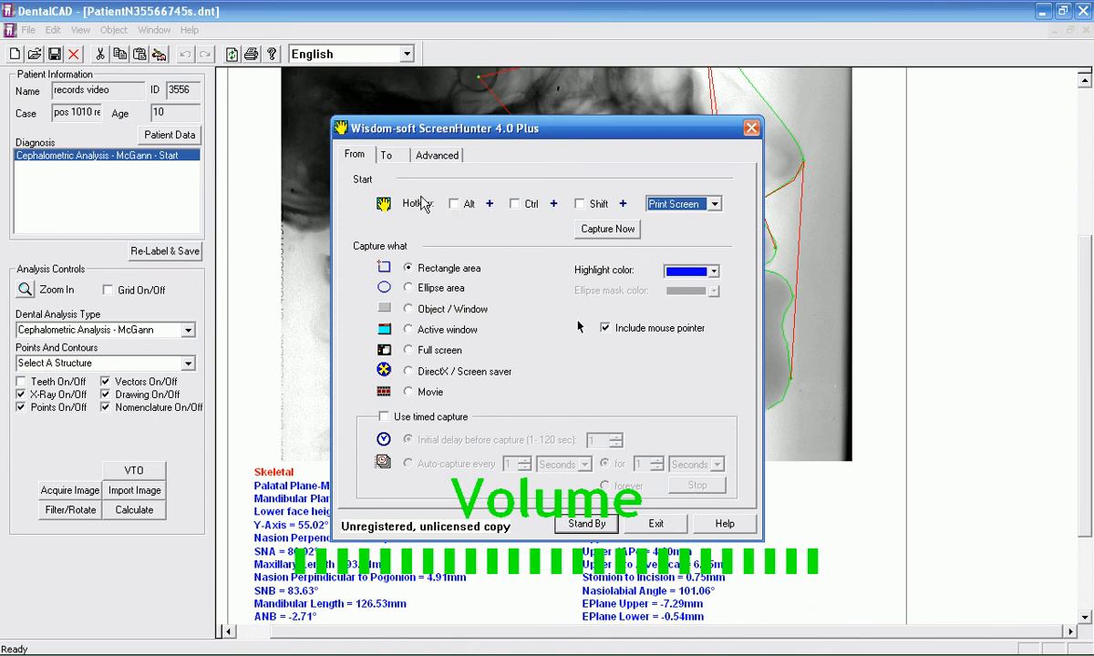
# Step: Set ScreenHunter to save captures in the Frontal skull folder under seminar 1.gen6 and put it on standby
pyautogui.click(388, 157)
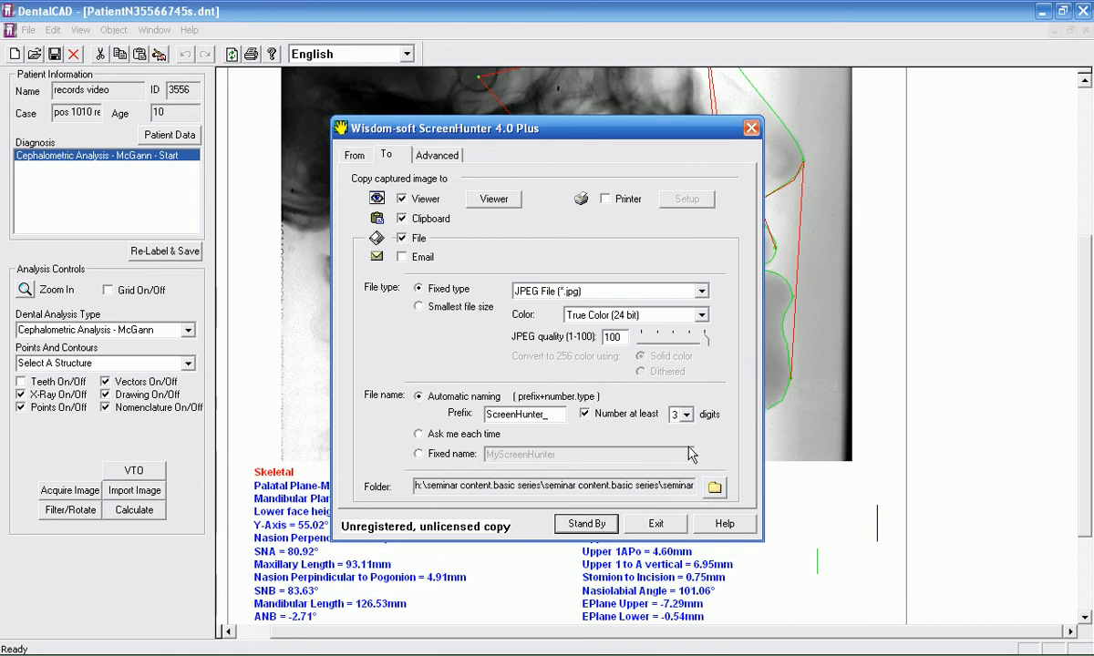
pyautogui.click(715, 489)
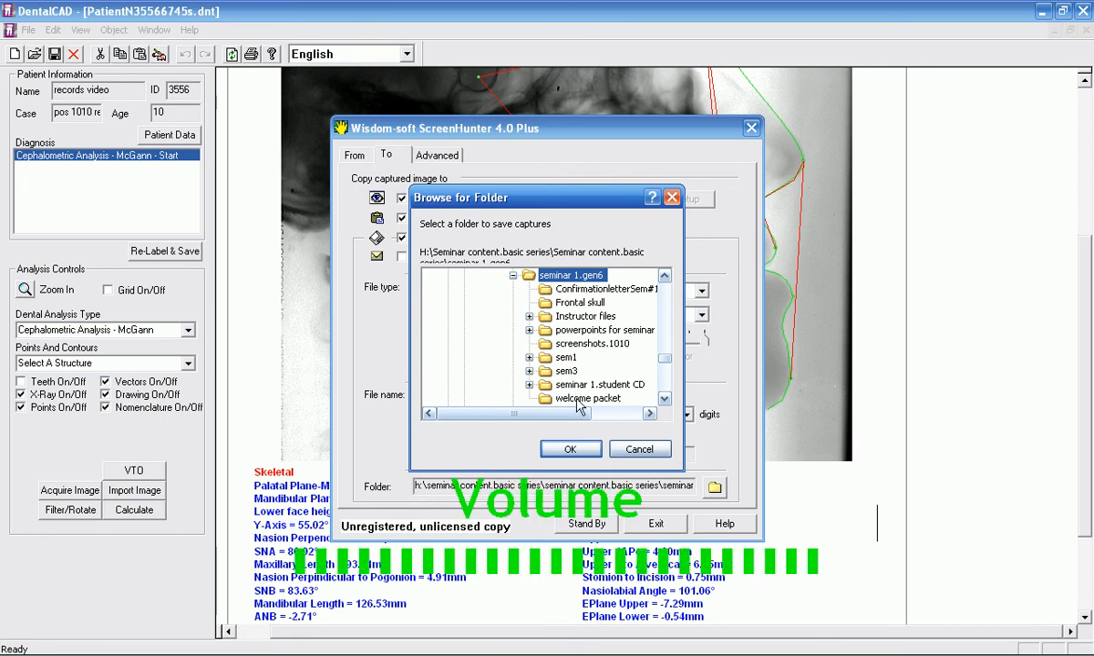
pyautogui.click(574, 304)
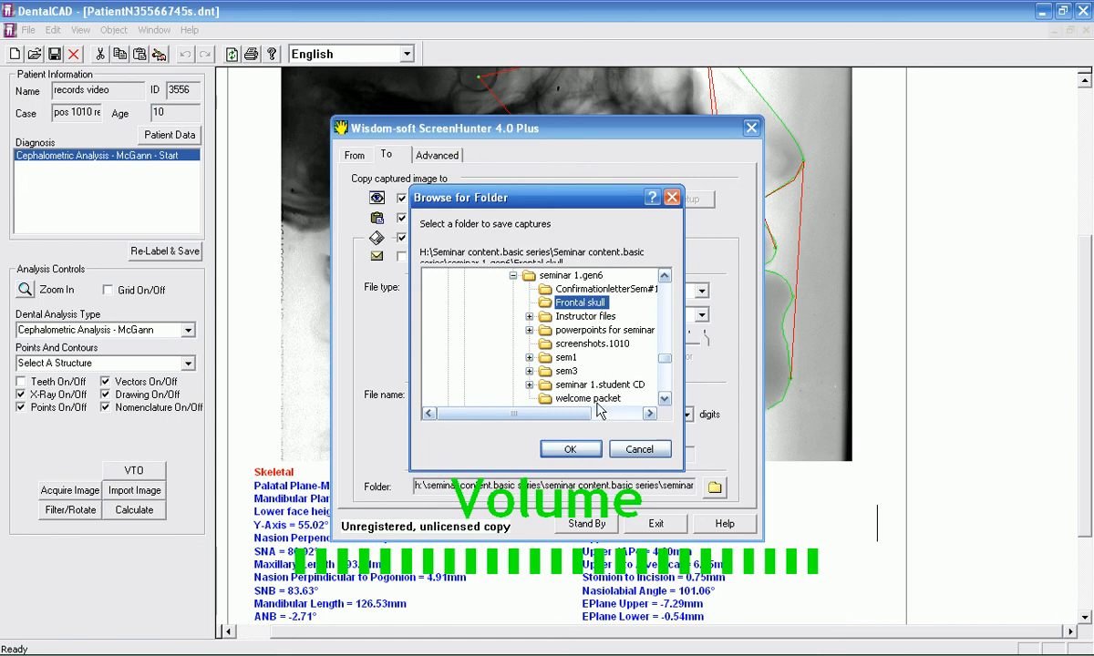
pyautogui.click(570, 449)
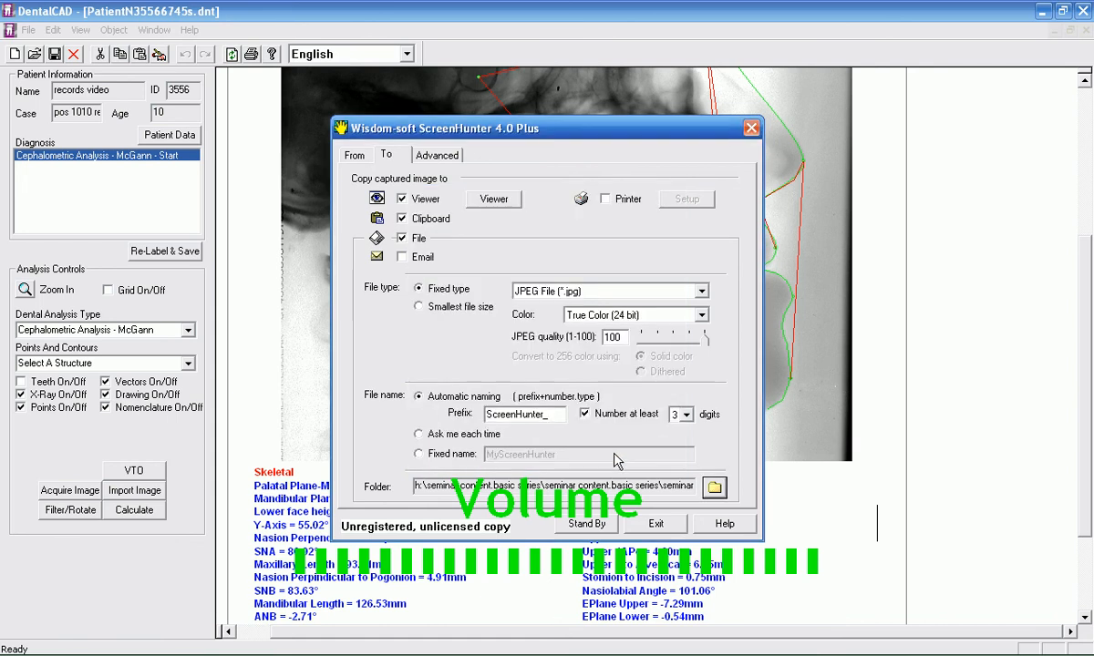
pyautogui.click(588, 525)
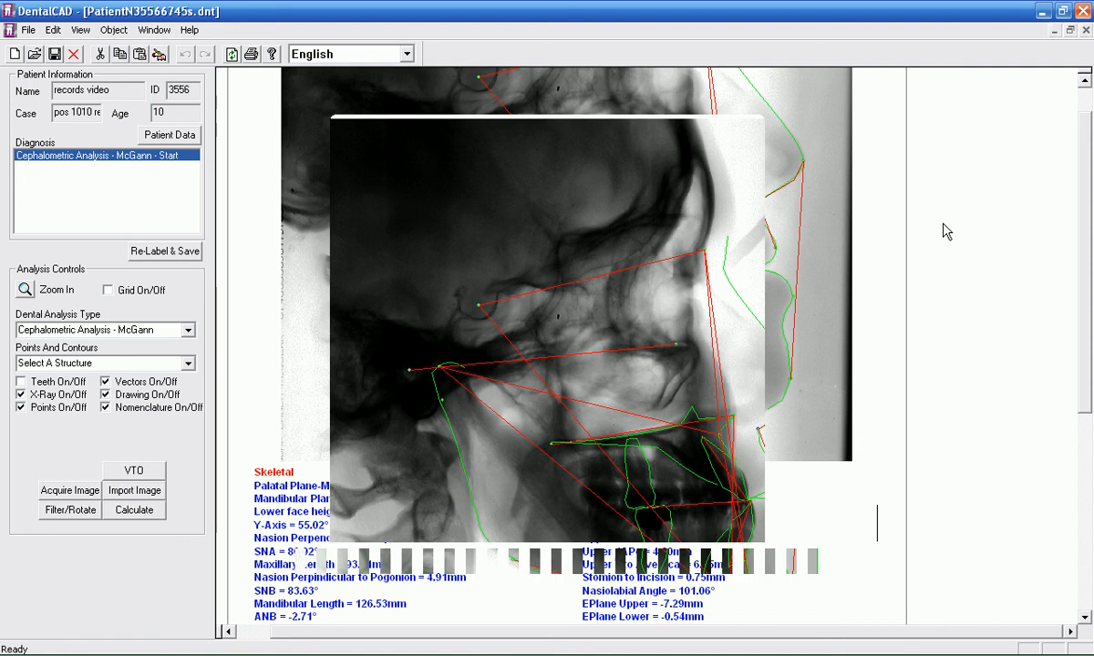
# Step: Close the patient document, reopen the McGann Start cephalometric analysis, and hide its vectors and contour drawing
pyautogui.click(1087, 30)
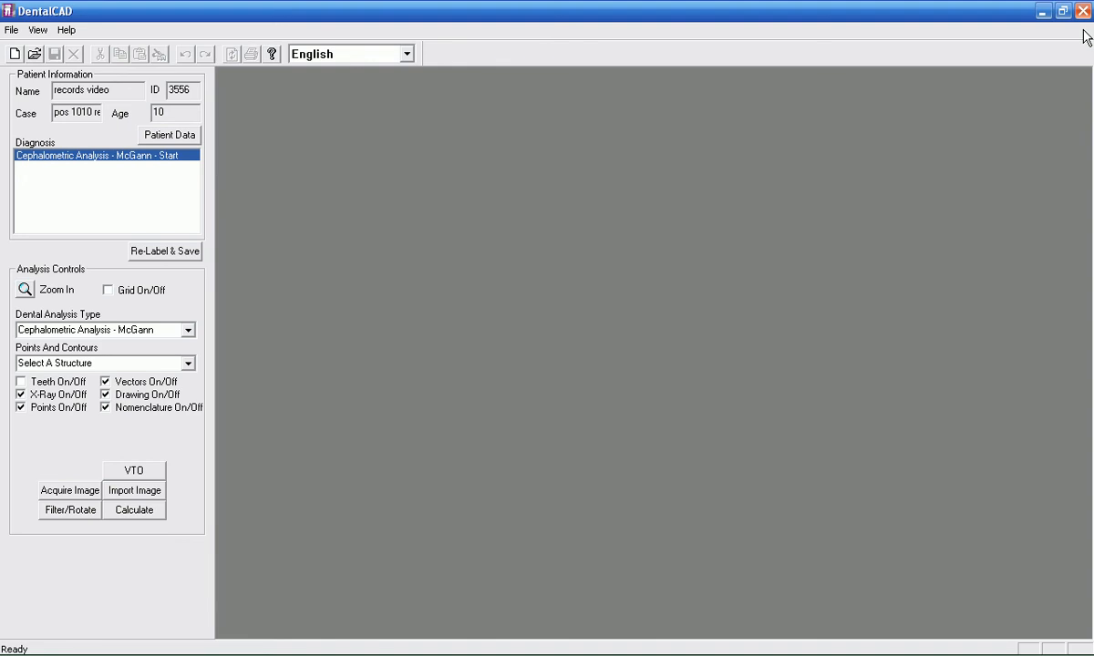
pyautogui.press('XF86AudioRaiseVolume')
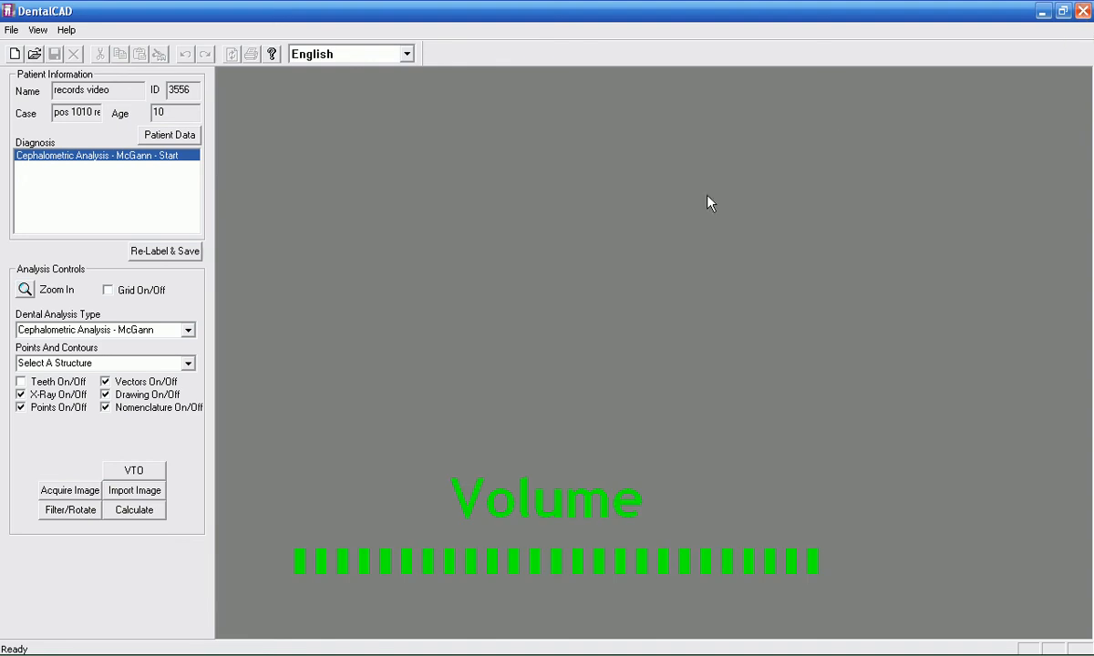
pyautogui.doubleClick(133, 158)
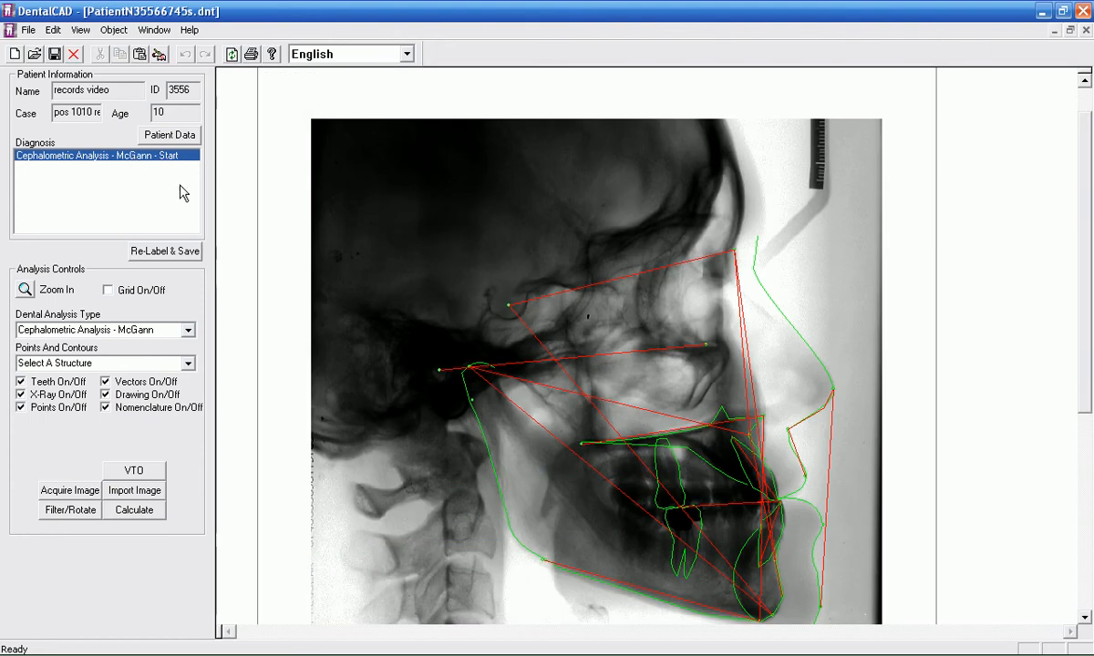
pyautogui.moveTo(1083, 239); pyautogui.dragTo(1082, 295)
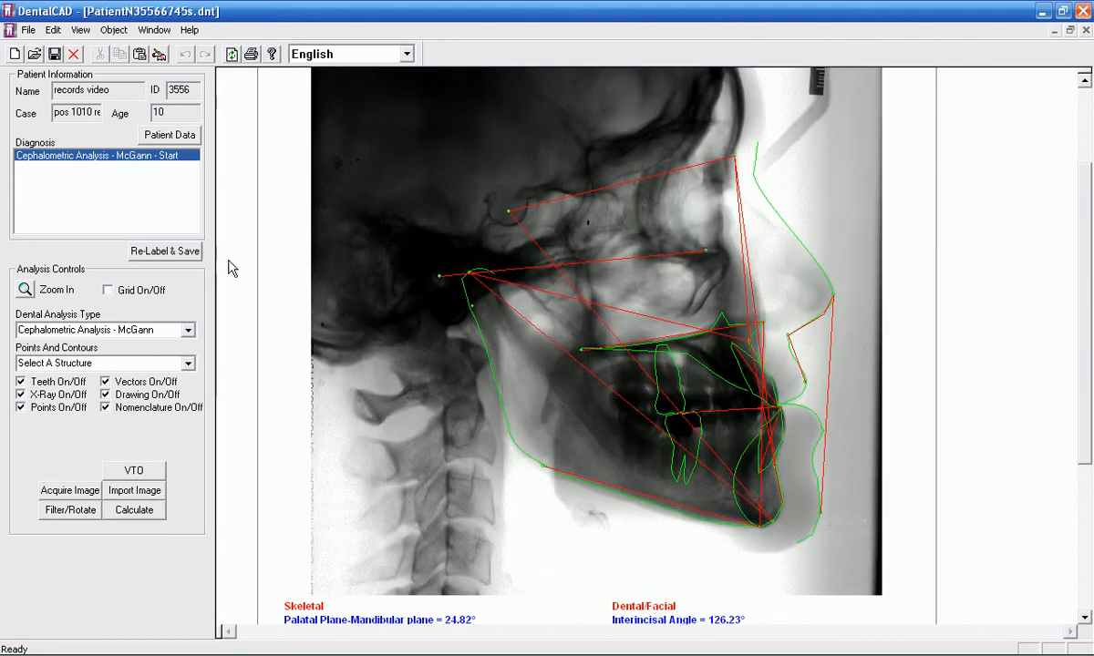
pyautogui.click(105, 383)
pyautogui.click(105, 396)
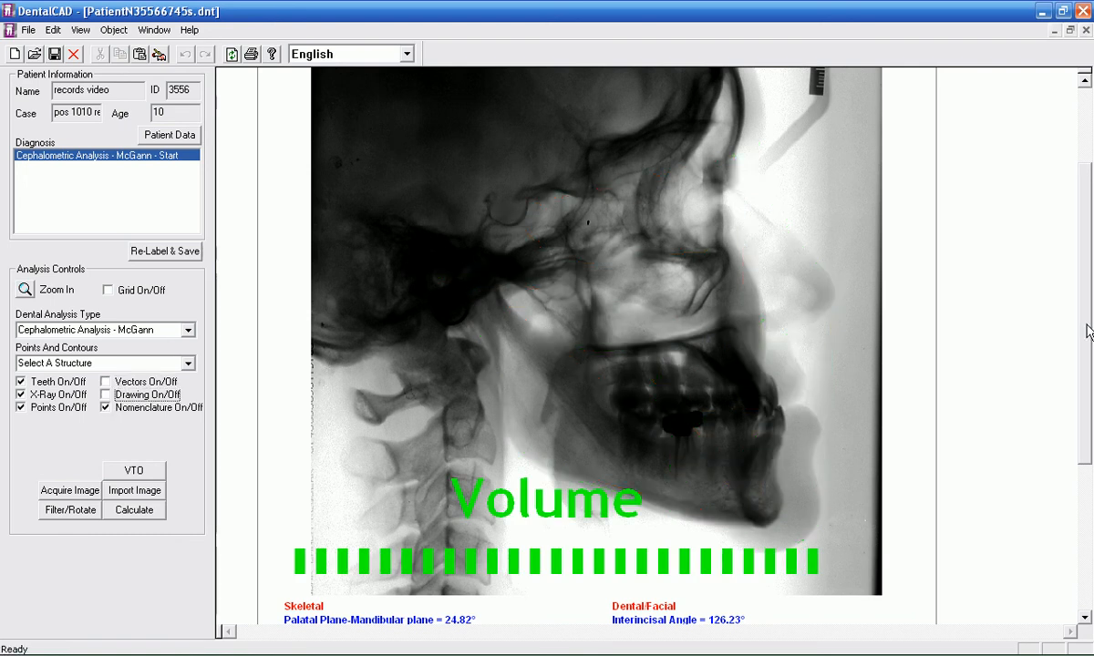
# Step: Capture the cervical vertebrae on the X-ray as a rectangle about 88 by 236 pixels and close the capture viewer
pyautogui.moveTo(1087, 331); pyautogui.dragTo(1083, 412)
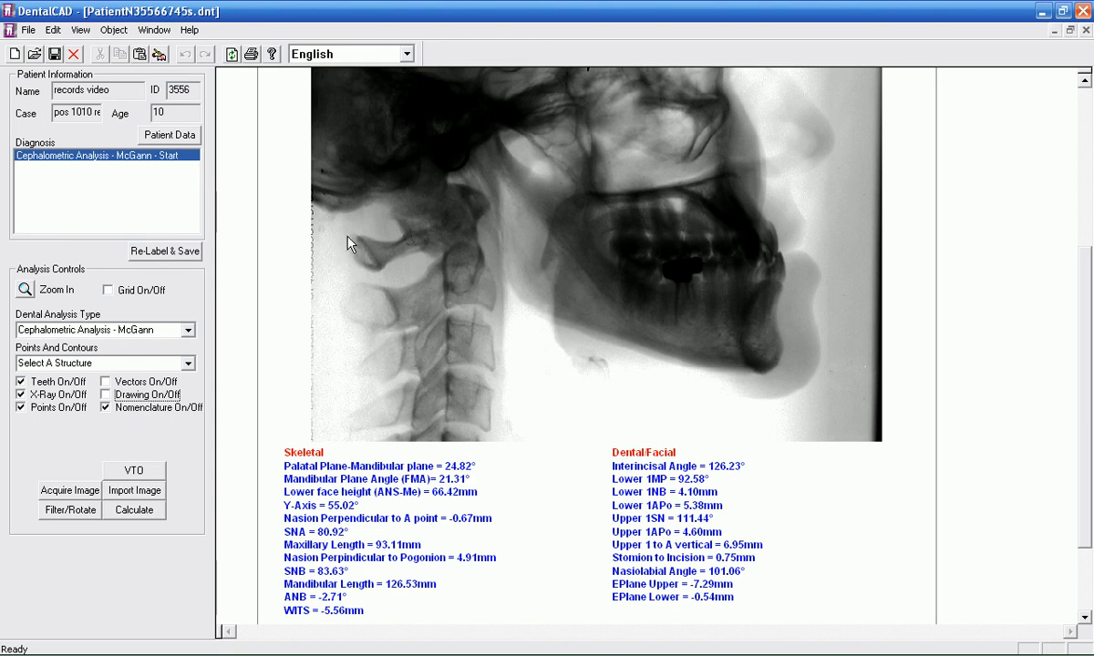
pyautogui.press('Print')
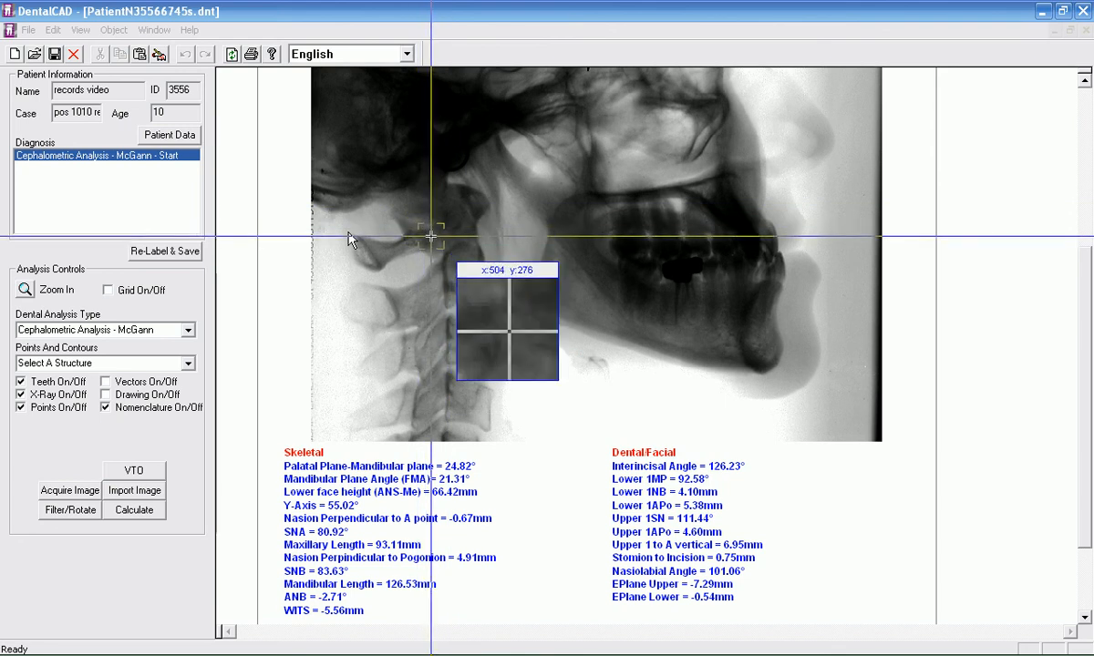
pyautogui.moveTo(431, 236); pyautogui.dragTo(510, 438)
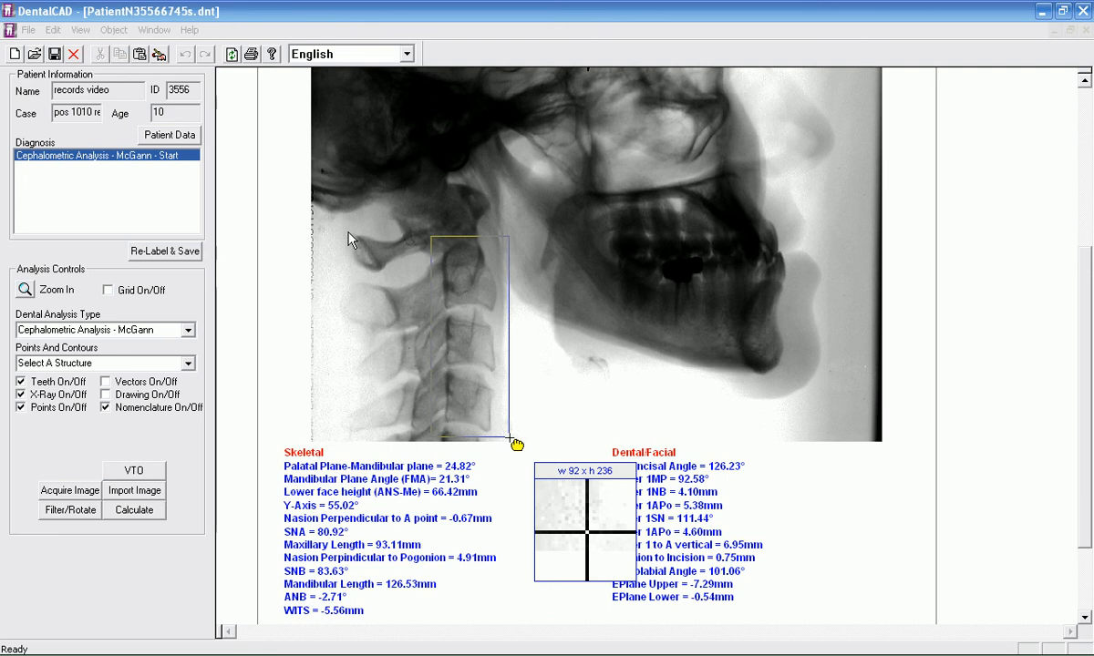
pyautogui.moveTo(517, 444); pyautogui.dragTo(513, 443)
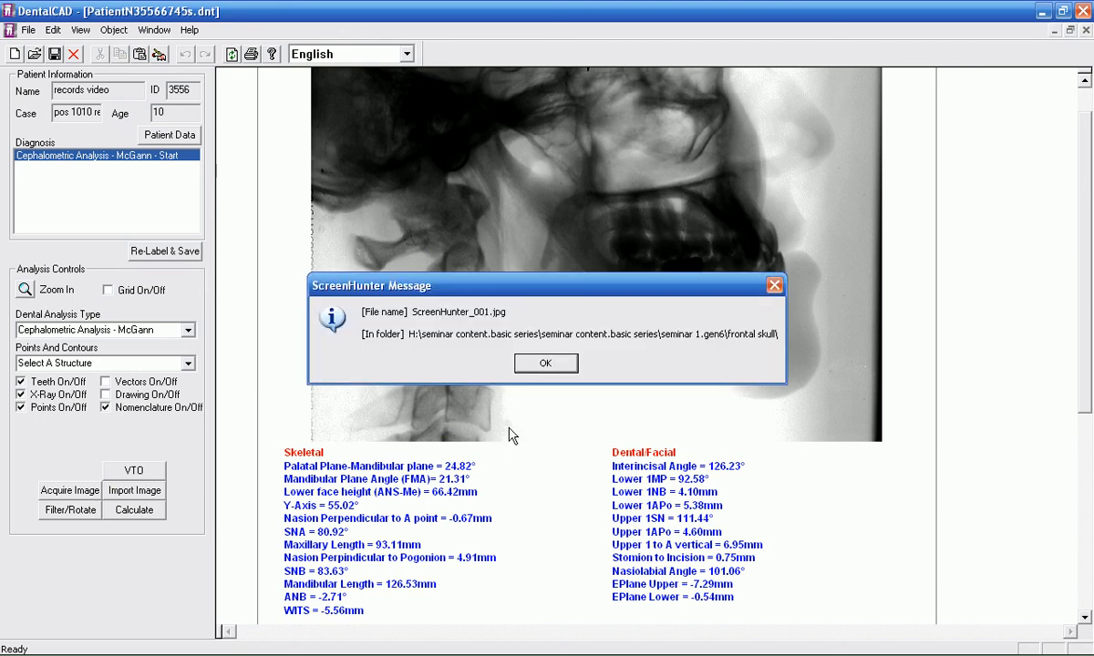
pyautogui.click(545, 366)
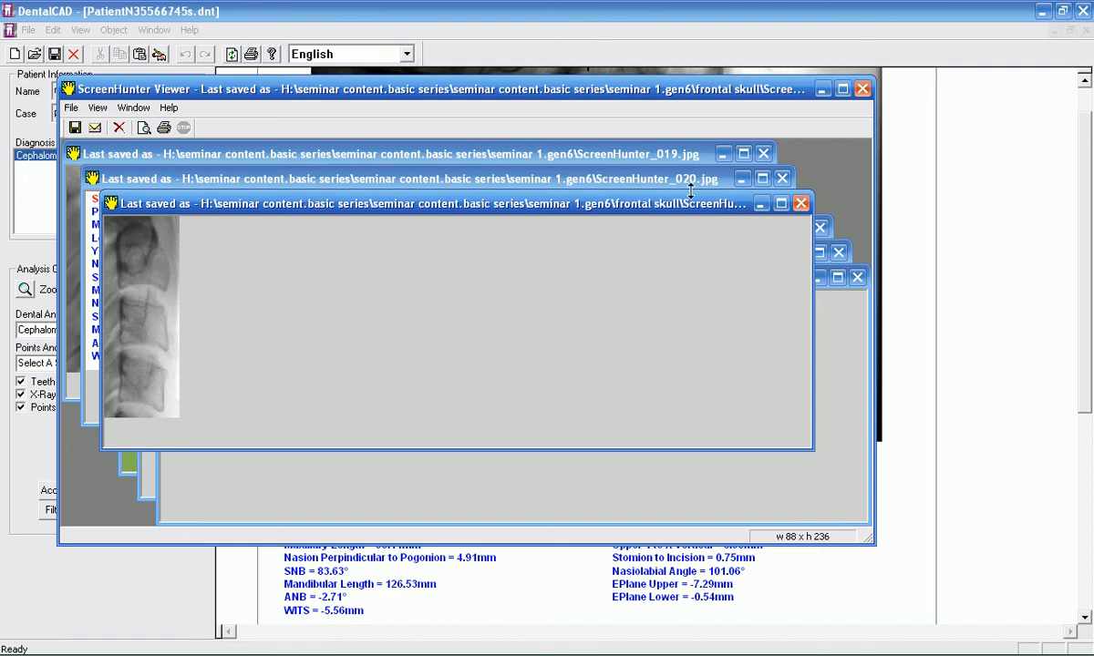
pyautogui.click(861, 90)
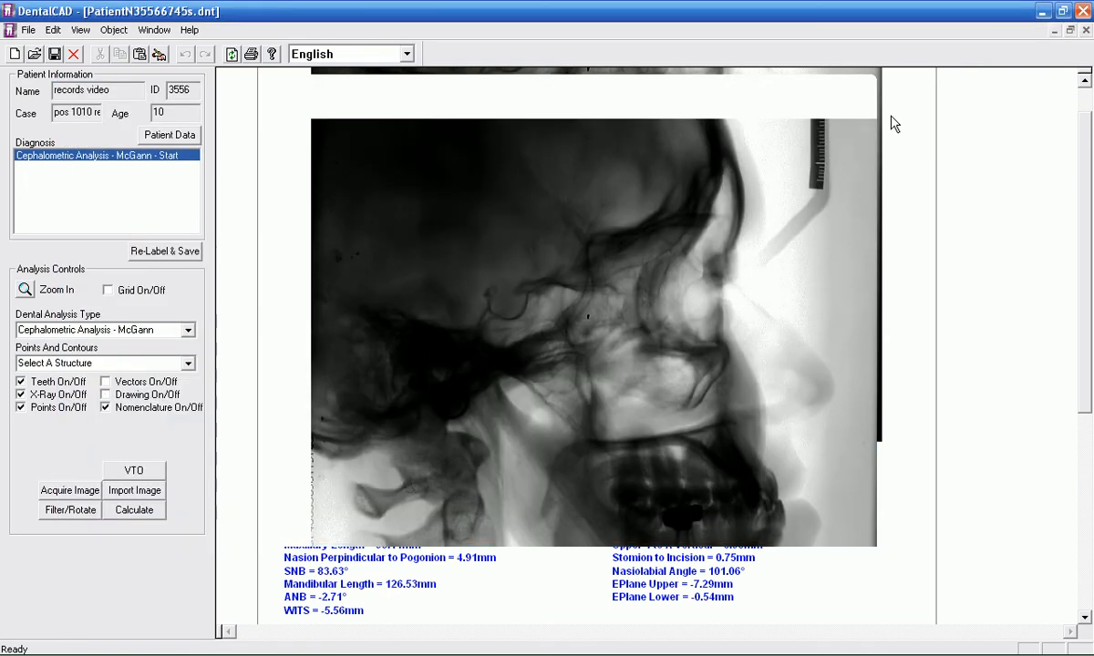
# Step: Switch to the desktop and open Cervical_Vertebra_Growth_Assessment.doc in Microsoft Word
pyautogui.moveTo(1085, 129); pyautogui.dragTo(1088, 109)
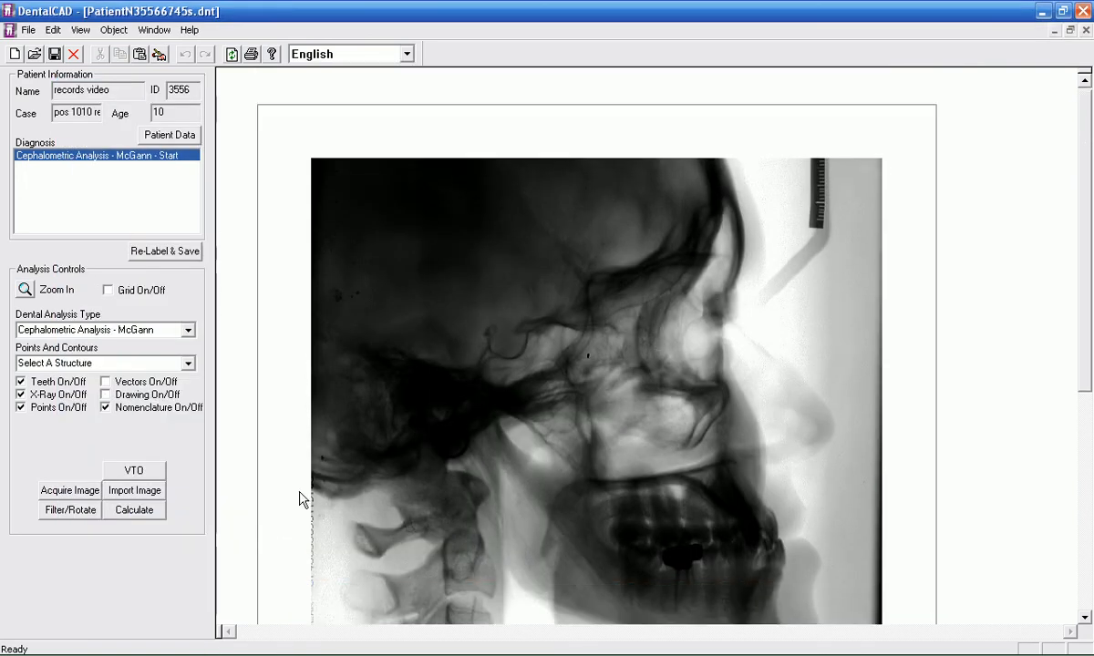
pyautogui.moveTo(156, 645)
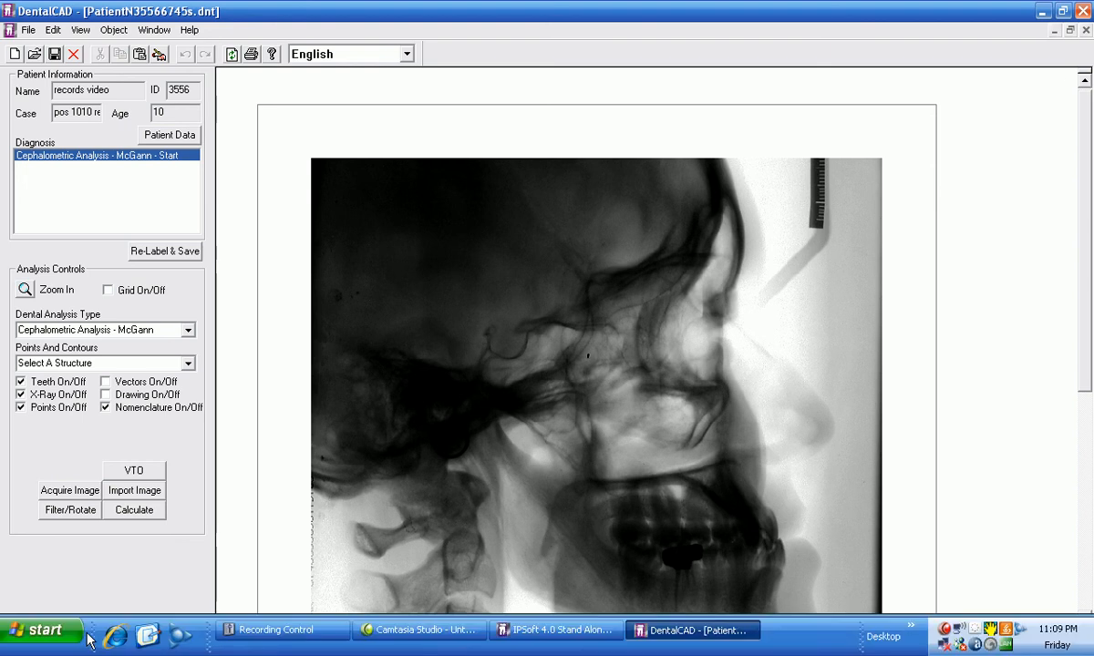
pyautogui.click(148, 638)
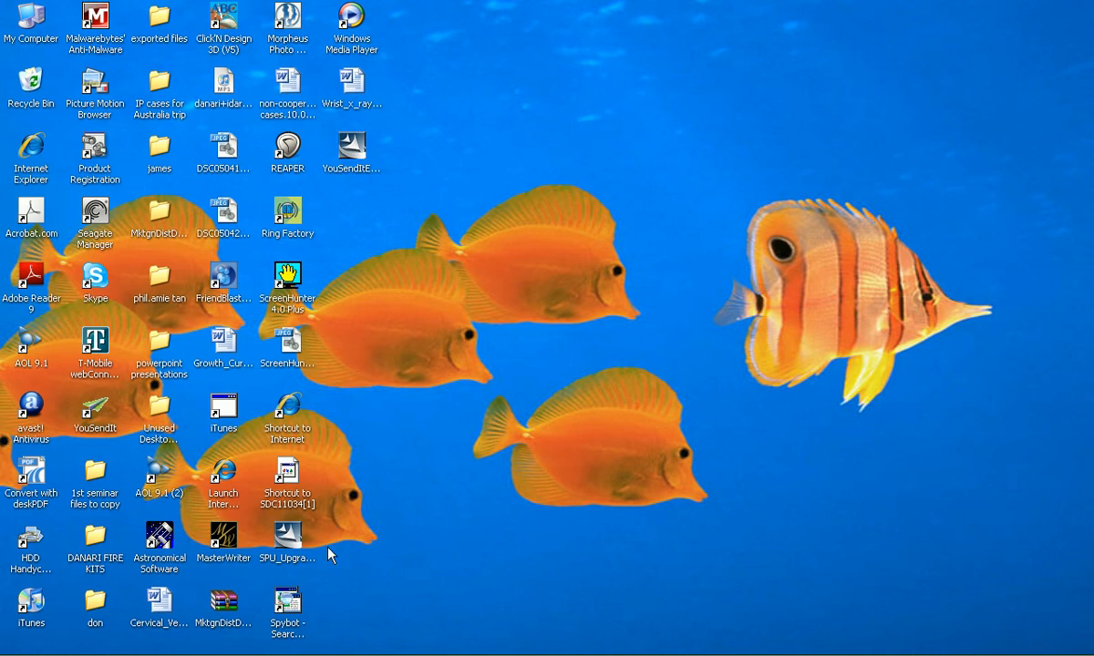
pyautogui.click(161, 607)
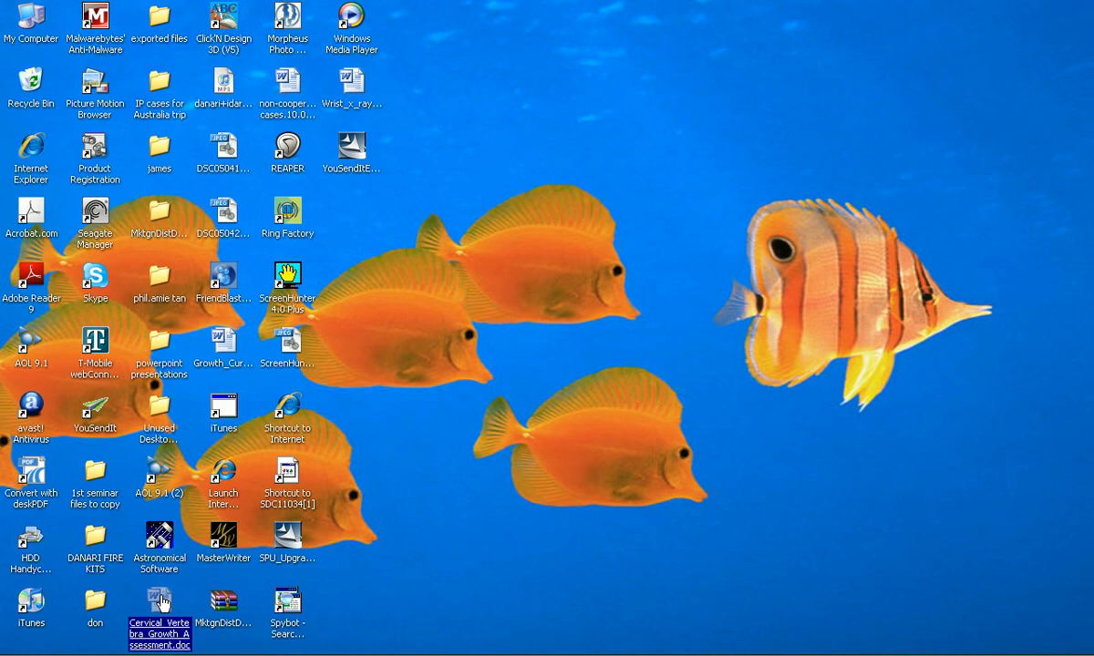
pyautogui.doubleClick(161, 602)
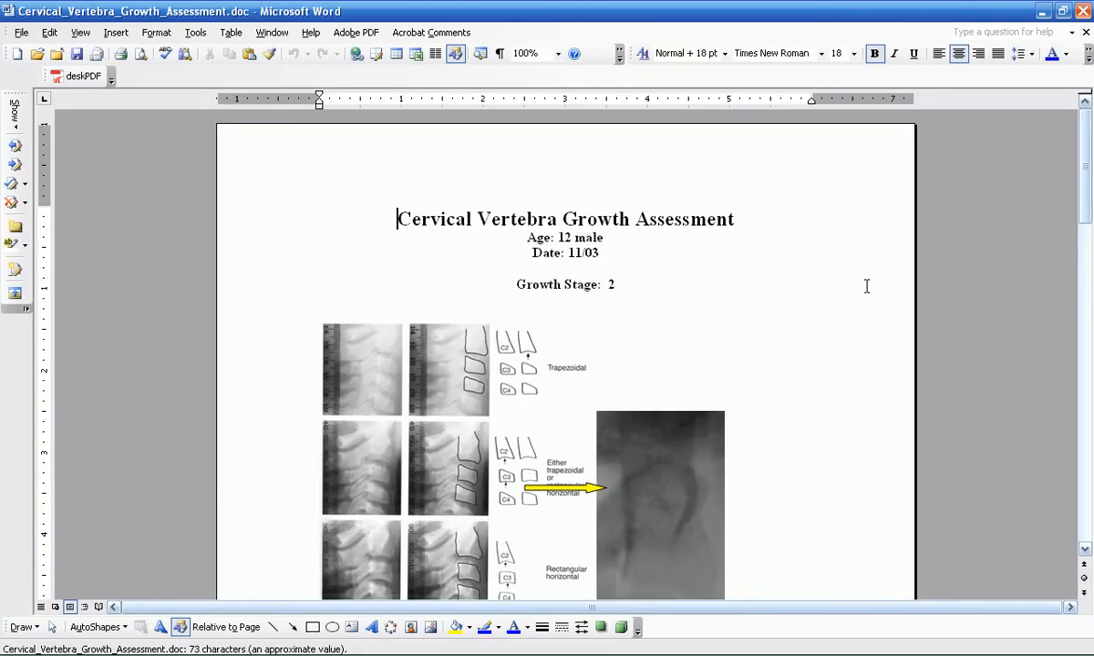
# Step: Change the date below the assessment title to 12/09
pyautogui.moveTo(1086, 207); pyautogui.dragTo(1087, 223)
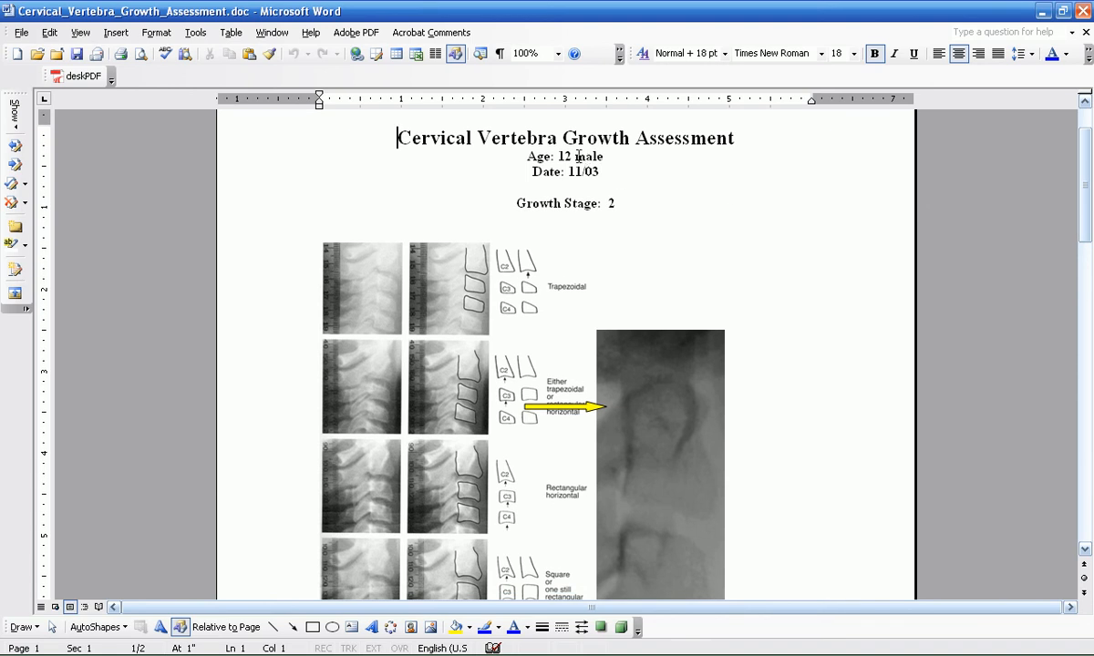
pyautogui.click(603, 172)
pyautogui.press('BackSpace')
pyautogui.press('BackSpace')
pyautogui.press('BackSpace')
pyautogui.press('BackSpace')
pyautogui.press('BackSpace')
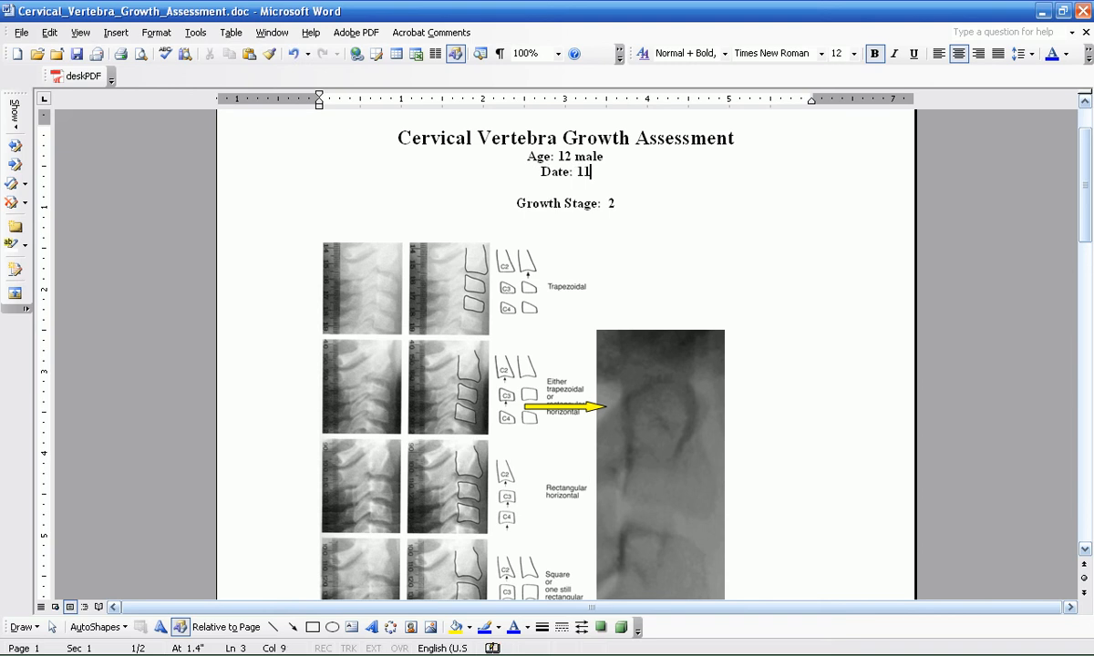
pyautogui.write('12/09')
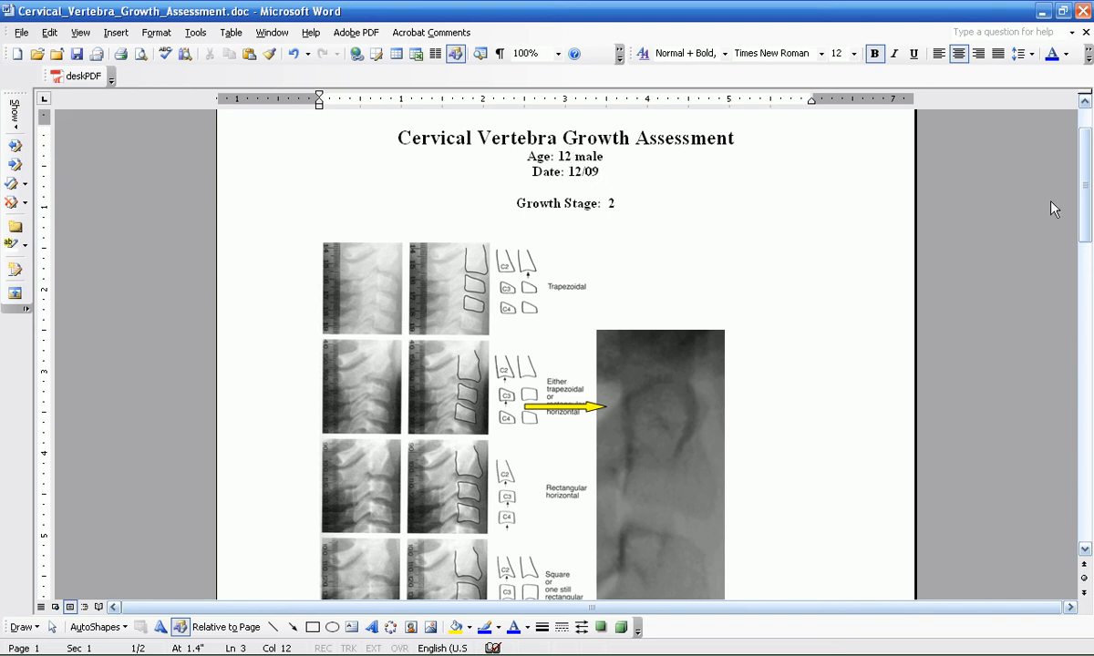
# Step: Set the Growth Stage in the assessment heading to 5
pyautogui.moveTo(1084, 187); pyautogui.dragTo(1086, 199)
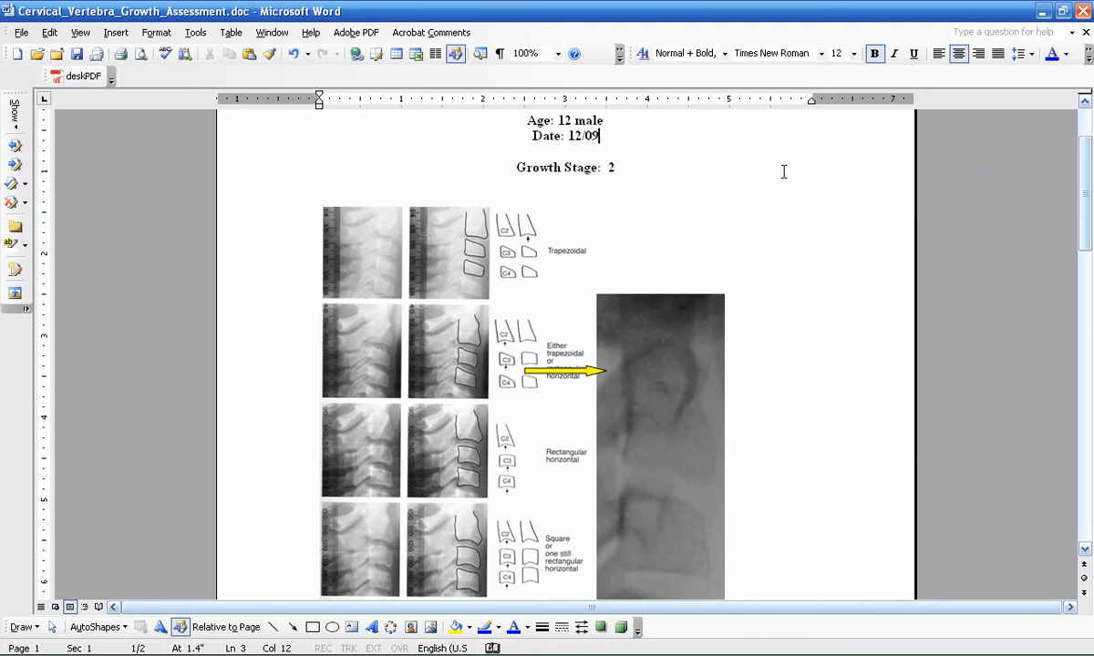
pyautogui.click(617, 167)
pyautogui.press('BackSpace')
pyautogui.write('5')
# Step: Delete the old vertebrae X-ray picture beside the growth stage reference chart
pyautogui.moveTo(1085, 203); pyautogui.dragTo(1086, 215)
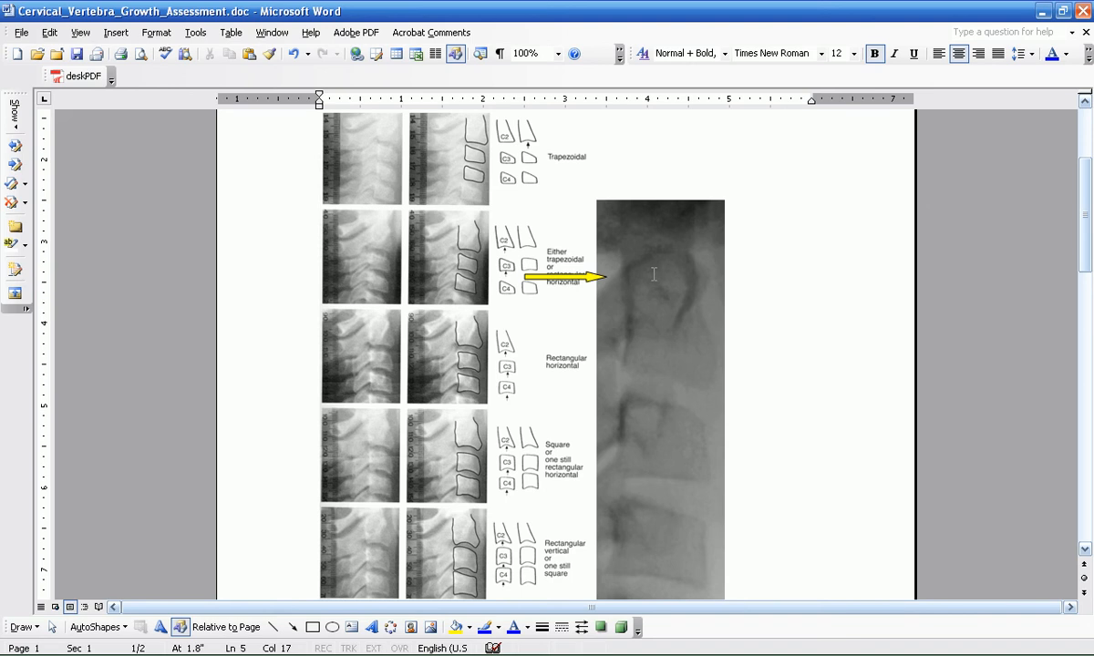
pyautogui.click(653, 278)
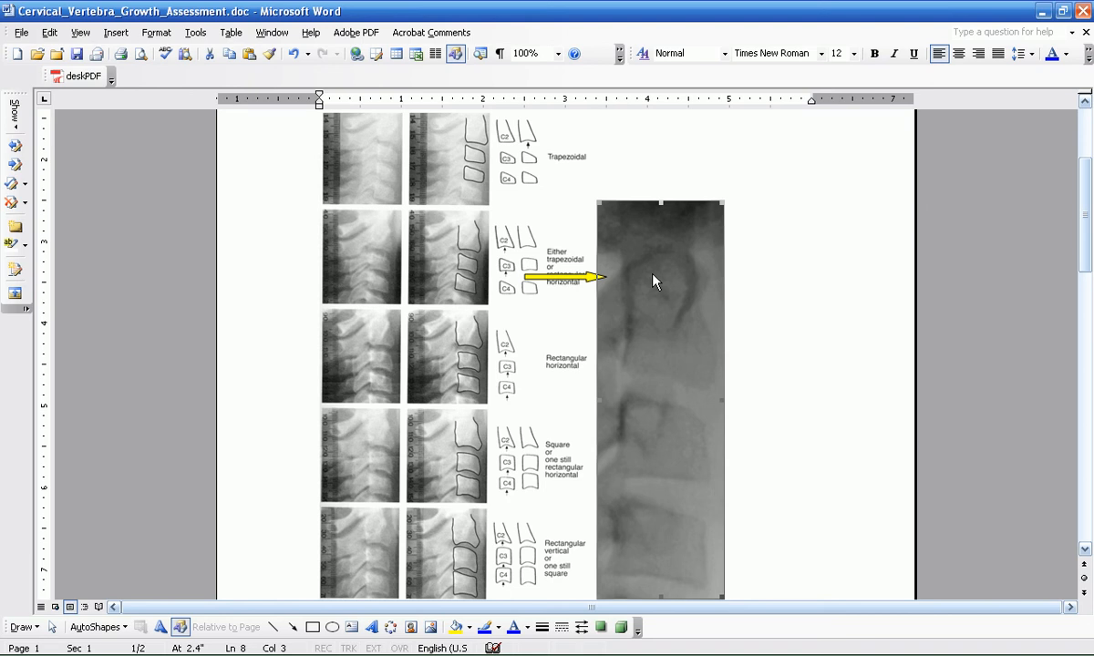
pyautogui.press('Delete')
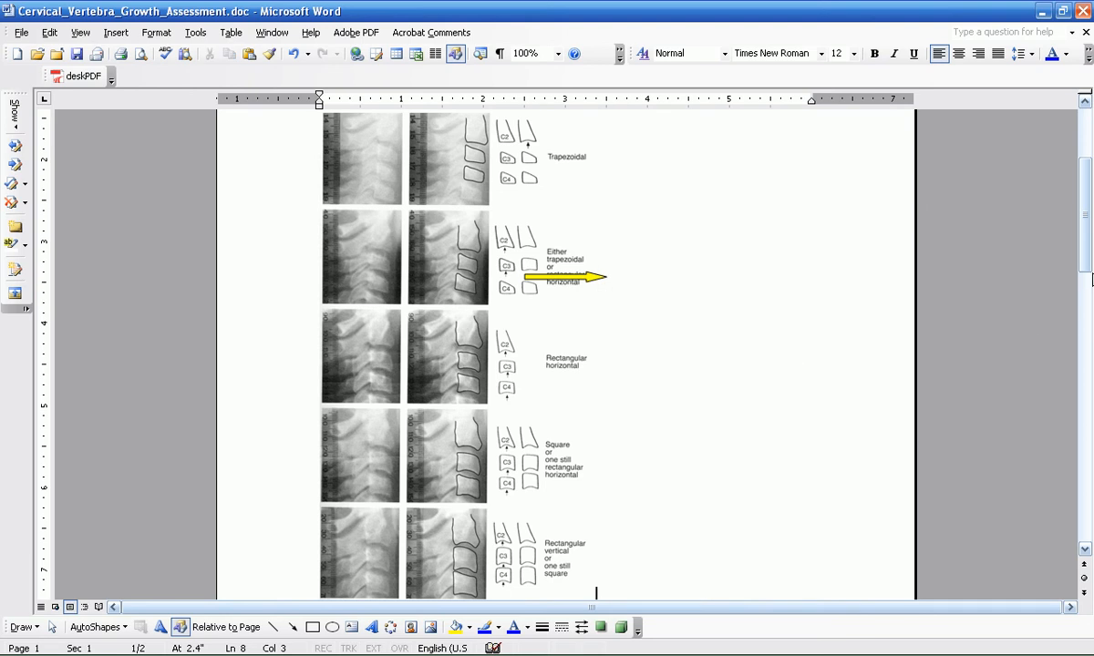
pyautogui.moveTo(1086, 266); pyautogui.dragTo(1088, 276)
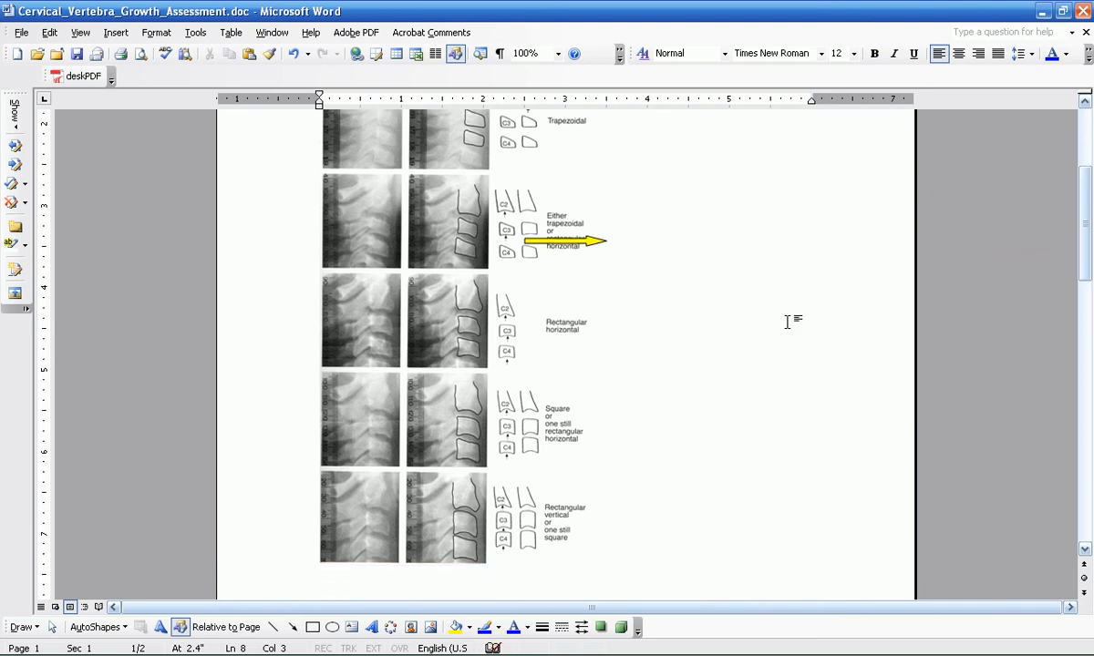
# Step: Paste the captured vertebrae X-ray beside the growth stage reference chart and enlarge it to about three chart rows high
pyautogui.rightClick(654, 426)
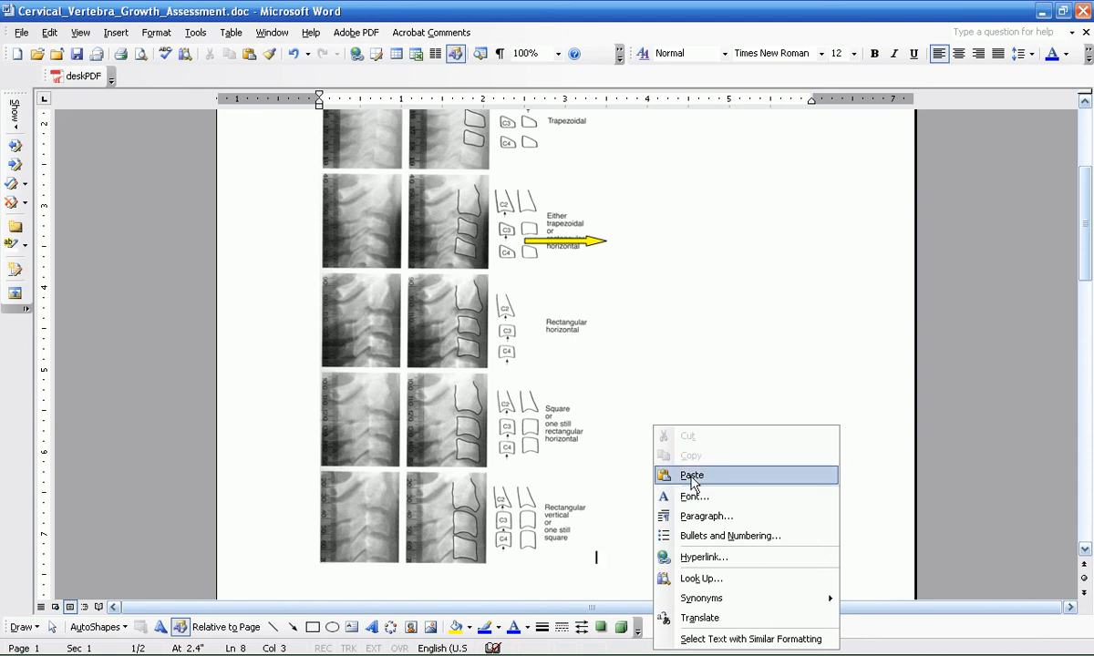
pyautogui.click(664, 475)
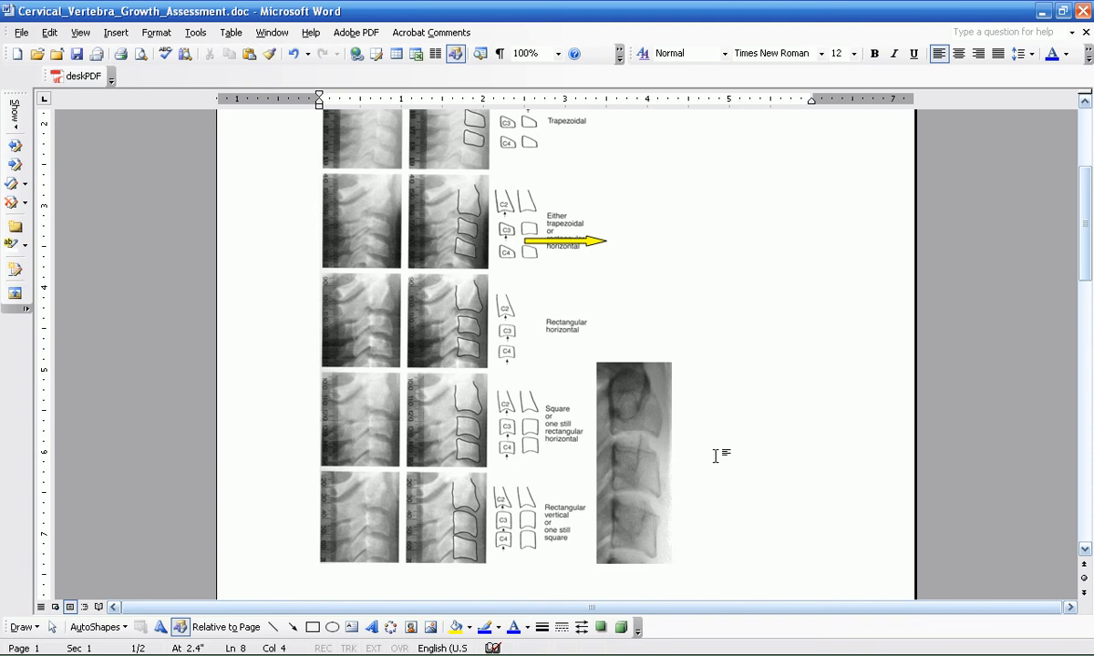
pyautogui.click(637, 388)
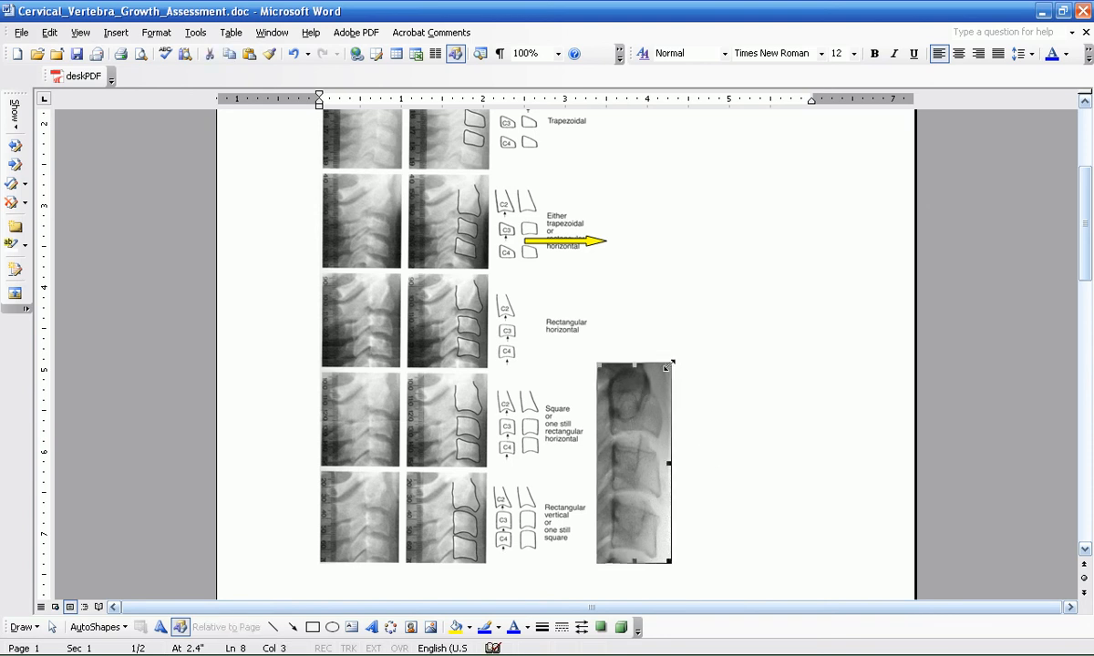
pyautogui.moveTo(667, 367); pyautogui.dragTo(727, 208)
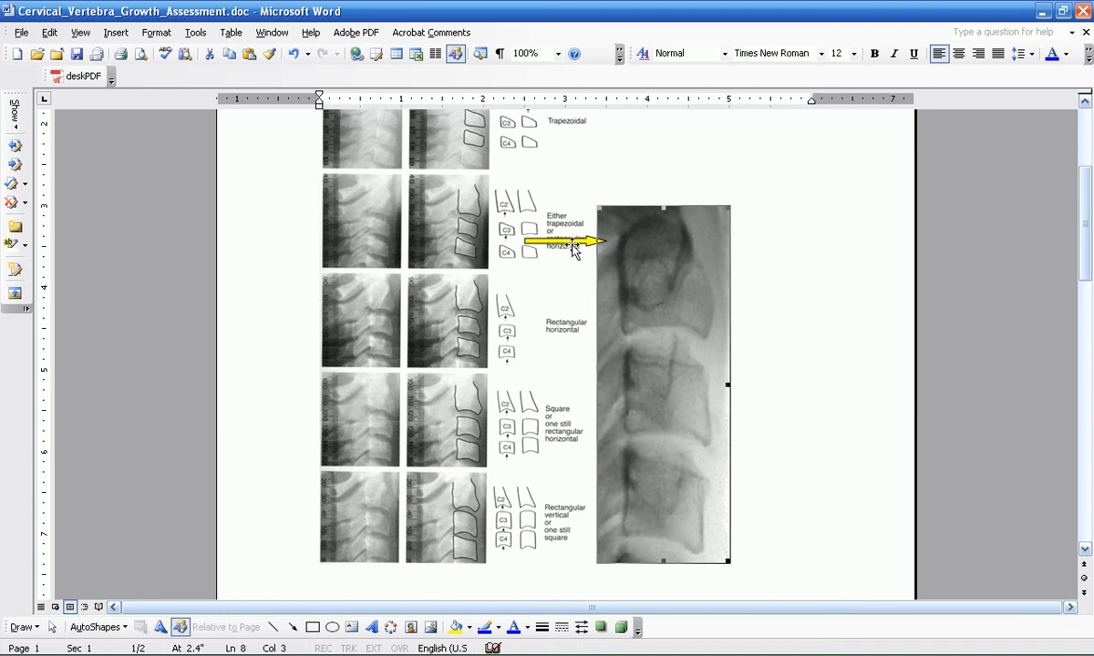
# Step: Move the reference chart's yellow arrow to the last row (Rectangular vertical) and the growth curve's yellow arrow above point 5 on the GIRLS curve
pyautogui.moveTo(572, 244)
pyautogui.mouseDown()
pyautogui.moveTo(576, 508)
pyautogui.moveTo(564, 499)
pyautogui.mouseUp()
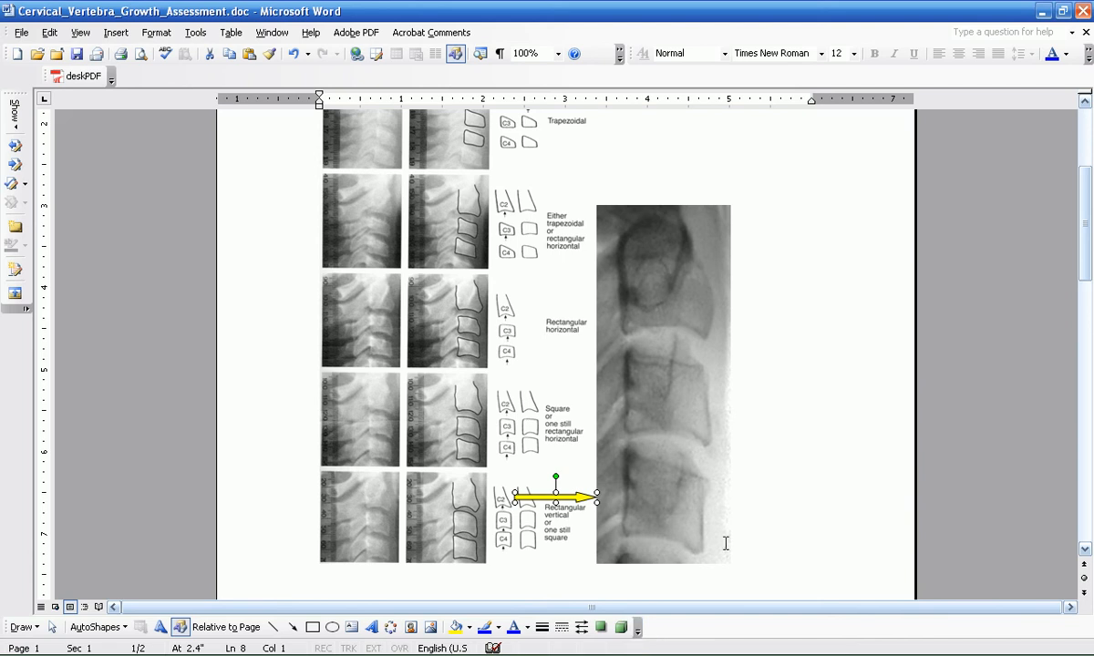
pyautogui.moveTo(1087, 248); pyautogui.dragTo(1066, 415)
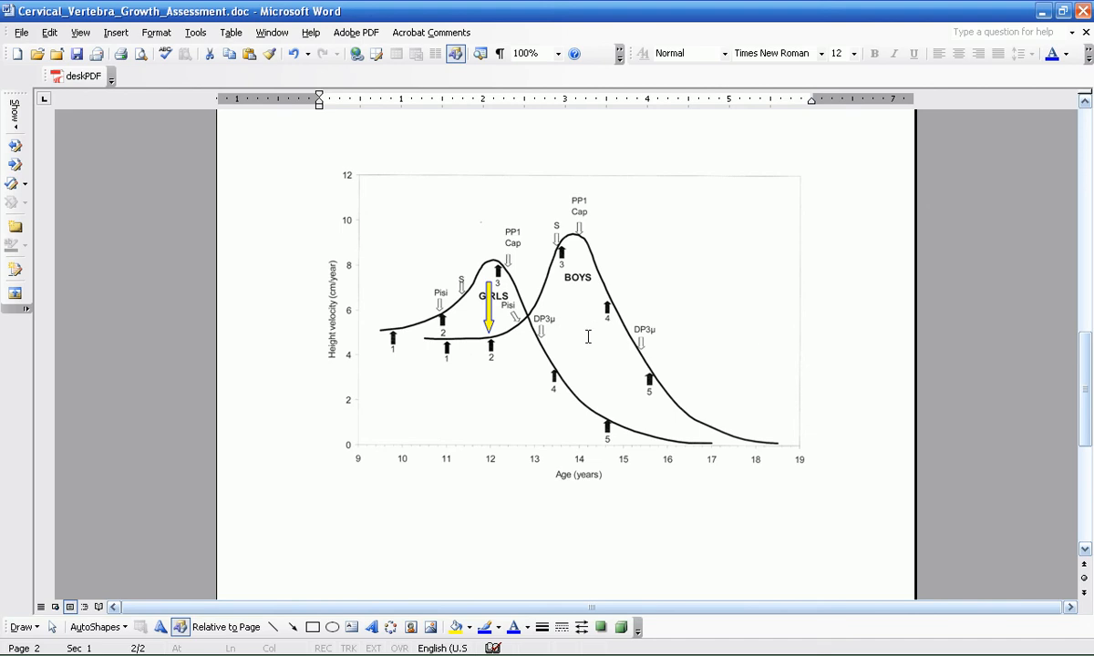
pyautogui.click(489, 325)
pyautogui.moveTo(489, 321); pyautogui.dragTo(601, 415)
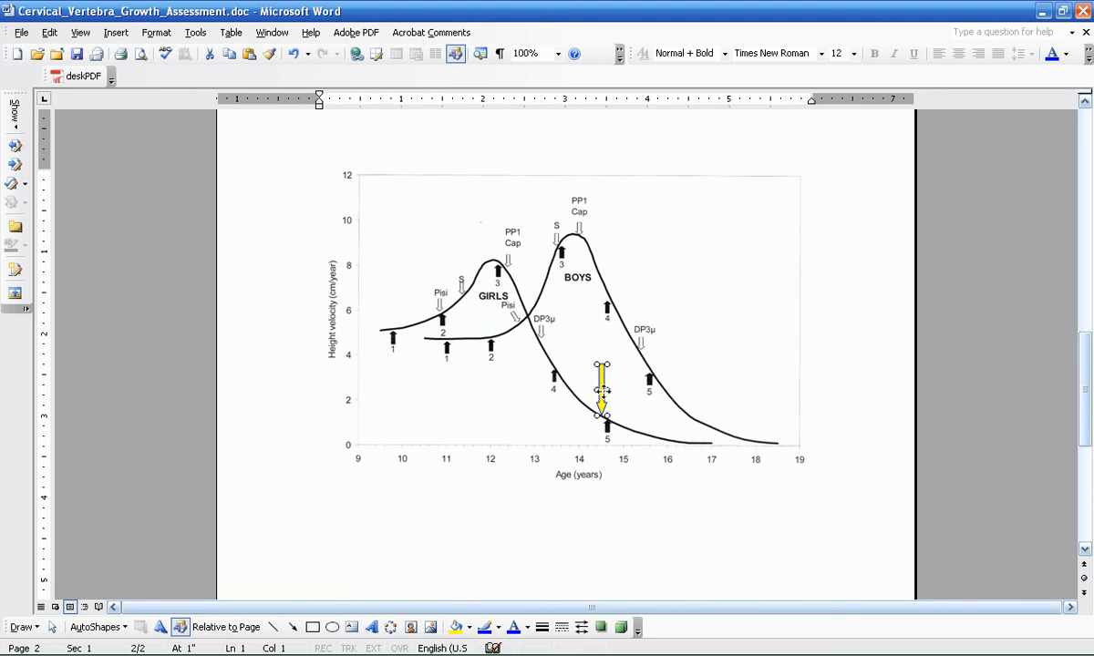
pyautogui.moveTo(602, 392); pyautogui.dragTo(612, 381)
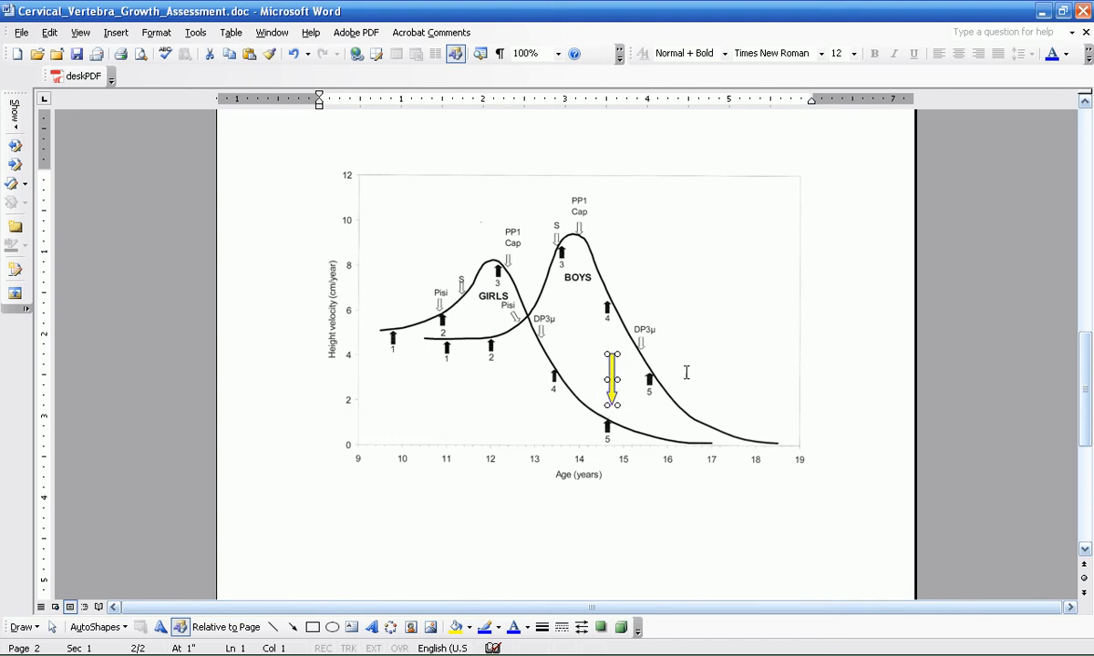
pyautogui.click(773, 339)
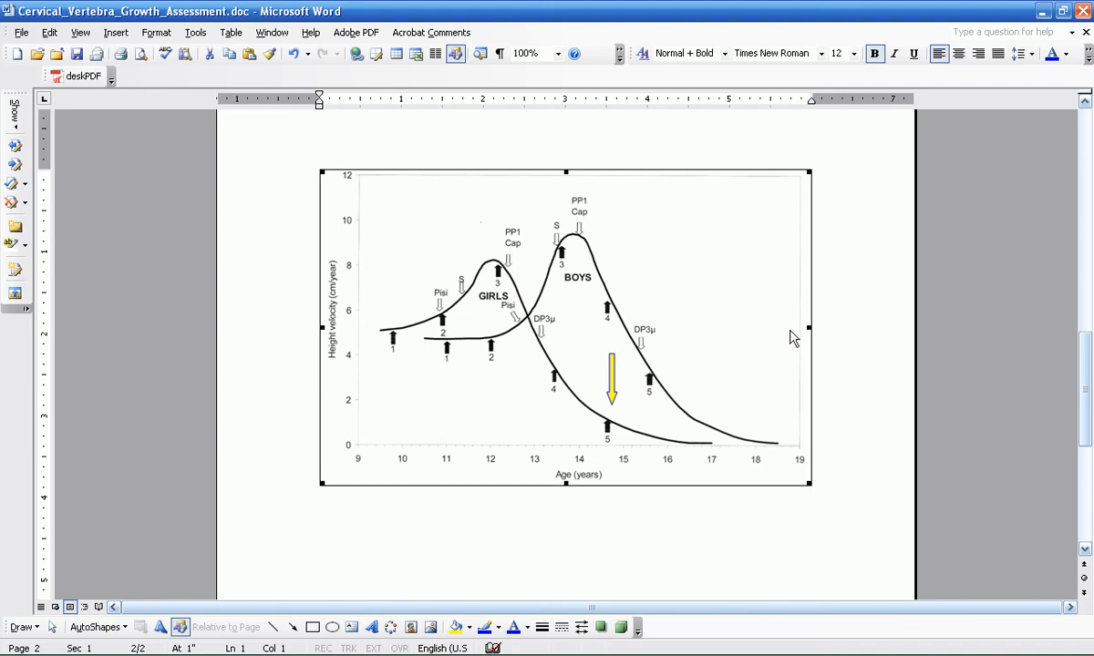
pyautogui.click(906, 238)
pyautogui.moveTo(1078, 401); pyautogui.dragTo(1083, 219)
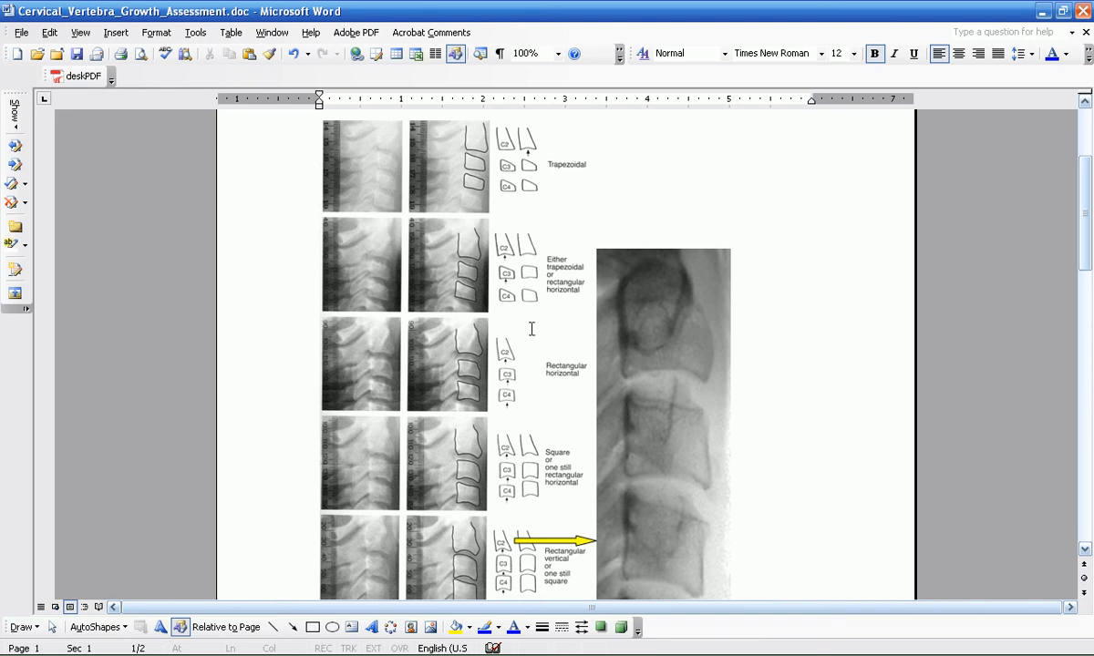
pyautogui.moveTo(1086, 244)
pyautogui.mouseDown()
pyautogui.moveTo(1086, 233)
pyautogui.moveTo(1085, 274)
pyautogui.moveTo(1086, 223)
pyautogui.moveTo(1085, 258)
pyautogui.mouseUp()
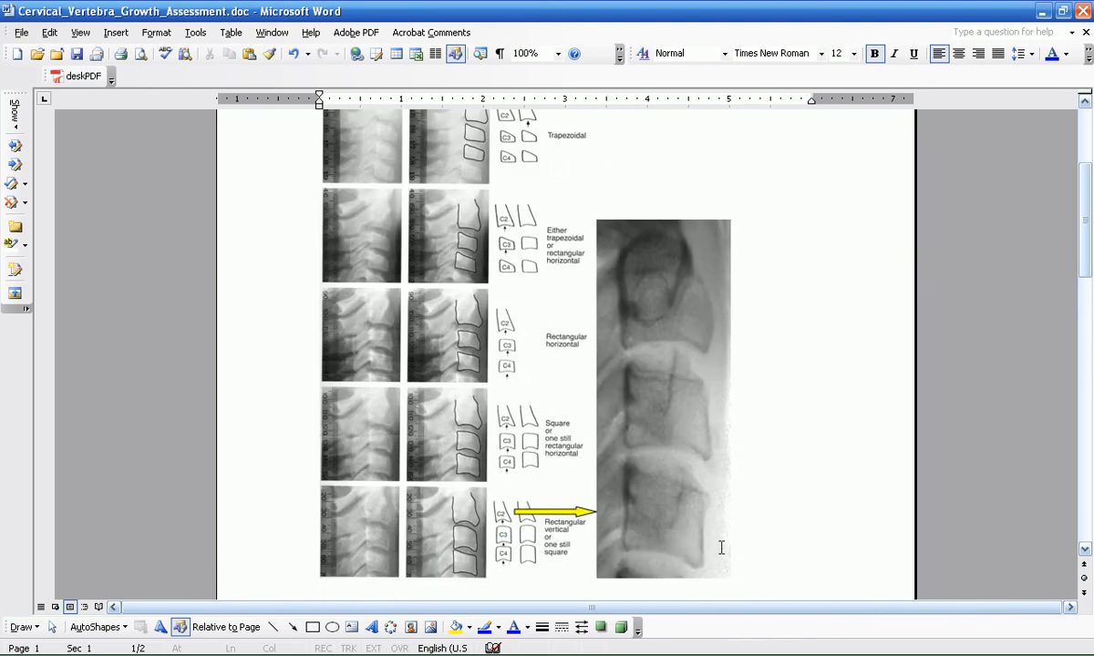
# Step: Switch to IPSoft 4.0 and open the Treatment Options Wizard for the current patient
pyautogui.moveTo(410, 649)
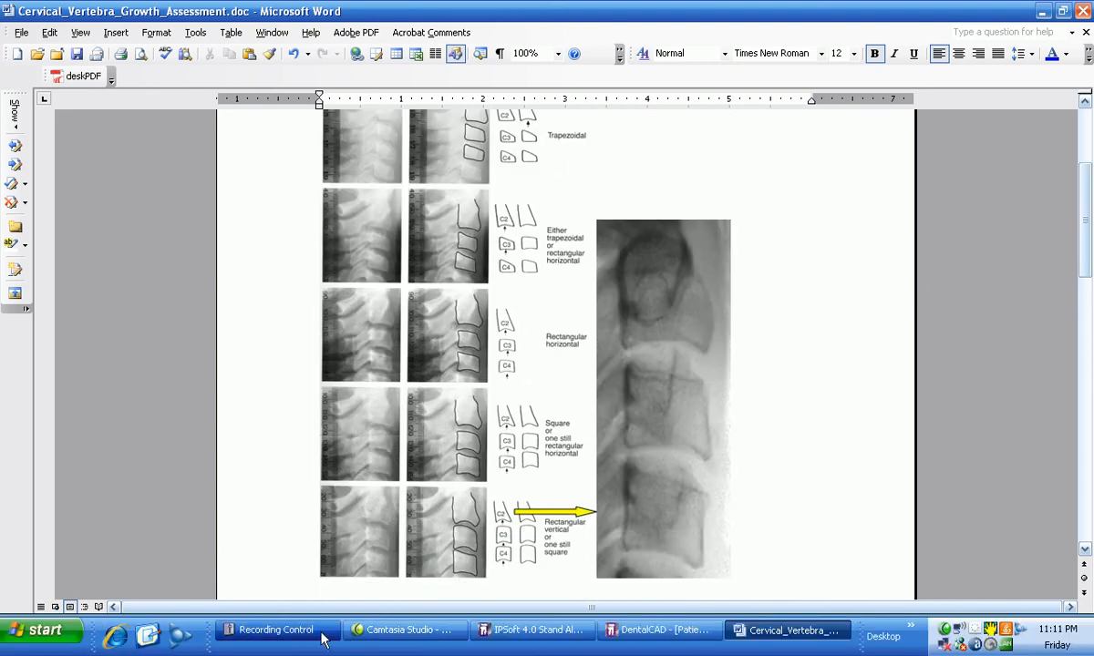
pyautogui.click(538, 630)
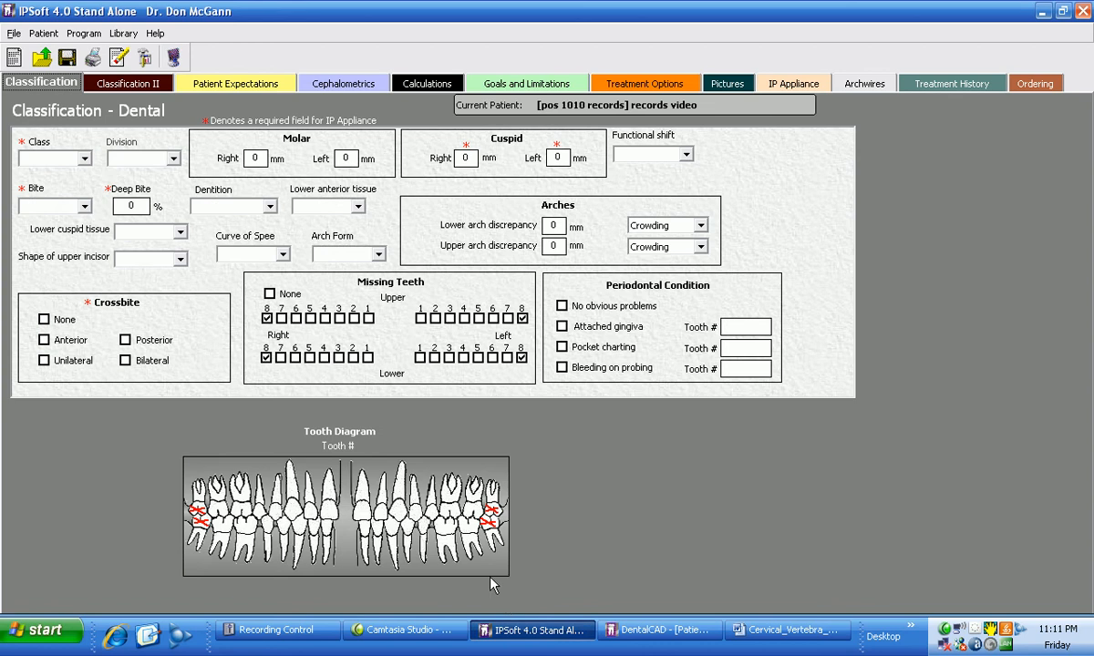
pyautogui.click(649, 84)
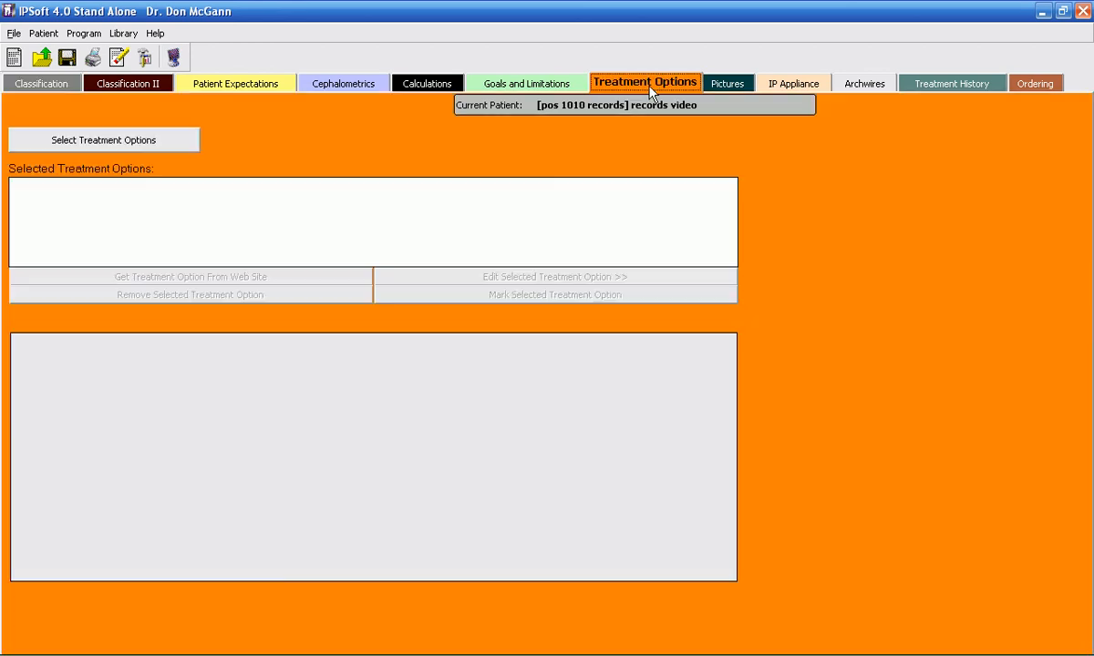
pyautogui.click(162, 143)
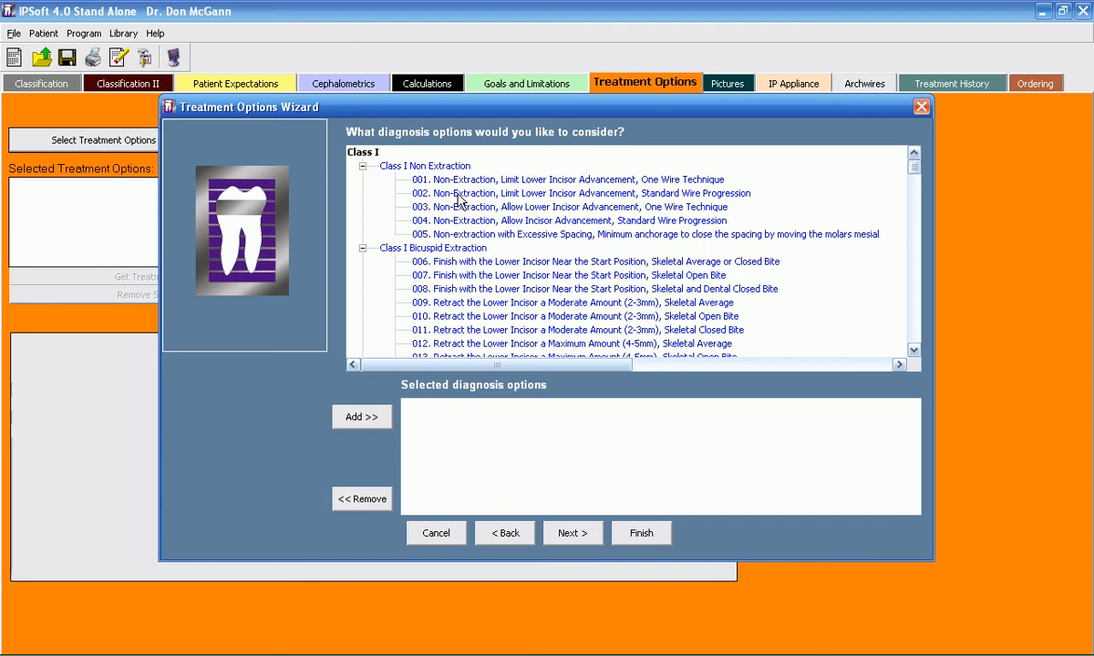
# Step: Select options 002 Non-Extraction, Limit Lower Incisor Advancement, Standard Wire Progression and 006 Finish with the Lower Incisor Near the Start Position, and complete the wizard
pyautogui.click(459, 195)
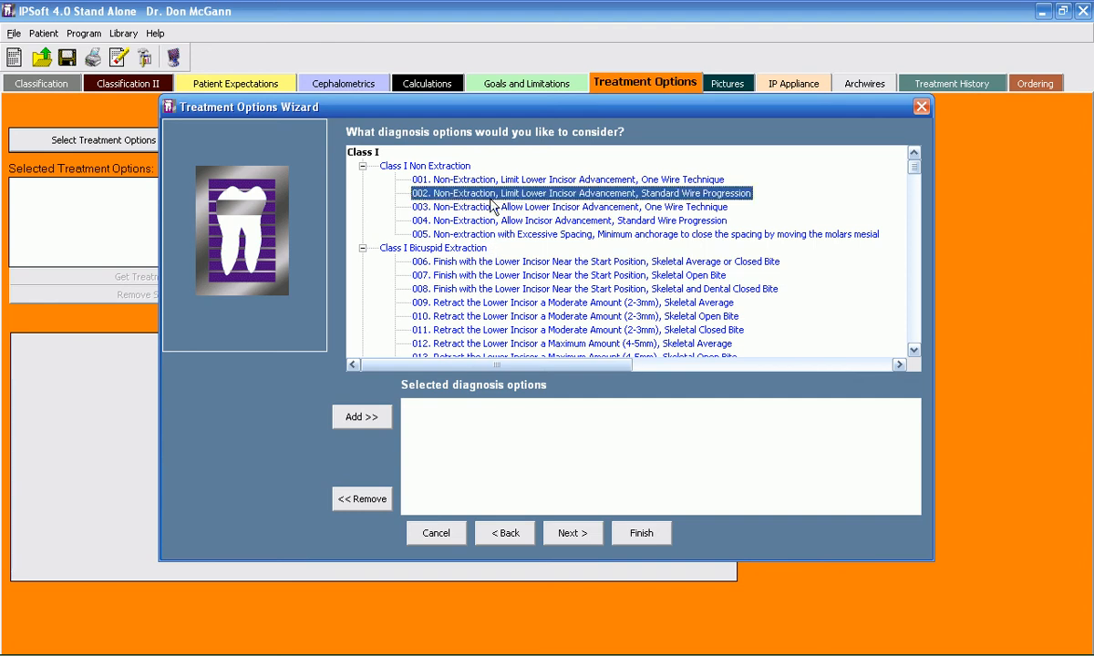
pyautogui.doubleClick(461, 194)
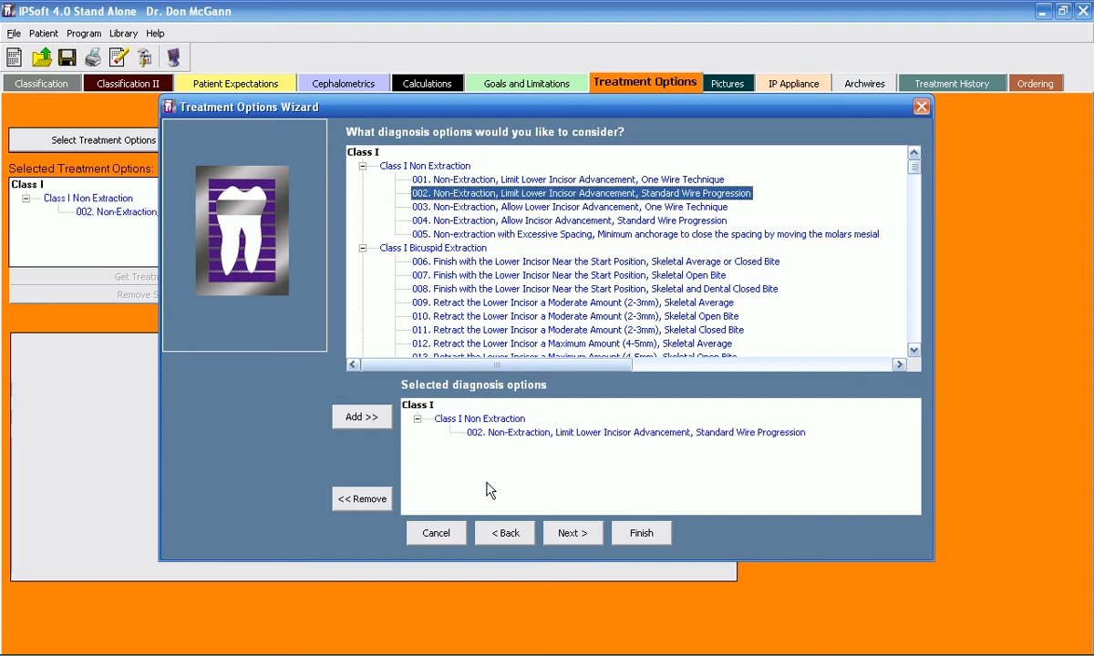
pyautogui.click(647, 538)
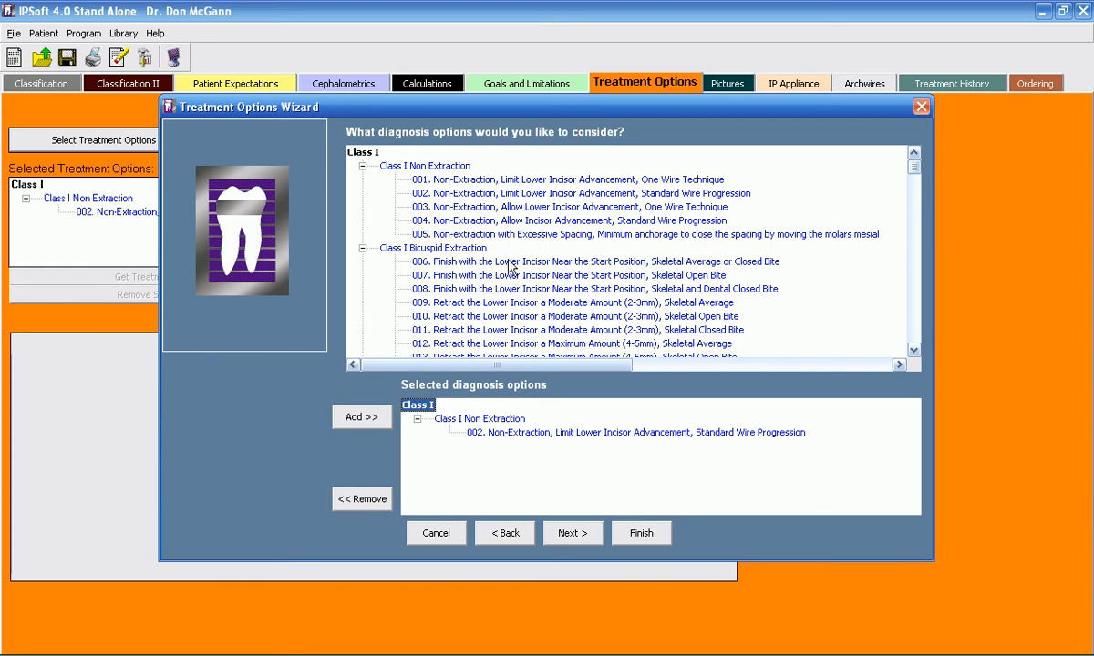
pyautogui.doubleClick(506, 263)
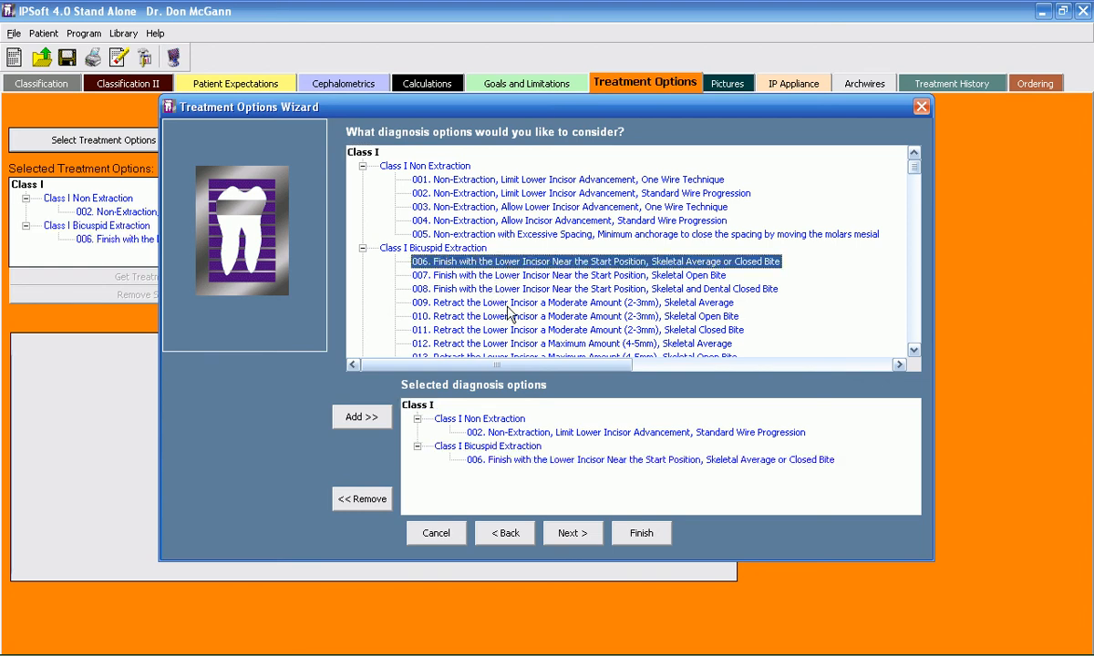
pyautogui.click(640, 533)
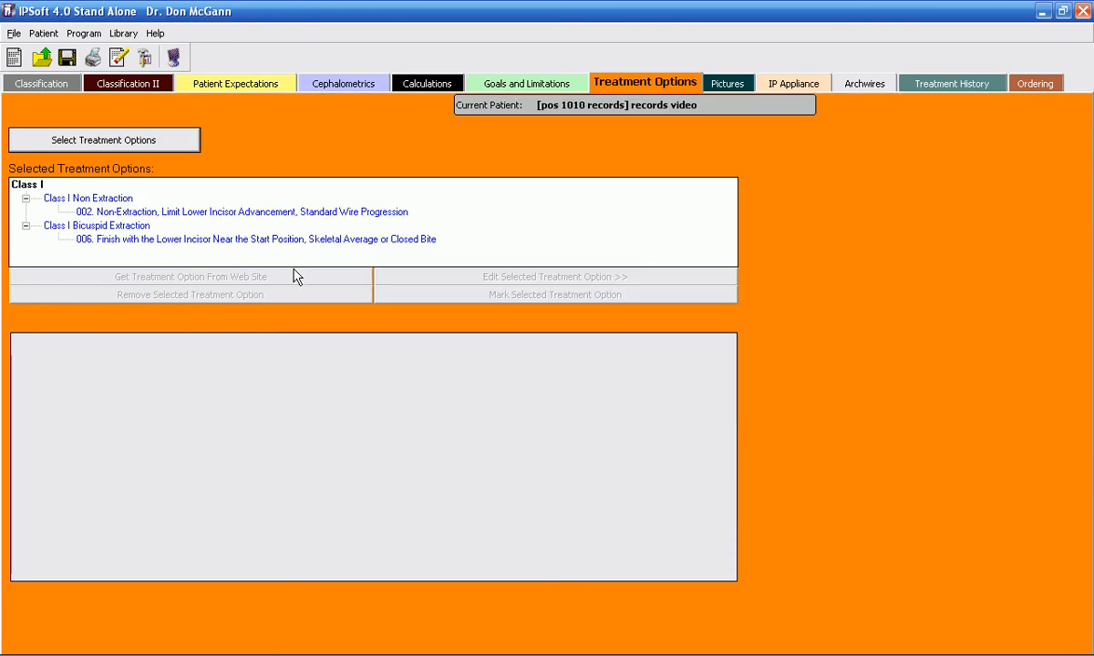
# Step: Load the plan text of treatment option 002 Non-Extraction for editing and mark it as the selected treatment option
pyautogui.click(269, 215)
pyautogui.doubleClick(267, 213)
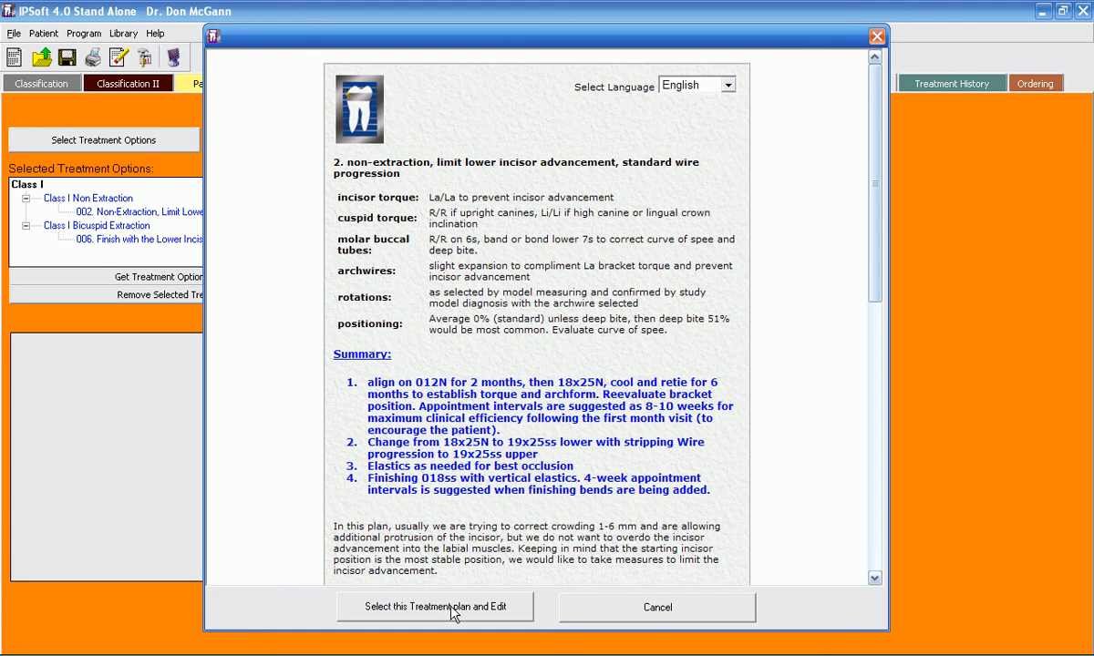
pyautogui.click(452, 611)
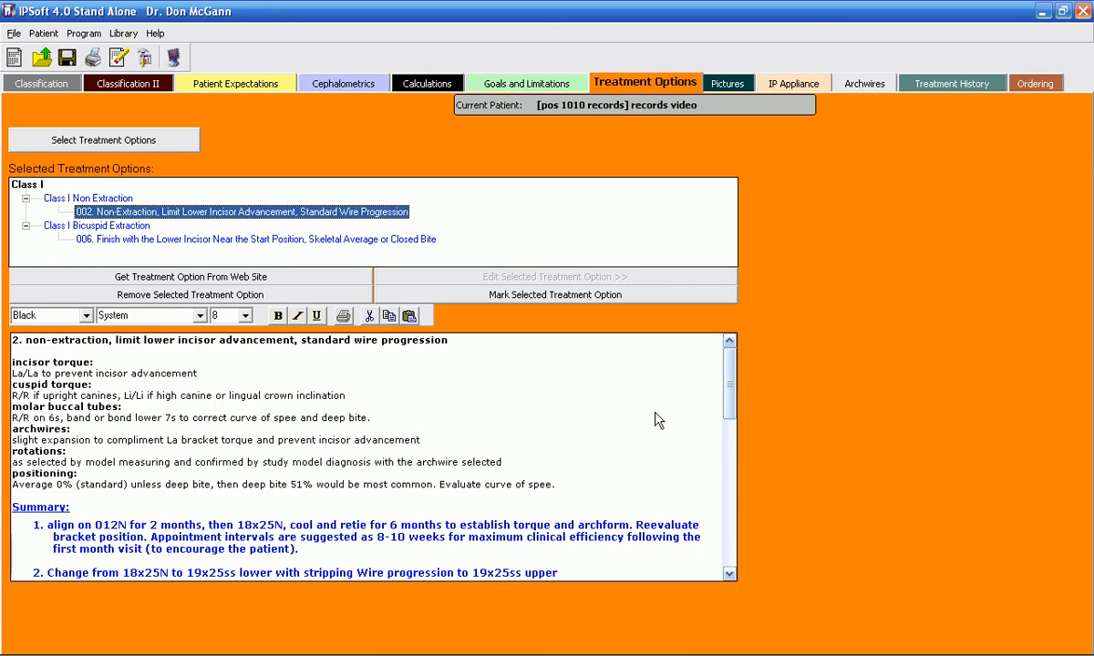
pyautogui.click(533, 295)
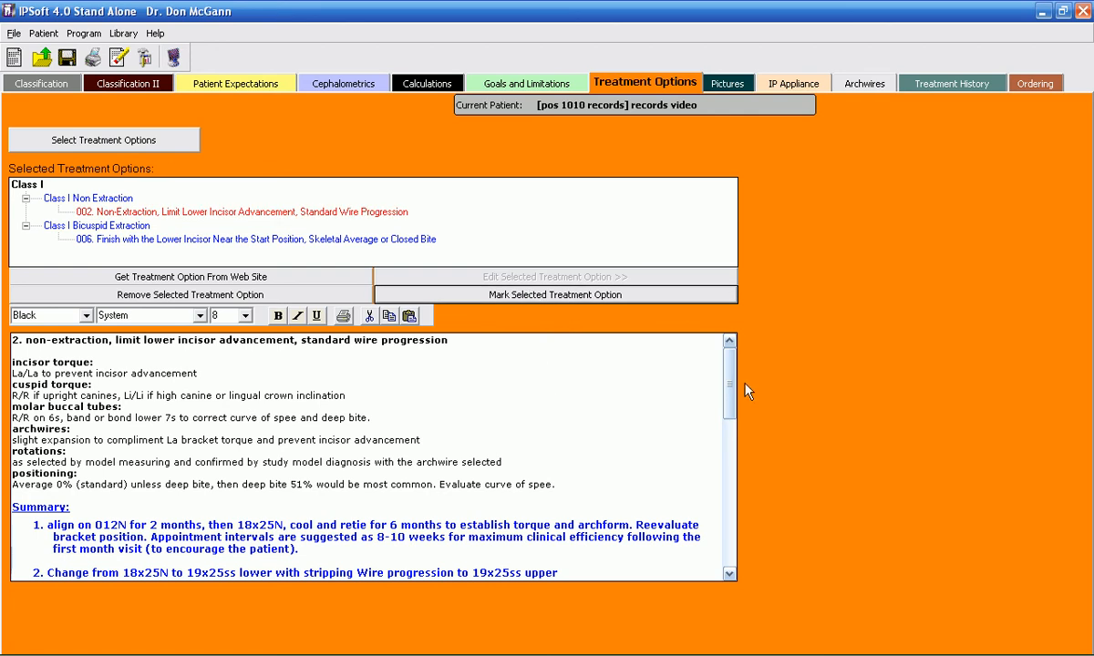
# Step: Delete everything after the Summary list in the plan text, from "In this plan, usually we are trying" through the copyright line
pyautogui.moveTo(730, 375); pyautogui.dragTo(723, 453)
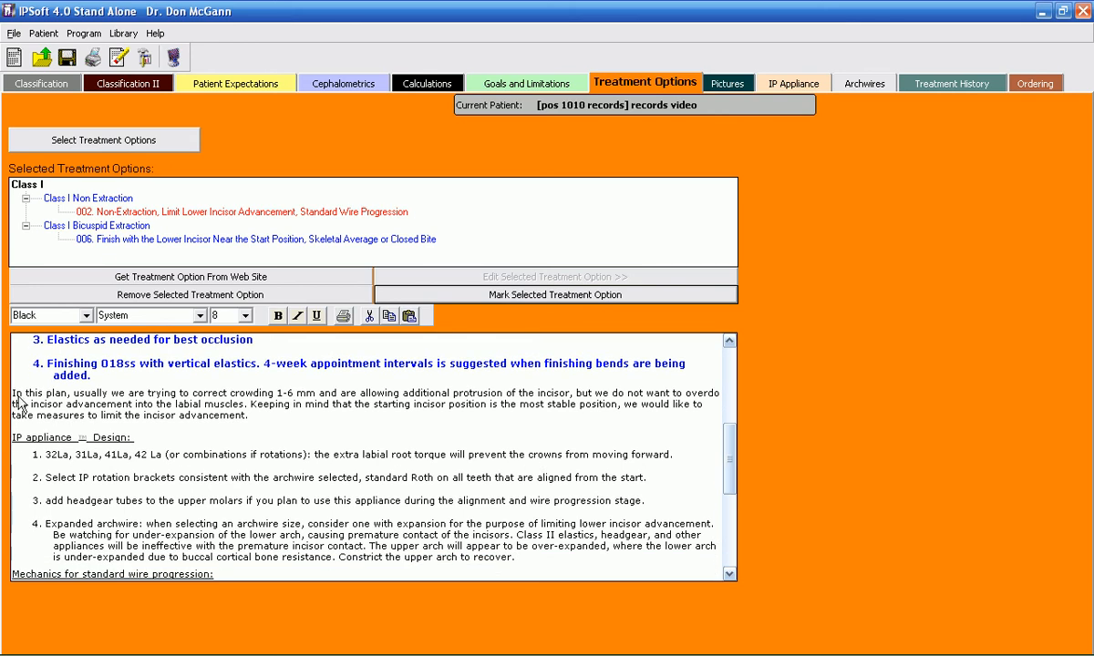
pyautogui.moveTo(14, 393); pyautogui.dragTo(493, 584)
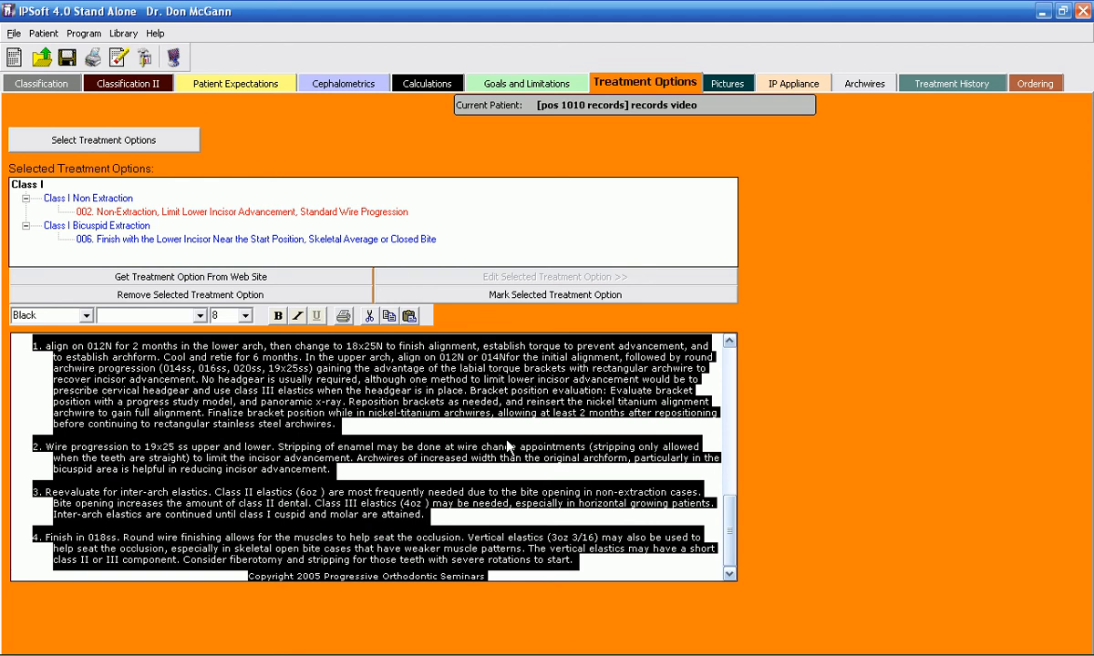
pyautogui.press('Delete')
pyautogui.moveTo(728, 428); pyautogui.dragTo(729, 453)
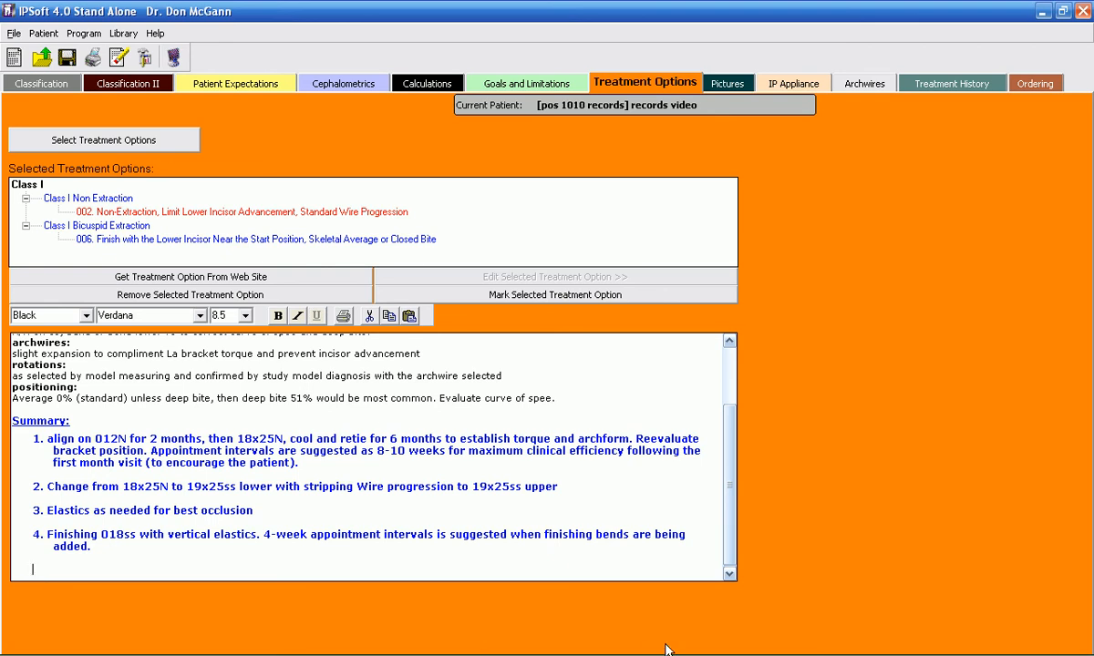
# Step: Switch to Word and capture the assessment heading, from the title through the Growth Stage line, with ScreenHunter
pyautogui.moveTo(666, 651)
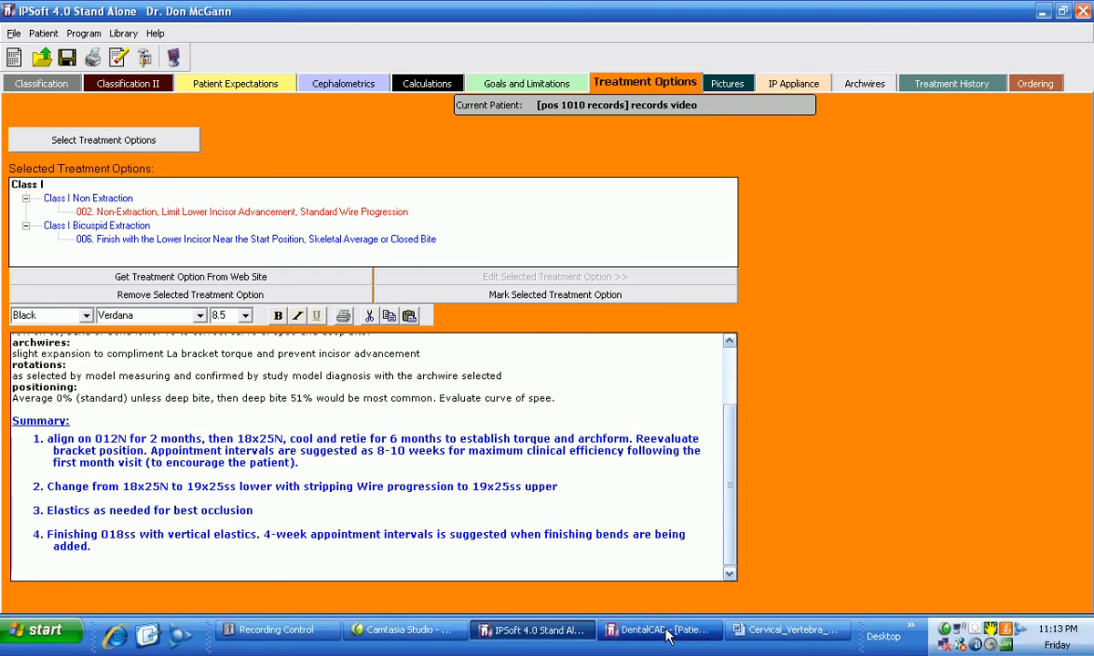
pyautogui.click(756, 629)
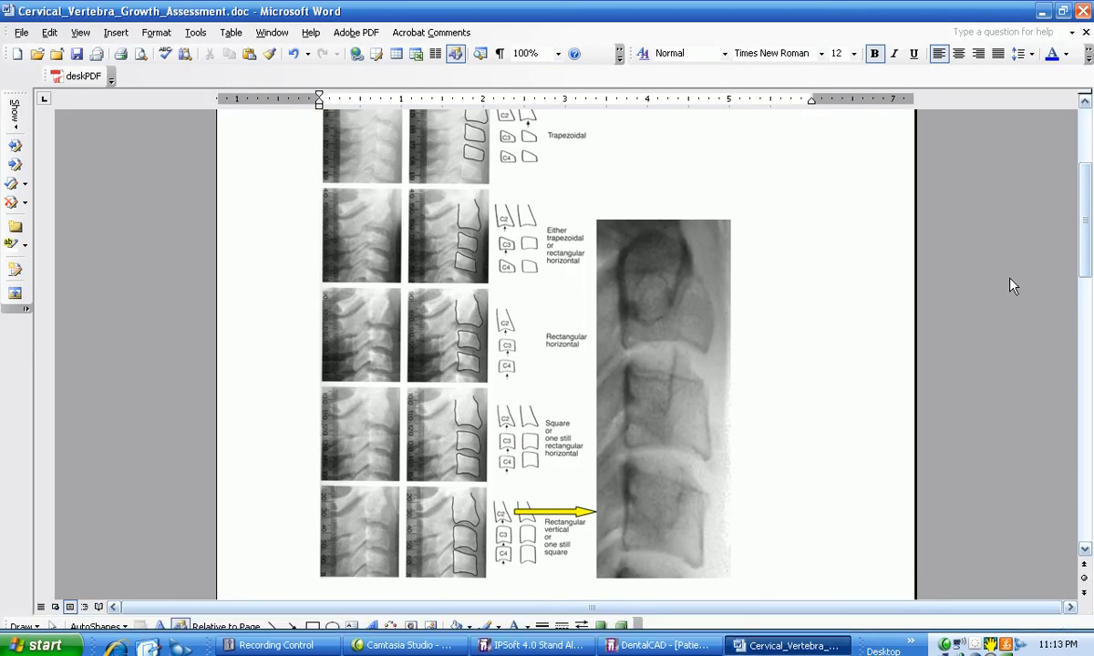
pyautogui.moveTo(1086, 244); pyautogui.dragTo(1083, 176)
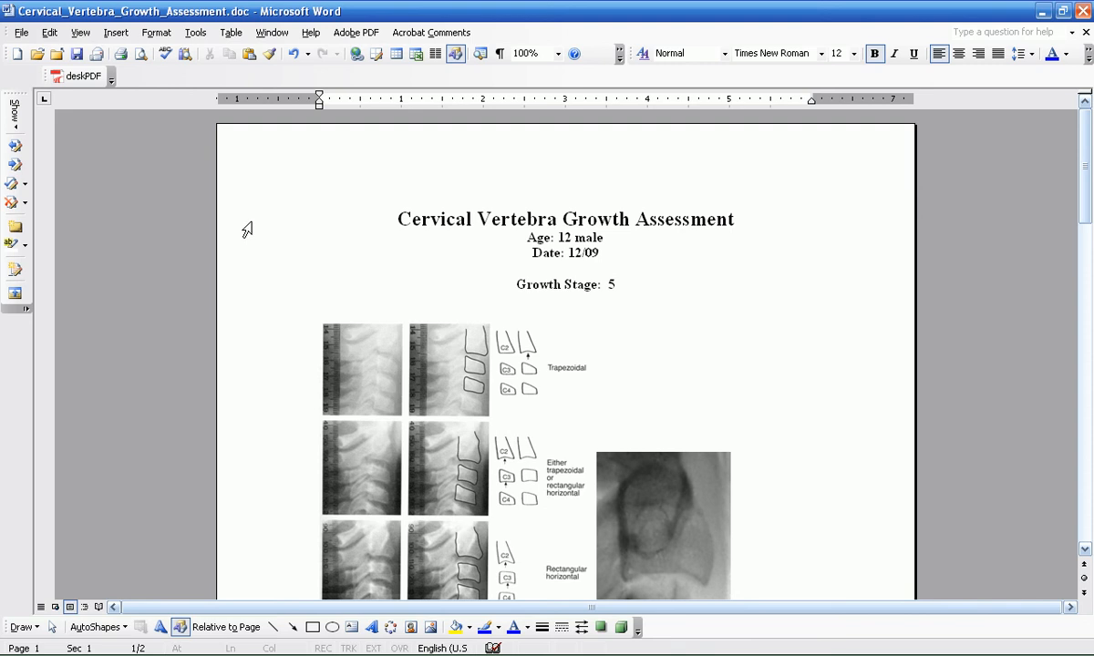
pyautogui.press('Print')
pyautogui.moveTo(371, 206); pyautogui.dragTo(749, 316)
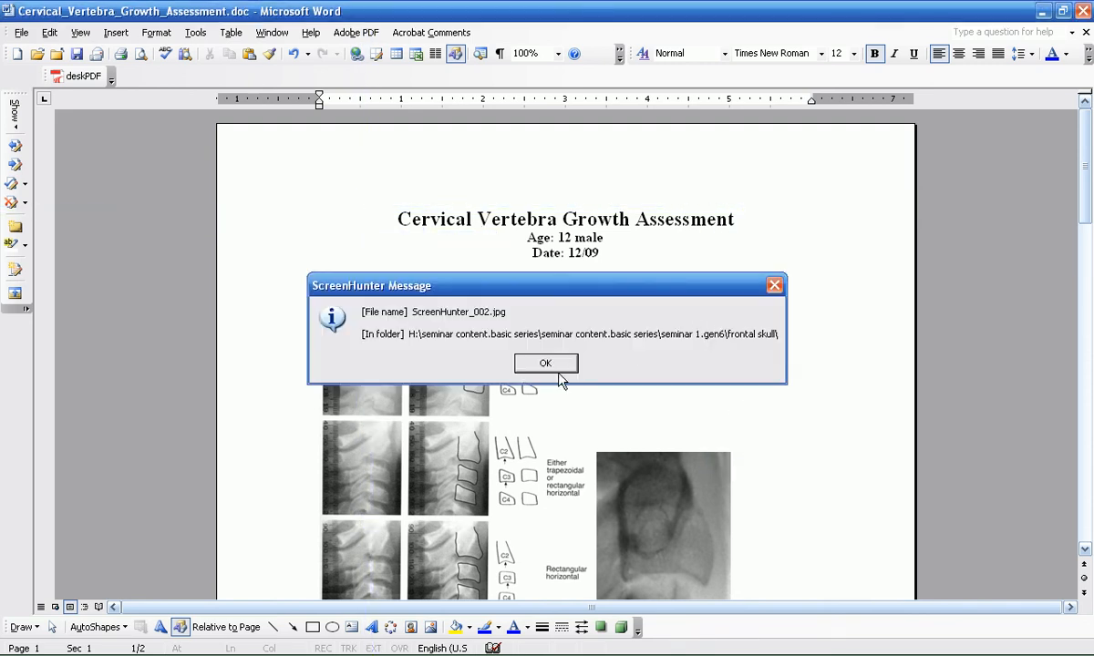
pyautogui.click(557, 364)
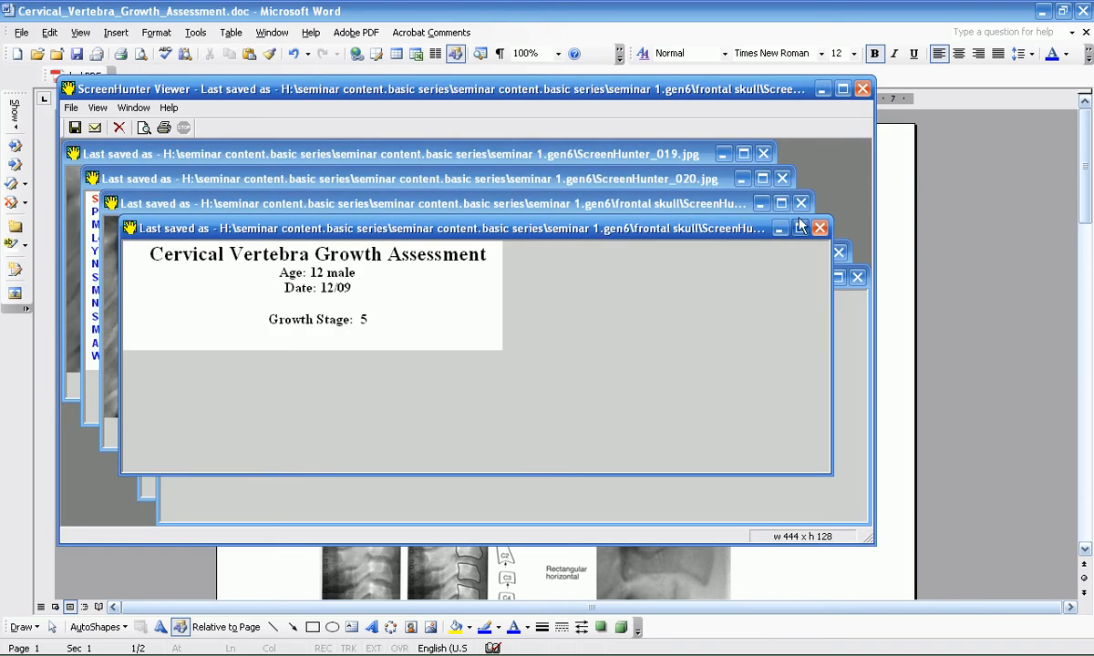
pyautogui.click(862, 89)
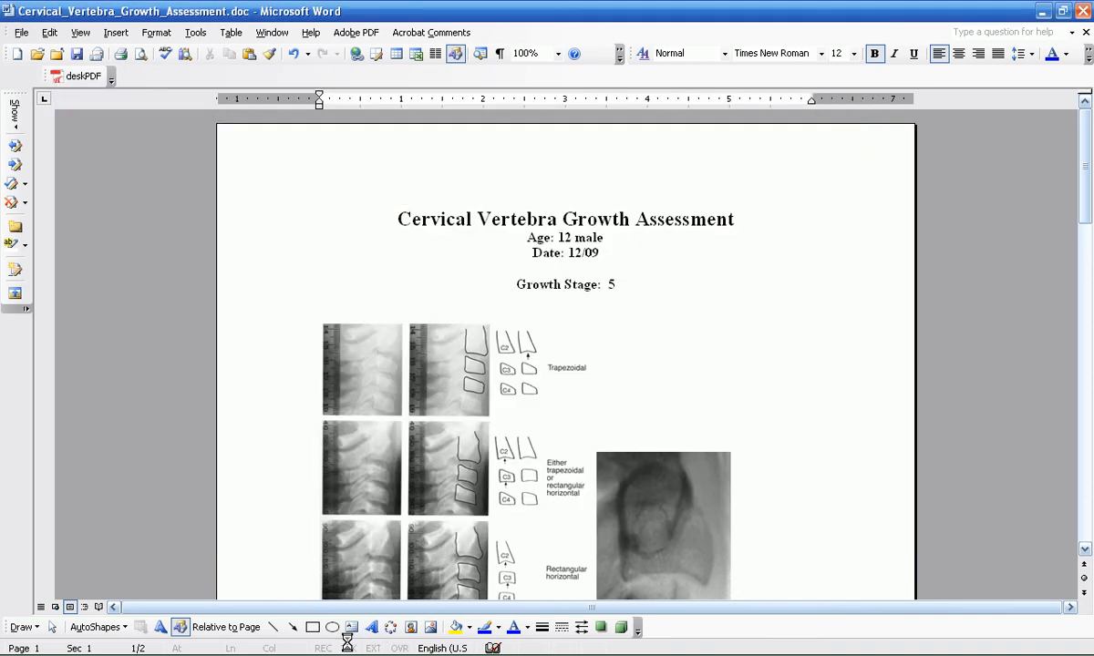
# Step: Switch back to IPSoft 4.0 and paste the captured assessment heading below the Summary list of the treatment plan
pyautogui.moveTo(328, 652)
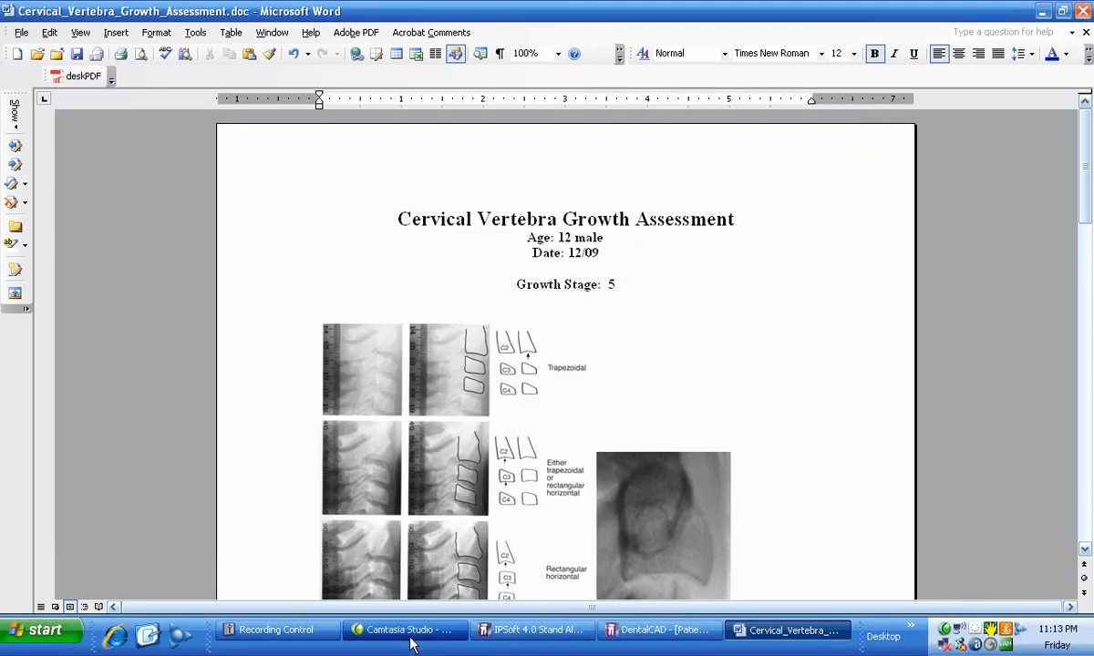
pyautogui.click(492, 631)
pyautogui.click(28, 571)
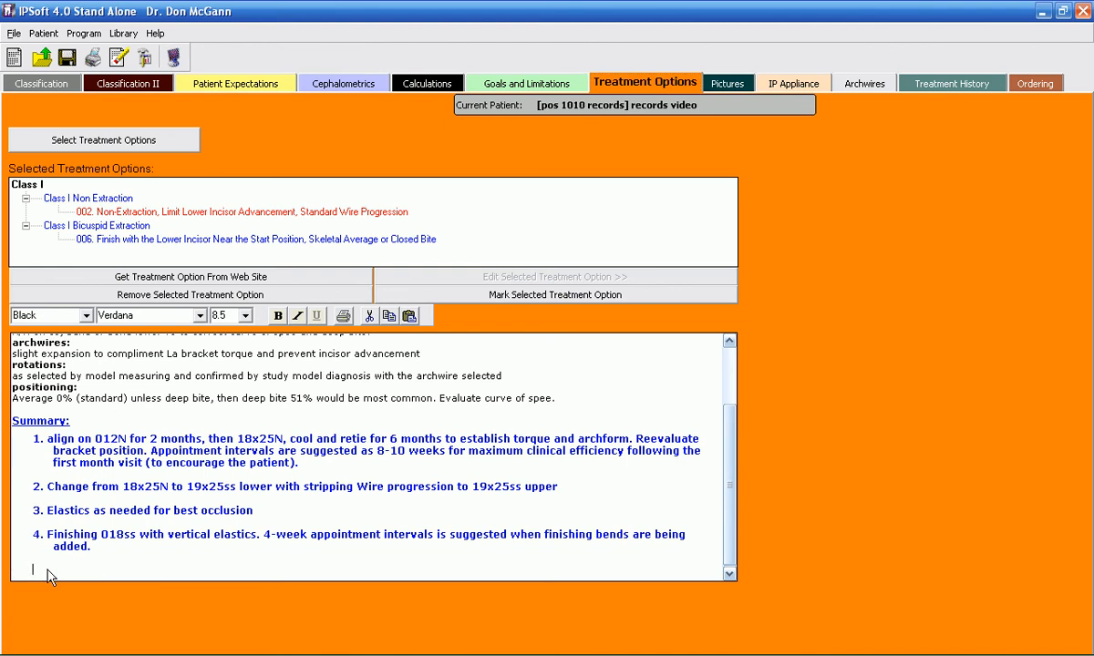
pyautogui.click(408, 316)
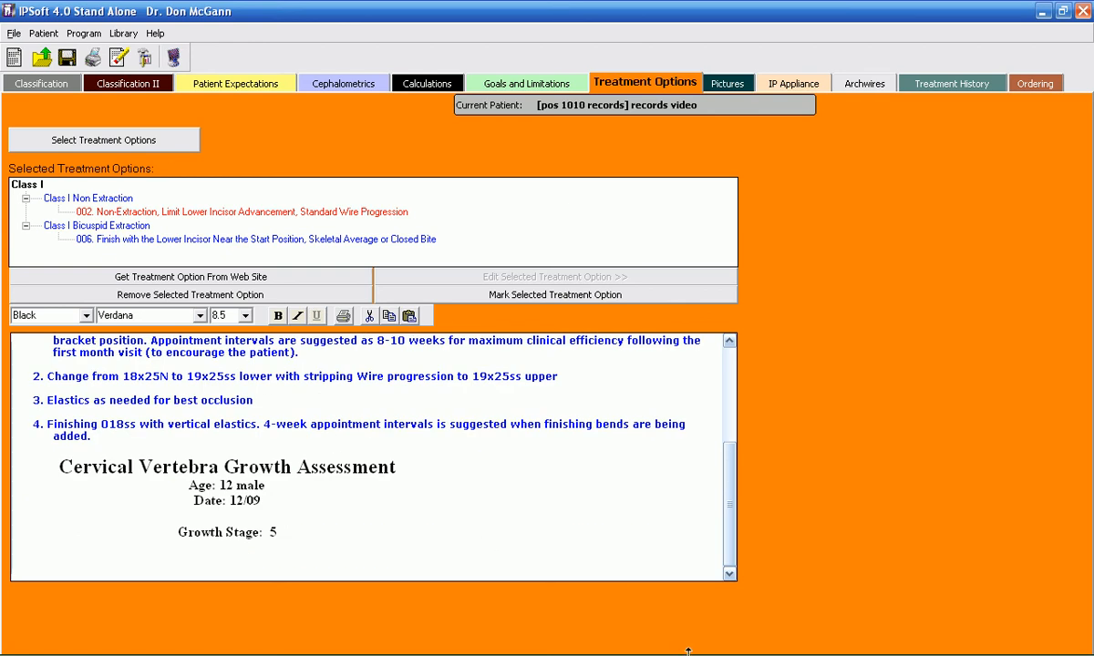
# Step: Switch to Word and capture the vertebra stage reference images together with the patient's X-ray and yellow arrow, using ScreenHunter
pyautogui.click(785, 643)
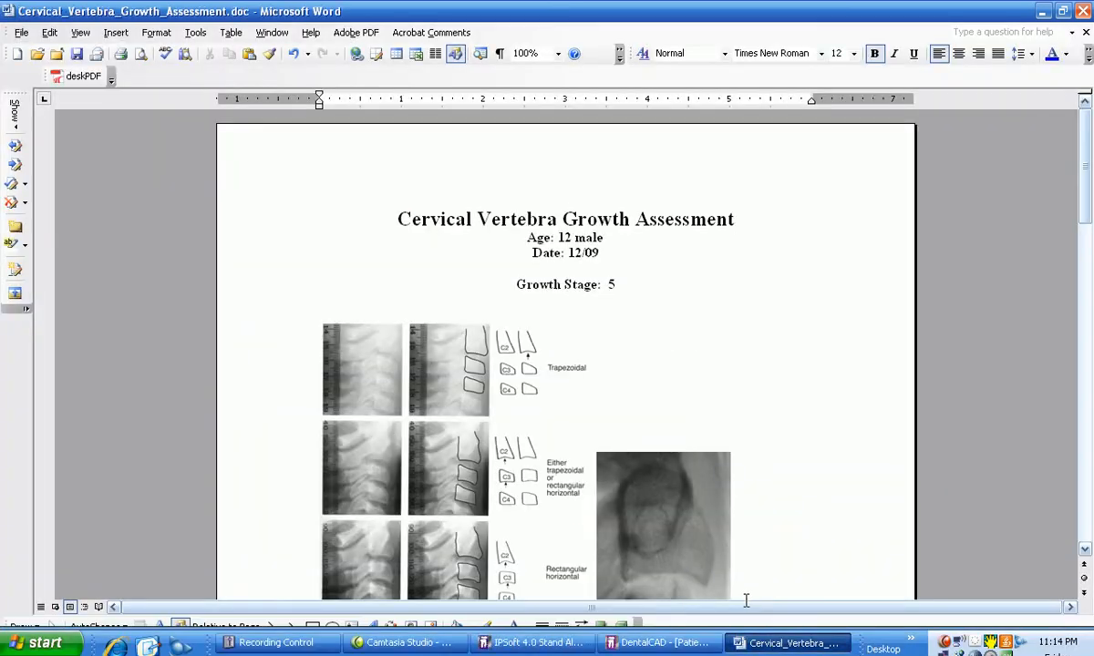
pyautogui.moveTo(1085, 202); pyautogui.dragTo(1086, 241)
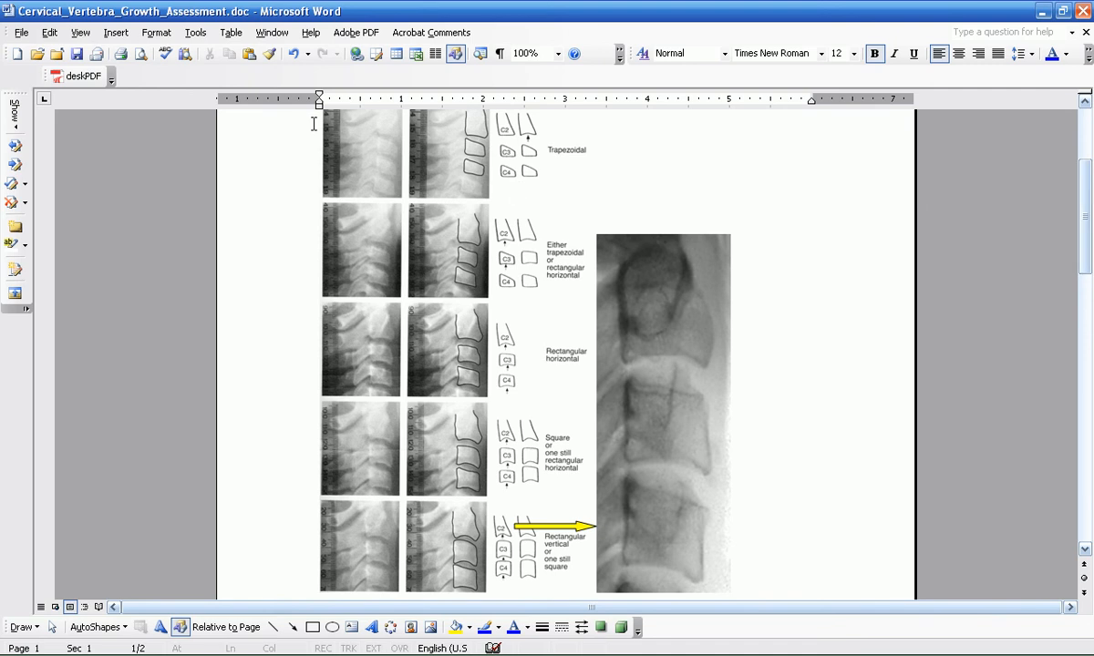
pyautogui.press('Print')
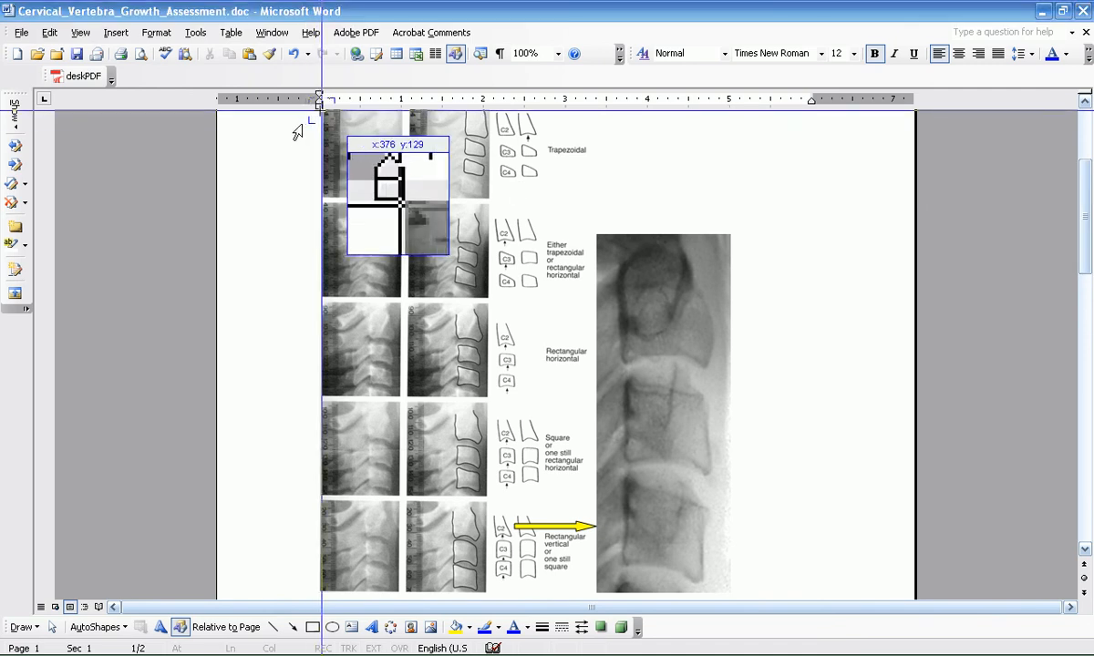
pyautogui.moveTo(321, 111); pyautogui.dragTo(729, 600)
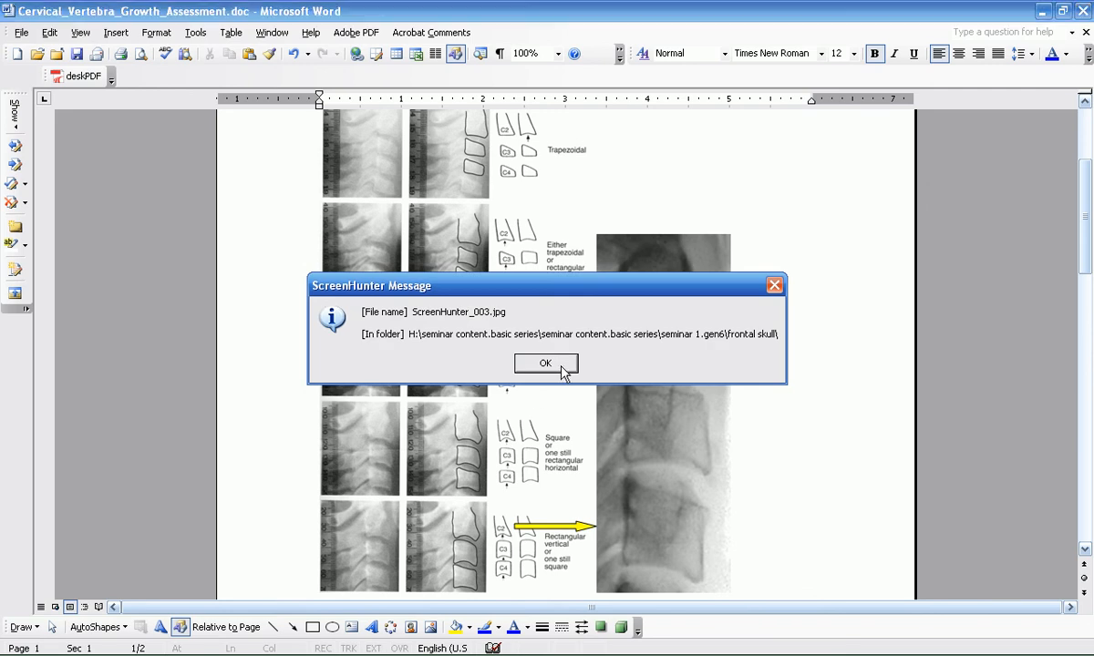
pyautogui.click(546, 363)
pyautogui.click(859, 88)
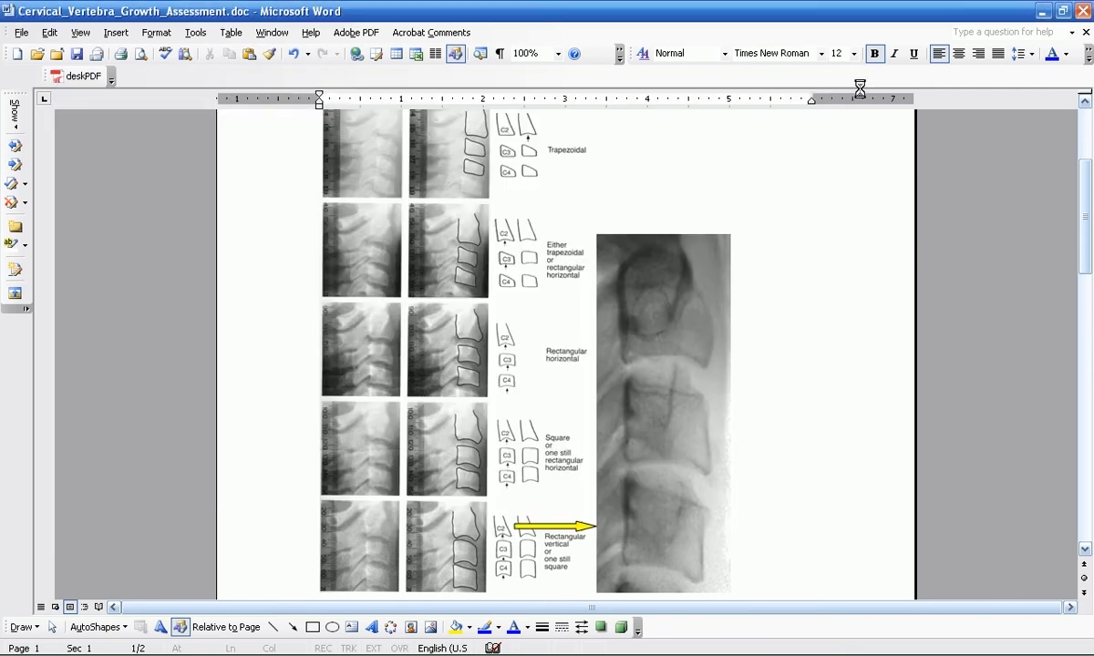
# Step: Switch back to IPSoft 4.0 and paste the captured vertebra comparison image on a new line below the assessment heading
pyautogui.moveTo(282, 649)
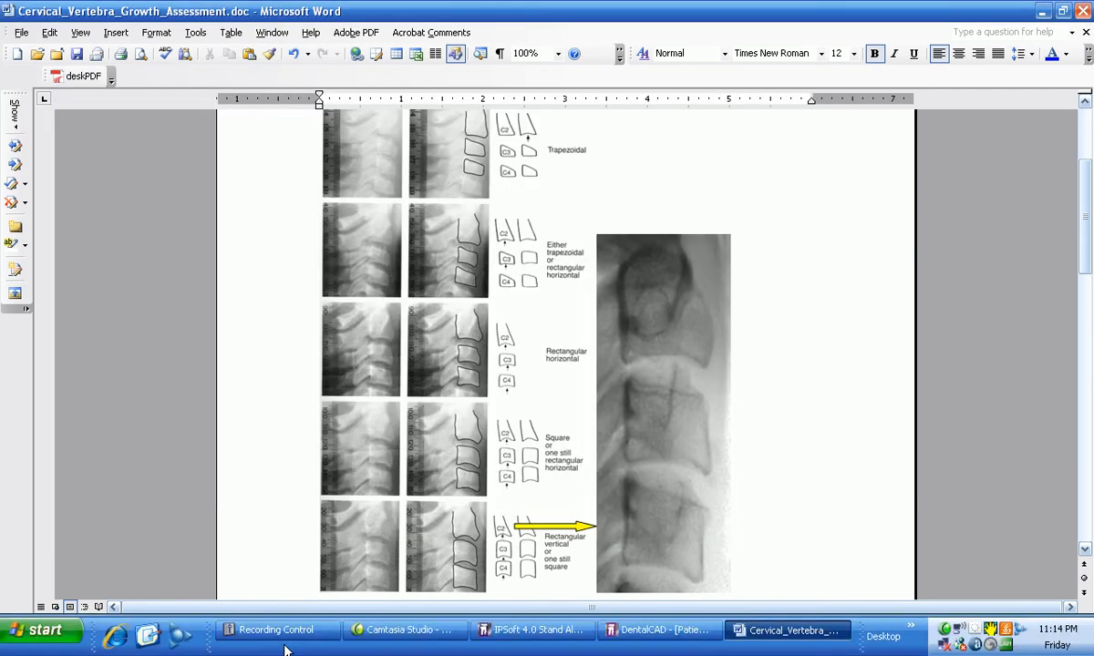
pyautogui.click(536, 635)
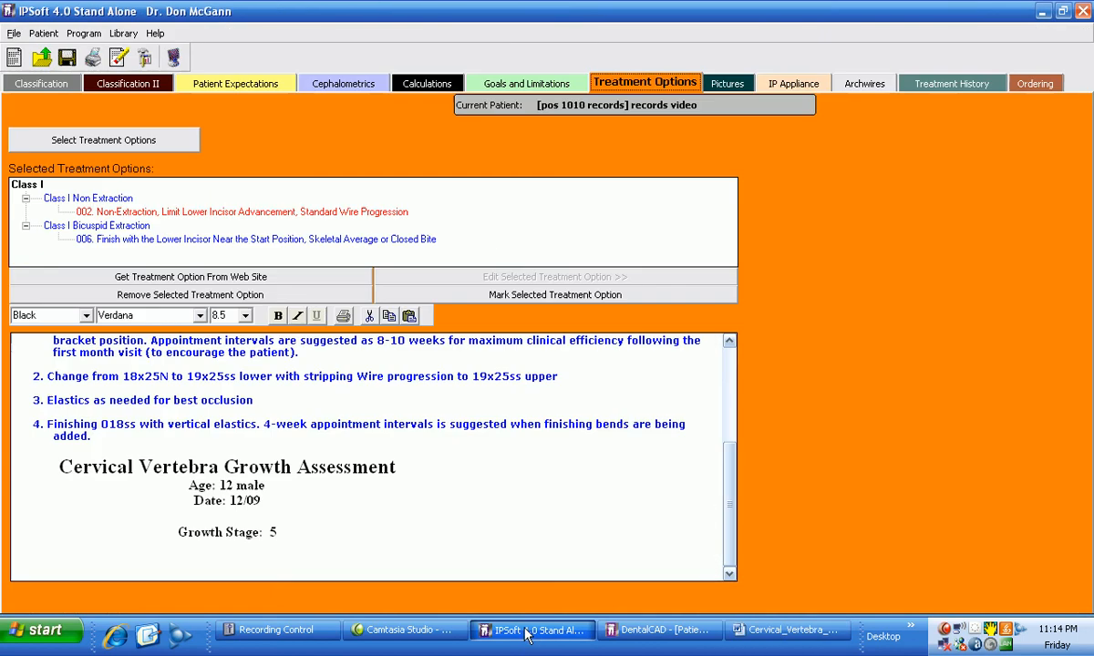
pyautogui.click(364, 502)
pyautogui.click(428, 566)
pyautogui.press('Return')
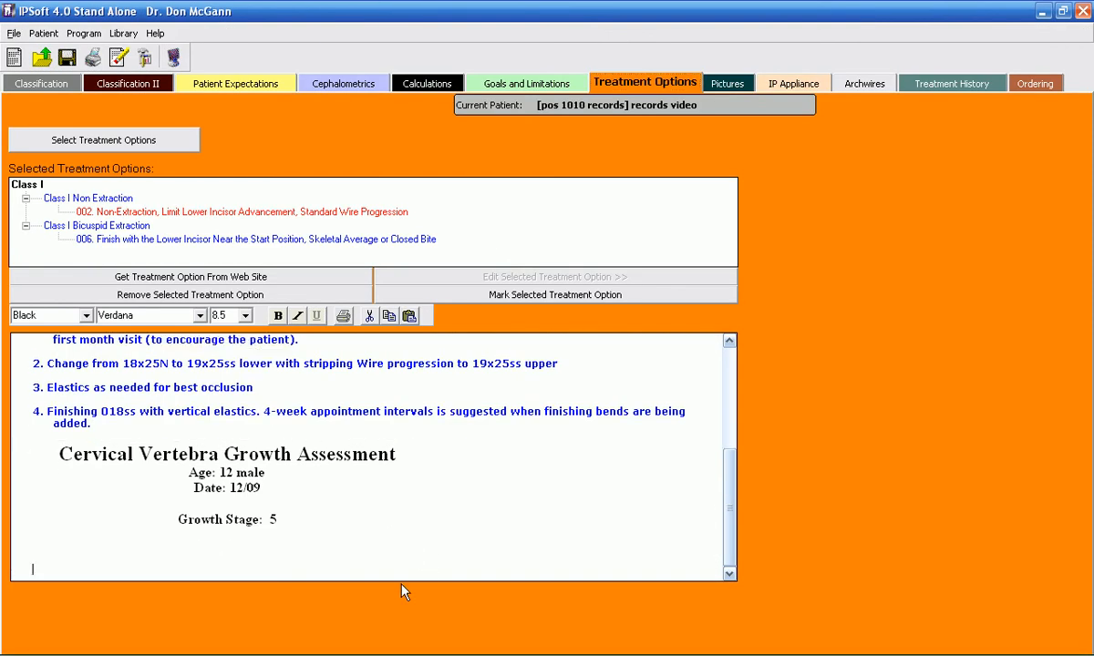
pyautogui.click(411, 317)
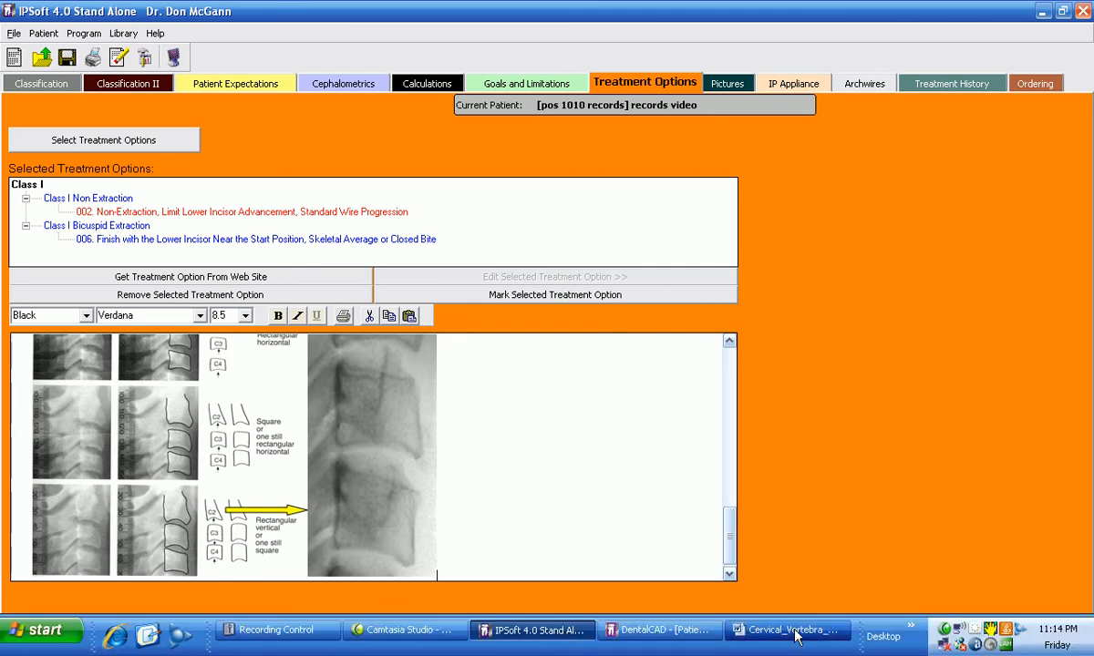
# Step: Switch to Word and capture the height velocity growth curve chart on page 2 with ScreenHunter
pyautogui.click(795, 635)
pyautogui.moveTo(1087, 219); pyautogui.dragTo(1087, 385)
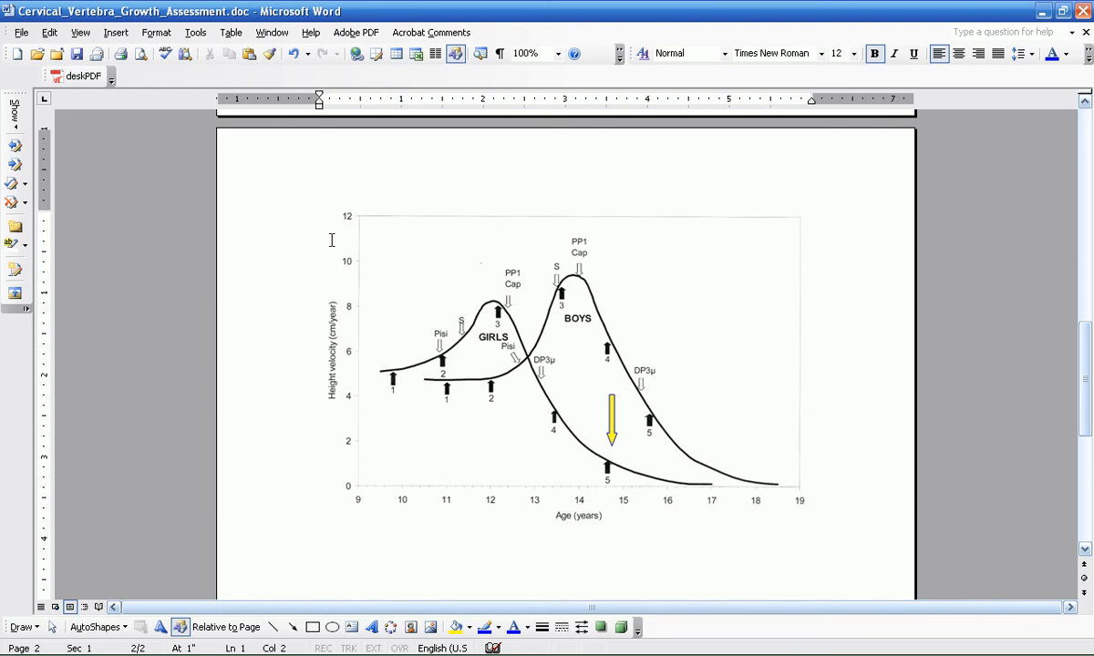
pyautogui.press('Print')
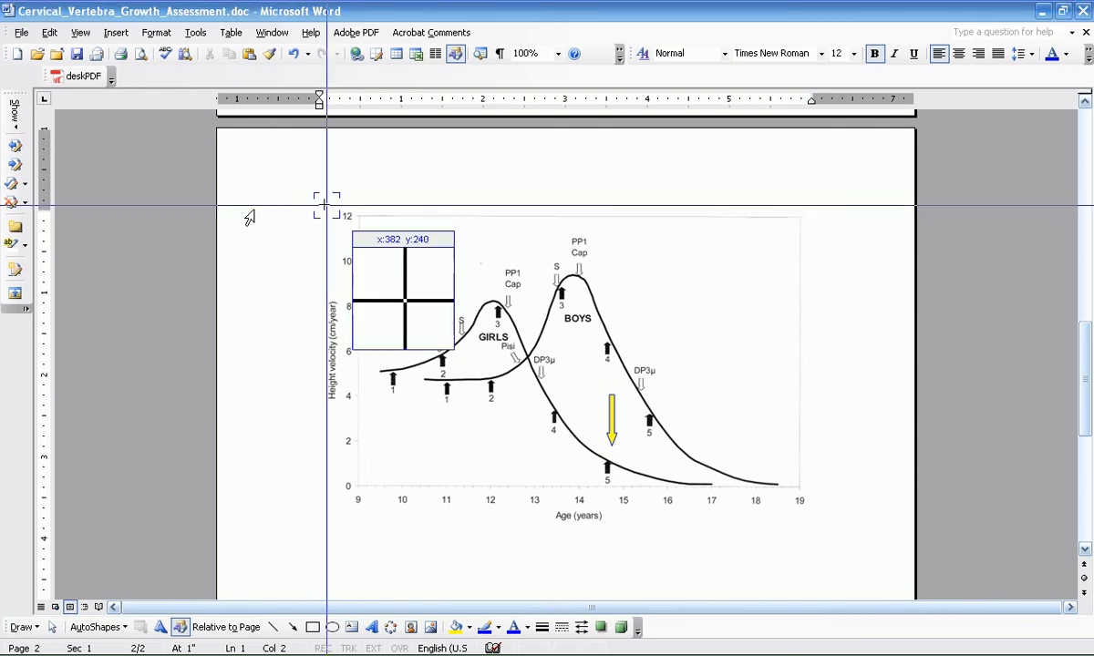
pyautogui.moveTo(329, 209); pyautogui.dragTo(816, 534)
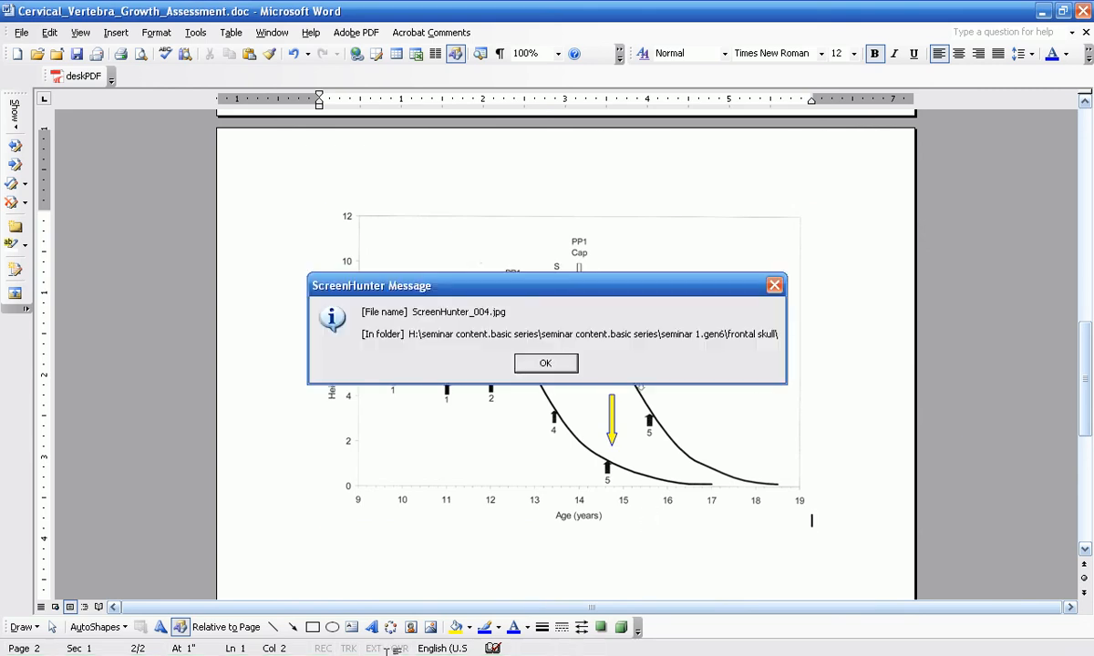
pyautogui.click(560, 363)
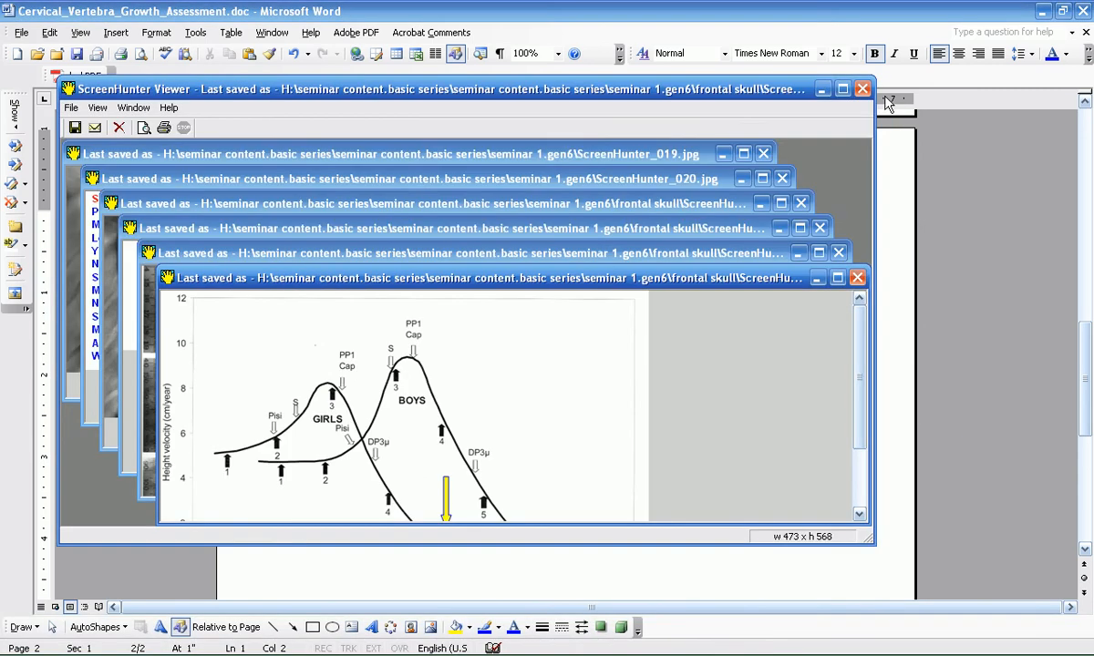
pyautogui.click(862, 89)
# Step: Switch back to IPSoft 4.0 and paste the captured growth curve chart on a new line below the vertebra comparison image
pyautogui.moveTo(310, 640)
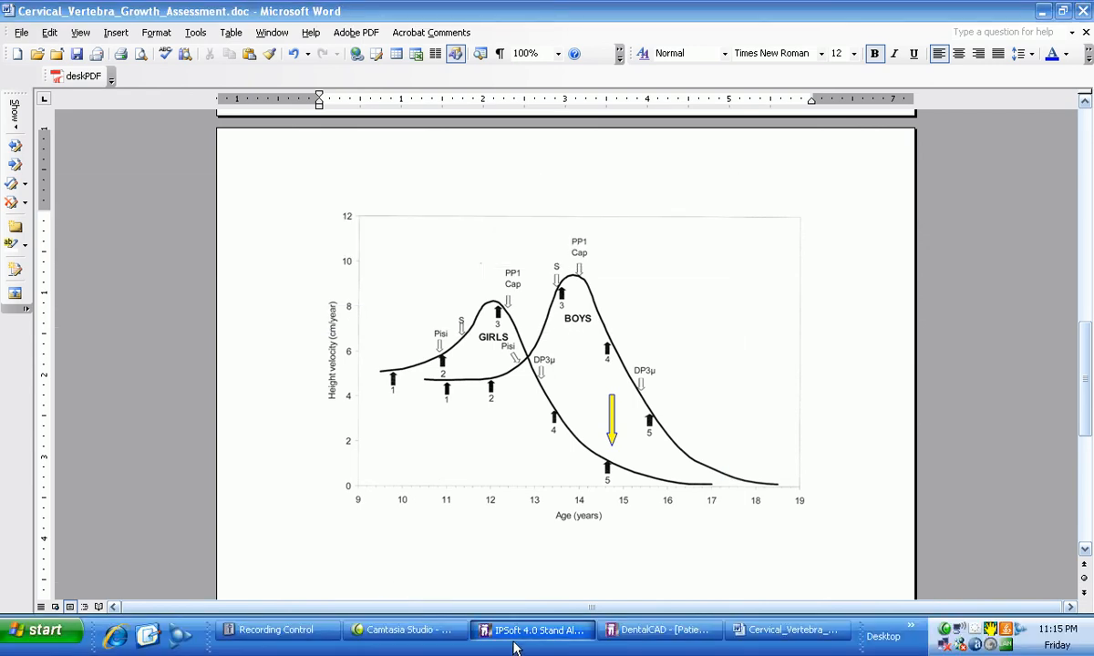
pyautogui.click(515, 643)
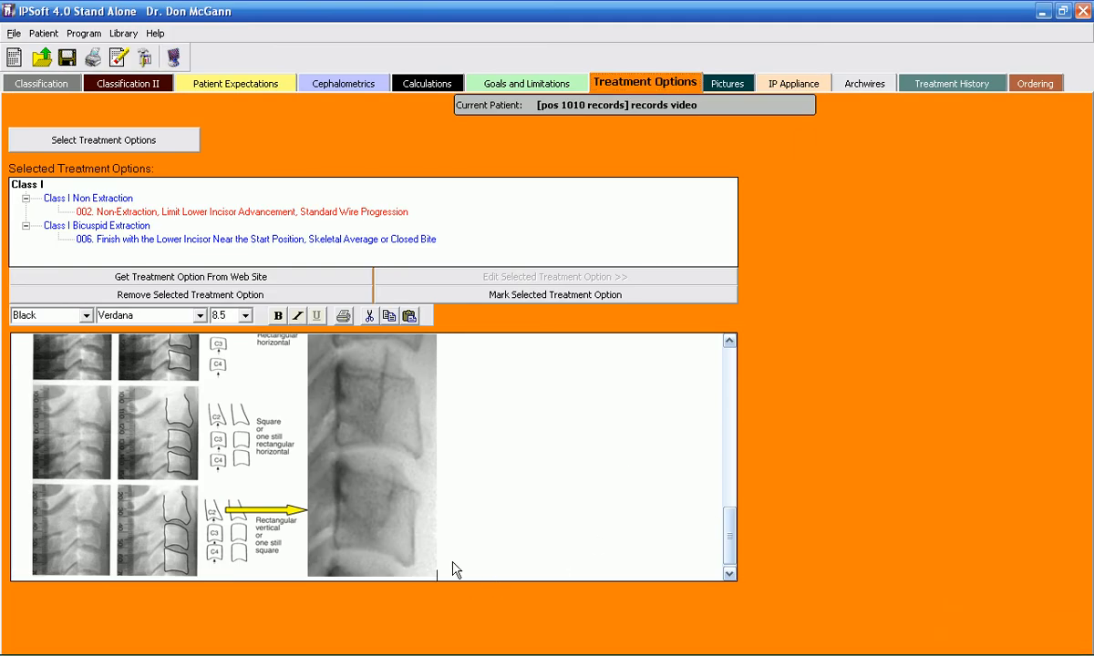
pyautogui.press('Return')
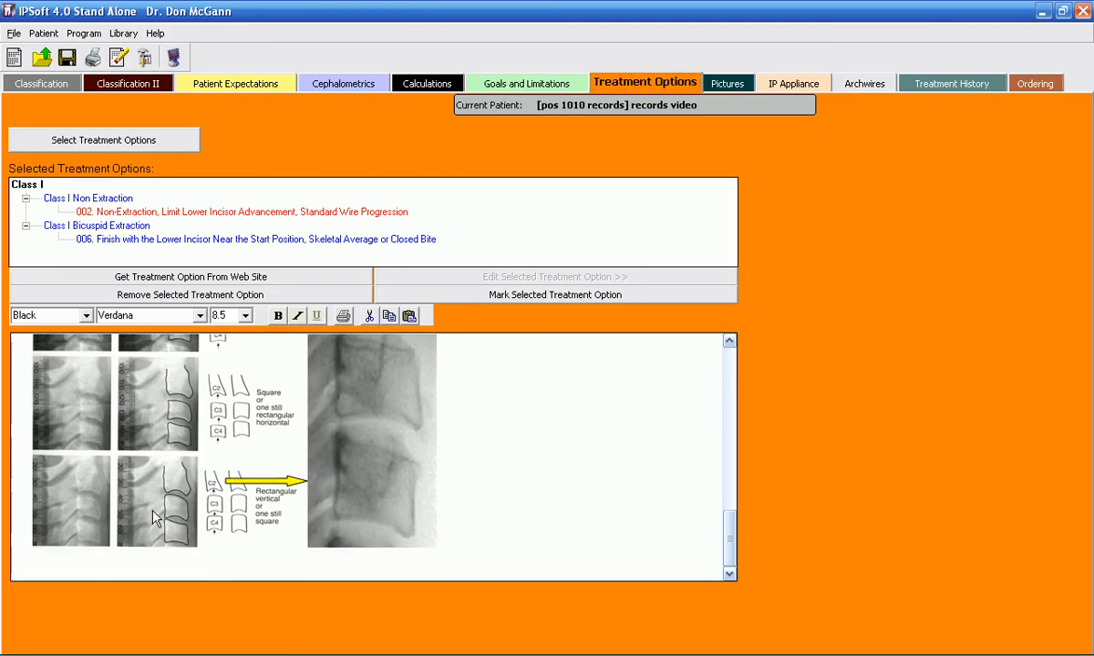
pyautogui.click(410, 316)
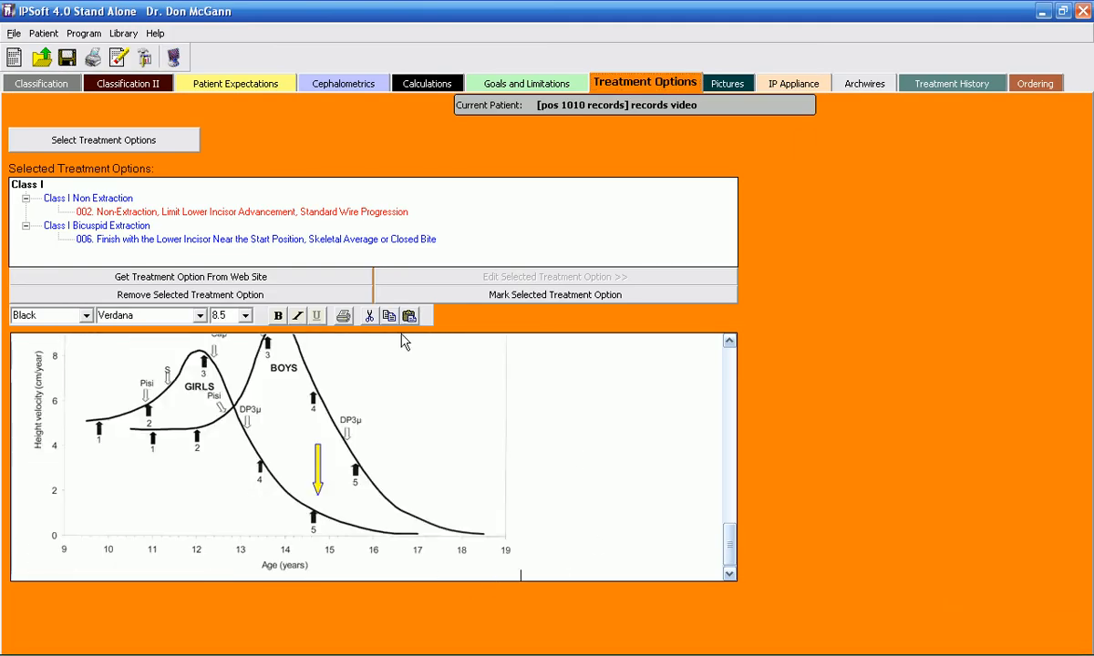
# Step: Check the pasted growth curve chart in the treatment plan and save the patient record
pyautogui.moveTo(730, 544); pyautogui.dragTo(695, 507)
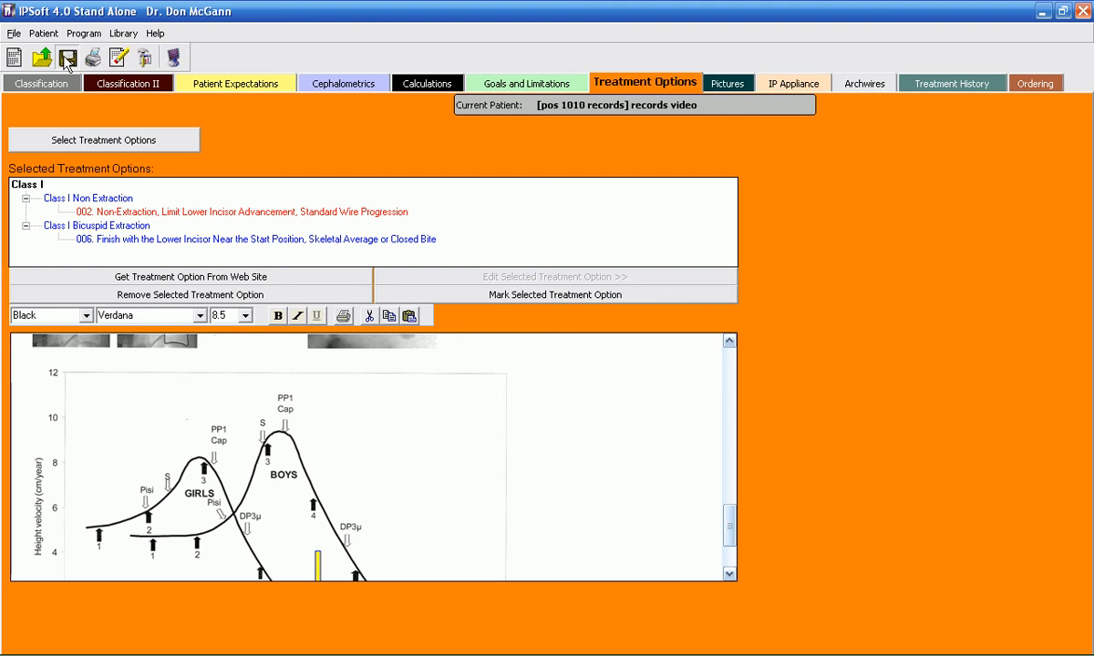
pyautogui.click(66, 58)
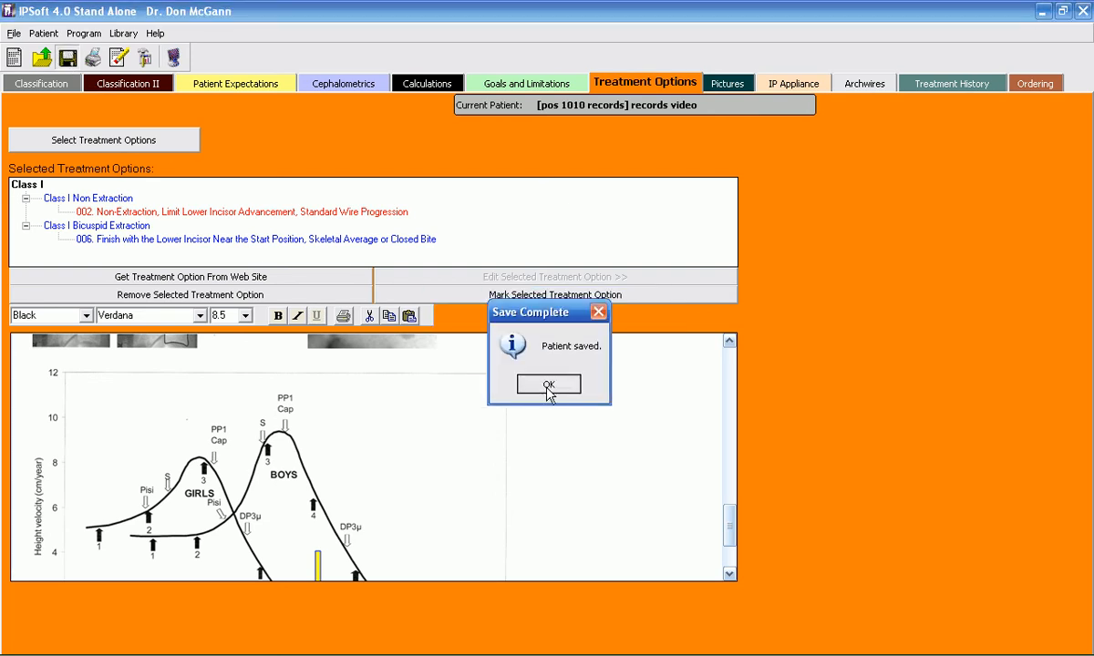
pyautogui.click(545, 385)
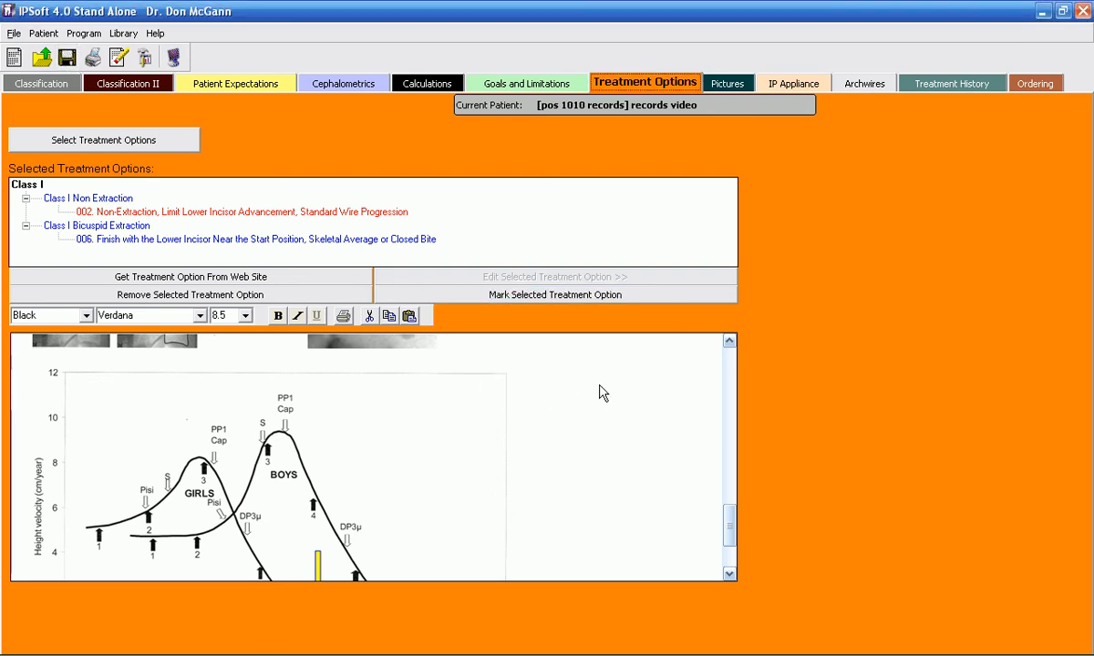